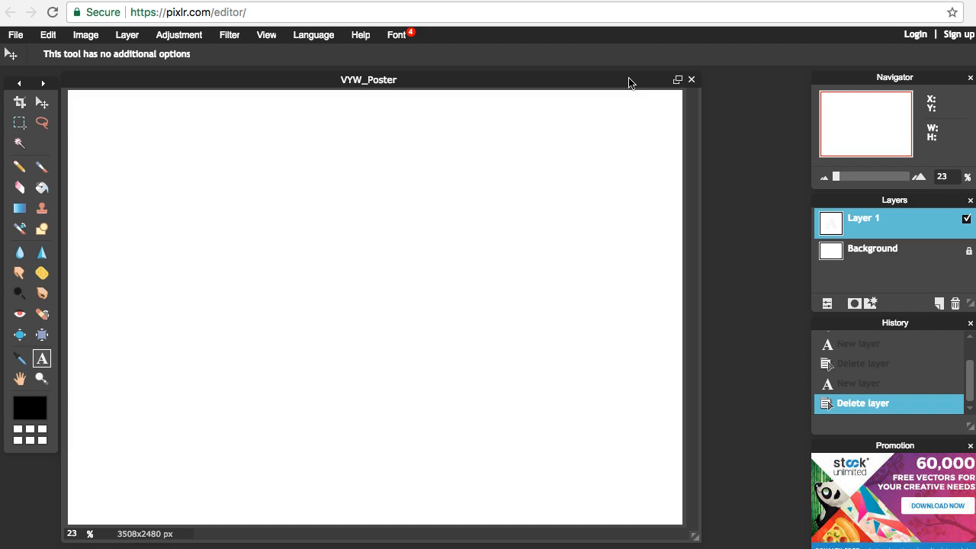
Reposition the VYW_Poster image window and enlarge it to fill more of the workspace
drag(554, 84, 582, 78)
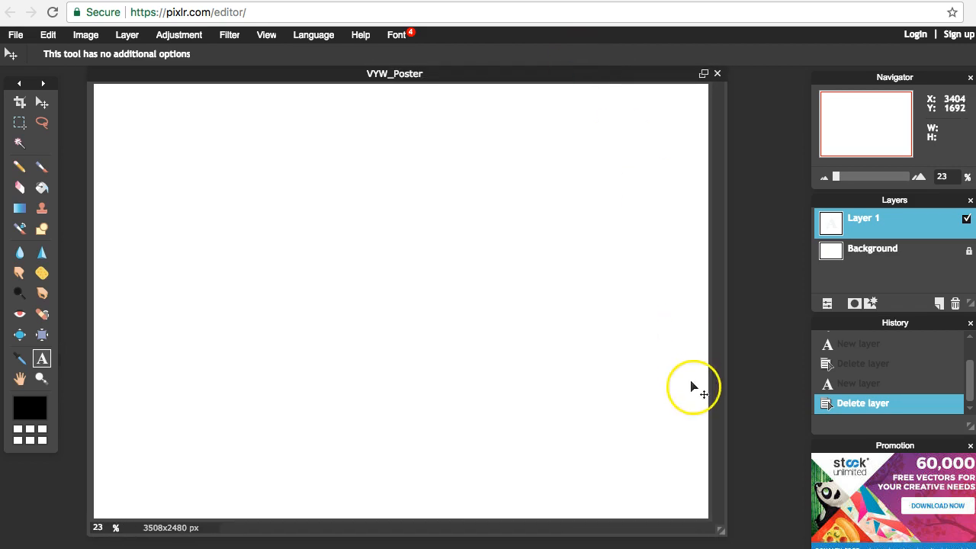
drag(720, 529, 779, 537)
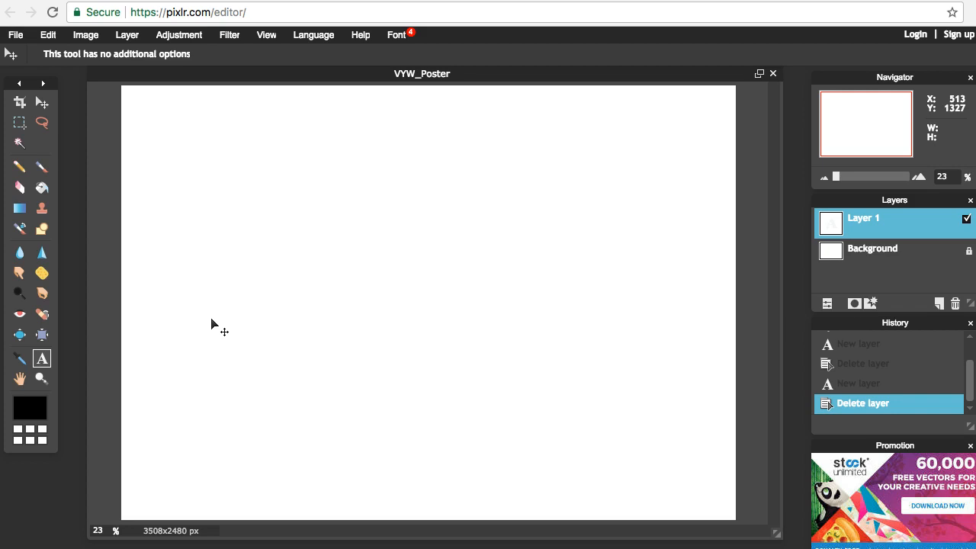
Open the photo 20170608_163329.jpg from the VYWPoster folder and reposition its window over the poster
click(16, 35)
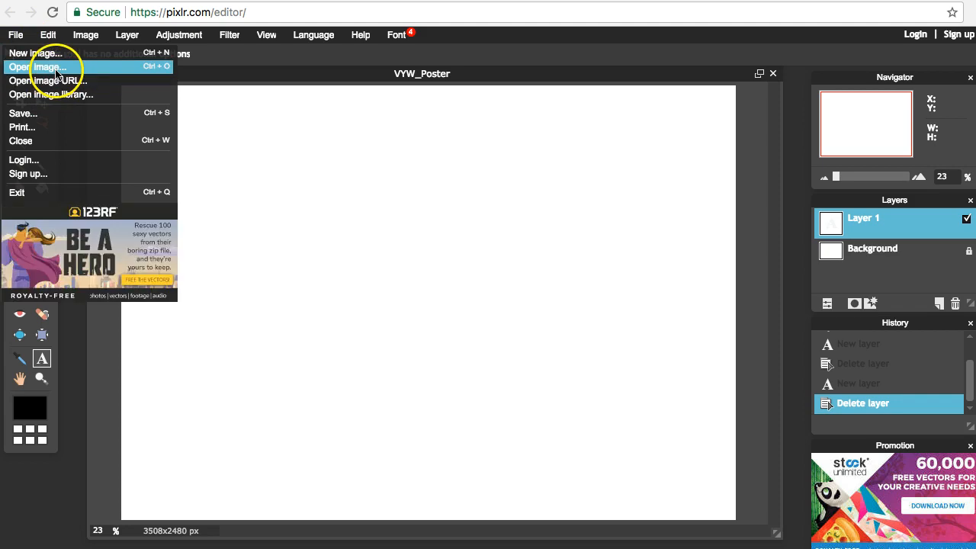
click(61, 68)
click(466, 77)
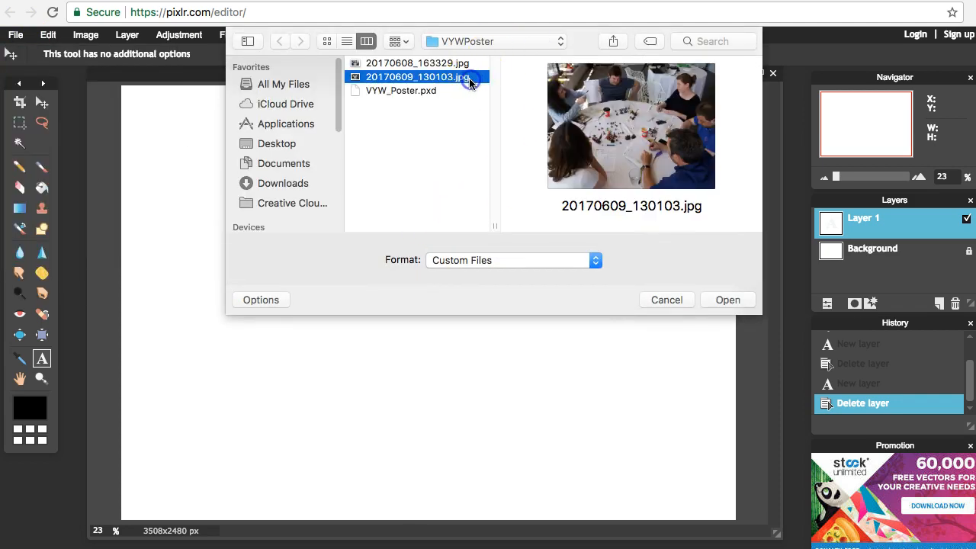
click(442, 64)
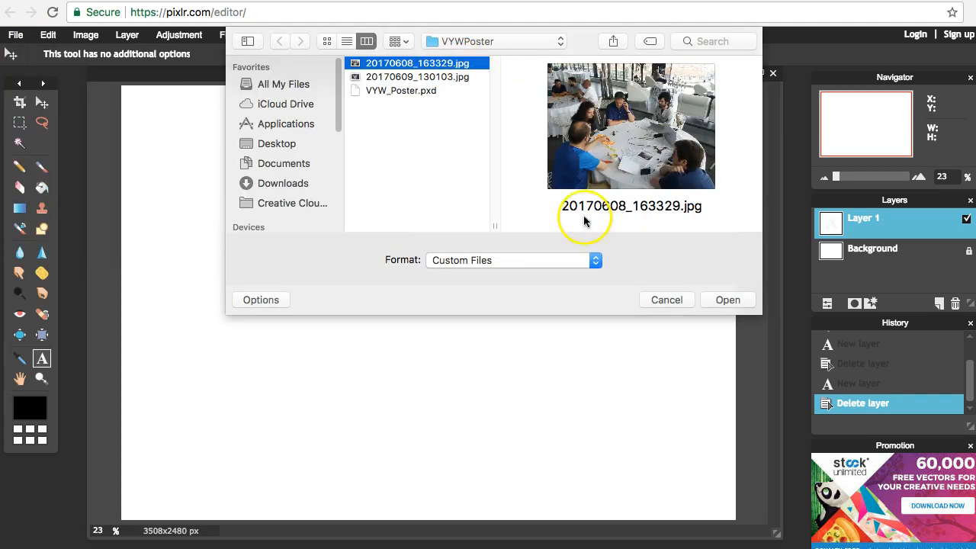
click(717, 300)
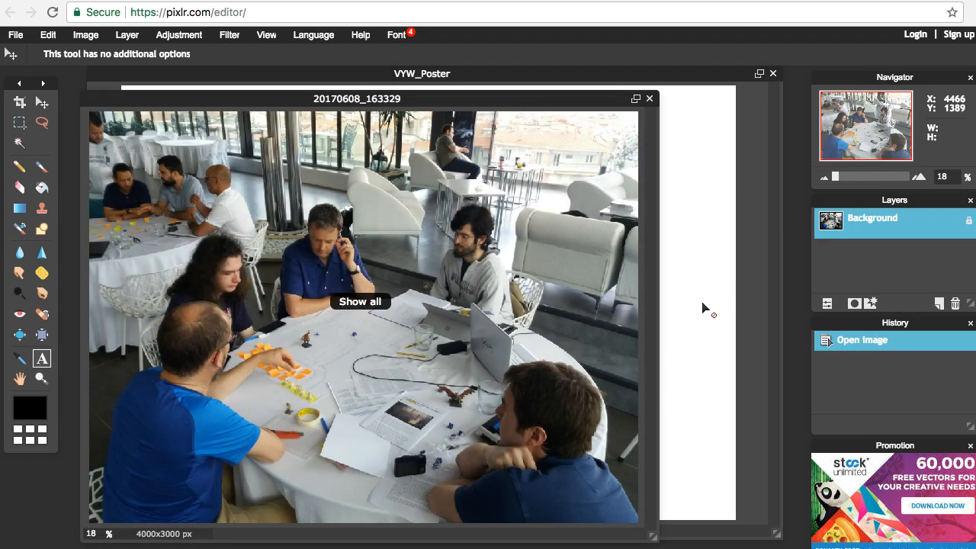
drag(269, 101, 328, 92)
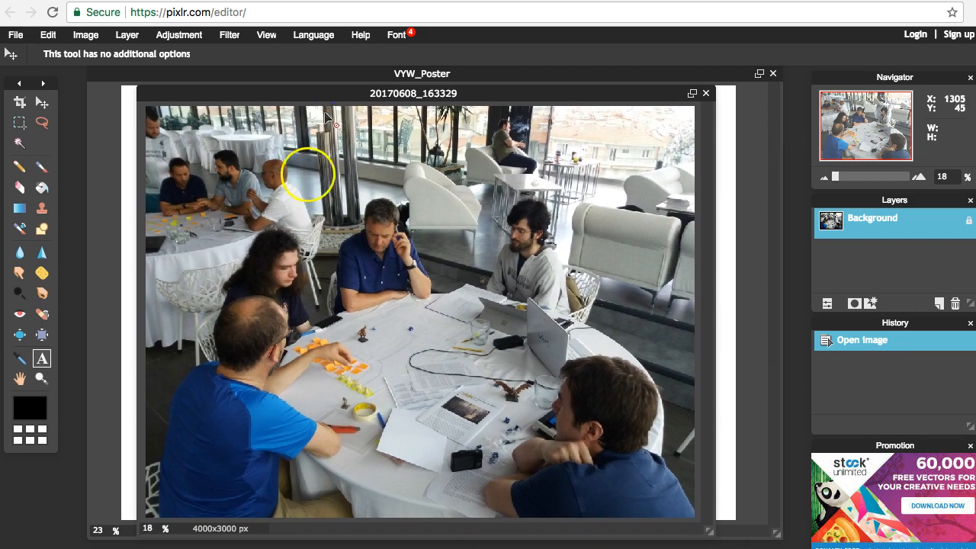
Copy a full-width marquee selection of about 3995 x 2717 px, excluding the photo's upper strip, and paste it into VYW_Poster
click(20, 122)
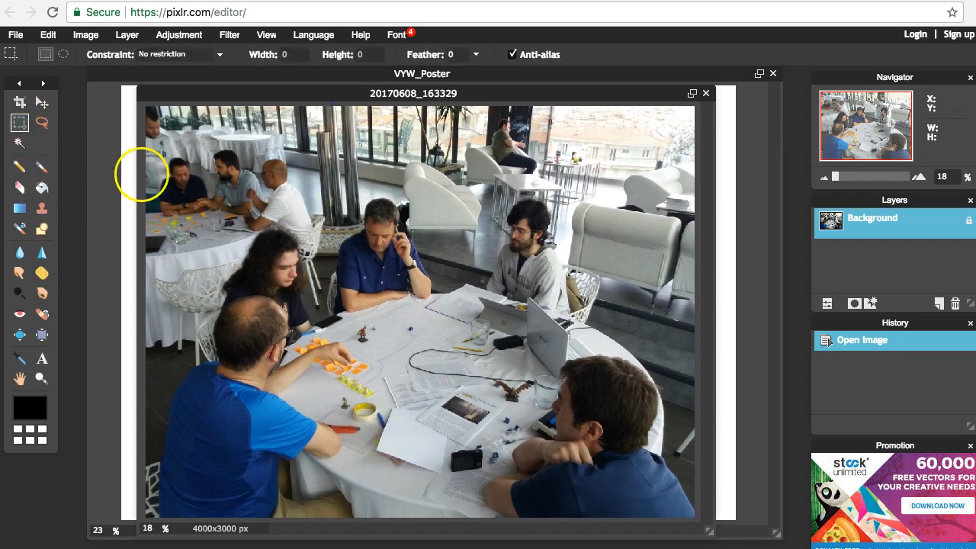
drag(145, 145, 695, 525)
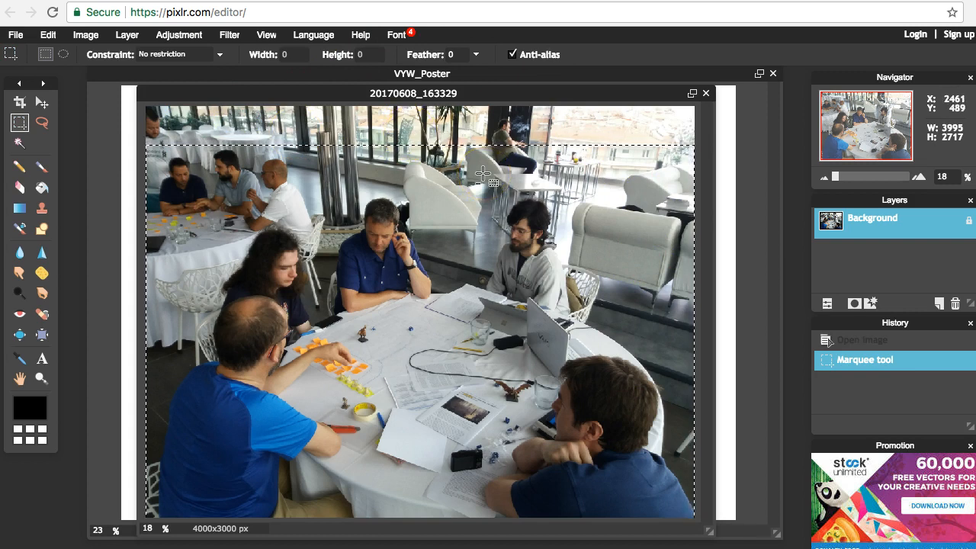
key(ctrl+c)
click(116, 210)
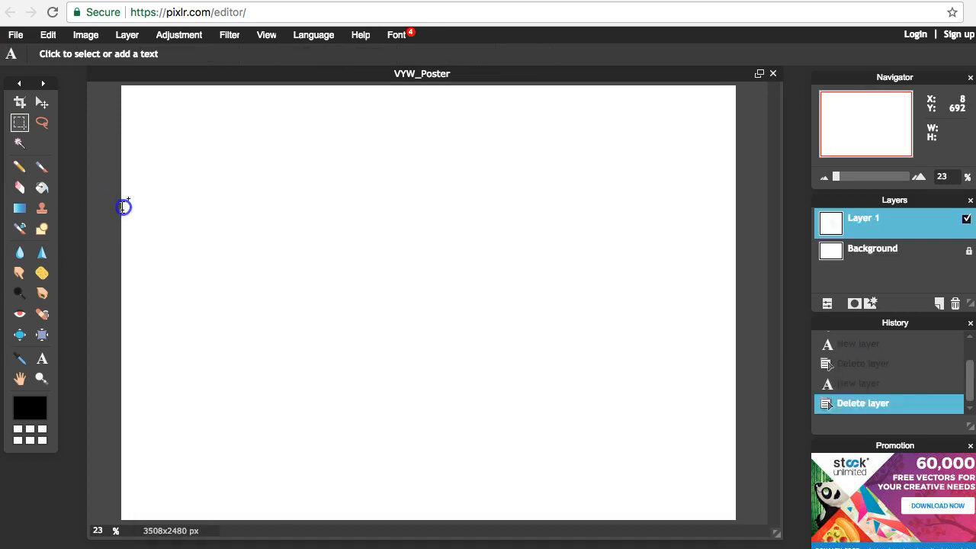
key(ctrl+v)
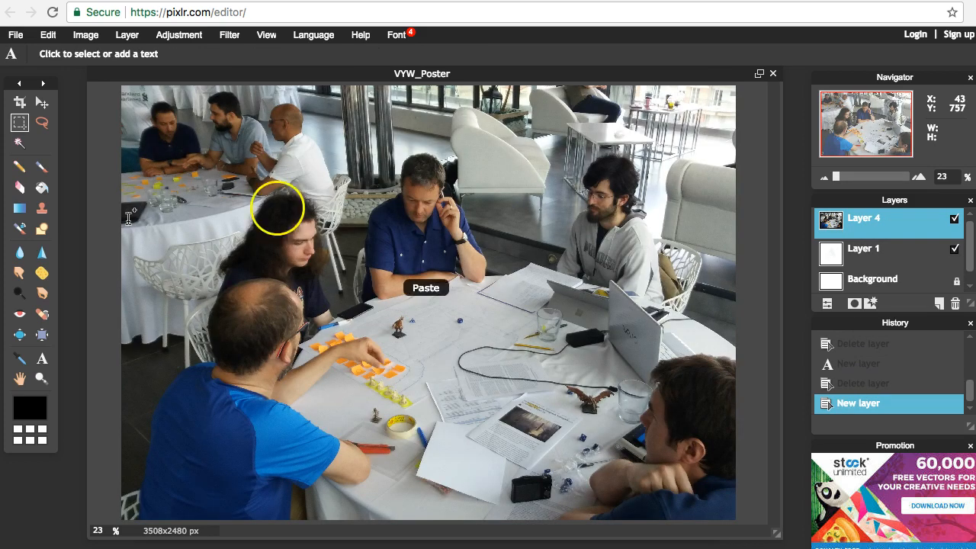
Select the entire canvas area on the pasted photo layer
click(86, 35)
click(48, 35)
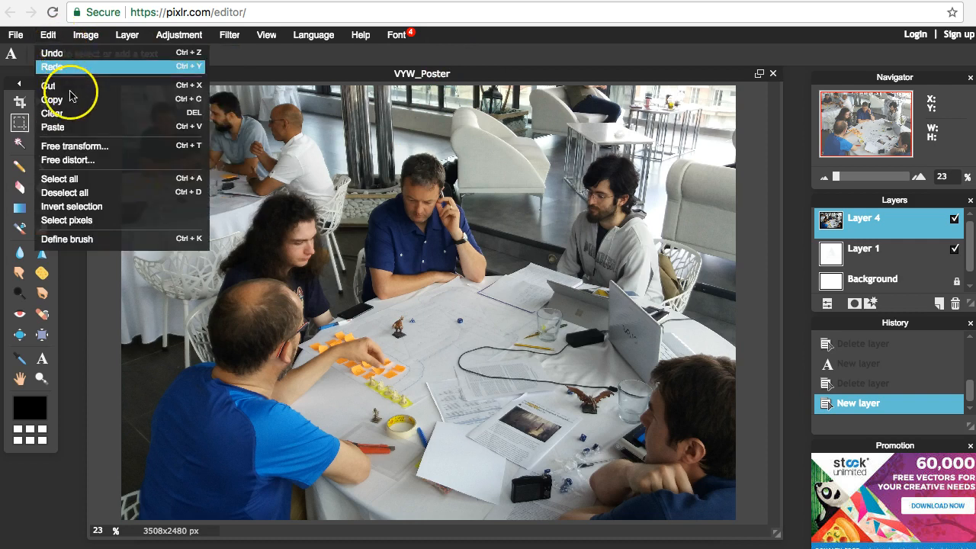
click(100, 180)
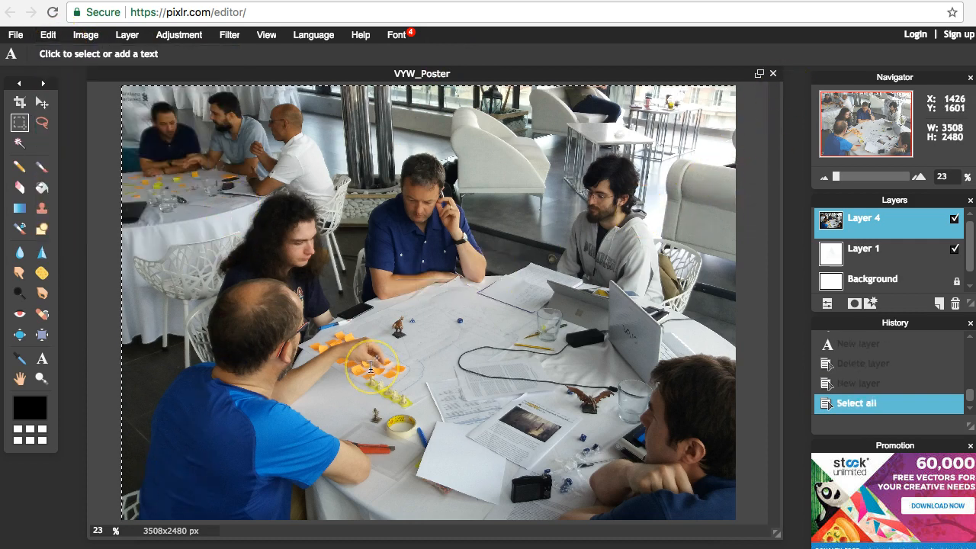
Enlarge the photo layer with Free transform so it extends slightly beyond all edges of the poster canvas, and apply it
key(v)
scroll(371, 371, down, 5)
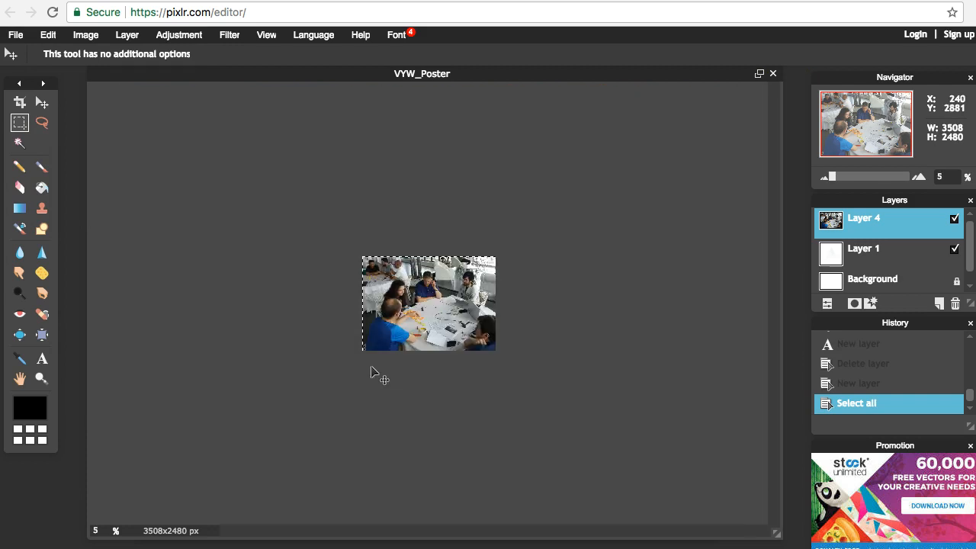
key(t)
scroll(372, 366, up, 4)
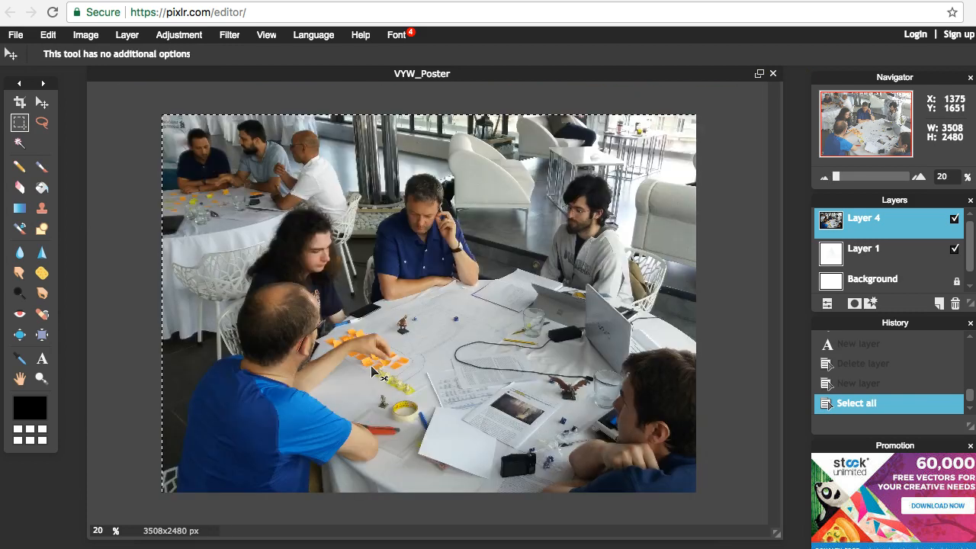
click(85, 34)
mouse_move(118, 32)
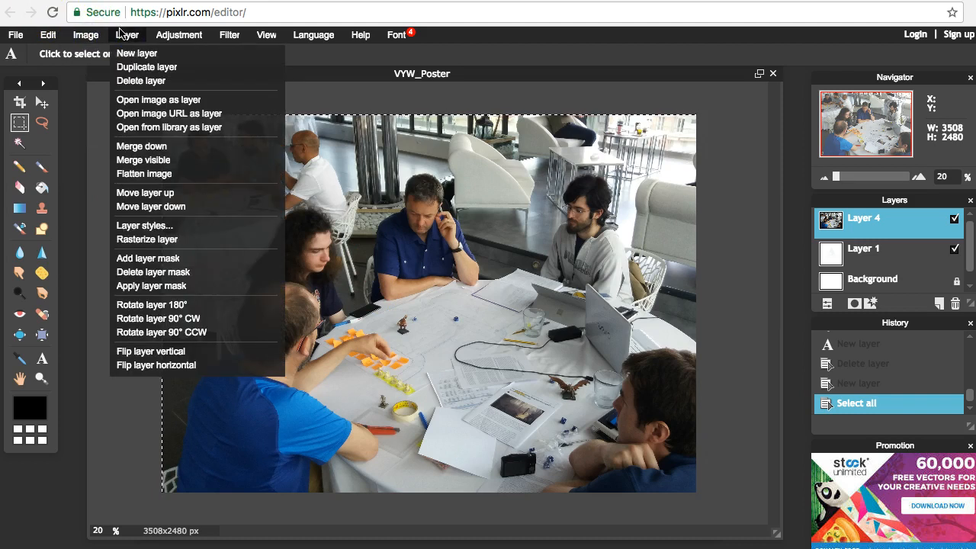
click(46, 35)
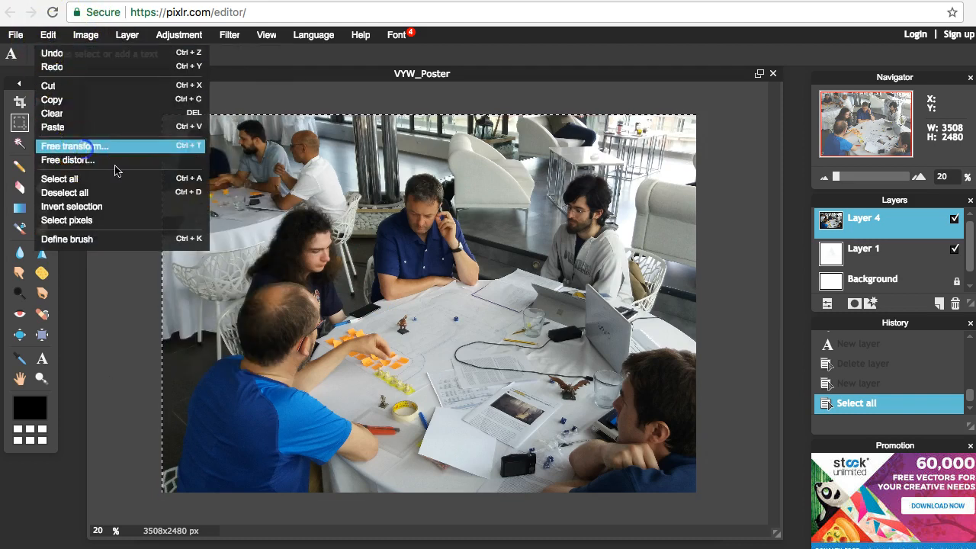
click(74, 146)
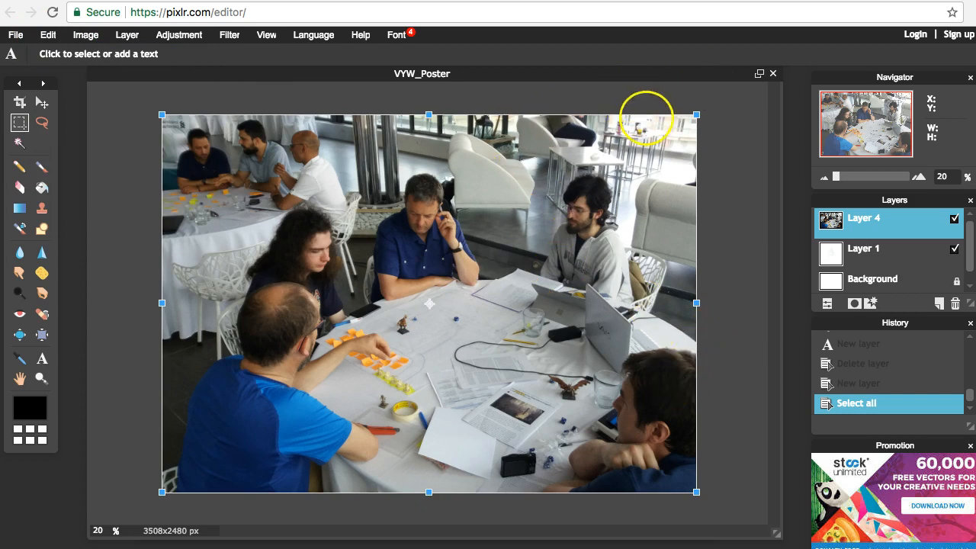
drag(696, 115, 730, 102)
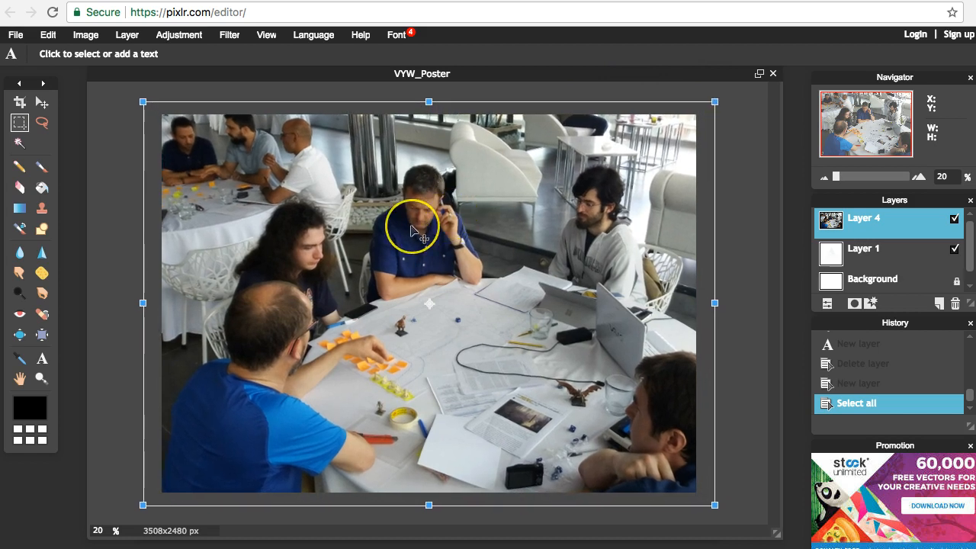
key(Return)
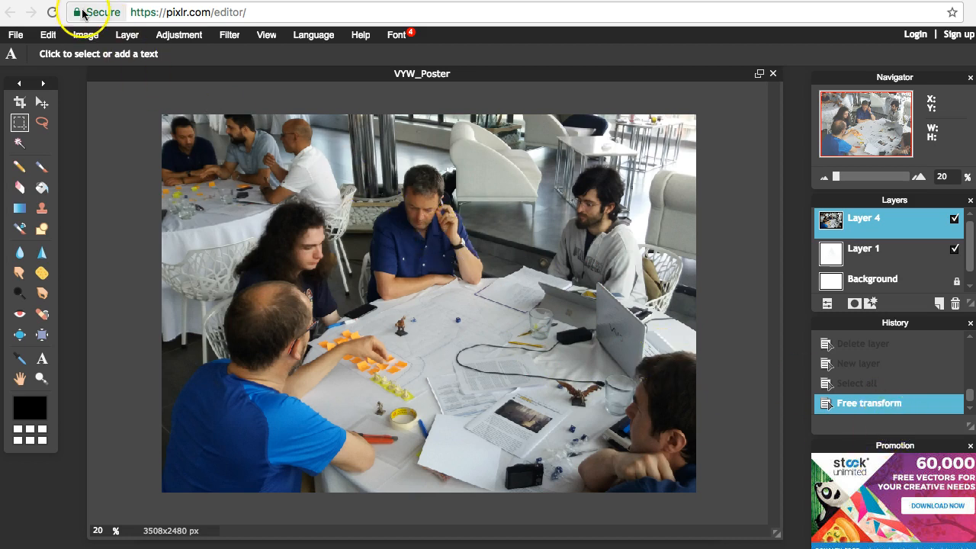
Open the logo vyw_brand.png from the Logos folder inside Image and move its window aside to expose the poster
click(10, 34)
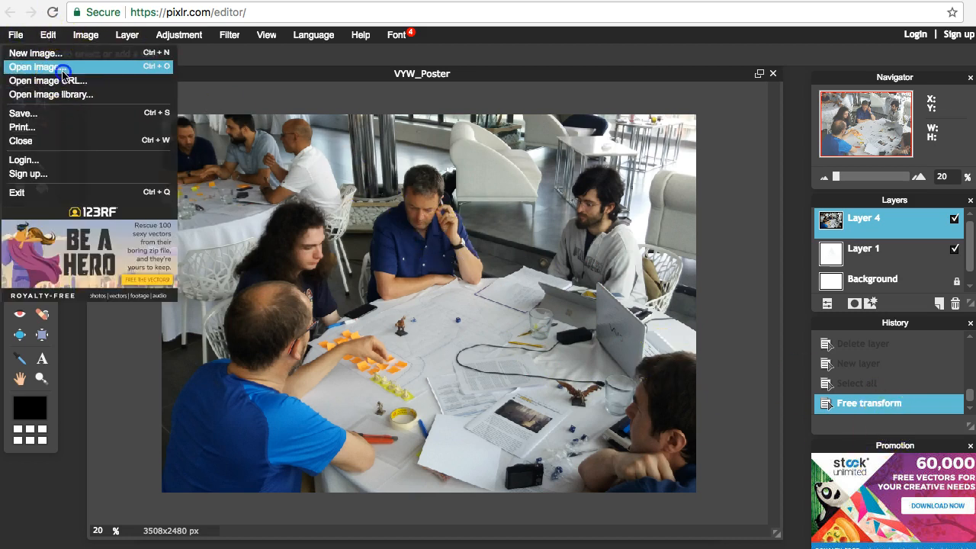
click(54, 67)
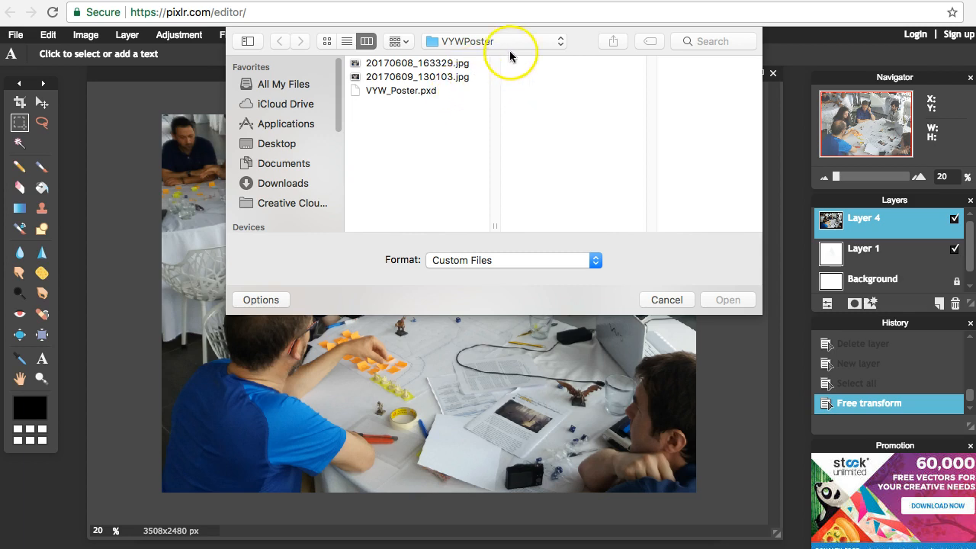
click(522, 47)
click(524, 57)
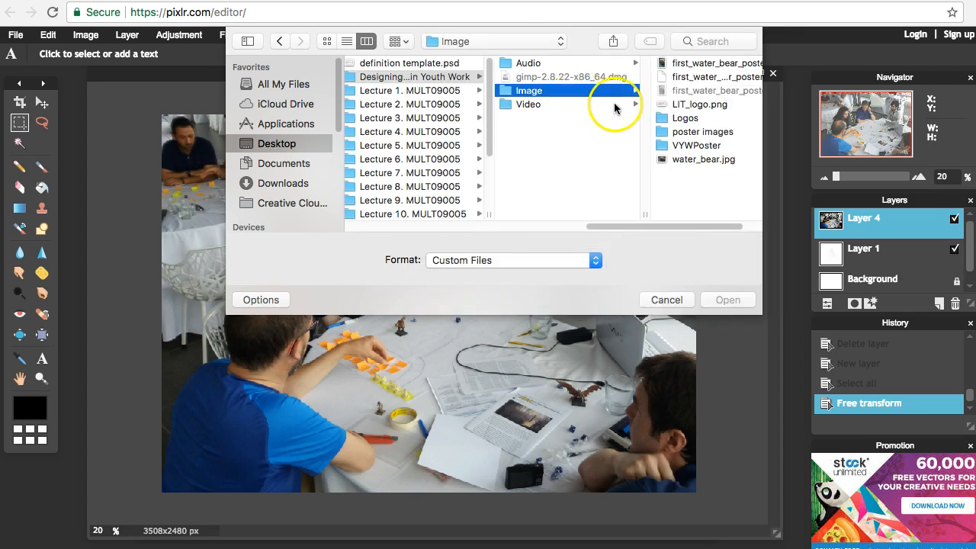
click(698, 118)
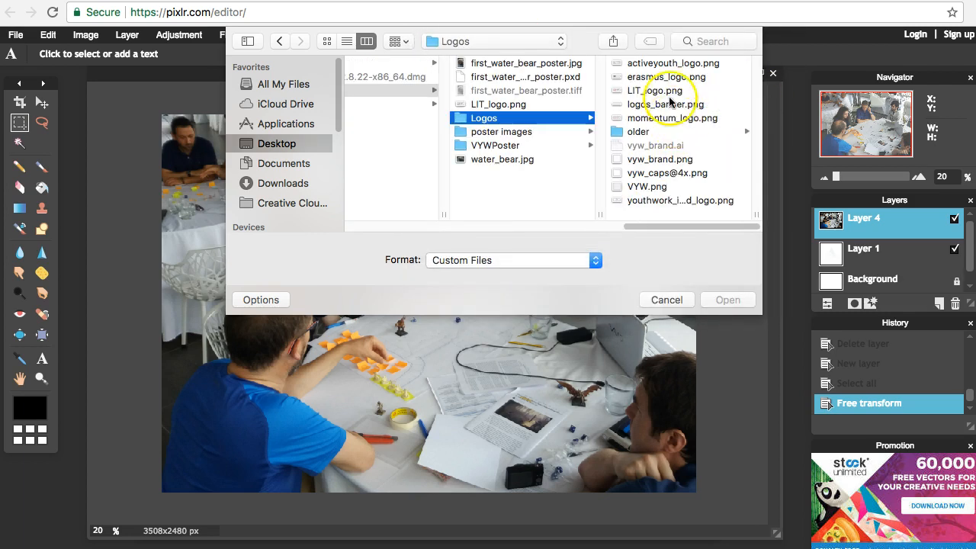
click(664, 160)
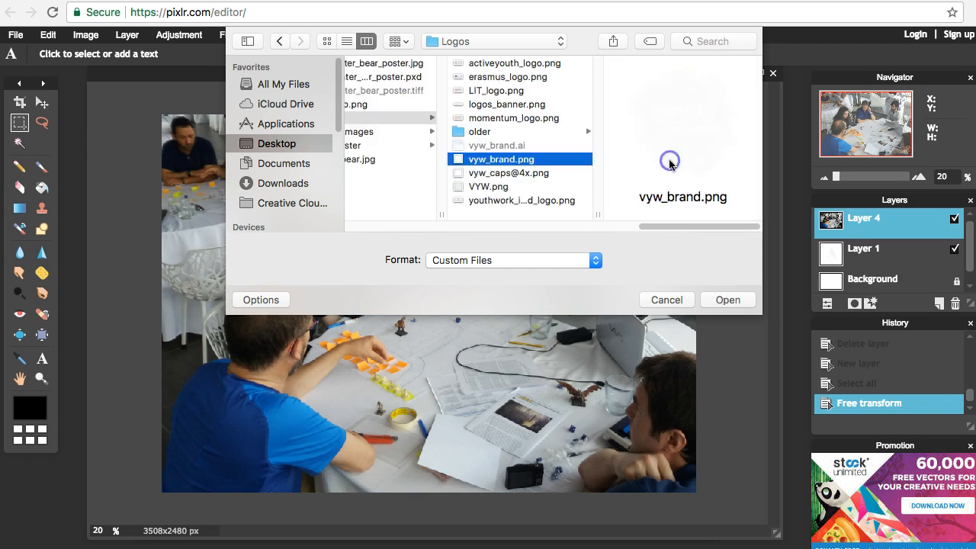
click(744, 302)
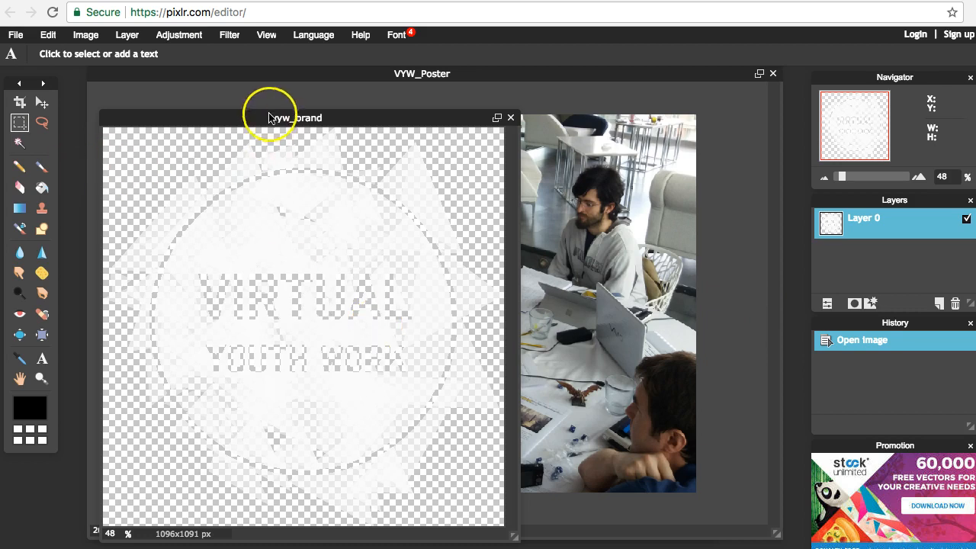
drag(258, 123, 207, 113)
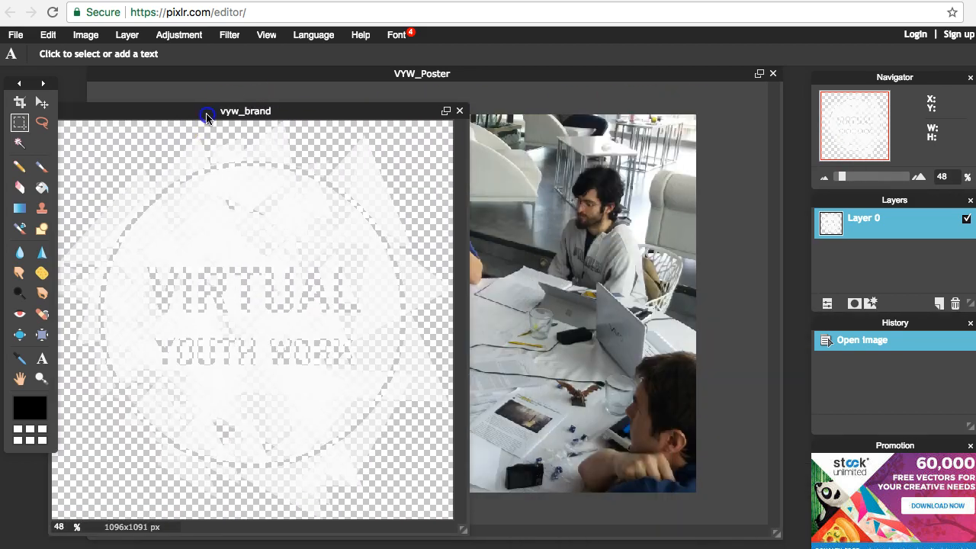
Copy the entire vyw_brand logo and paste it into VYW_Poster as a new layer above the photo
key(ctrl+a)
key(ctrl+c)
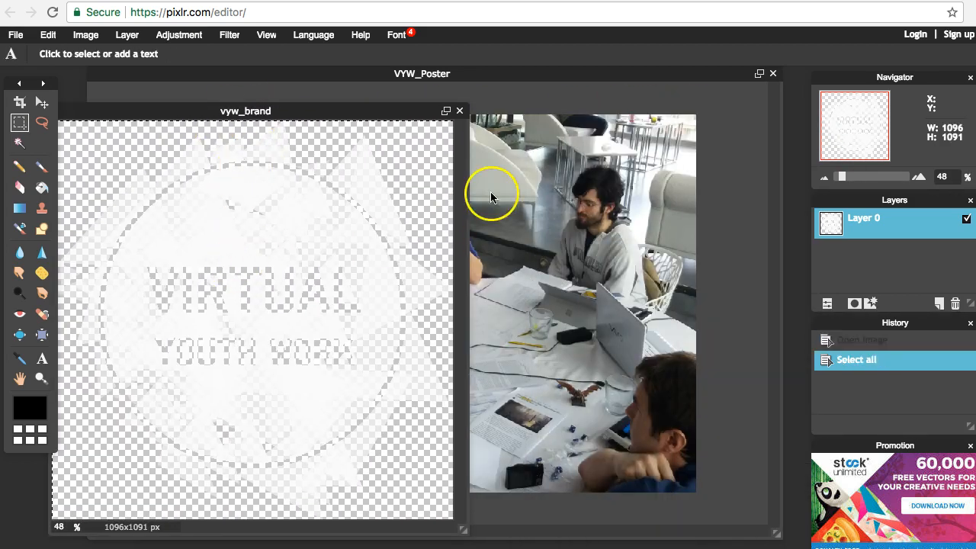
click(601, 135)
key(ctrl+v)
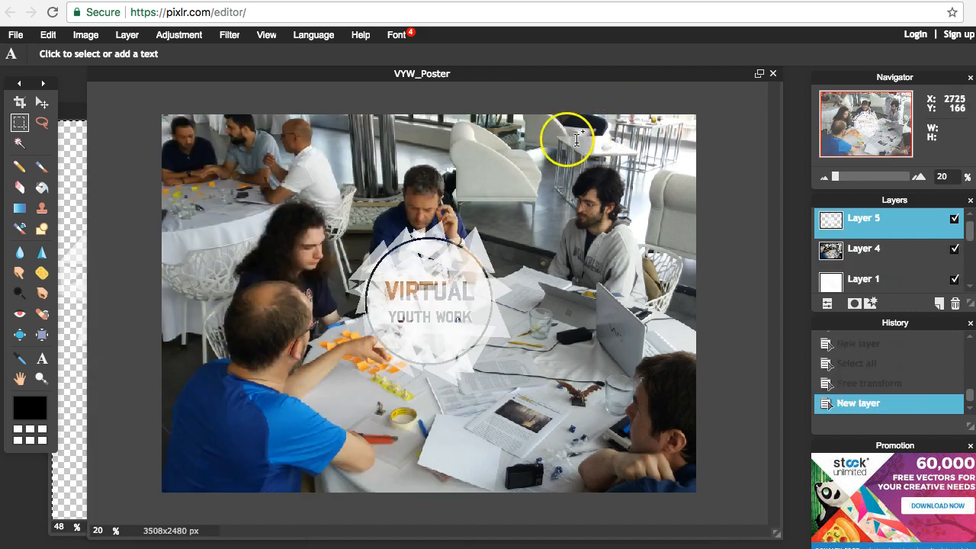
Toggle the visibility of the logo layer, Layer 5, to compare the poster with and without it
click(955, 219)
click(955, 219)
click(955, 220)
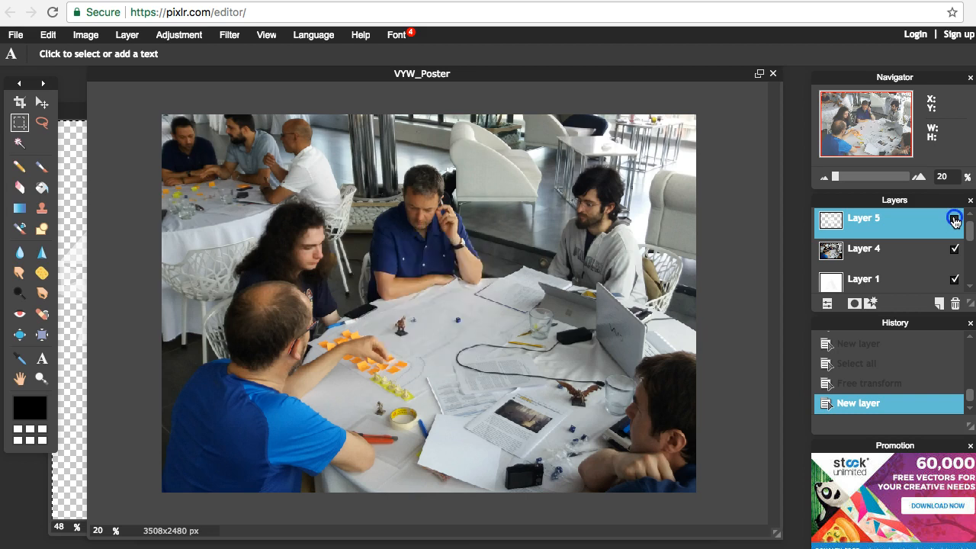
click(955, 220)
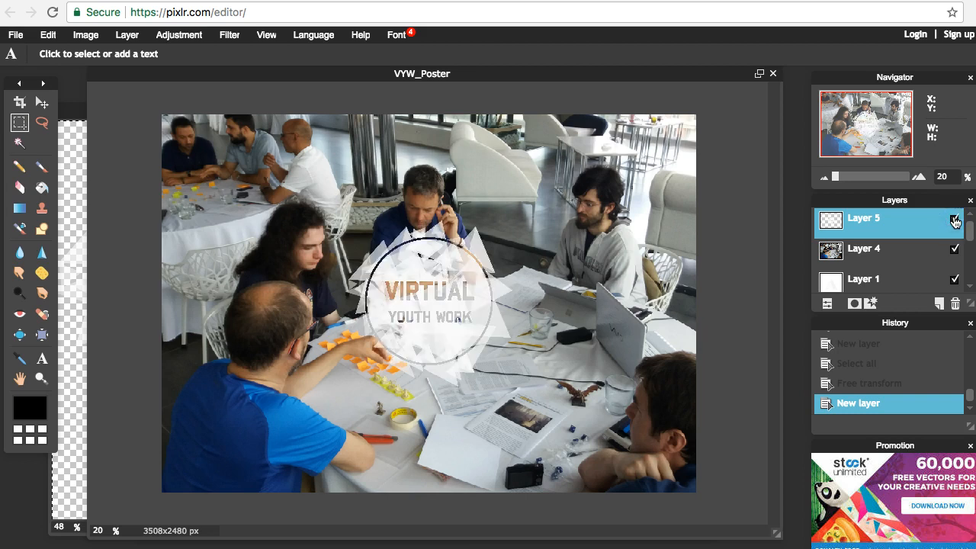
Bring the vyw_brand image into full view and close it without saving
click(70, 131)
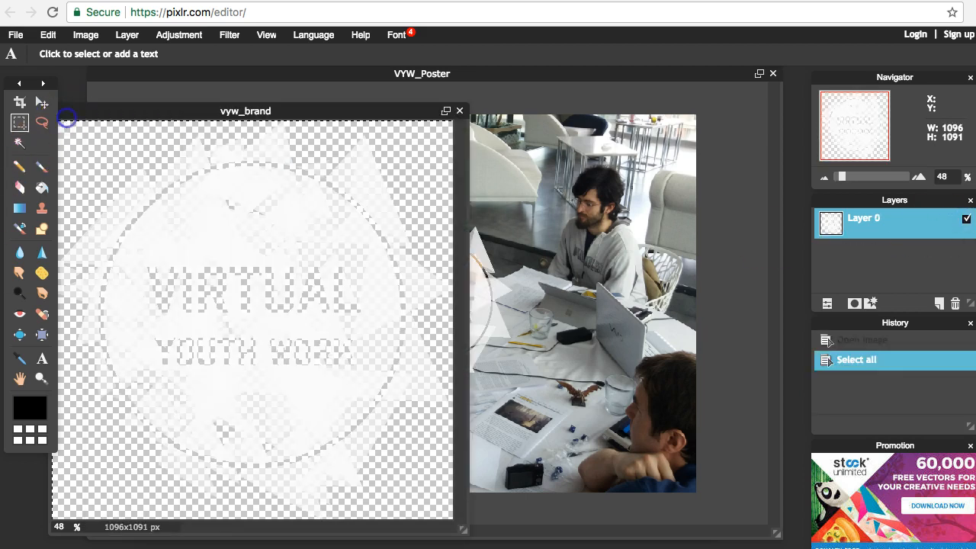
drag(152, 113, 364, 121)
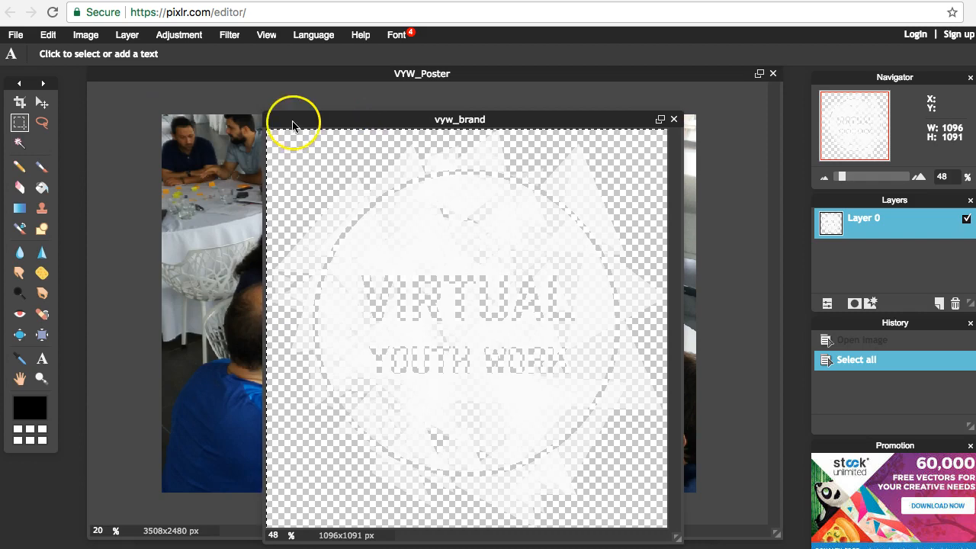
click(677, 121)
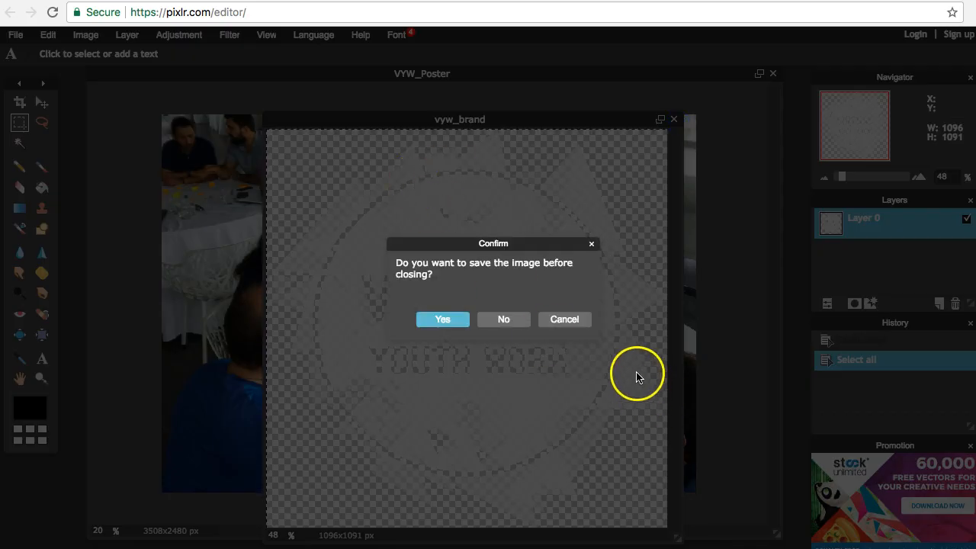
click(516, 321)
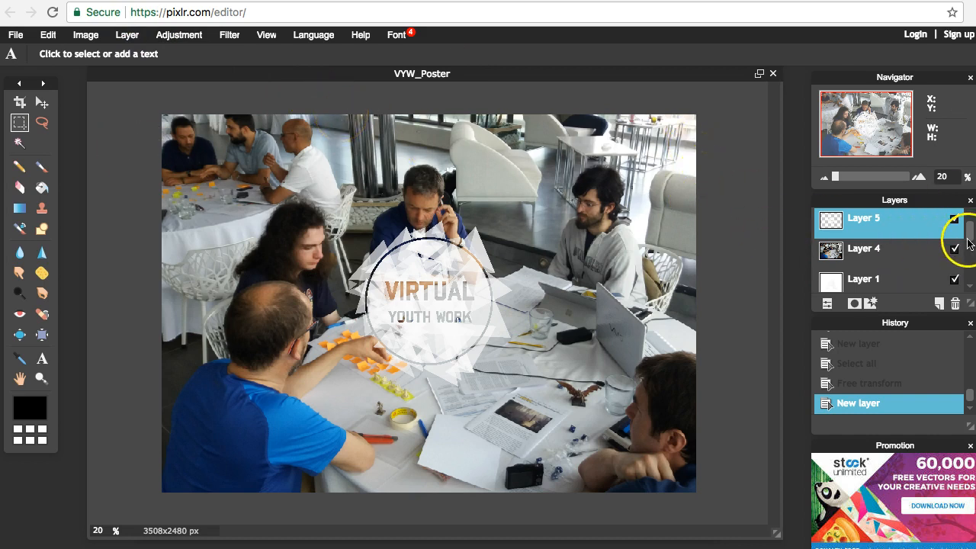
Hide the logo layer, Layer 5, and make the photo layer, Layer 4, the active layer
click(954, 220)
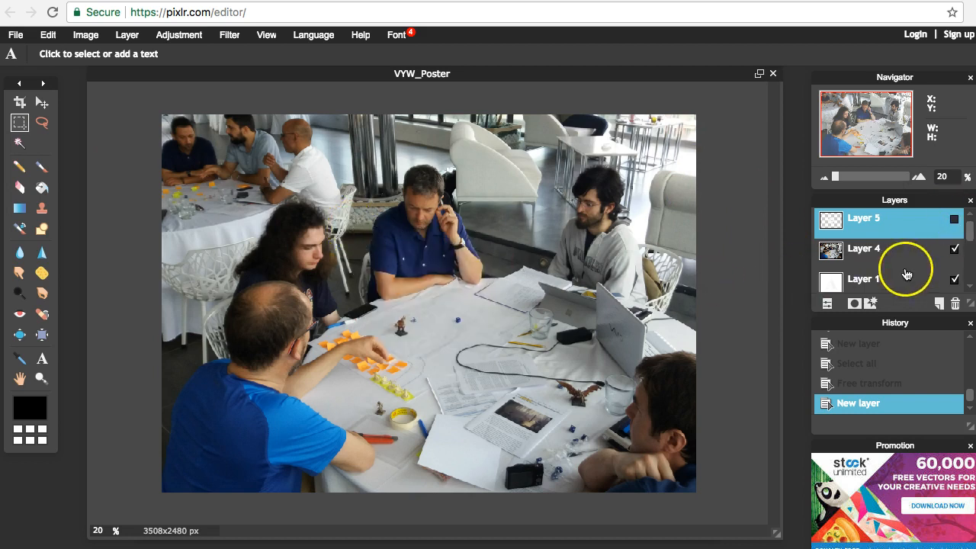
click(882, 252)
Try the Sepia adjustment on the photo in Layer 4 and revert it
click(231, 36)
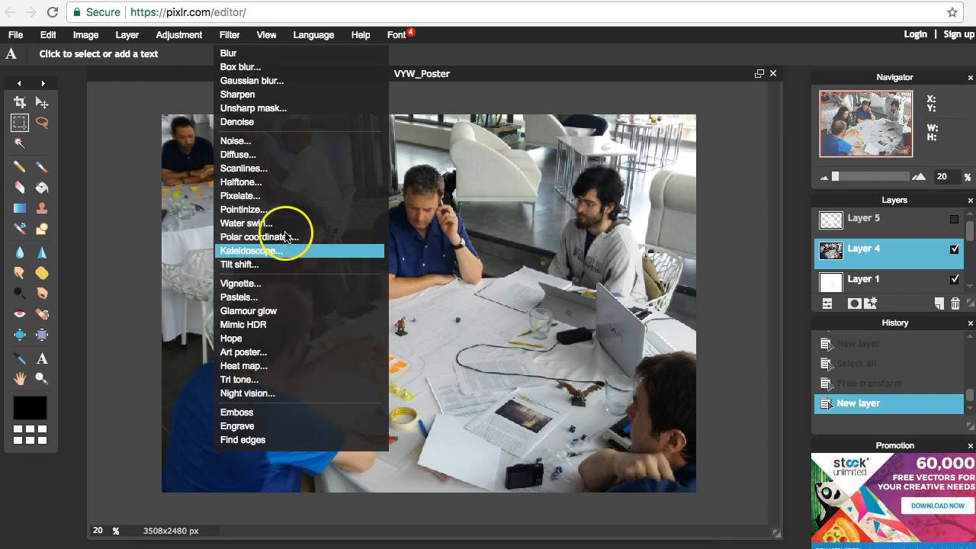
mouse_move(180, 34)
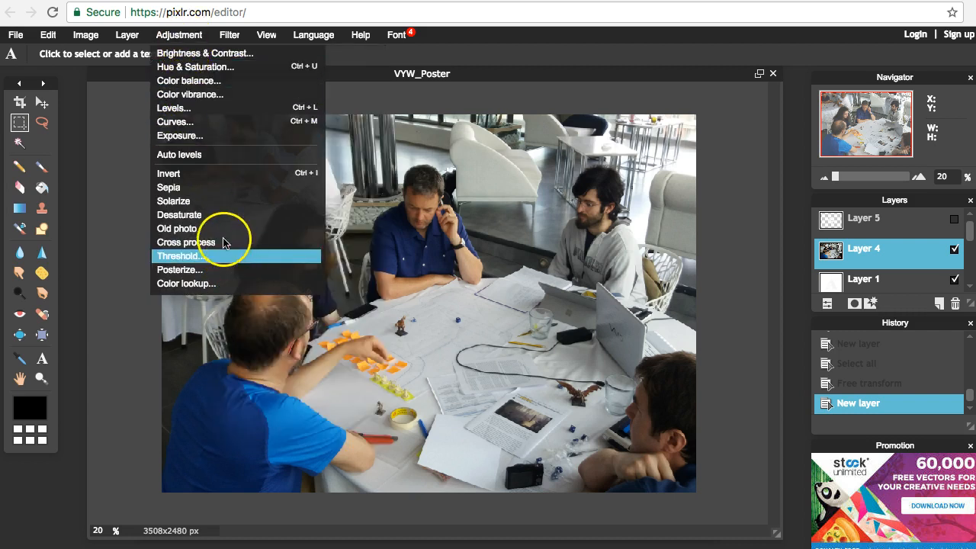
click(226, 188)
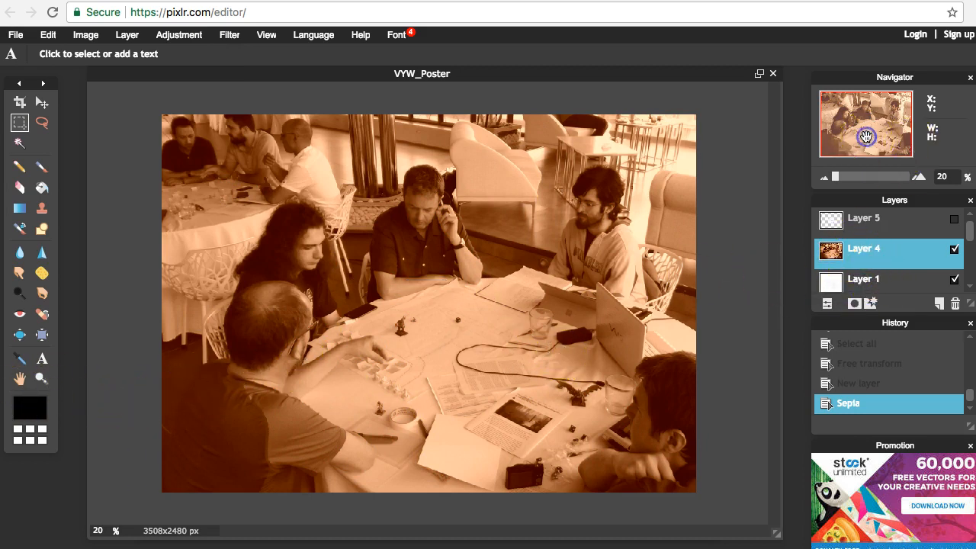
mouse_move(835, 176)
mouse_down()
mouse_move(860, 177)
mouse_move(822, 177)
mouse_move(836, 180)
mouse_up()
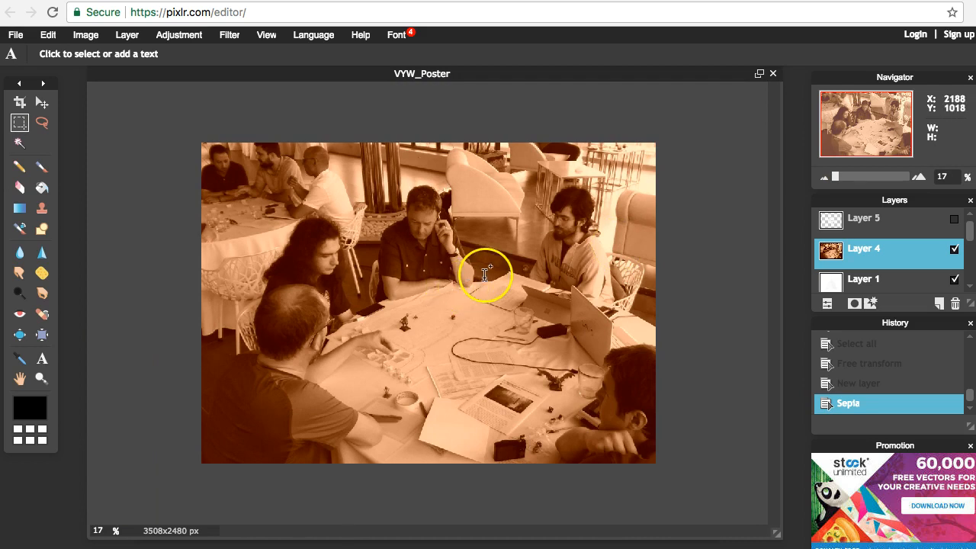
click(857, 383)
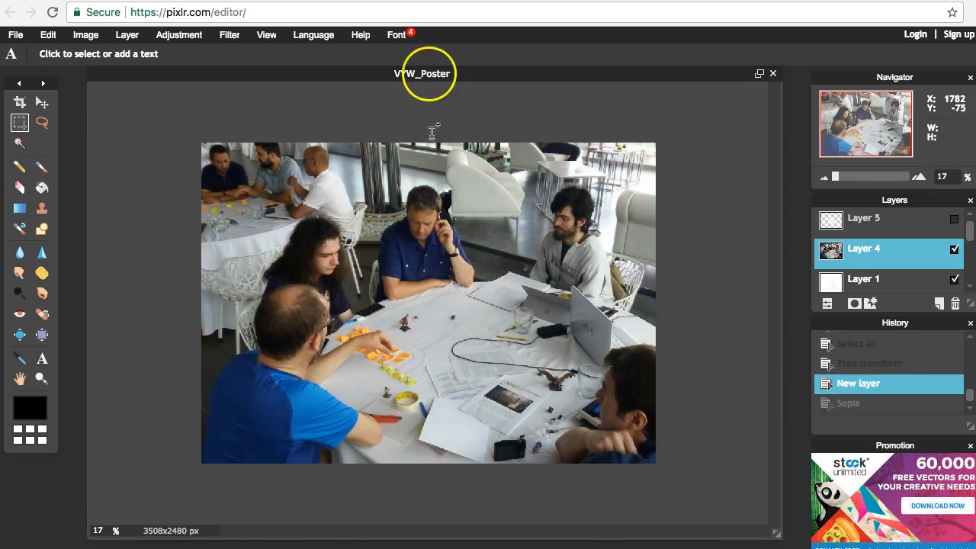
Try desaturating the photo and reordering Layer 4 above the logo layer, and undo both changes
click(230, 35)
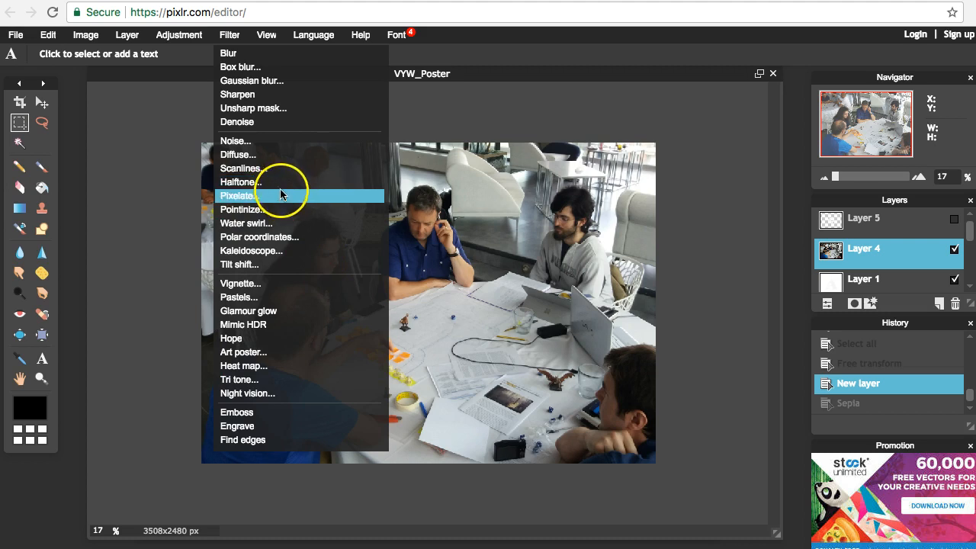
mouse_move(203, 38)
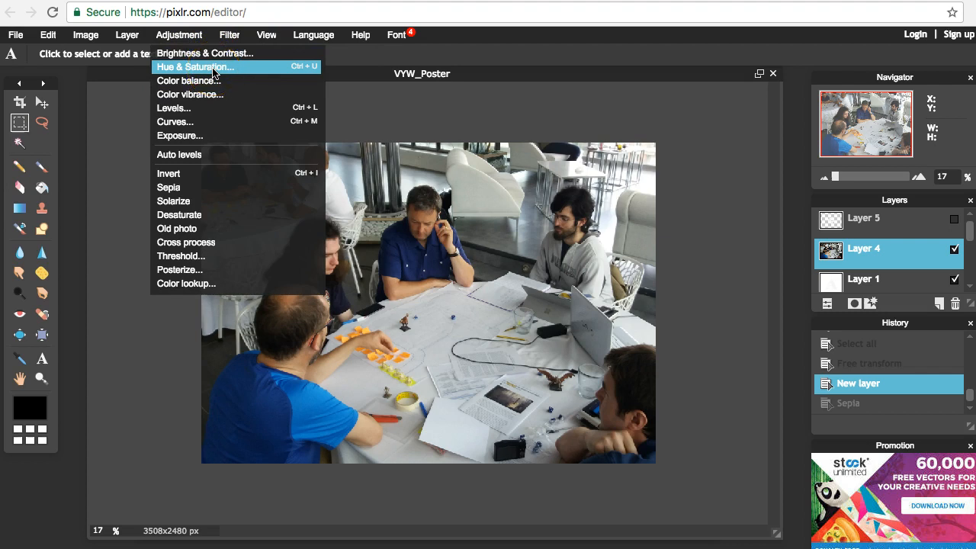
click(223, 215)
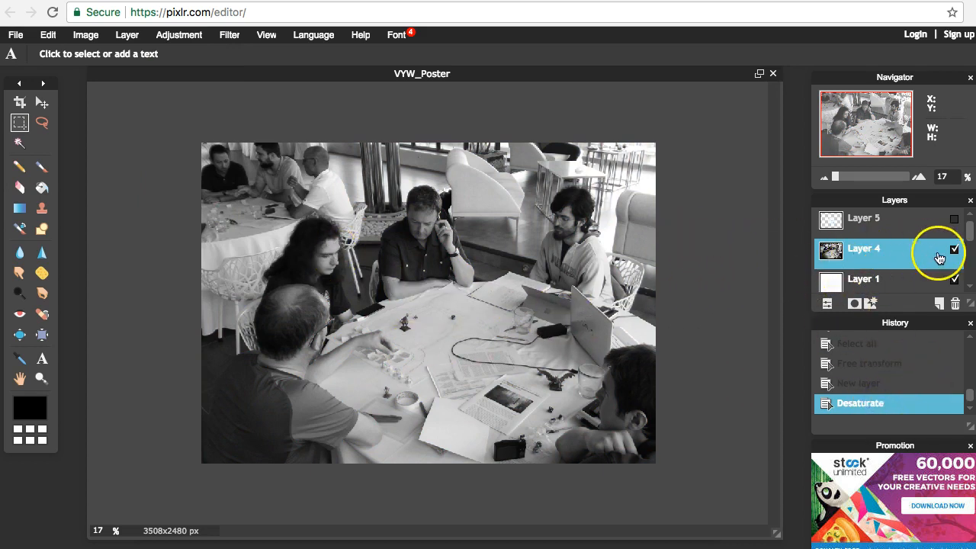
drag(874, 250, 913, 268)
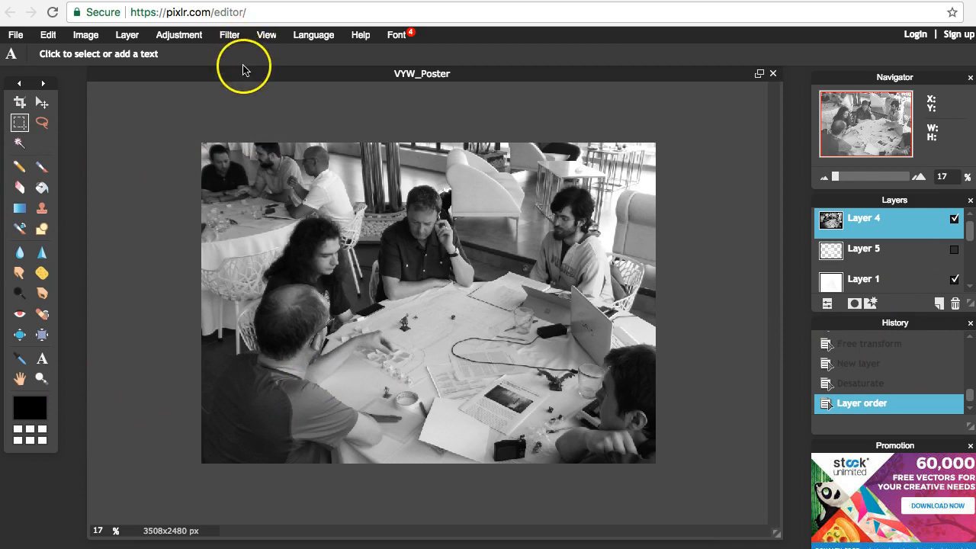
key(ctrl+z)
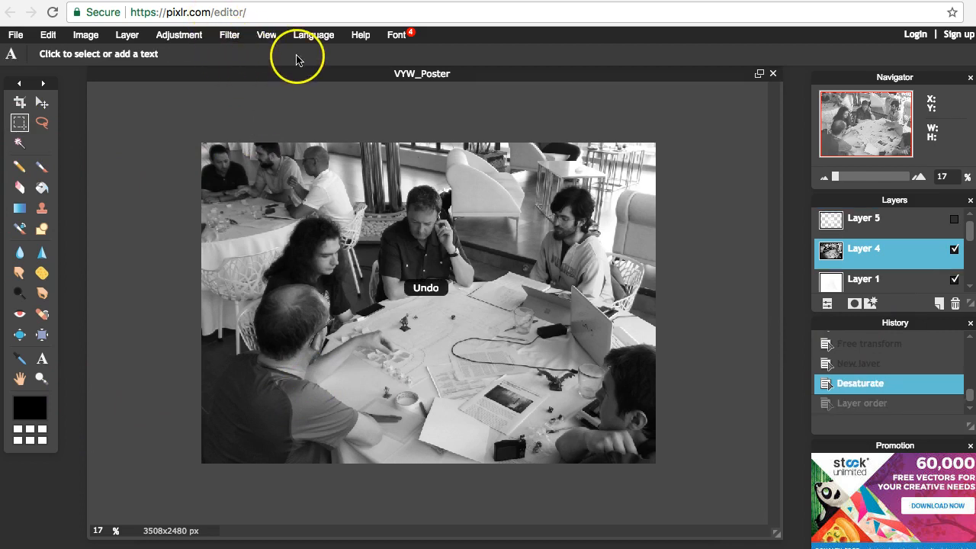
key(ctrl+z)
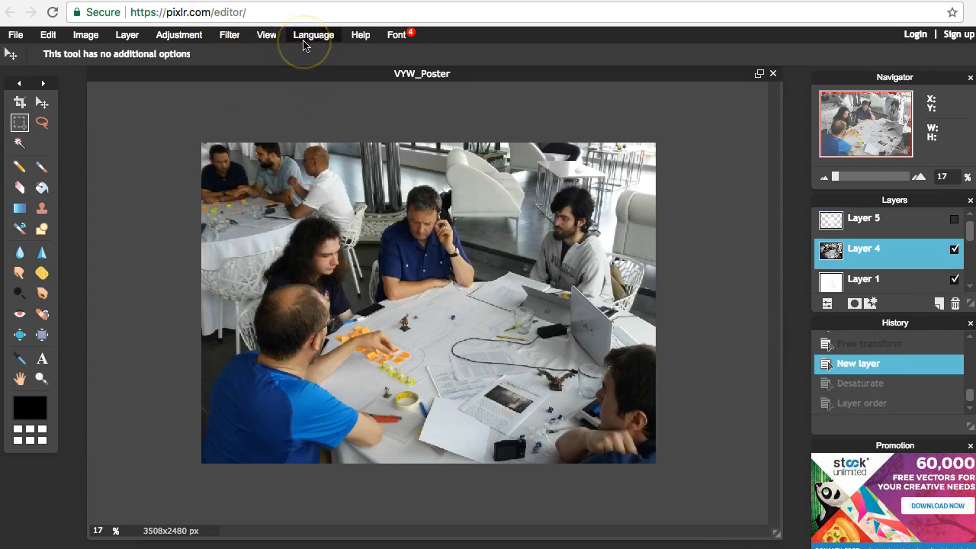
Open Hue & Saturation for the photo layer, clear of the image, and lower the hue to -5 and the saturation to -32
click(223, 38)
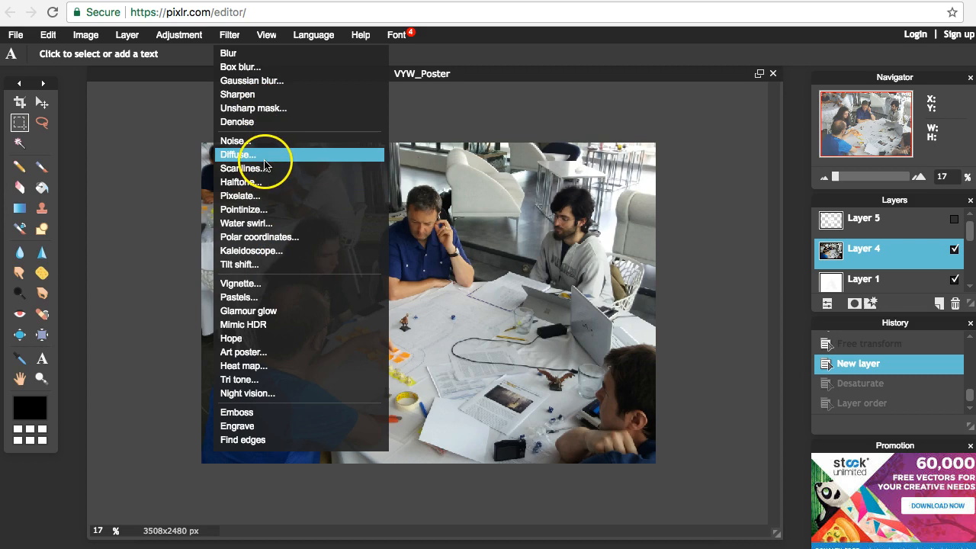
mouse_move(179, 35)
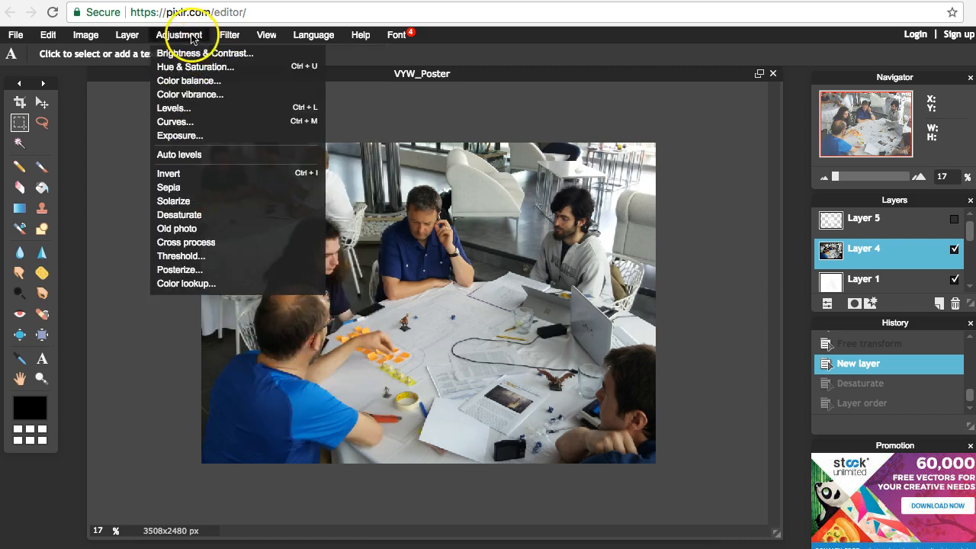
click(210, 73)
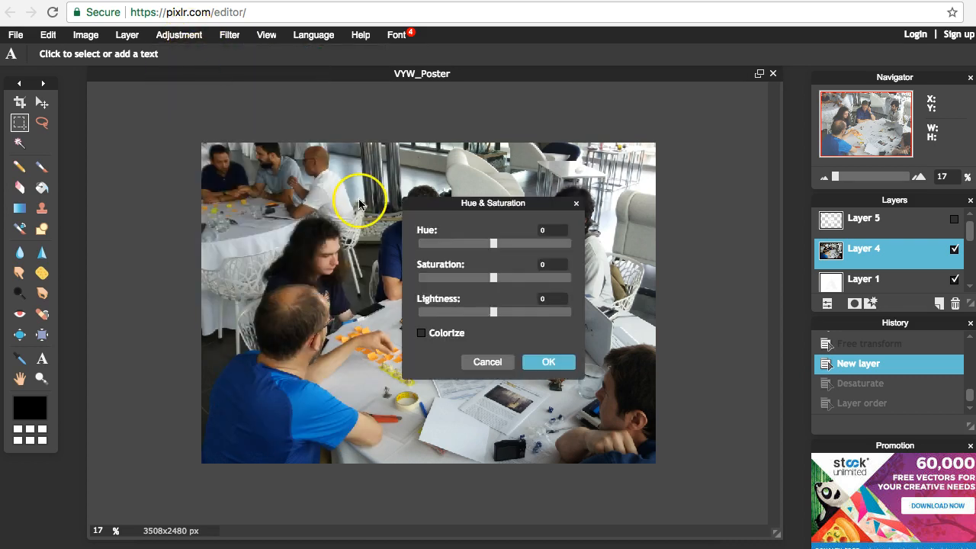
drag(508, 207, 719, 301)
drag(702, 337, 694, 374)
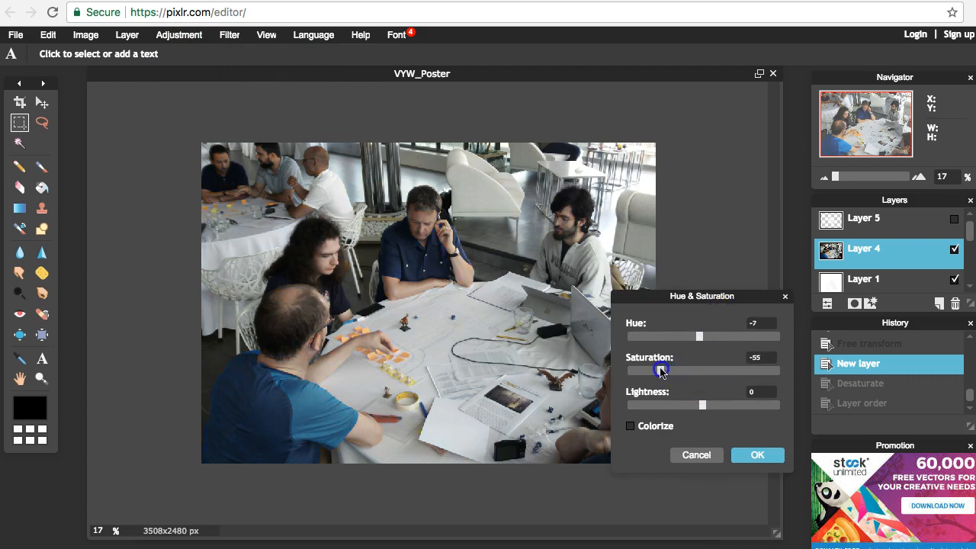
drag(699, 337, 690, 344)
click(669, 367)
drag(760, 381, 682, 383)
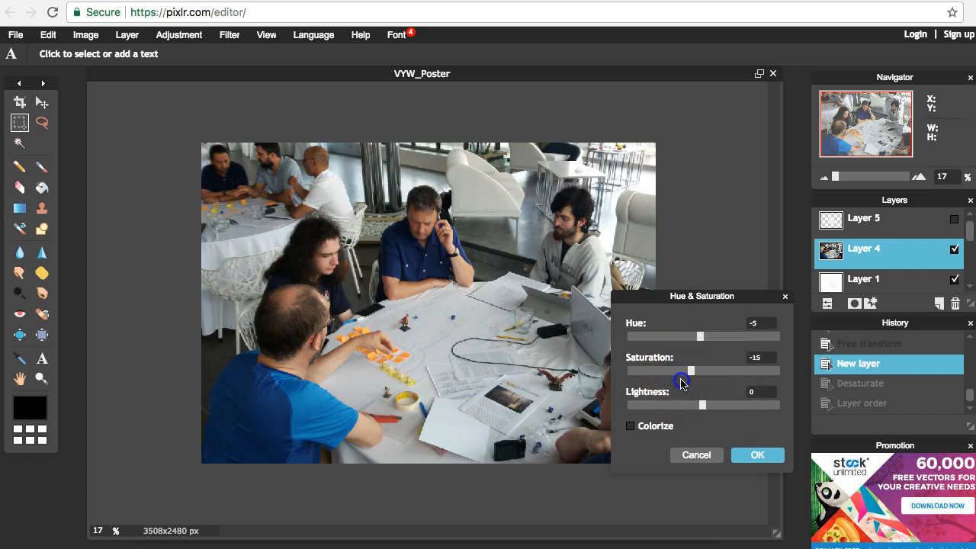
Set the photo's lightness to -1 and turn on Colorize in Hue & Saturation
click(702, 406)
click(632, 427)
click(631, 427)
click(632, 427)
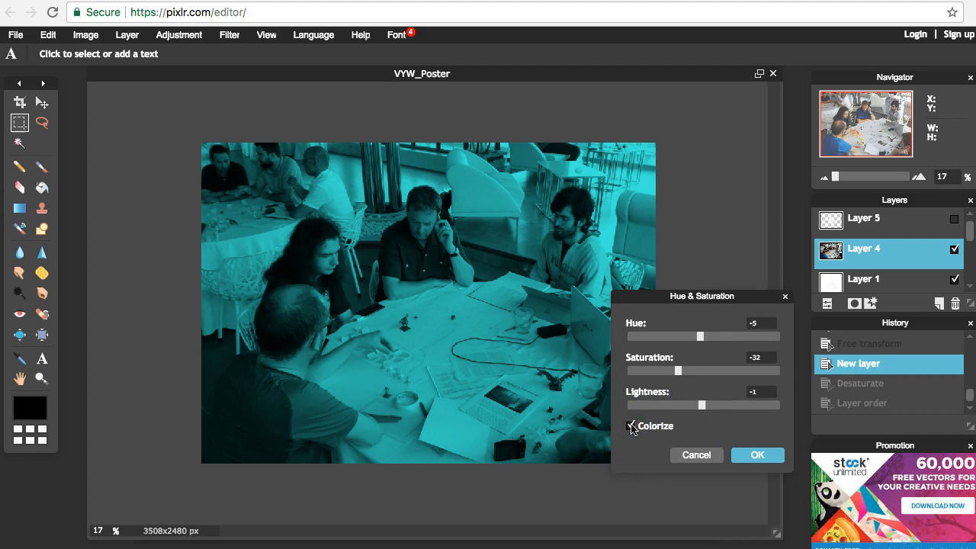
Tint the photo magenta with hue 144, saturation -5 and lightness 0, and show the logo layer, Layer 5
click(699, 405)
mouse_move(677, 373)
mouse_down()
mouse_move(702, 376)
mouse_move(690, 379)
mouse_up()
drag(700, 336, 760, 353)
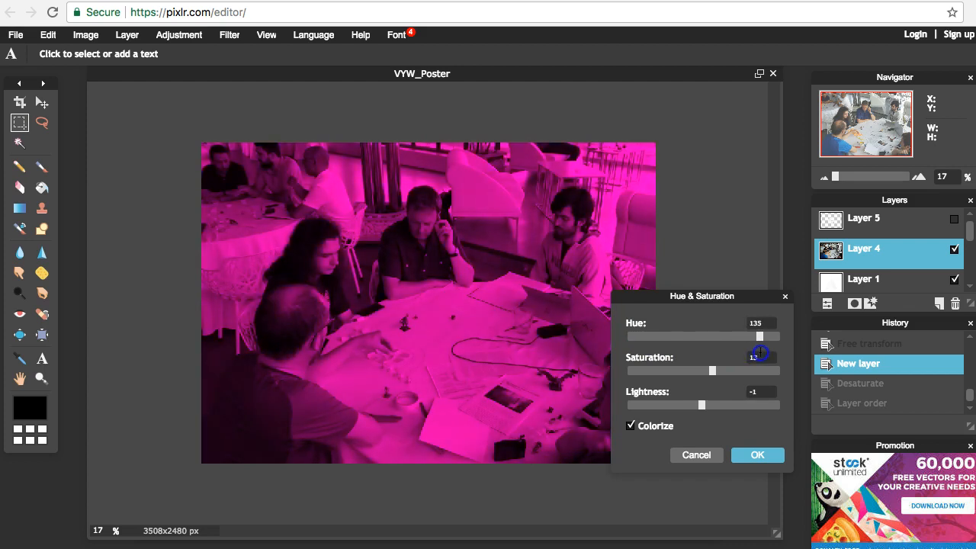
mouse_move(693, 371)
mouse_down()
mouse_move(710, 371)
mouse_move(699, 373)
mouse_up()
mouse_move(703, 410)
mouse_down()
mouse_move(730, 405)
mouse_move(704, 409)
mouse_up()
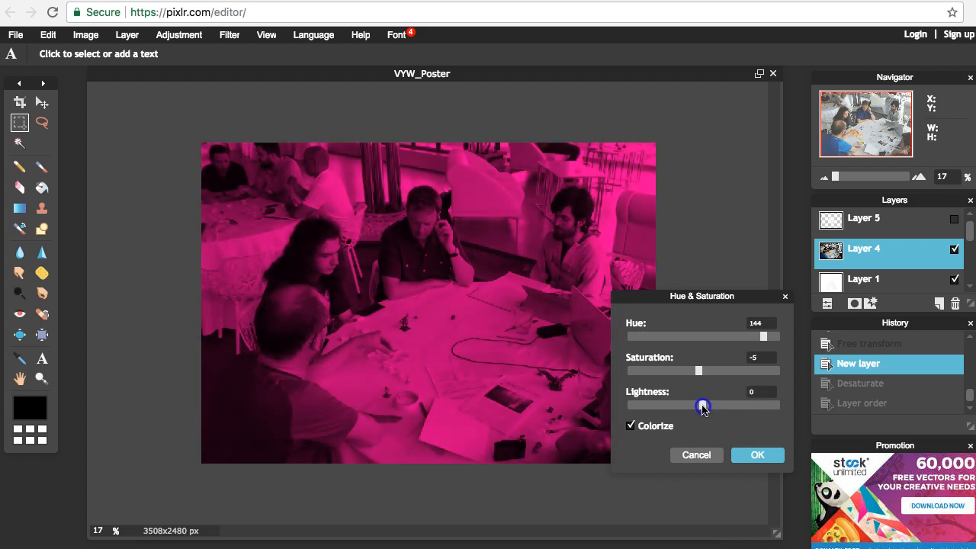
click(757, 456)
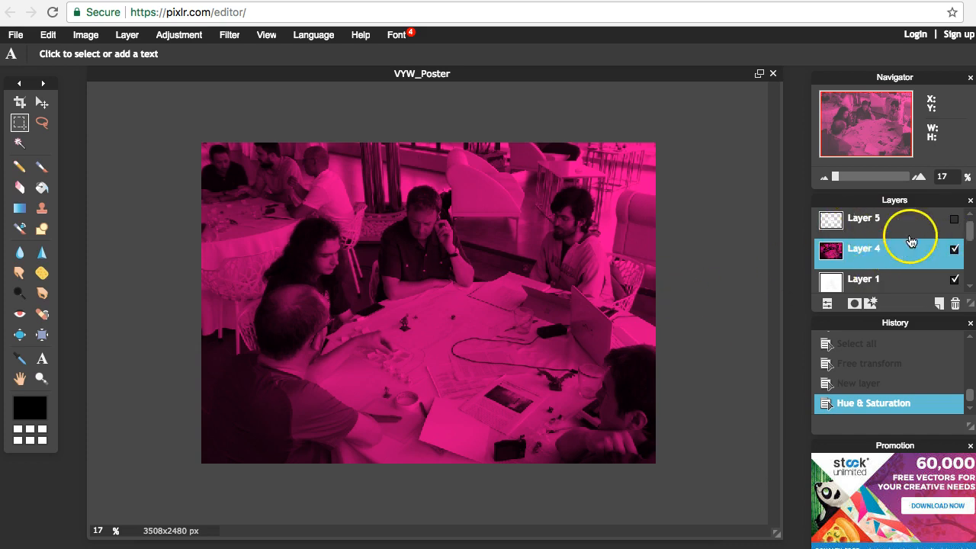
click(954, 219)
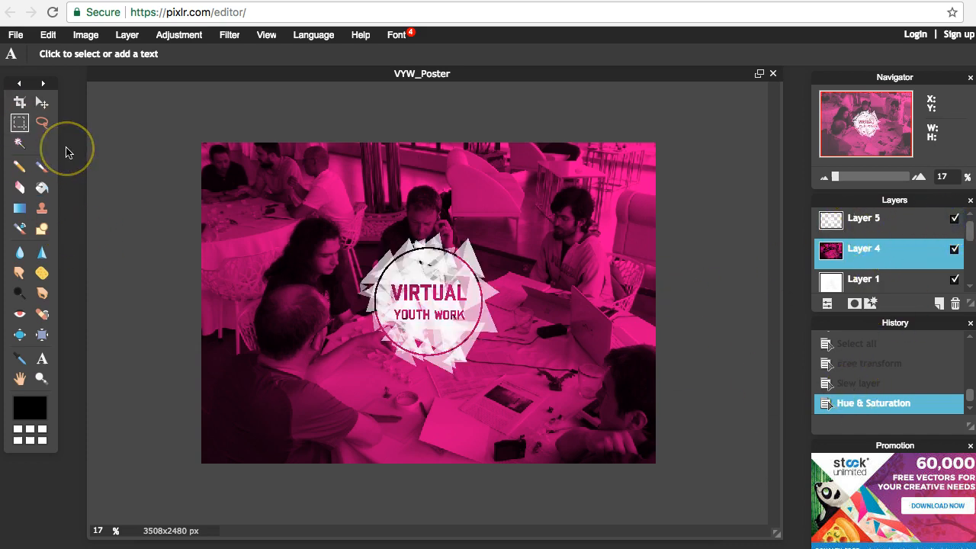
click(48, 34)
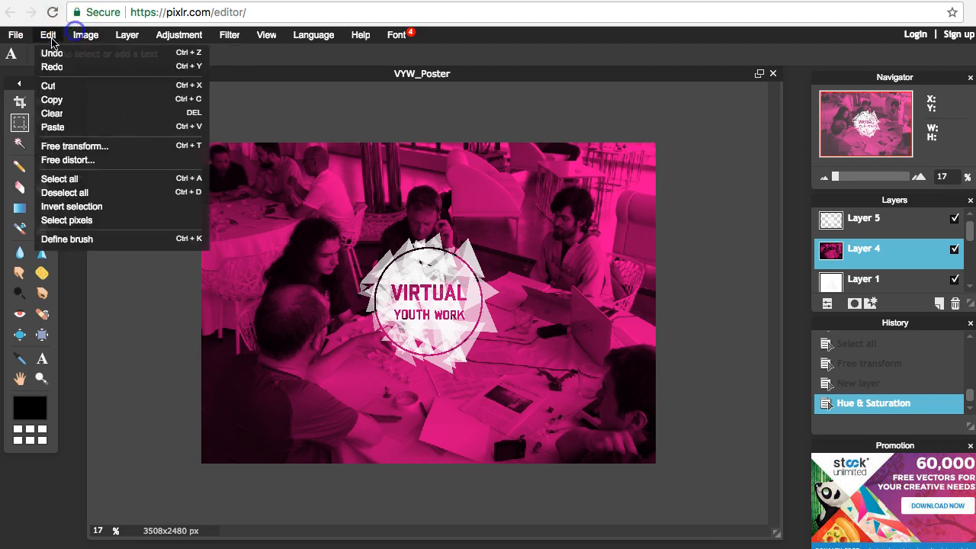
click(89, 149)
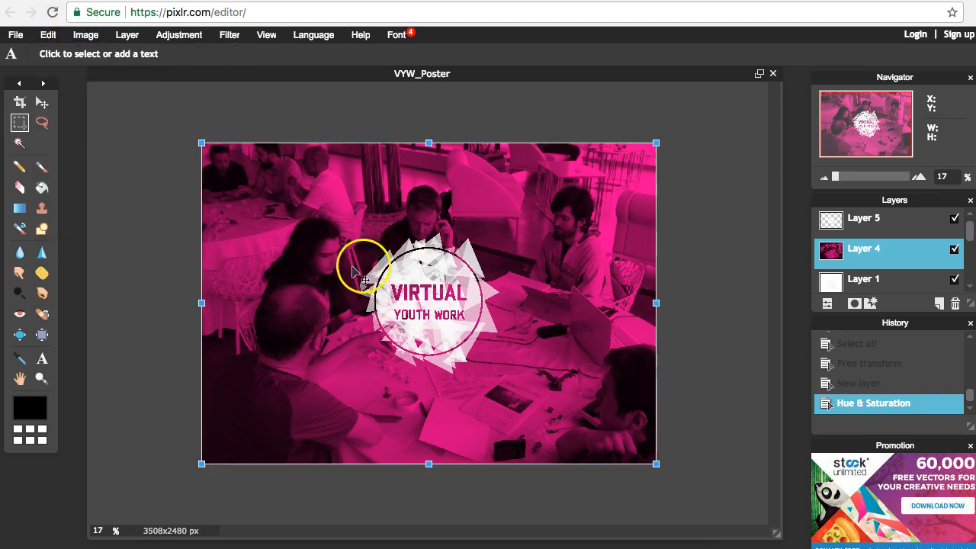
click(896, 225)
click(505, 319)
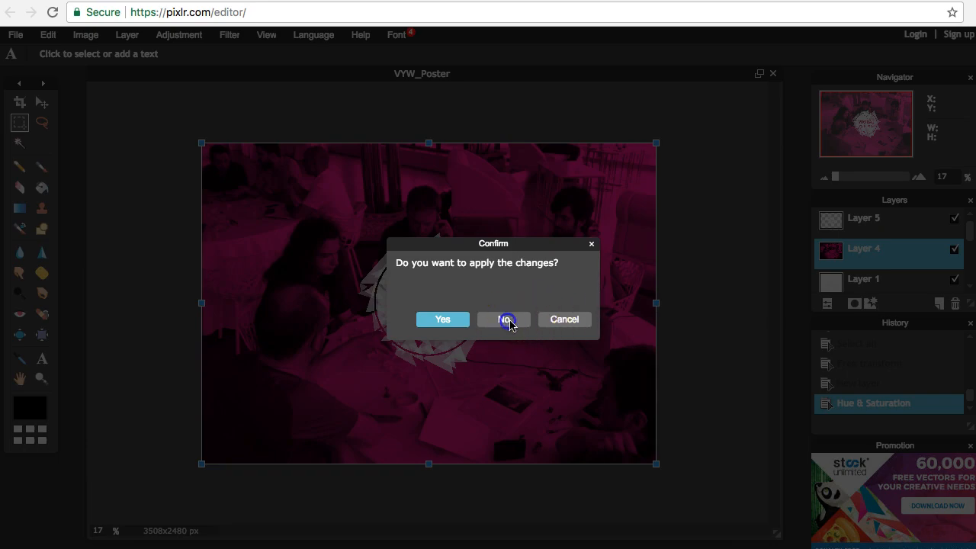
Scale the logo on Layer 5 down proportionally around its centre to a little over half its size, and nudge it slightly upward
click(906, 231)
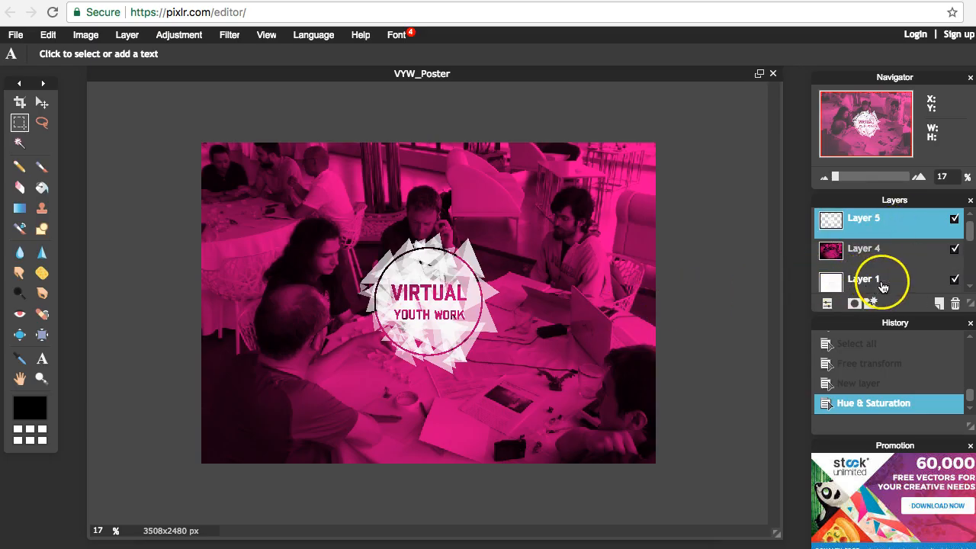
click(956, 219)
click(955, 219)
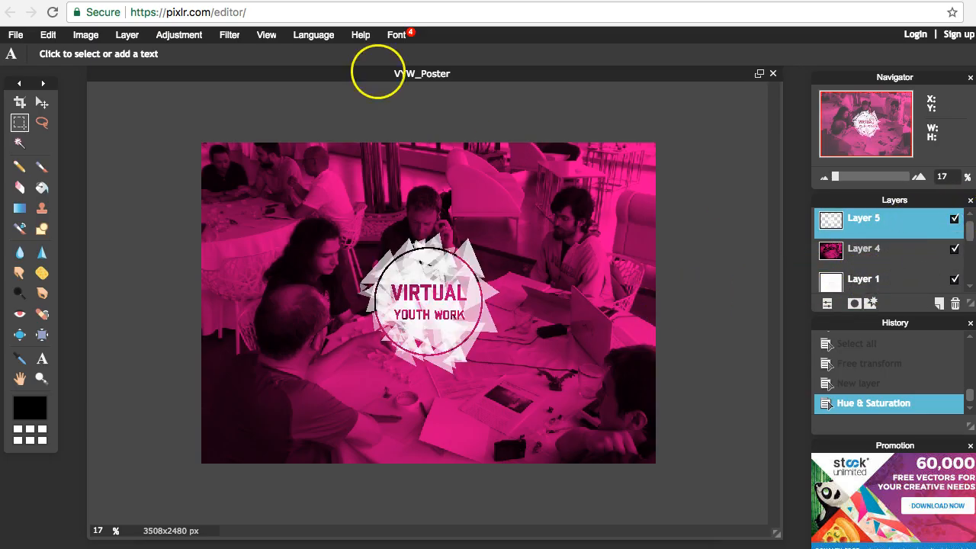
click(88, 42)
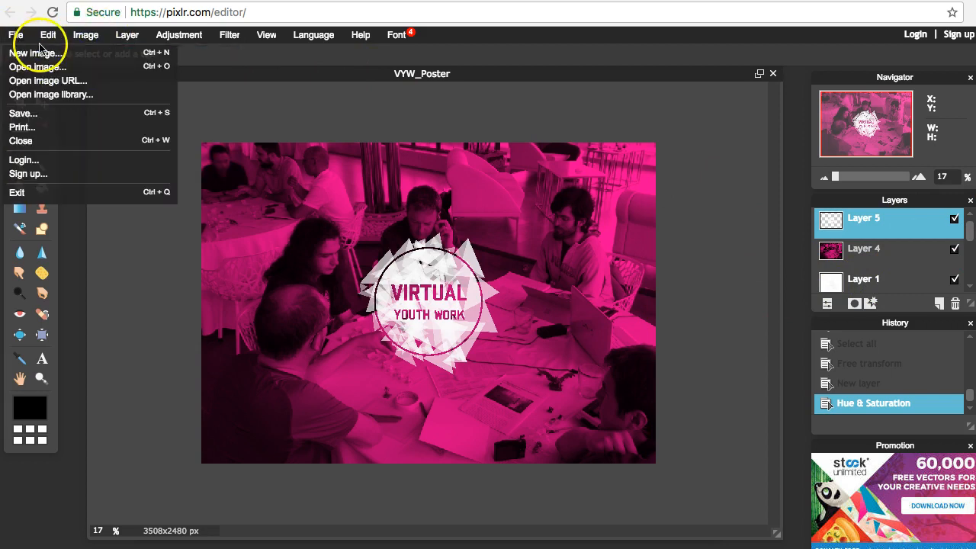
mouse_move(48, 35)
click(70, 147)
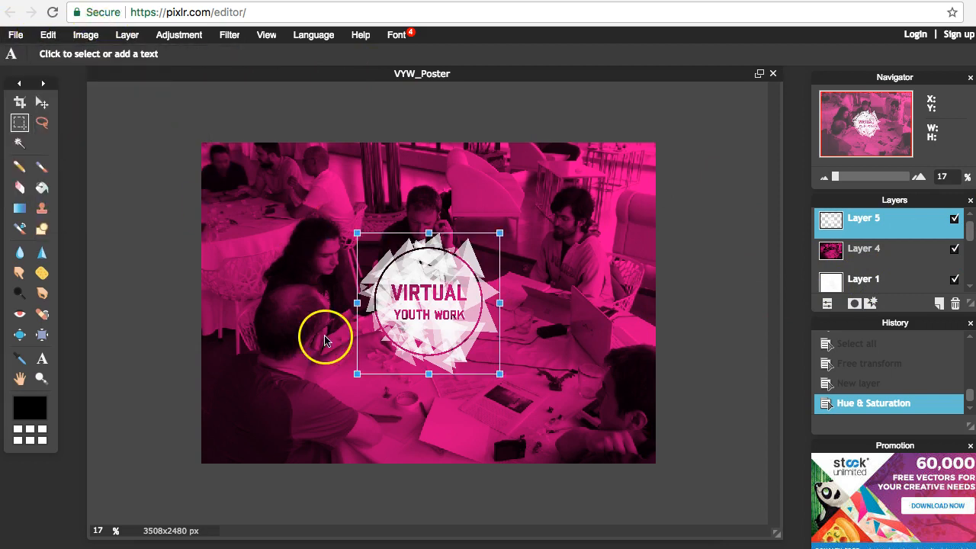
drag(358, 378, 380, 352)
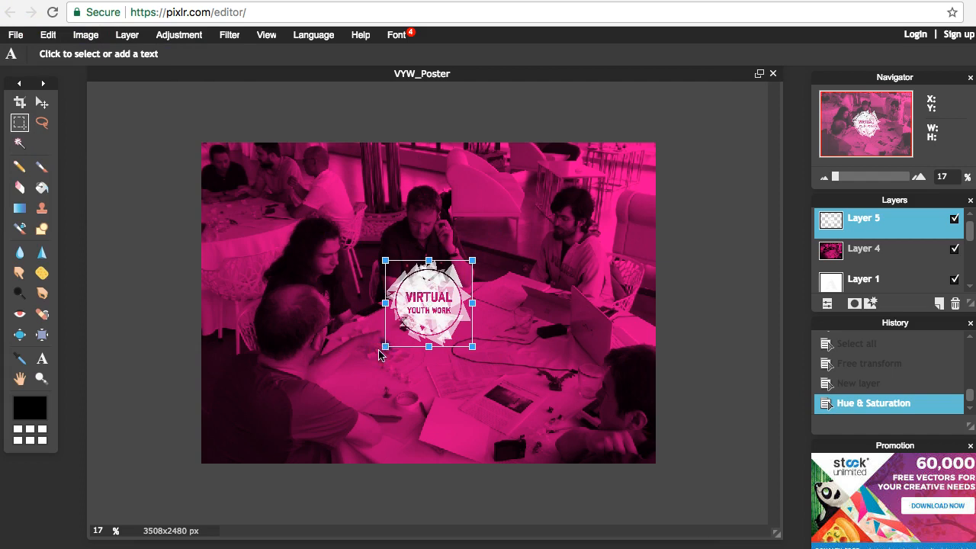
key(Return)
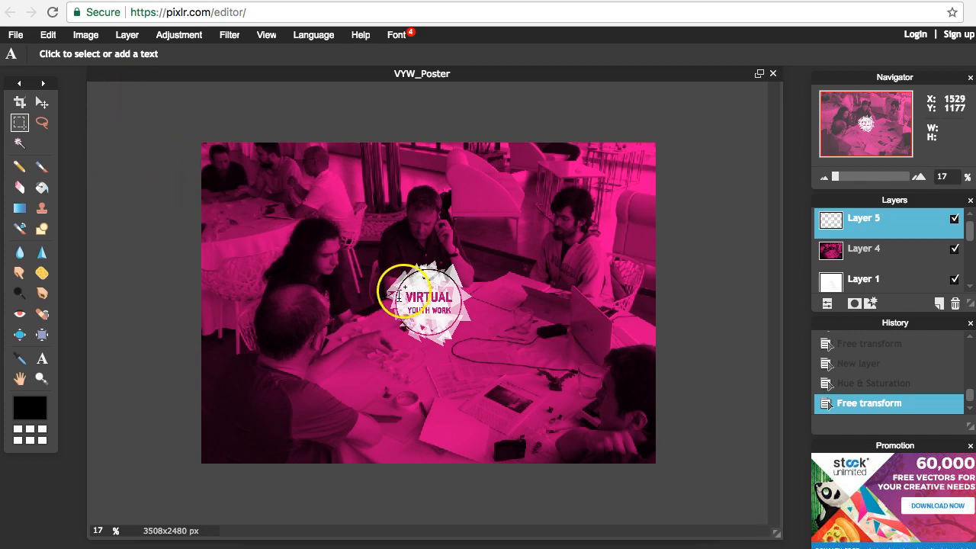
click(42, 104)
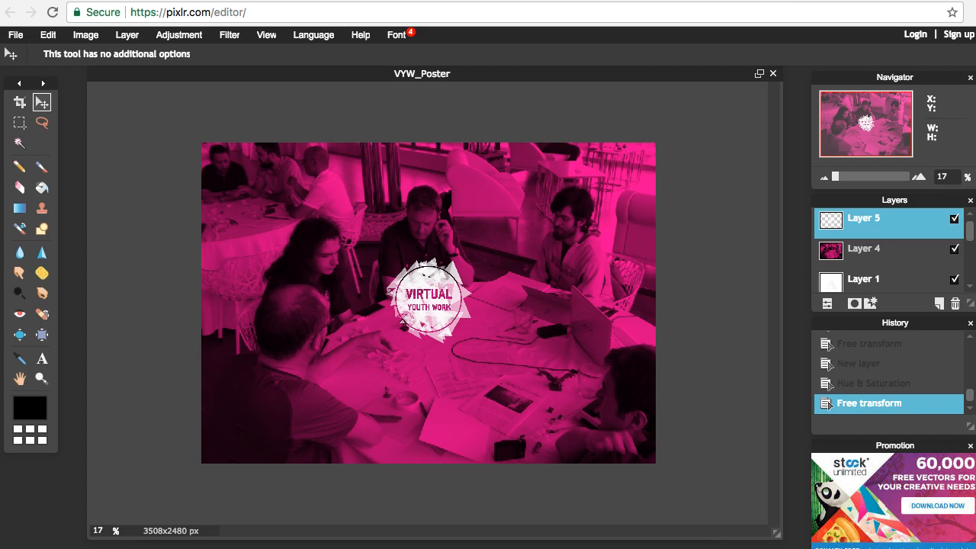
Add a text layer below the logo, paste the copied sentence starting "An innovative project based on the need", and move the text dialog clear of it
key(super+Tab)
key(super+Tab)
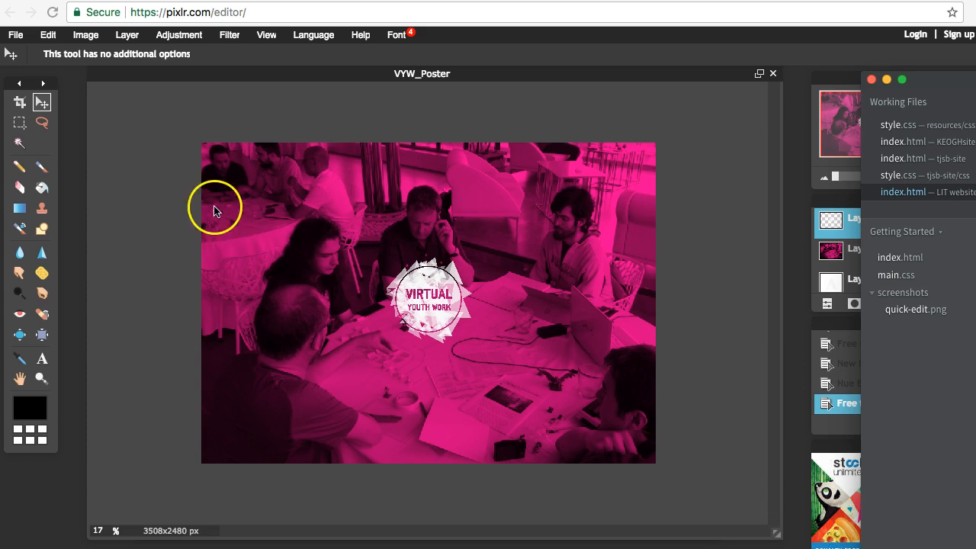
click(45, 371)
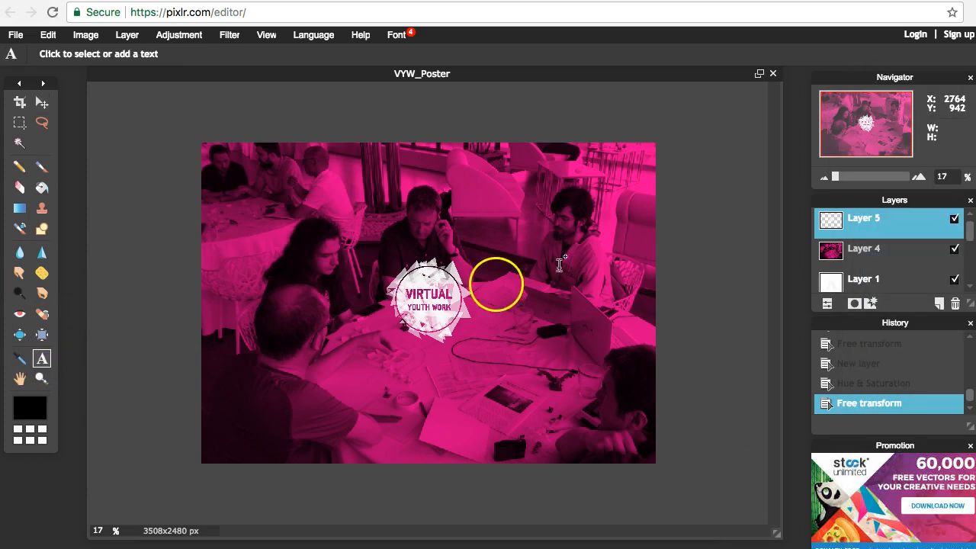
click(295, 383)
key(super+v)
drag(408, 417, 673, 227)
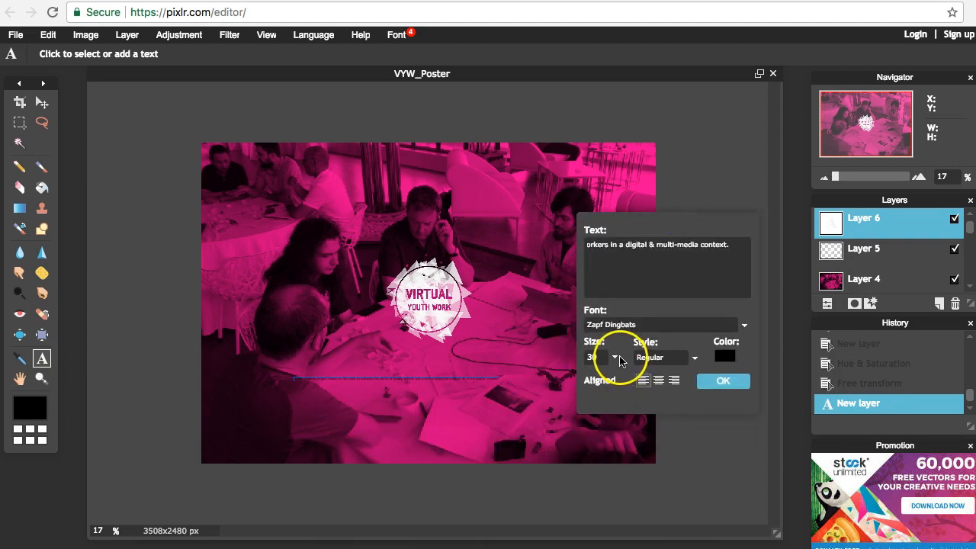
Set the text colour of the pasted sentence to near-white, f5f5f5
click(725, 356)
drag(599, 397, 615, 394)
click(645, 297)
drag(644, 297, 608, 266)
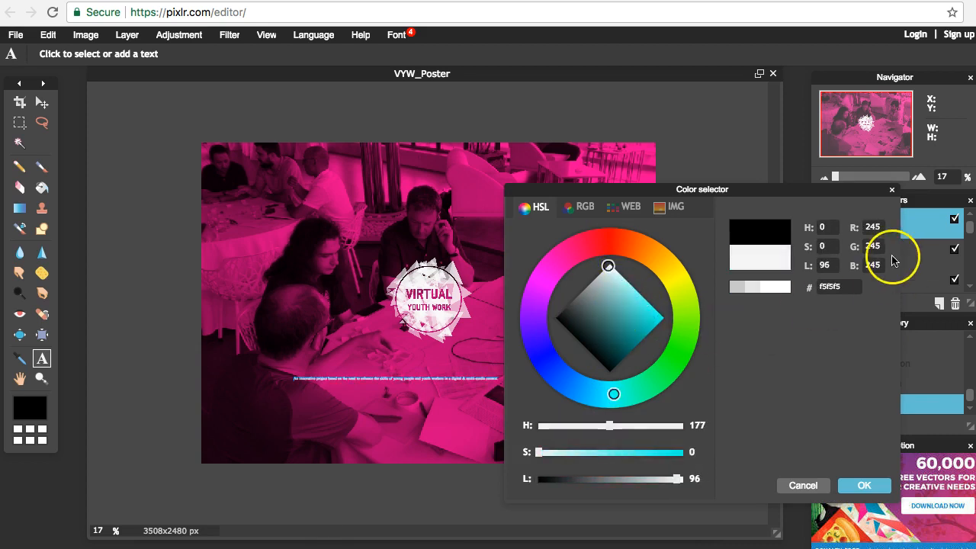
click(881, 488)
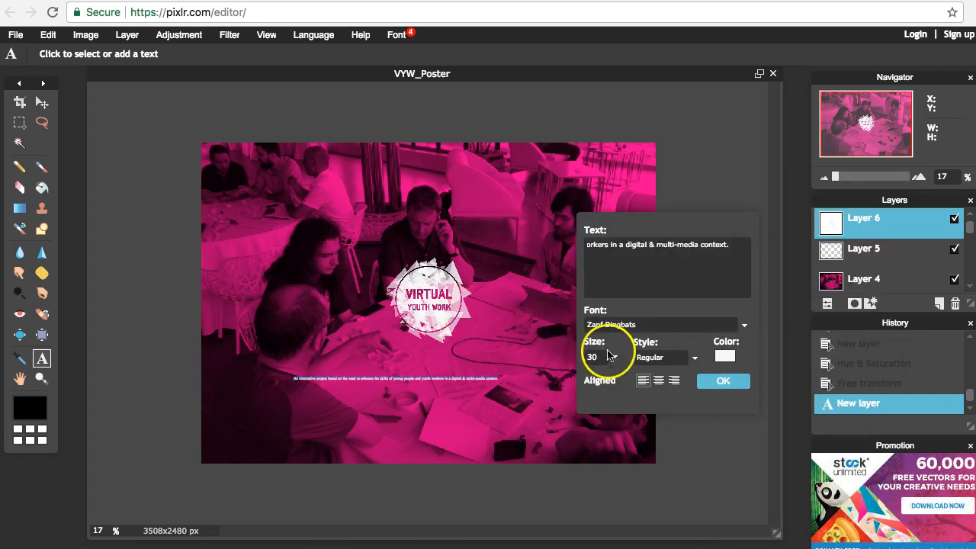
Increase the sentence's font size to 109 and centre its alignment
click(615, 357)
drag(560, 378, 597, 379)
drag(637, 237, 715, 259)
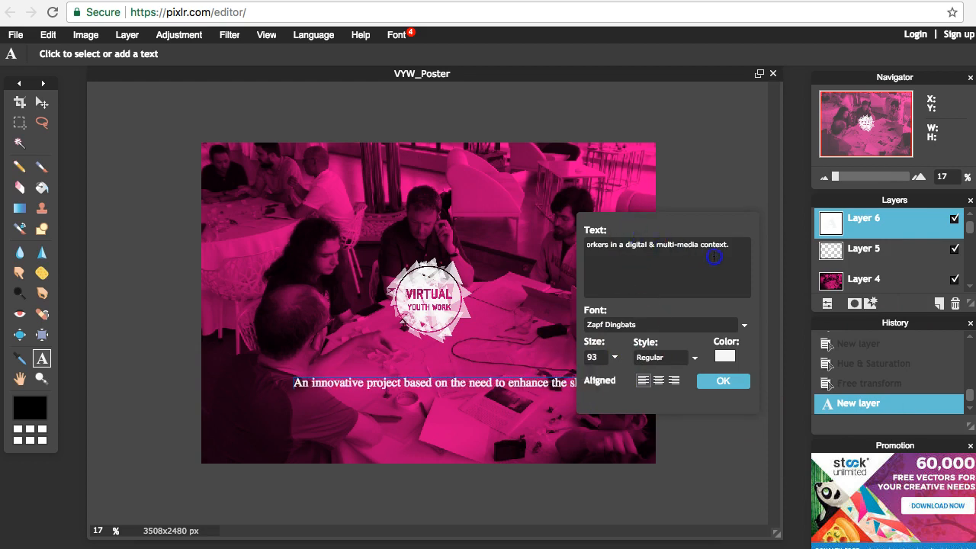
click(615, 358)
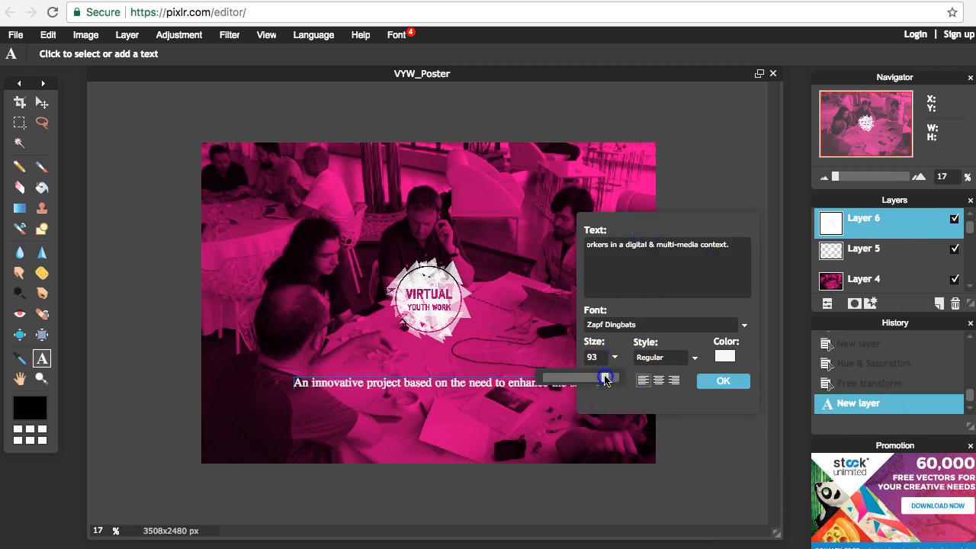
drag(603, 376, 653, 379)
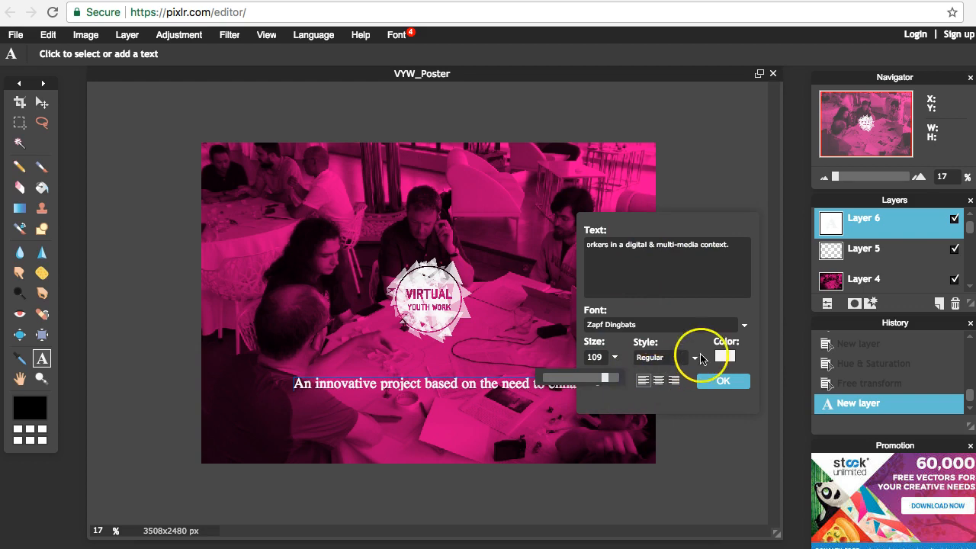
click(658, 381)
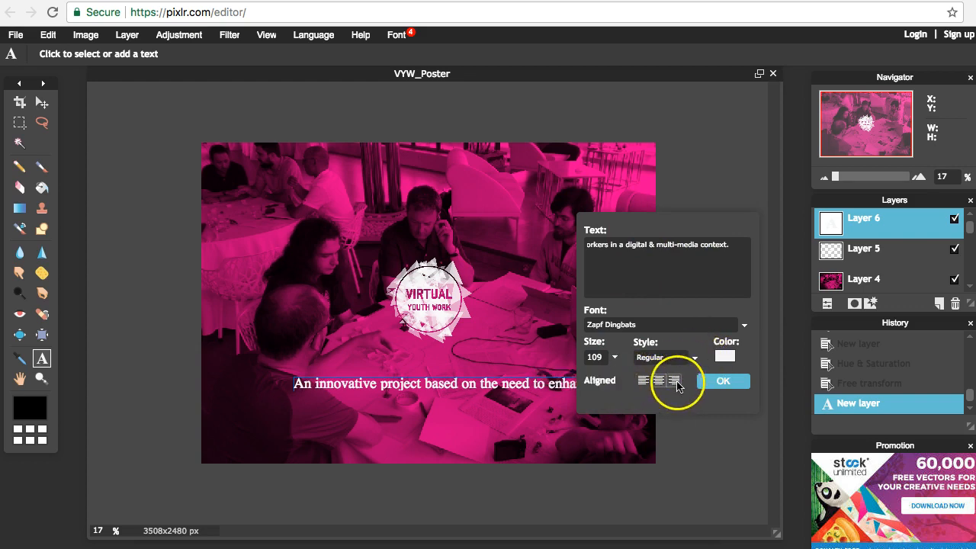
Preview candidate fonts on the sentence, including Futura, Desdemona, Wingdings, Waseem and Trattatello
click(742, 328)
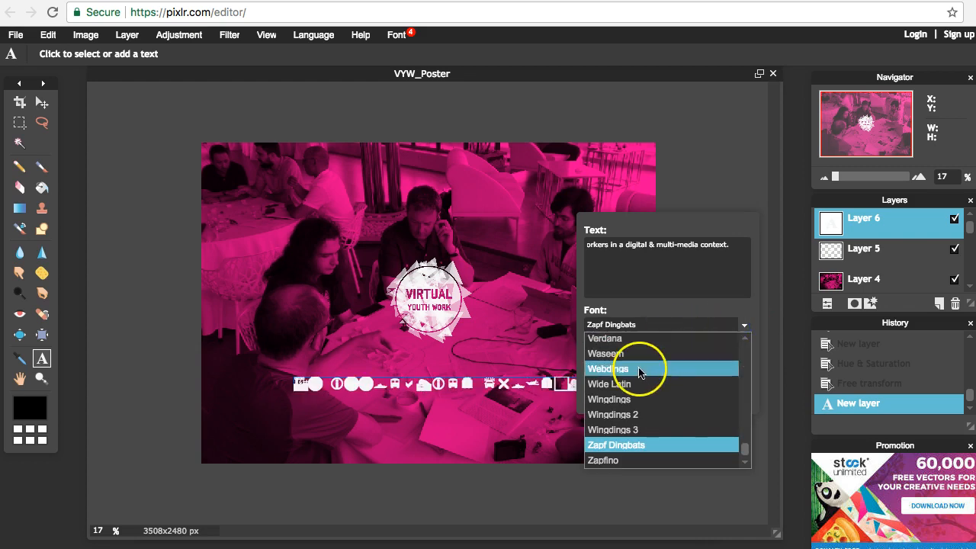
scroll(644, 347, up, 10)
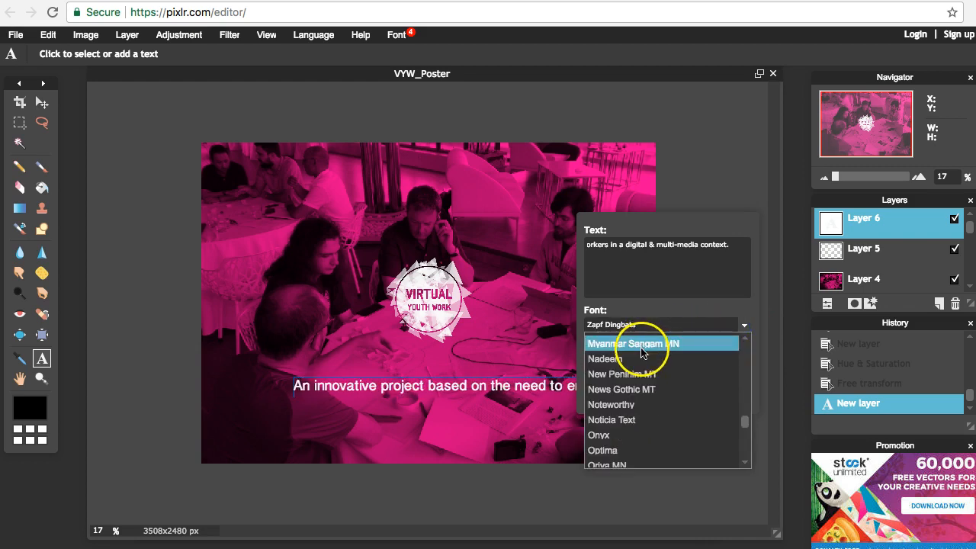
scroll(649, 390, up, 15)
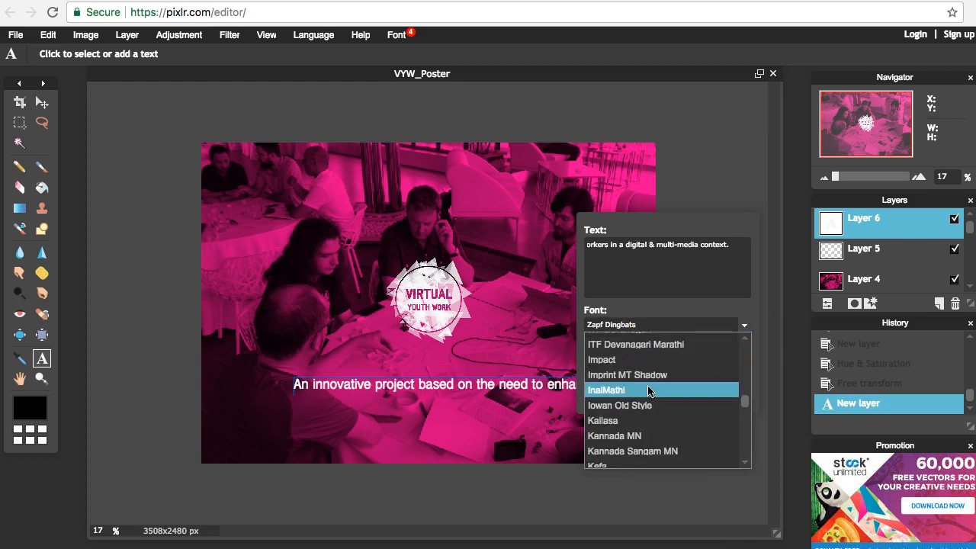
scroll(649, 391, up, 5)
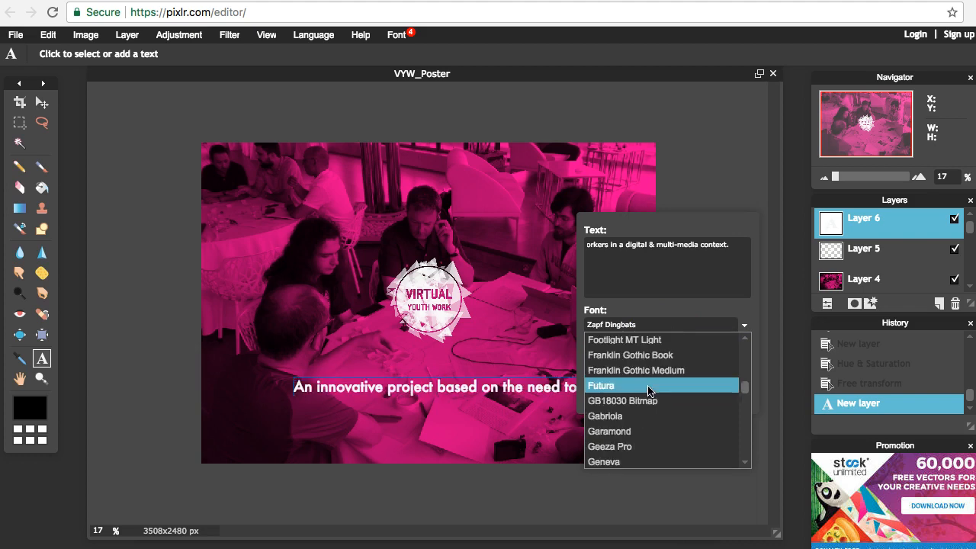
scroll(649, 391, up, 3)
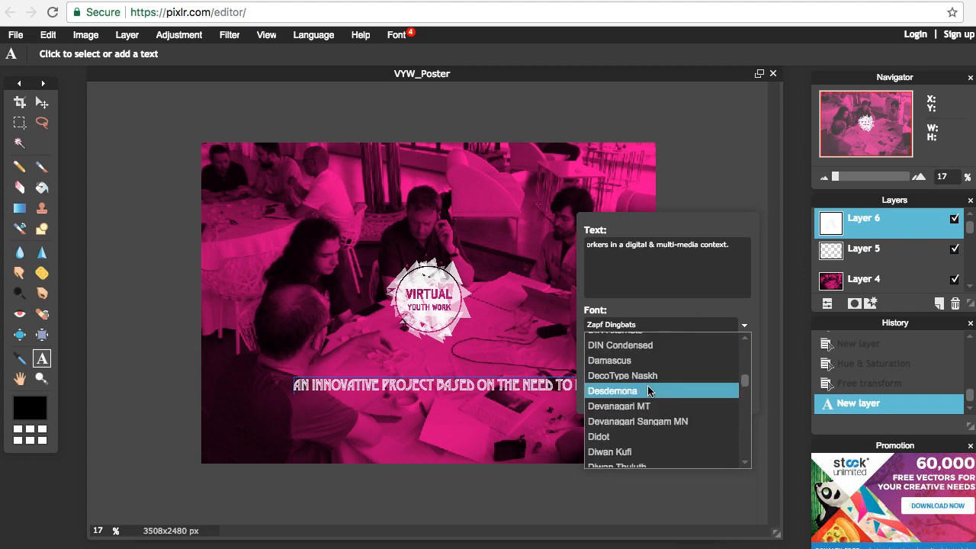
scroll(648, 391, down, 20)
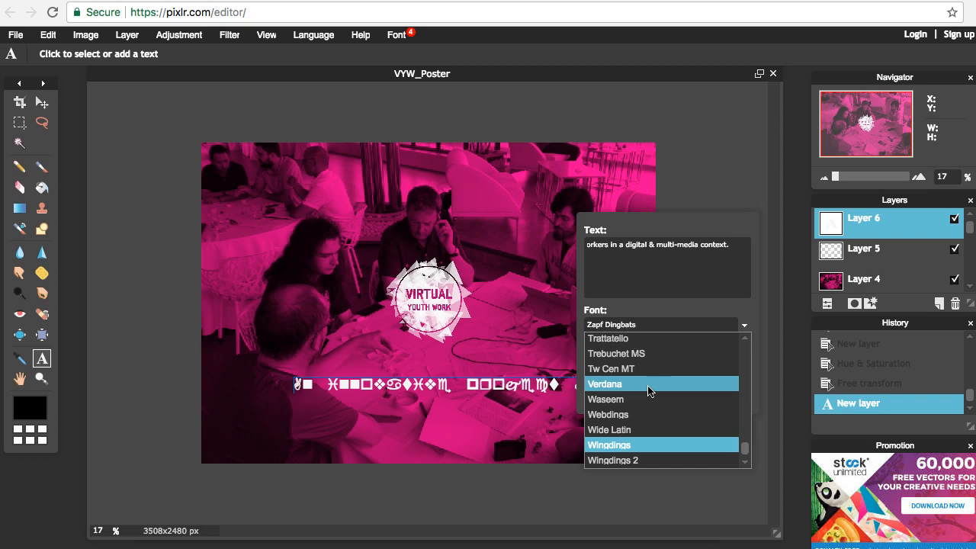
scroll(649, 391, up, 2)
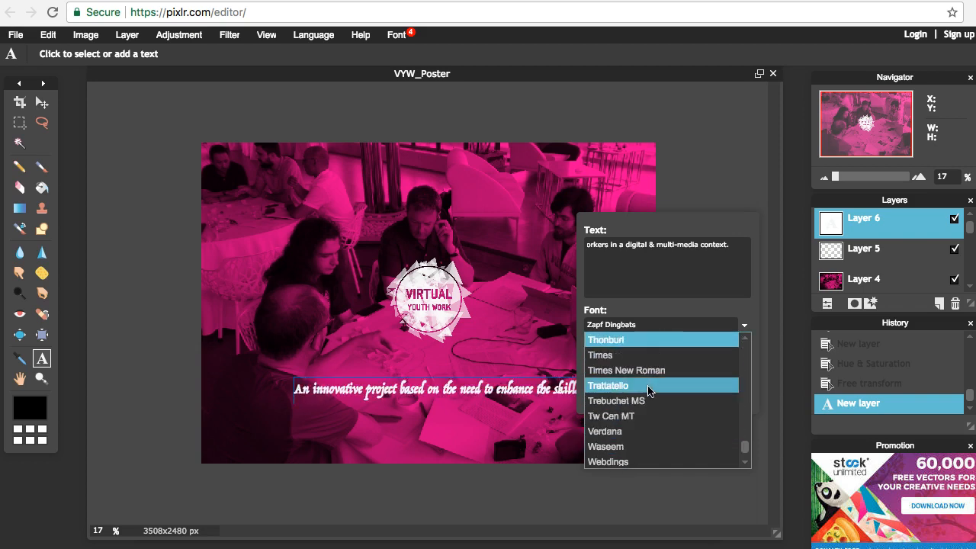
key(Down)
key(Down)
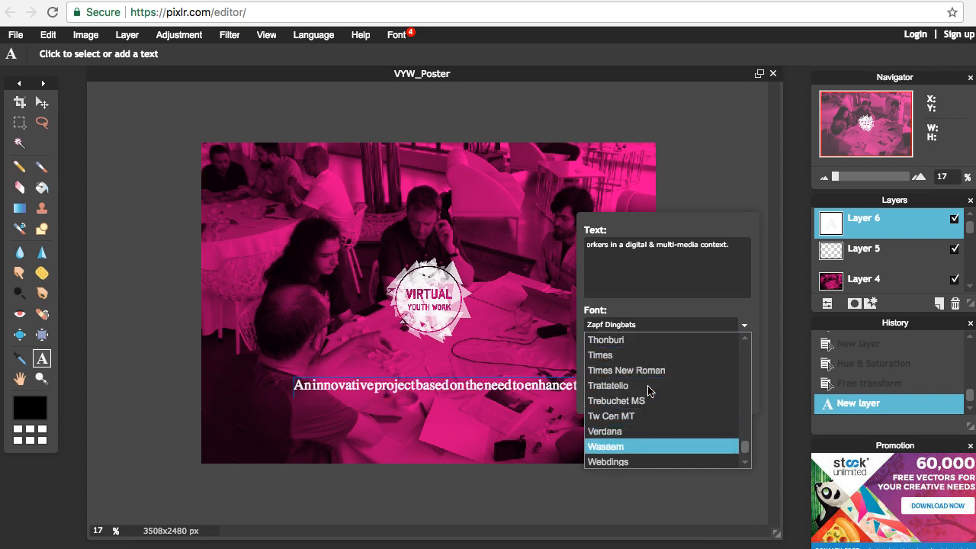
key(Up)
key(Down)
key(Up)
key(Up)
key(Up)
key(Up)
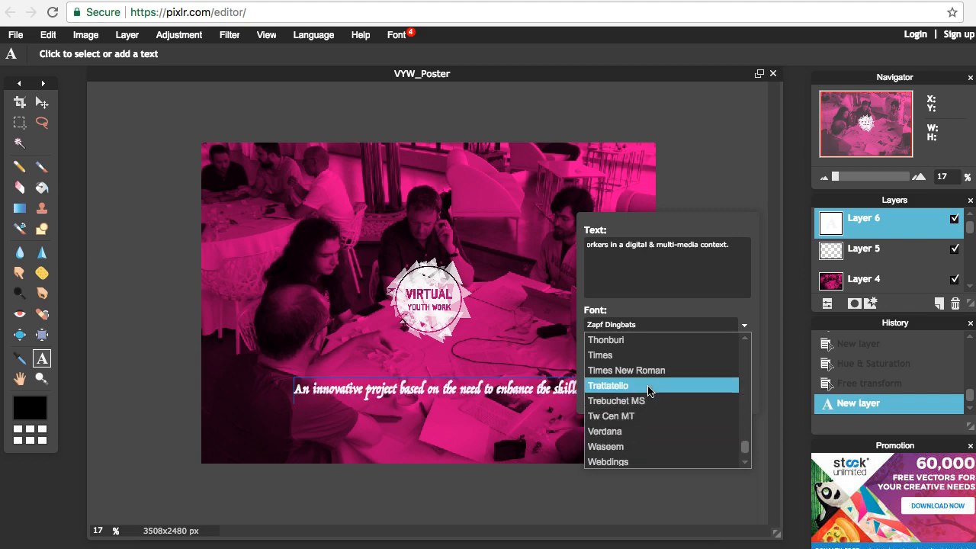
Preview the fonts between Trattatello and Songti SC on the sentence, including Tahoma and Sukhumvit Set
key(Up)
key(Up)
key(Up)
key(Up)
key(Up)
key(Up)
key(Up)
key(Up)
key(Up)
key(Up)
key(Up)
key(Up)
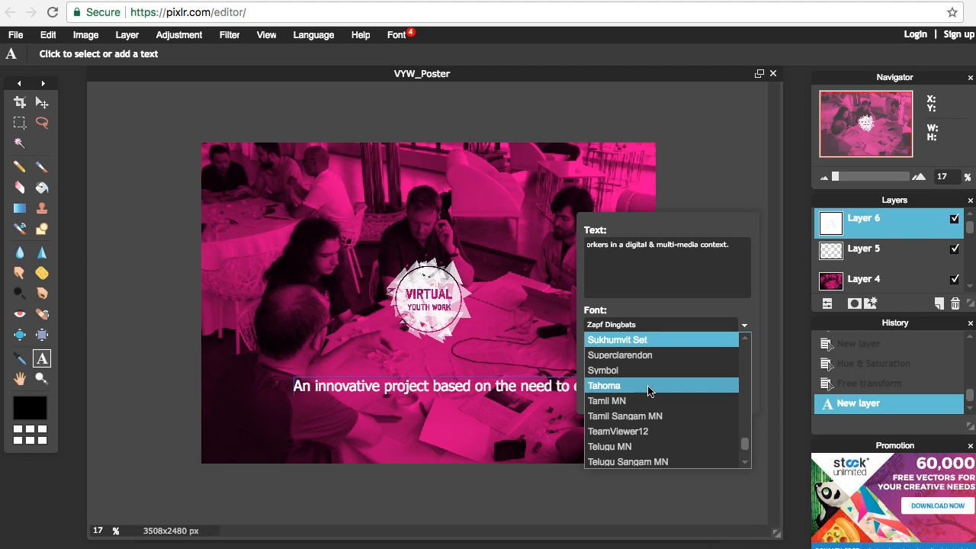
key(Up)
key(Up)
key(Up)
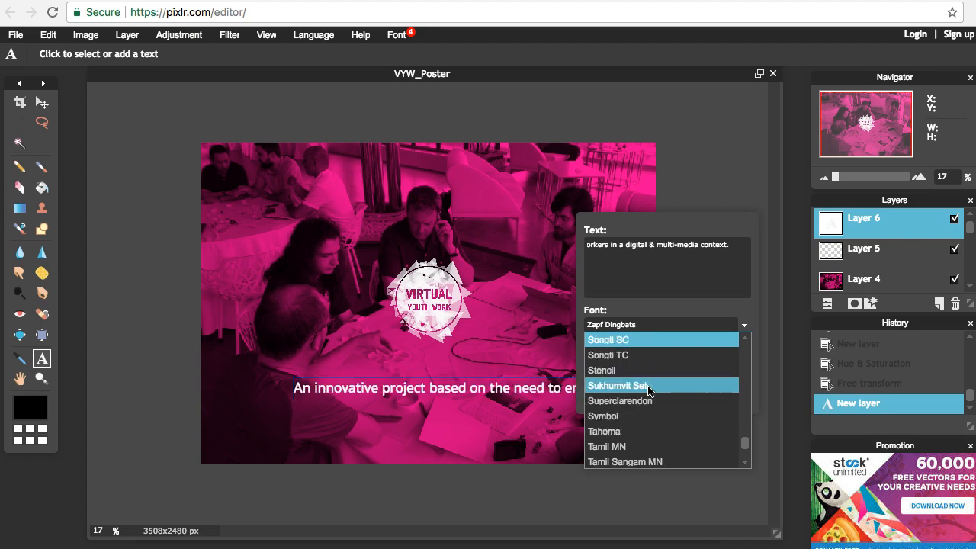
key(Up)
key(Up)
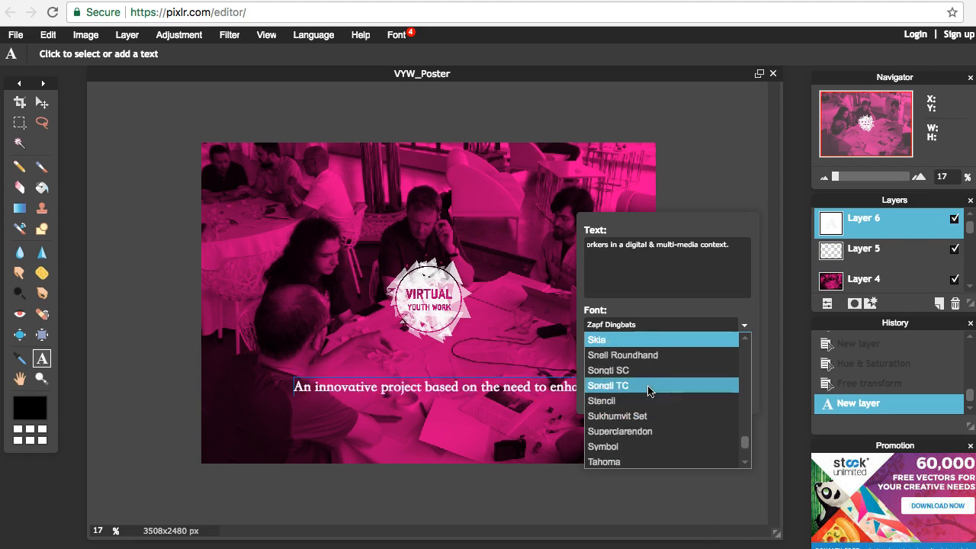
key(Up)
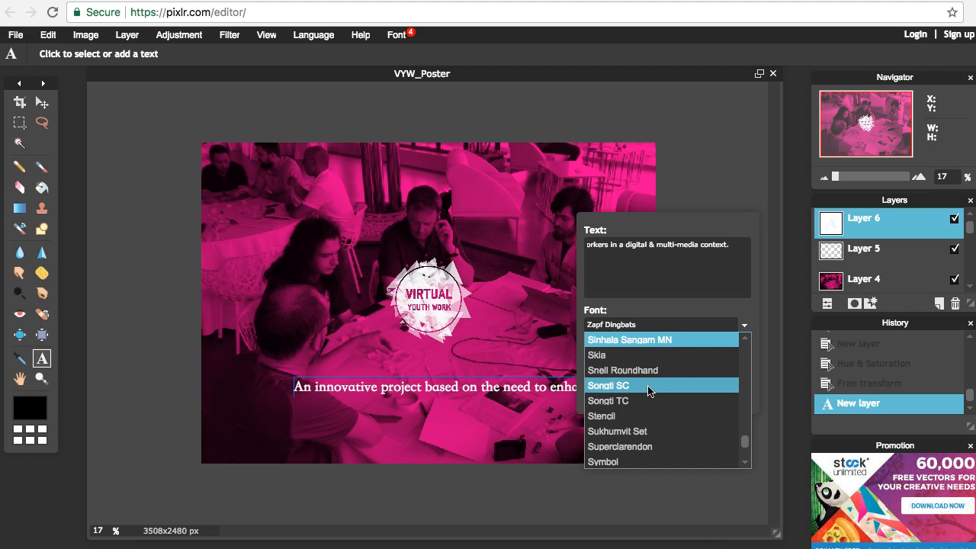
Compare the fonts from Skia back to STIXSizeFourSym on the sentence, including Silom, Shree Devanagari 714 and Savoye LET
scroll(648, 390, up, 2)
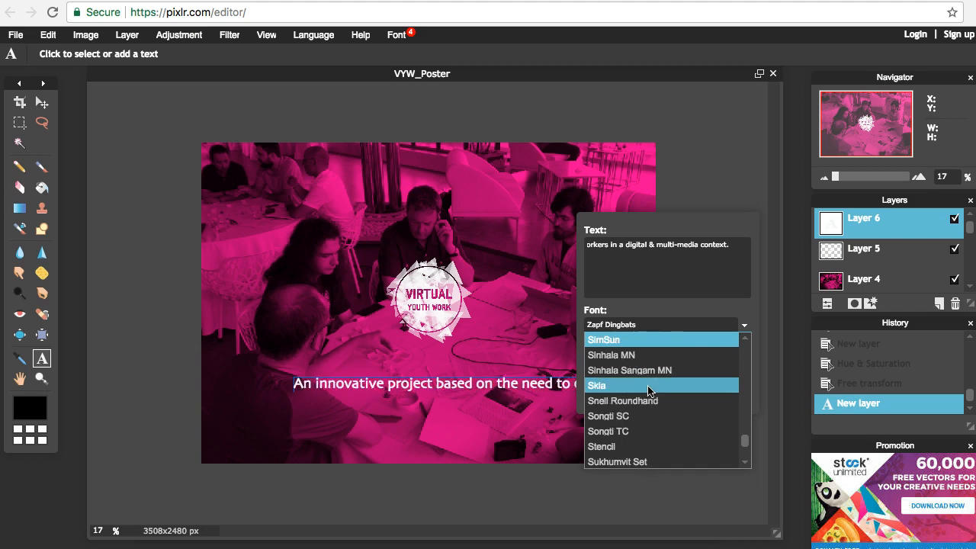
scroll(649, 391, up, 1)
scroll(648, 391, up, 2)
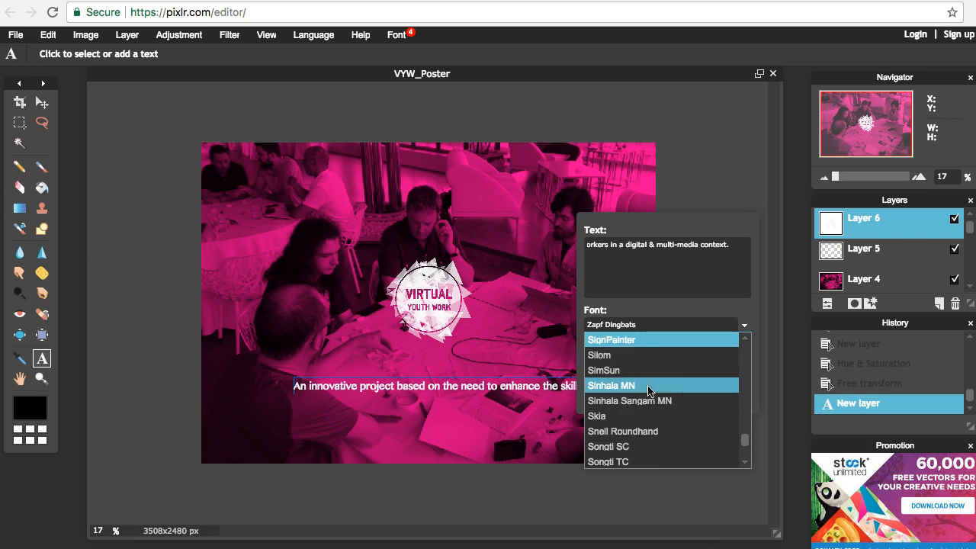
scroll(648, 391, up, 1)
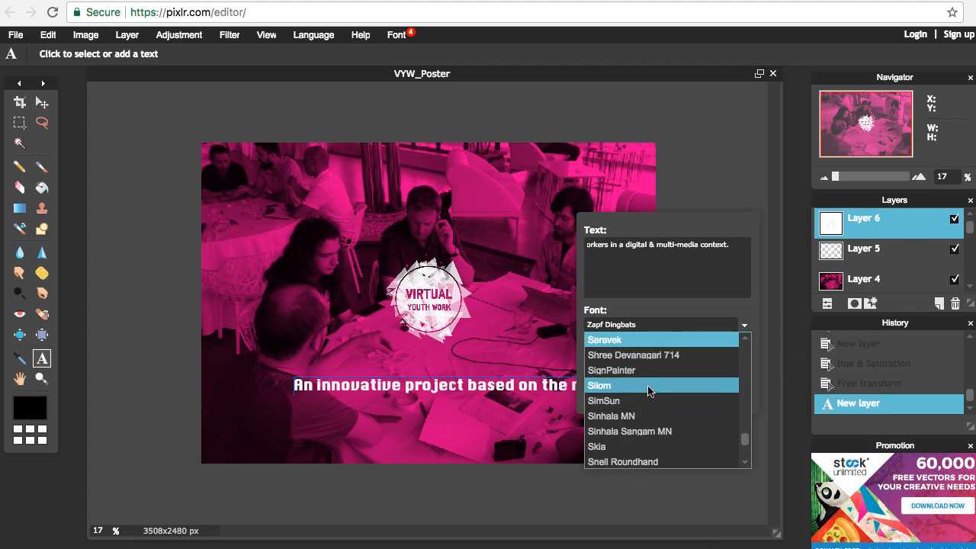
scroll(648, 391, up, 2)
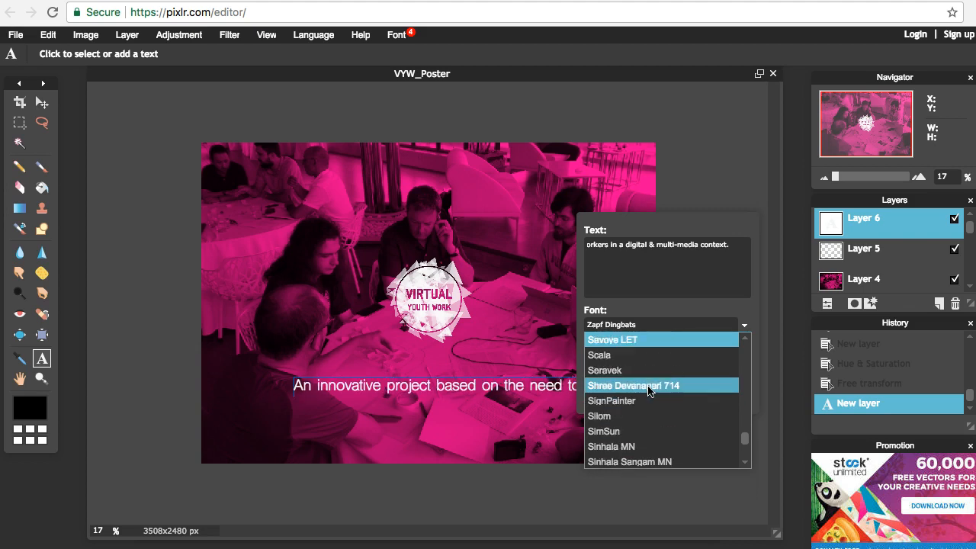
scroll(649, 390, up, 4)
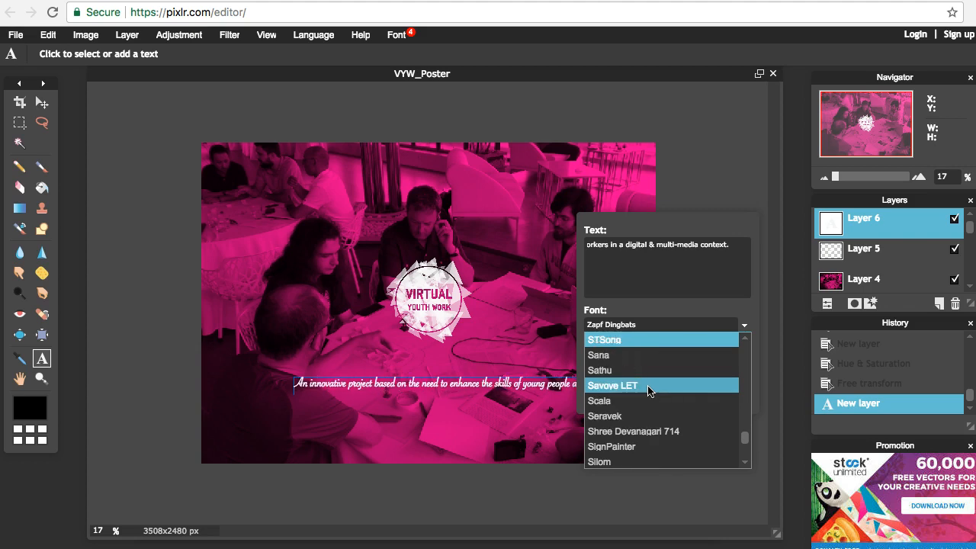
scroll(648, 390, up, 2)
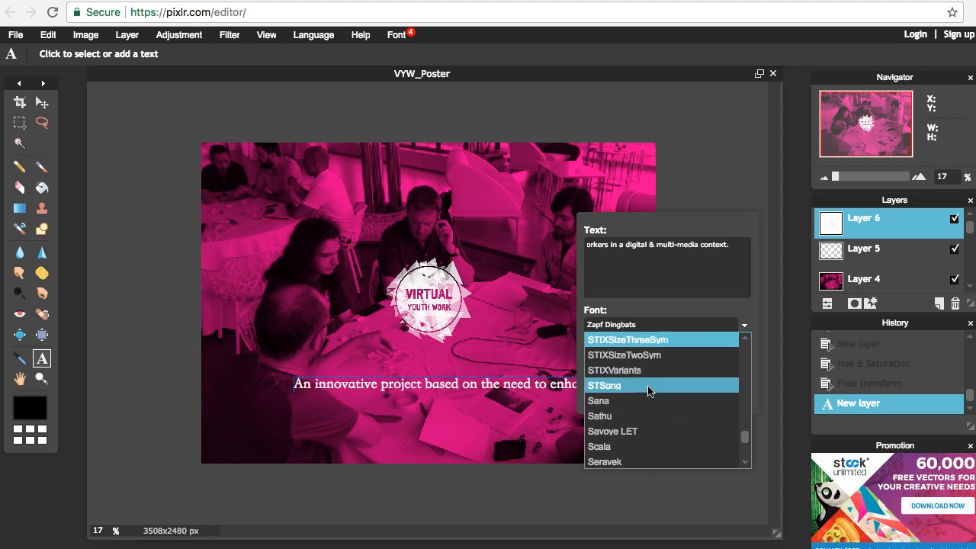
scroll(648, 390, up, 2)
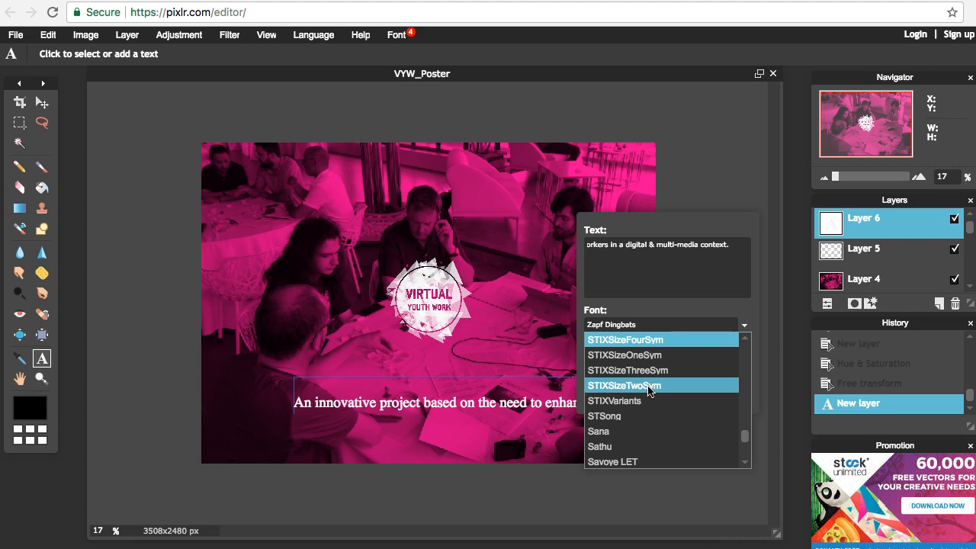
scroll(649, 391, up, 2)
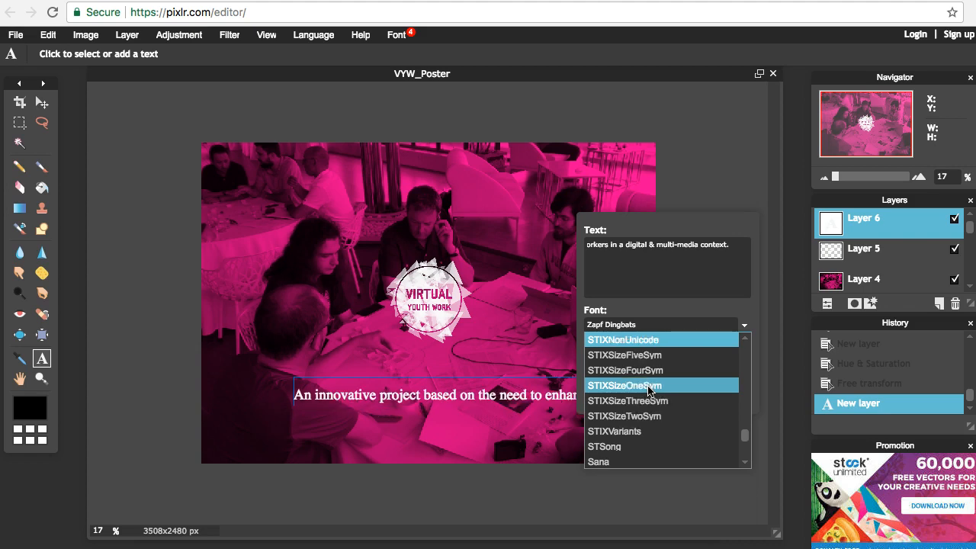
scroll(649, 391, up, 1)
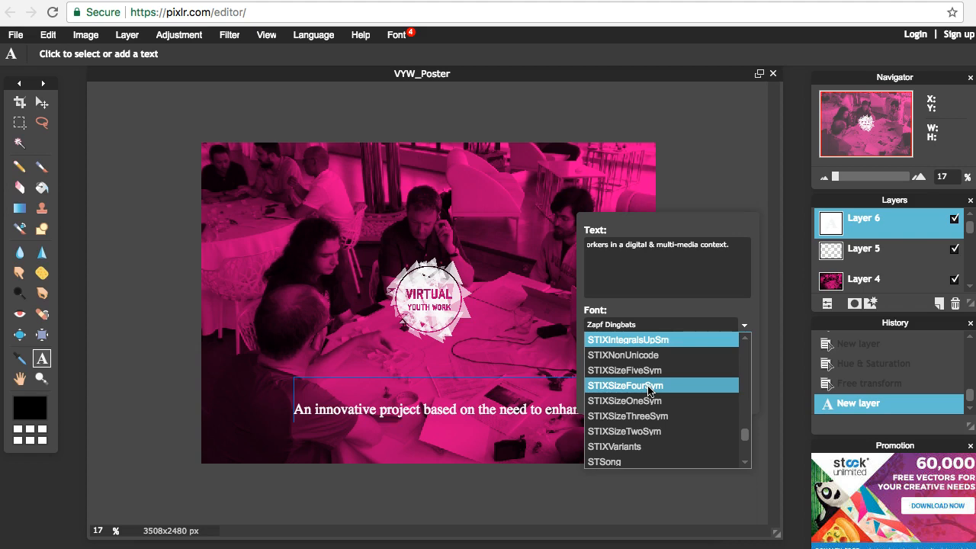
Browse past the STIX fonts to Roboto Slab and its neighbours, give the sentence a serif font and accept the text
key(Up)
key(Up)
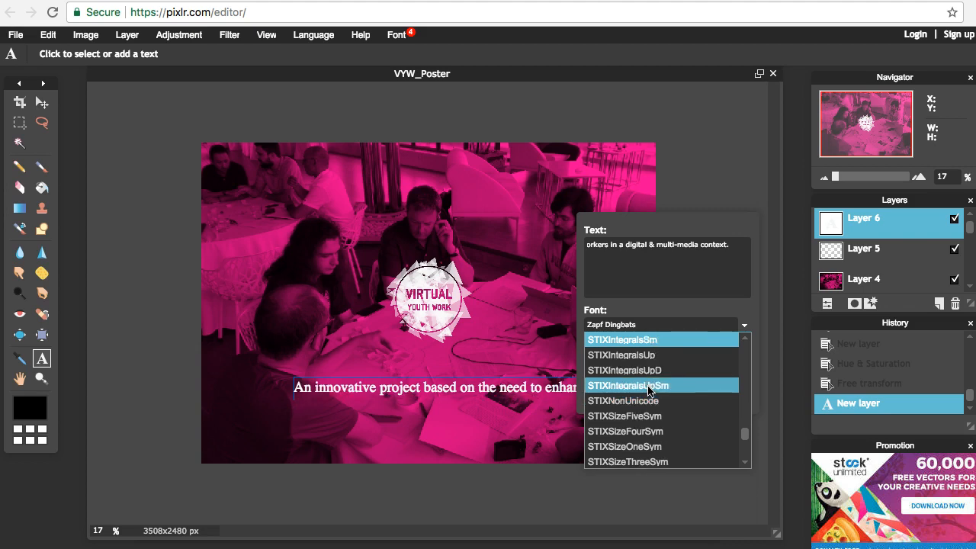
key(Up)
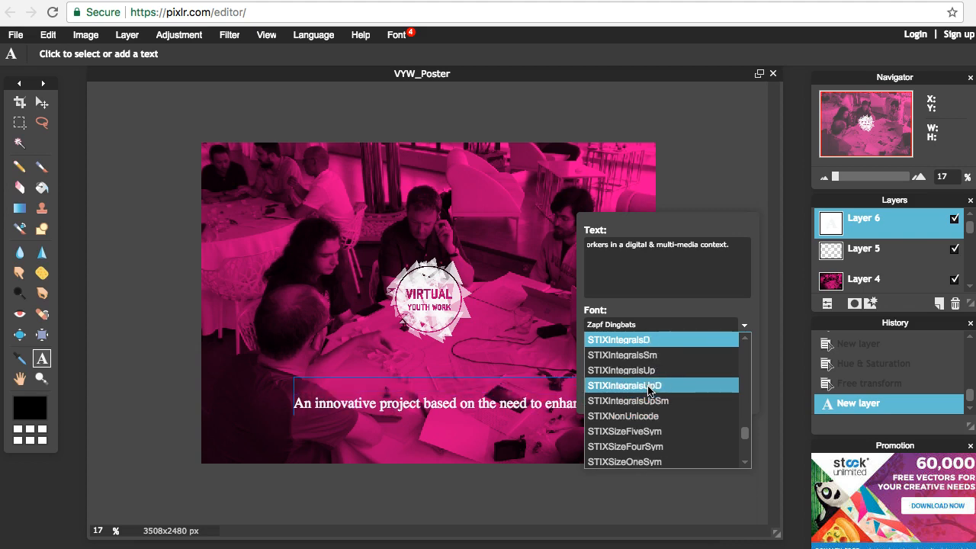
key(Up)
key(Up)
key(Up)
key(Up)
key(Up)
key(Up)
key(Up)
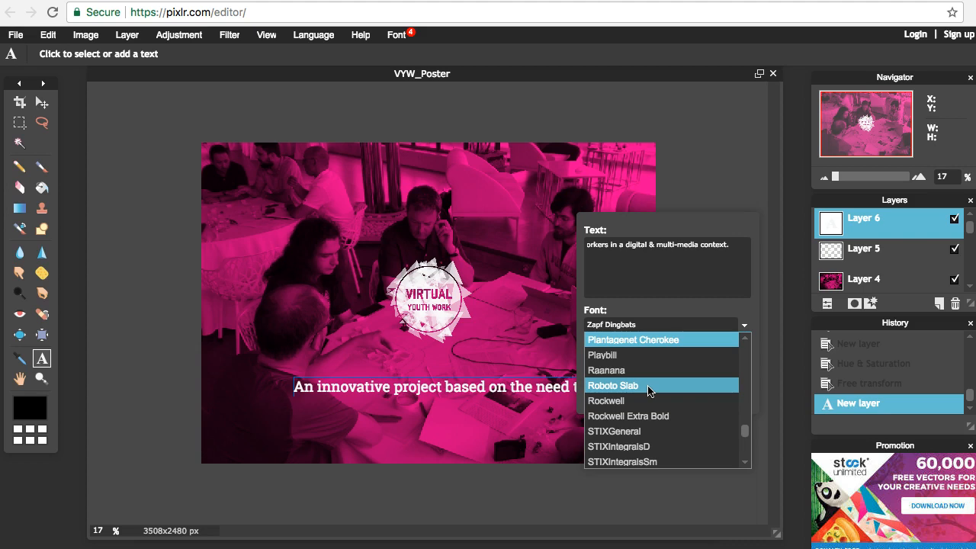
click(745, 325)
click(721, 383)
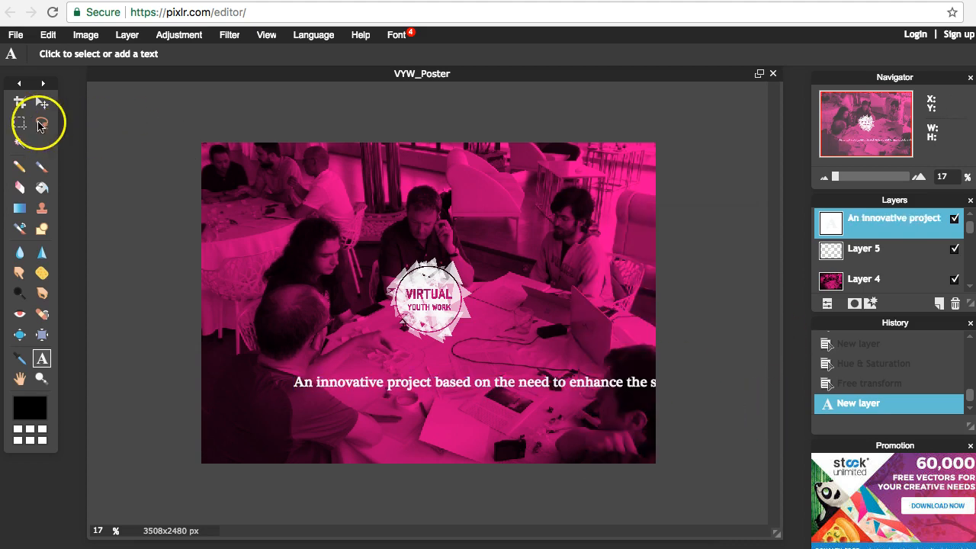
Reposition the sentence so its beginning sits near the photo's left edge, across the lower part of the logo
click(41, 102)
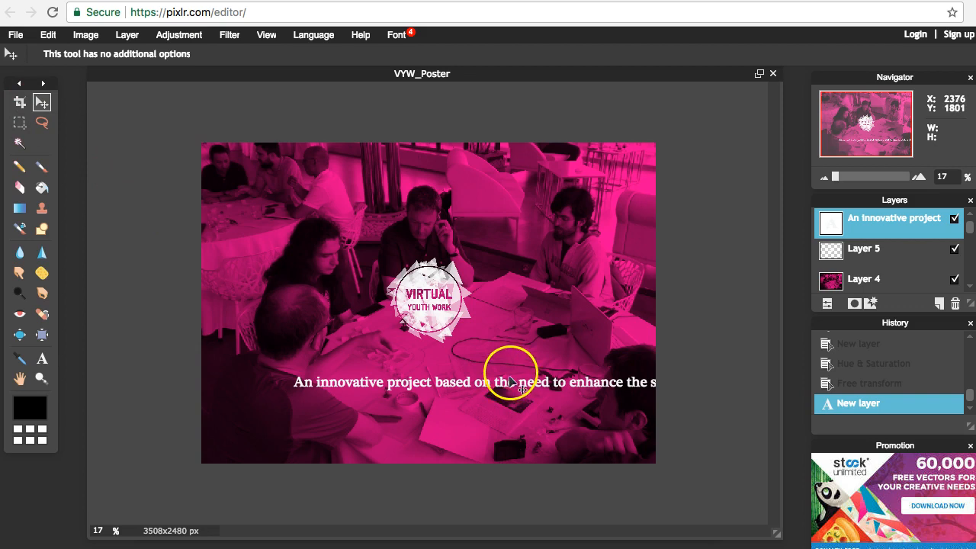
drag(510, 382, 116, 349)
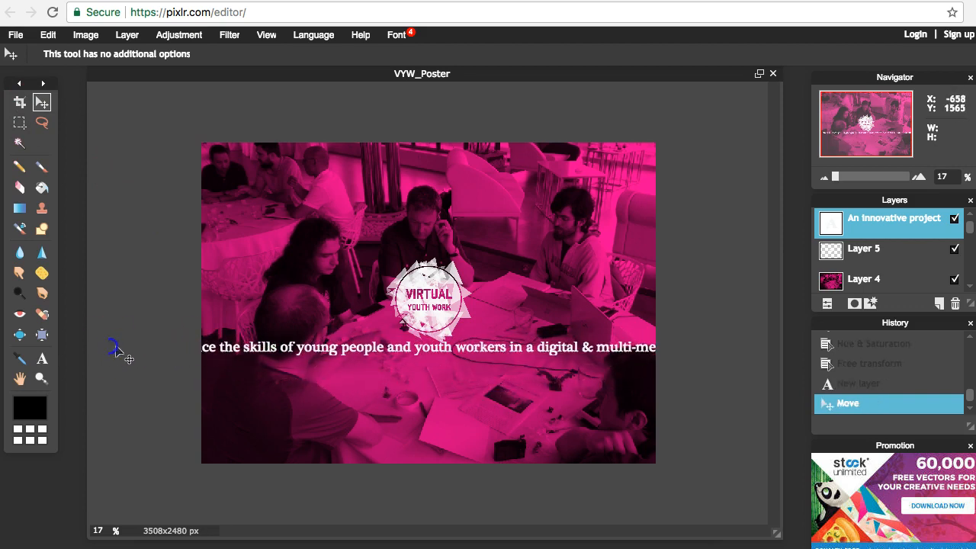
drag(424, 359, 765, 331)
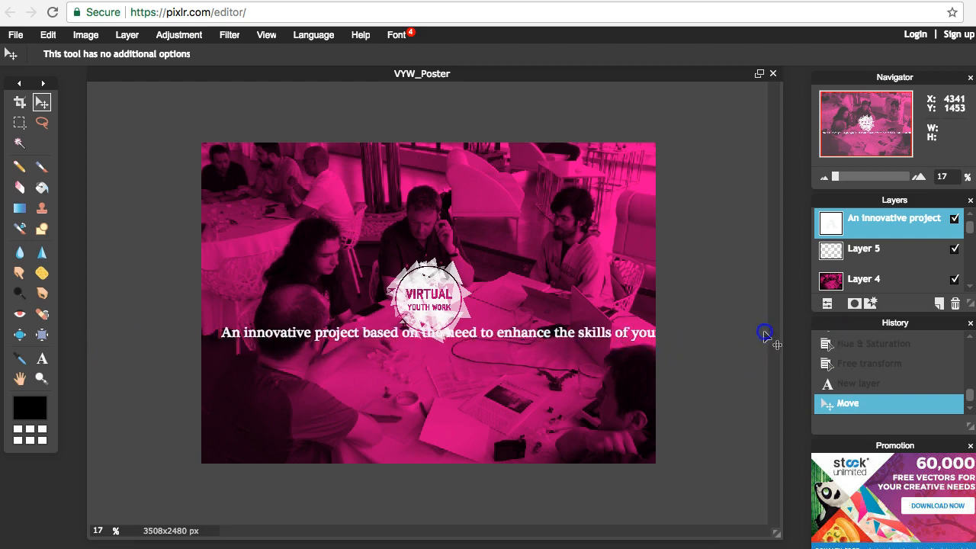
Reopen the sentence for editing, insert a line break before "youth workers" and clear the view of the text
click(42, 358)
click(425, 333)
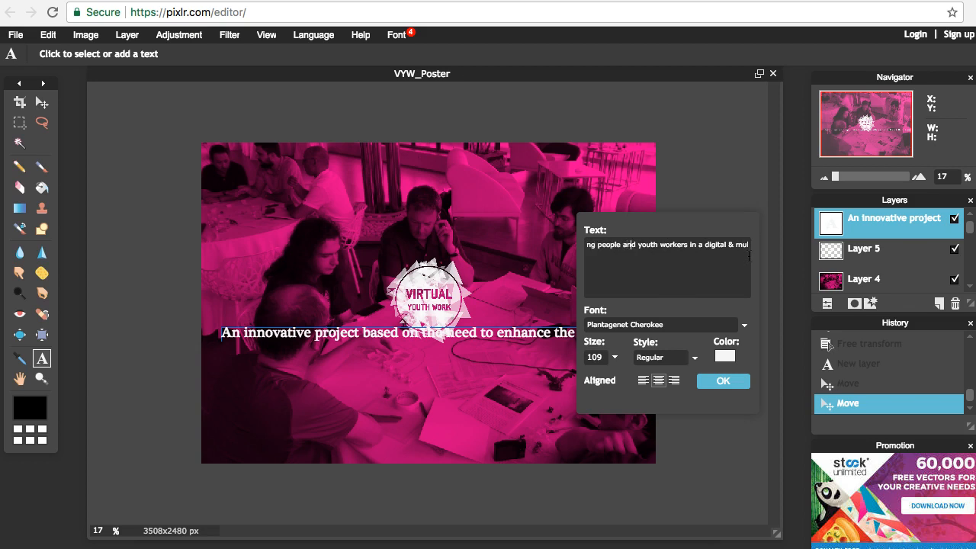
key(Return)
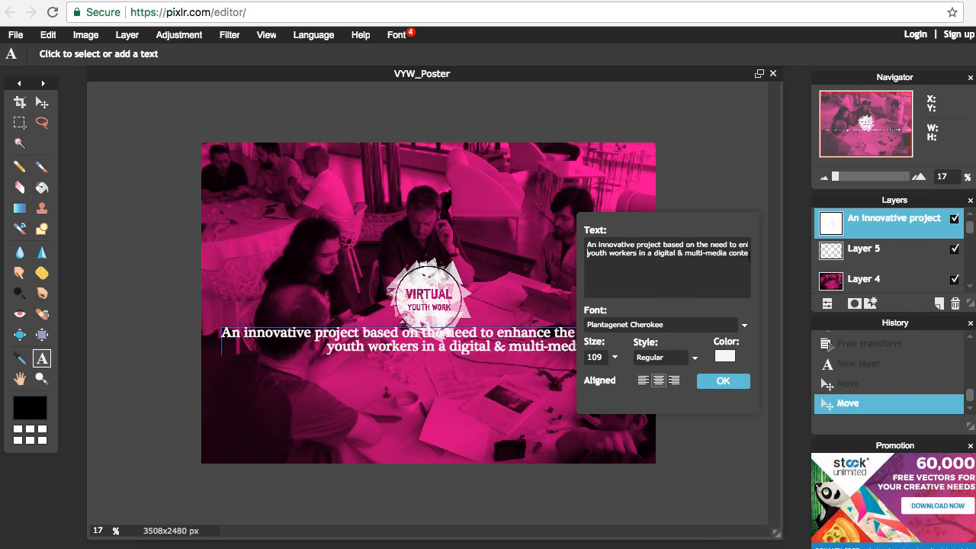
drag(703, 220, 740, 229)
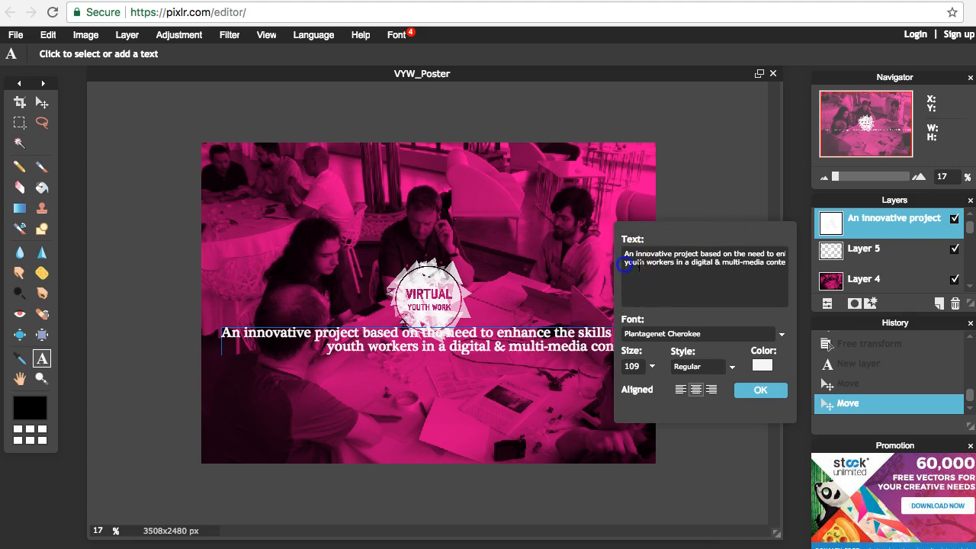
drag(686, 229, 694, 199)
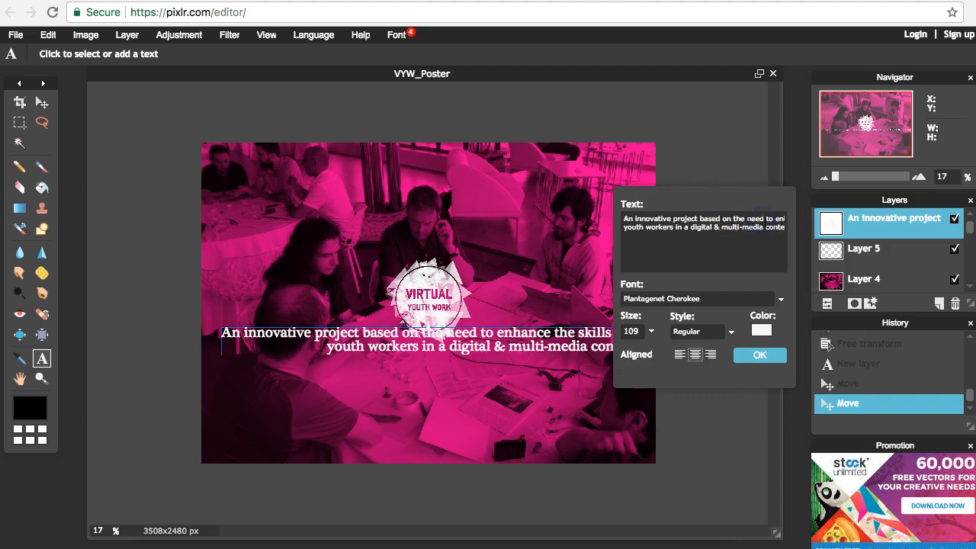
Break the sentence before "young people" instead, removing the line break before "youth workers"
key(Right)
key(Right)
key(Right)
key(Right)
key(Right)
key(Right)
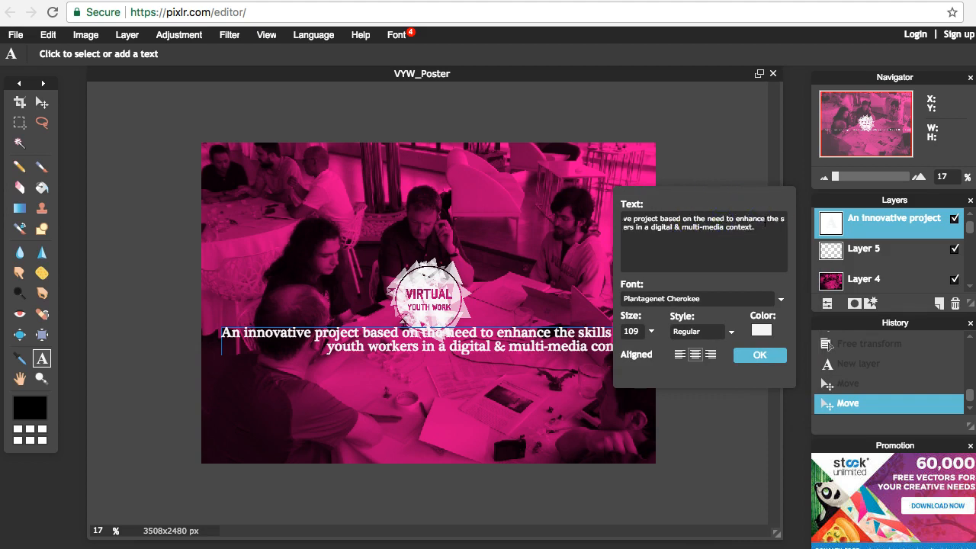
key(Right)
key(Right)
key(Right)
key(Right)
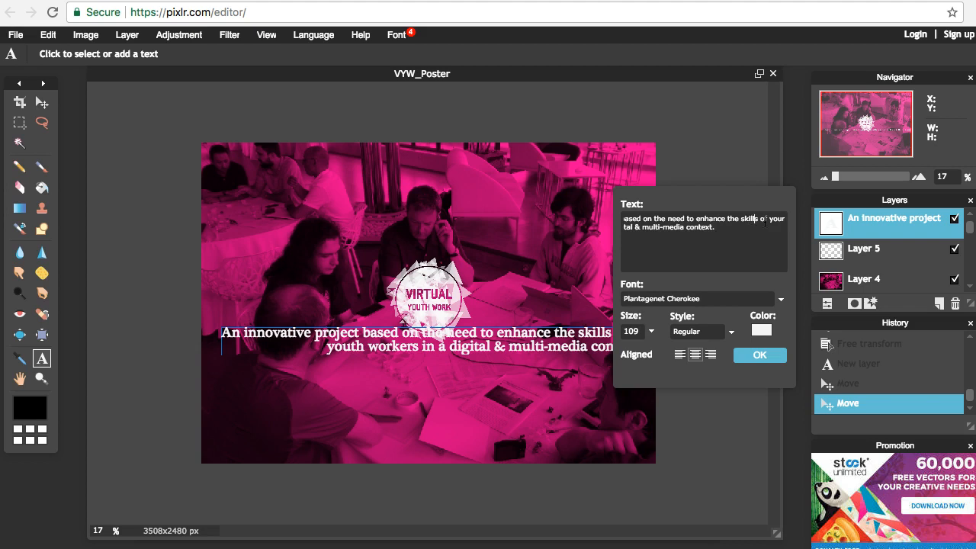
key(Return)
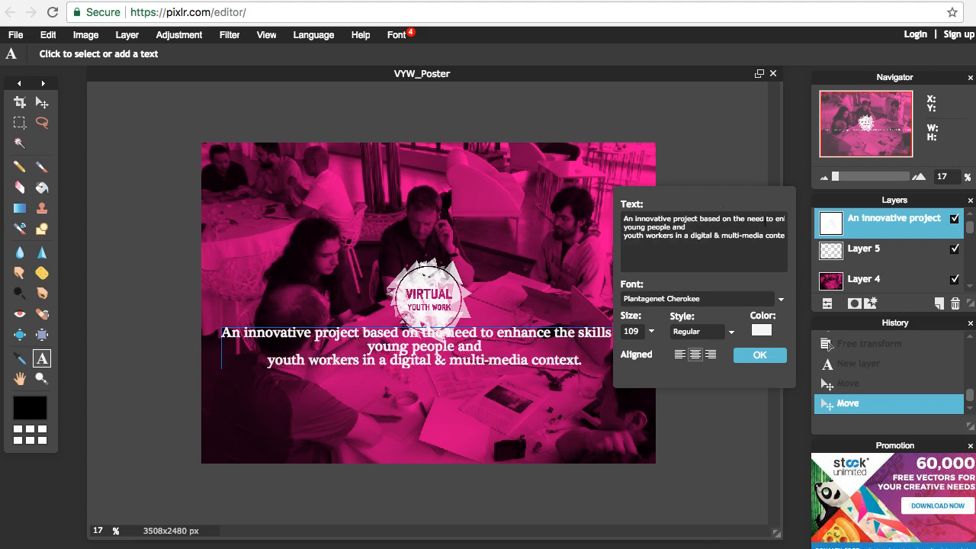
key(BackSpace)
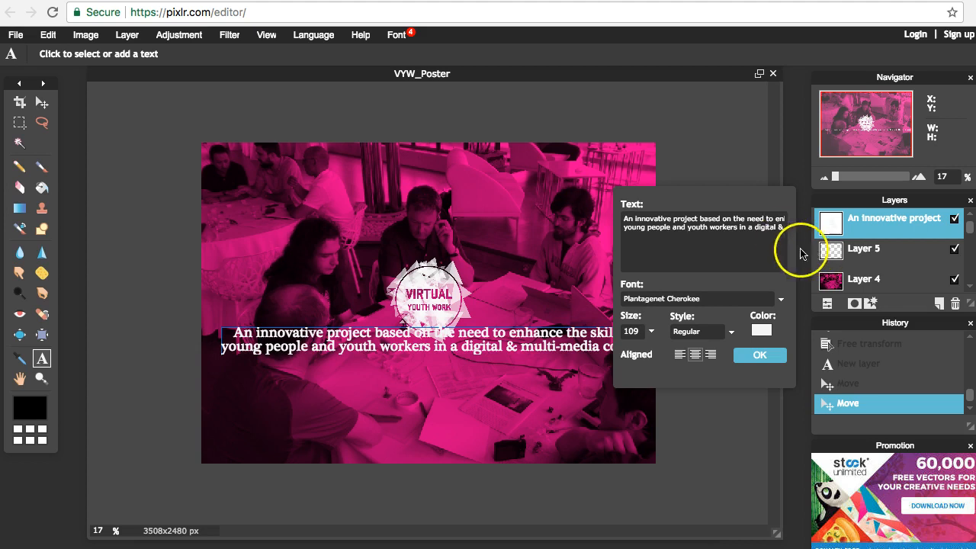
Set the two-line sentence to size 101 in Bold and accept the text
drag(712, 210, 805, 239)
click(698, 354)
drag(691, 376, 683, 377)
click(778, 351)
click(755, 384)
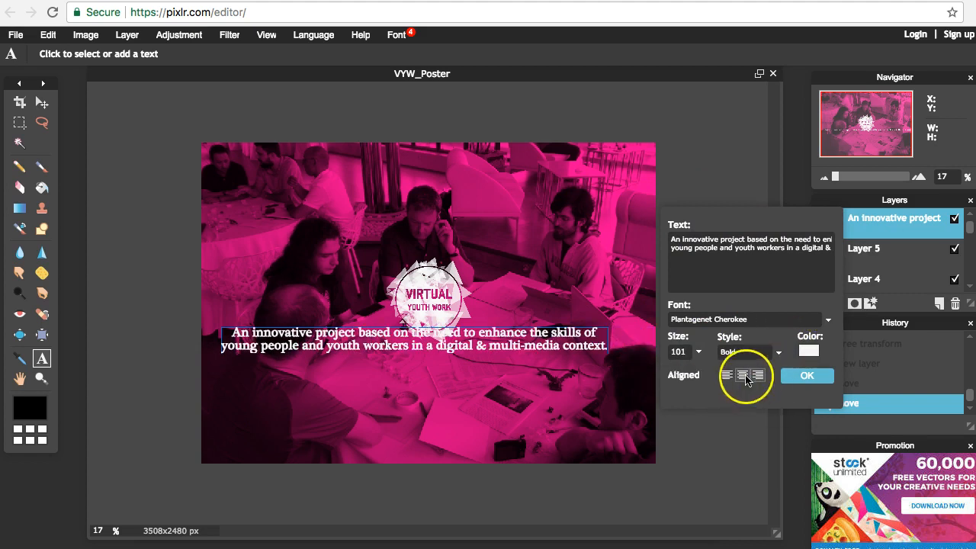
click(807, 375)
Move the two-line sentence down to sit clear below the Virtual Youth Work logo
click(42, 102)
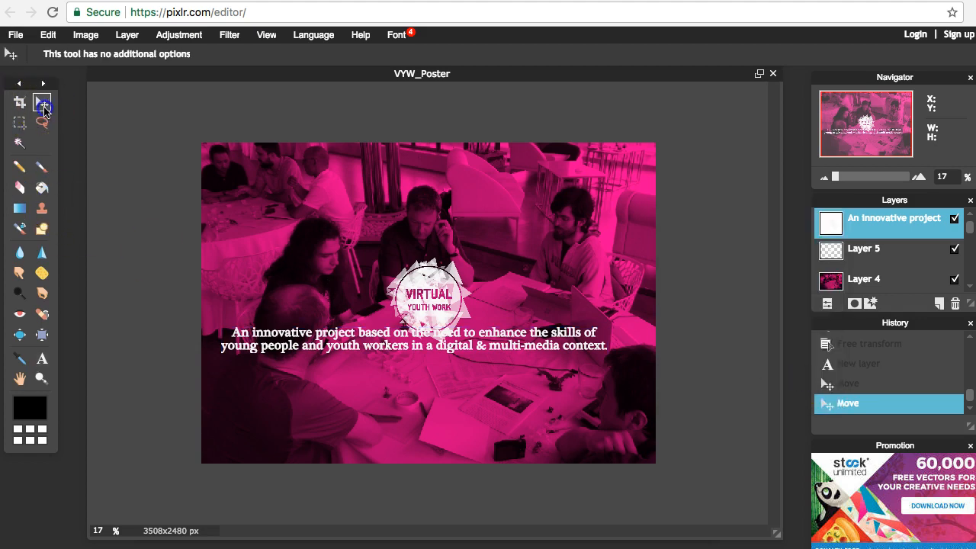
drag(446, 333, 460, 379)
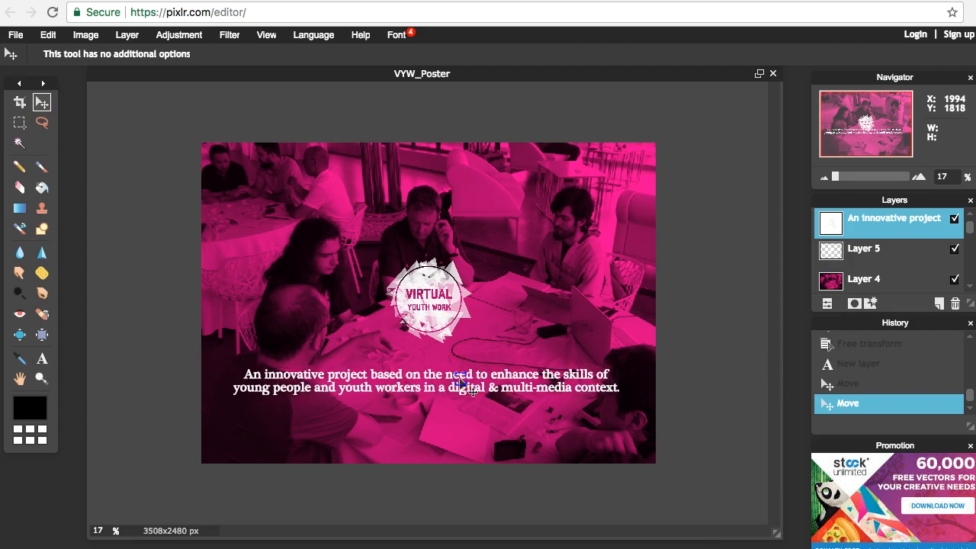
drag(460, 382, 460, 382)
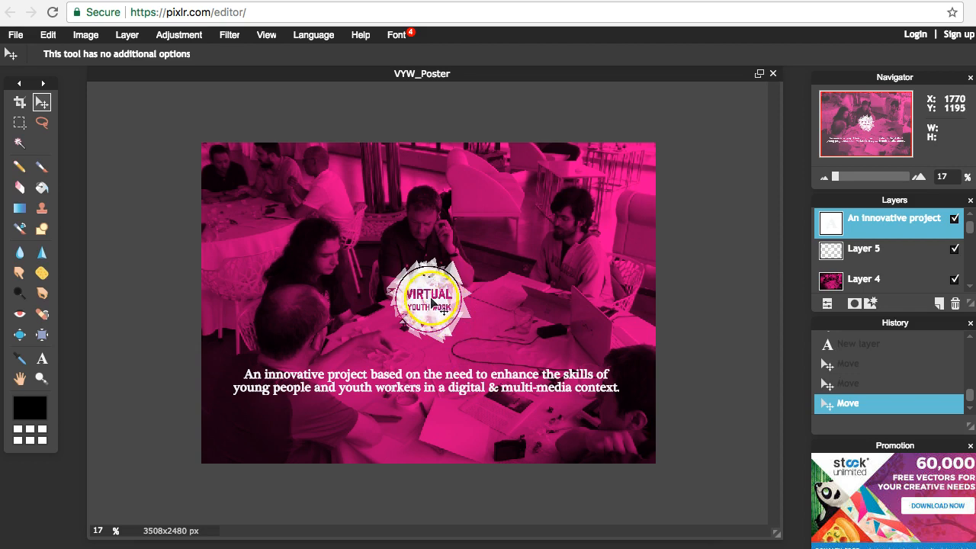
Preview the partner logo files in the Logos folder and open logos_banner.png
click(15, 35)
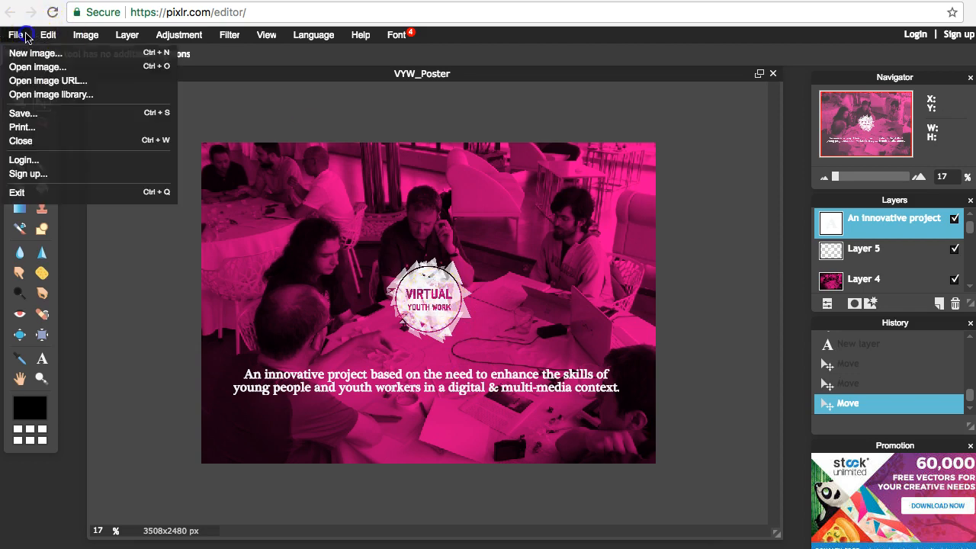
click(44, 67)
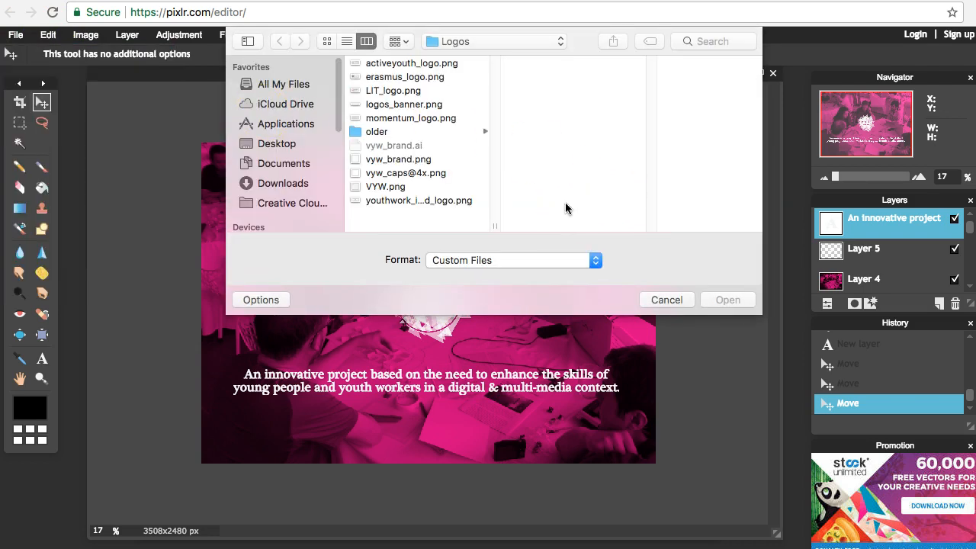
click(416, 77)
click(456, 91)
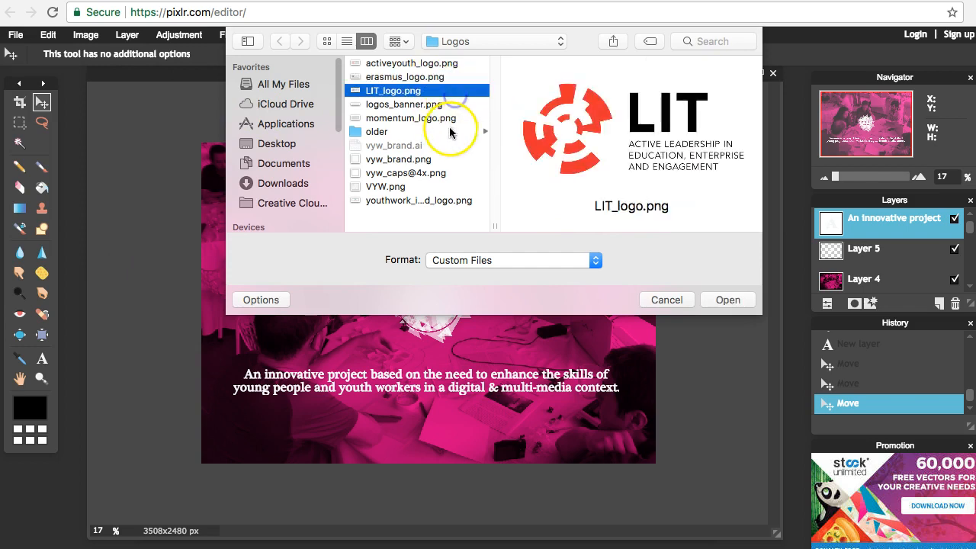
click(460, 118)
click(462, 105)
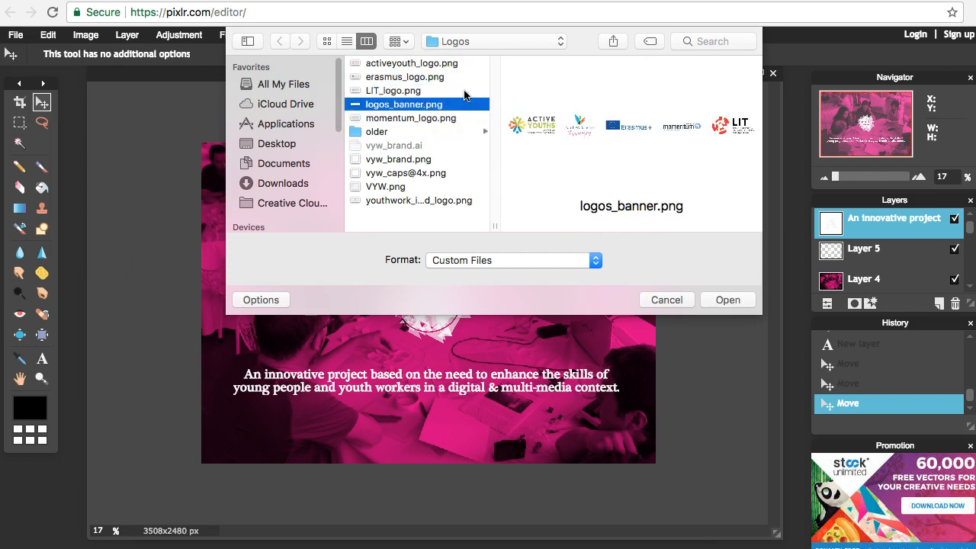
click(464, 90)
click(463, 105)
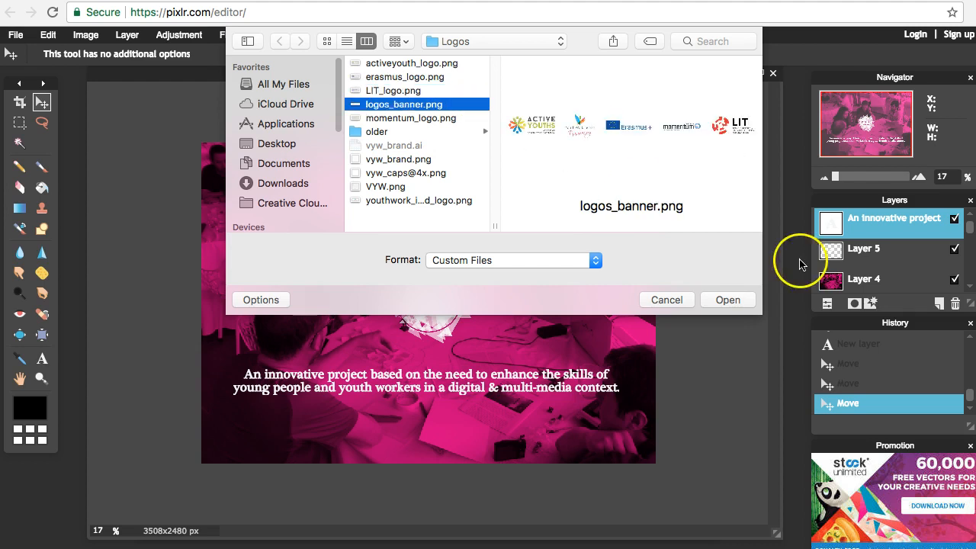
click(728, 300)
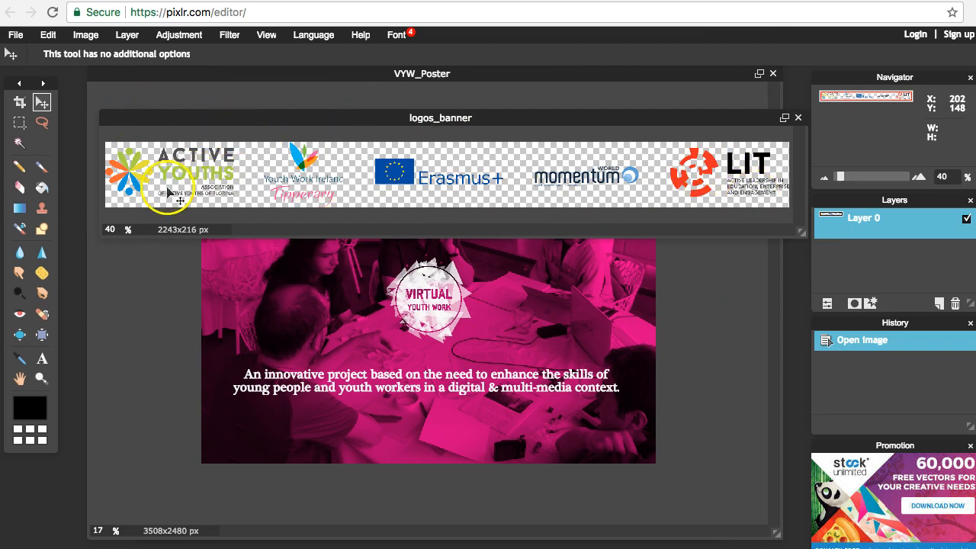
Copy the whole logos banner into VYW_Poster as a new layer and place it beneath the sentence near the bottom
key(ctrl+a)
drag(257, 208, 719, 341)
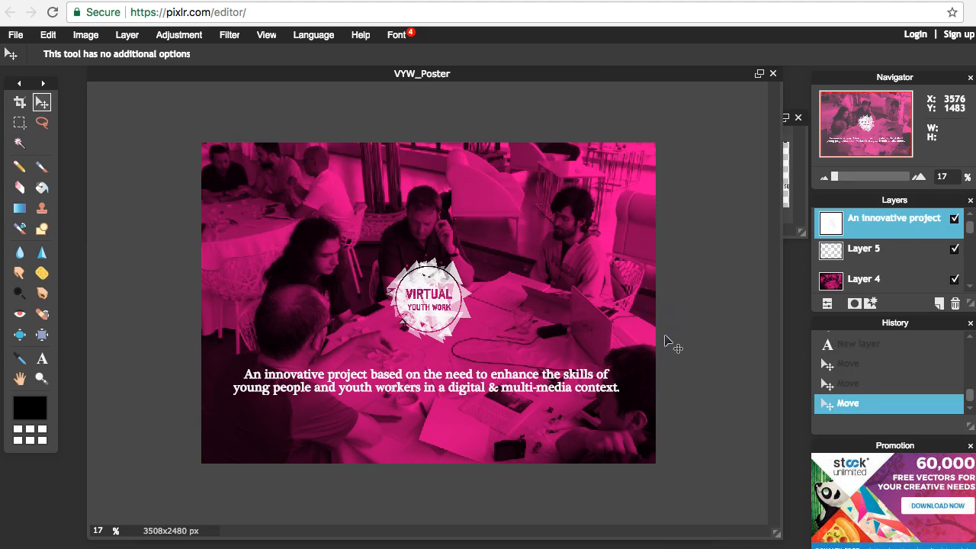
key(ctrl+v)
drag(498, 308, 418, 441)
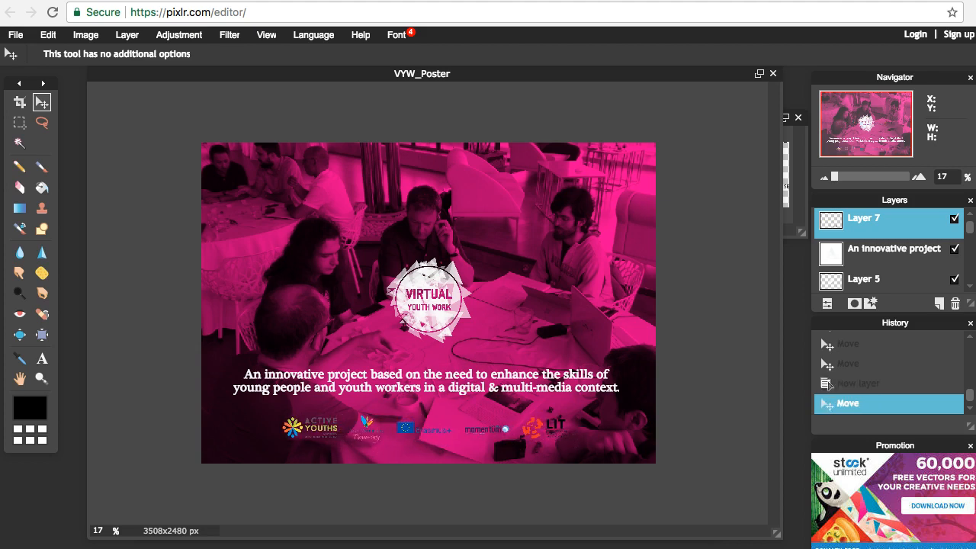
Activate the rectangular Marquee tool, and hide and restore the Layers palette
click(19, 122)
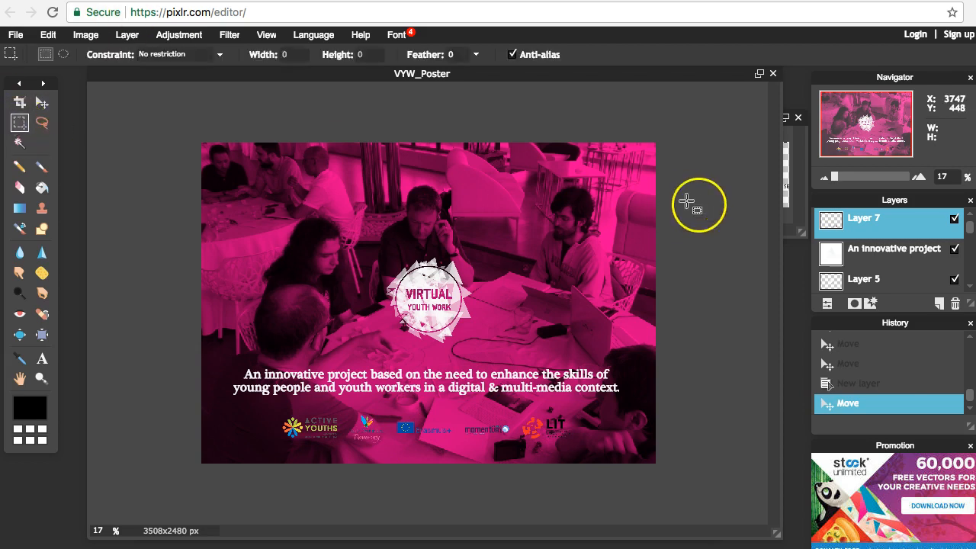
click(971, 201)
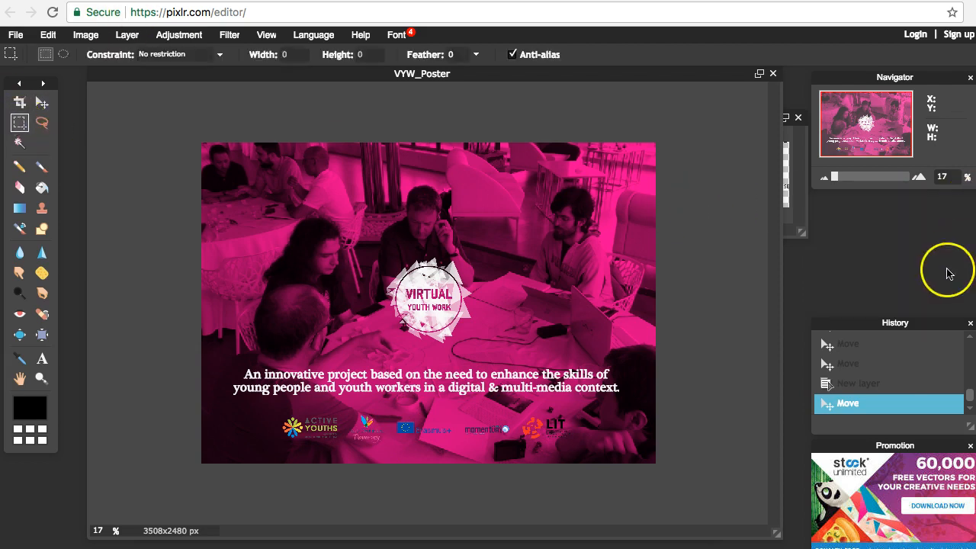
click(267, 35)
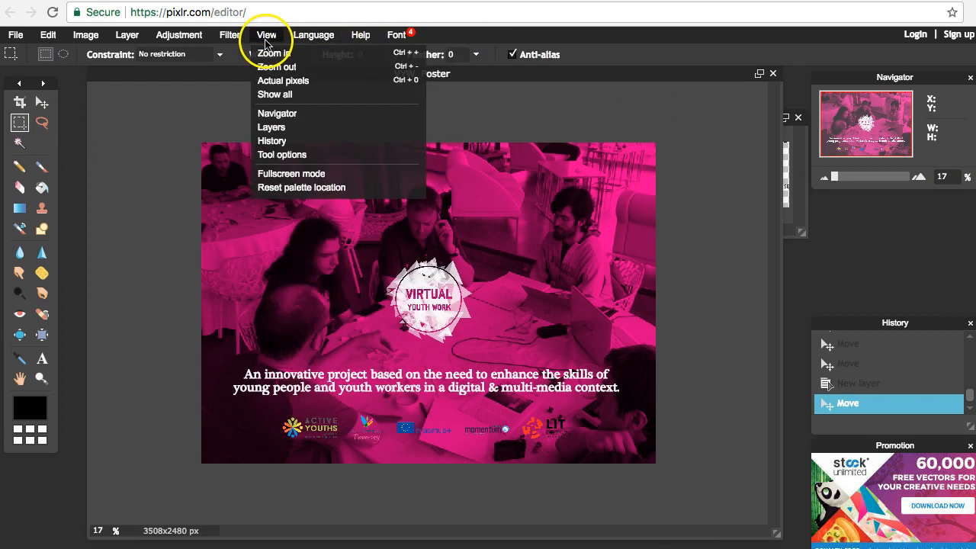
click(278, 127)
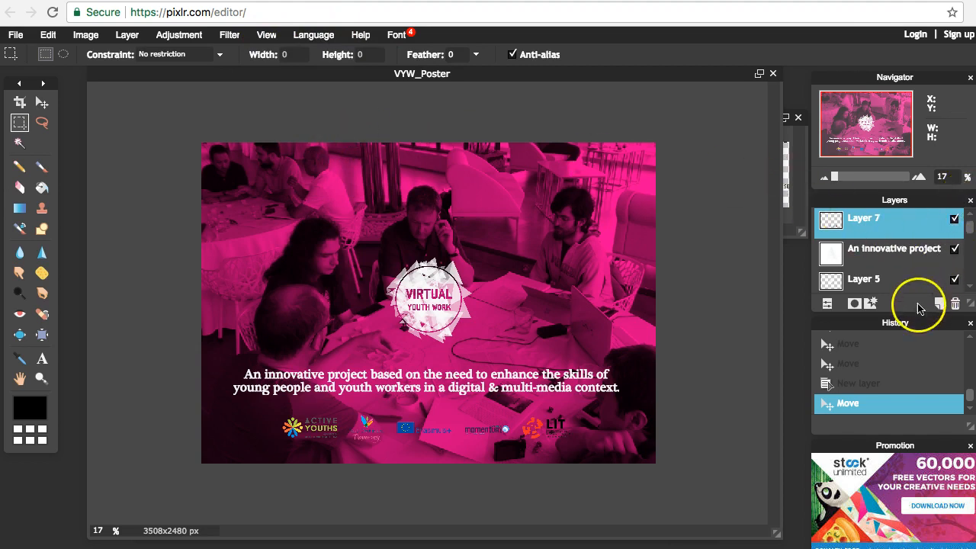
Add a new layer and select a strip about 3508 x 375 px along the poster's bottom edge, around the logos
click(941, 305)
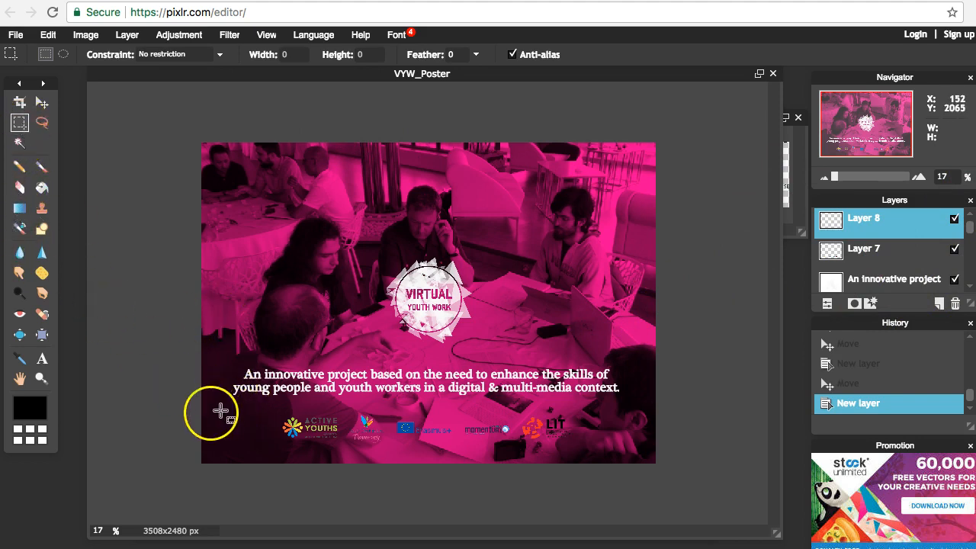
drag(195, 415, 731, 488)
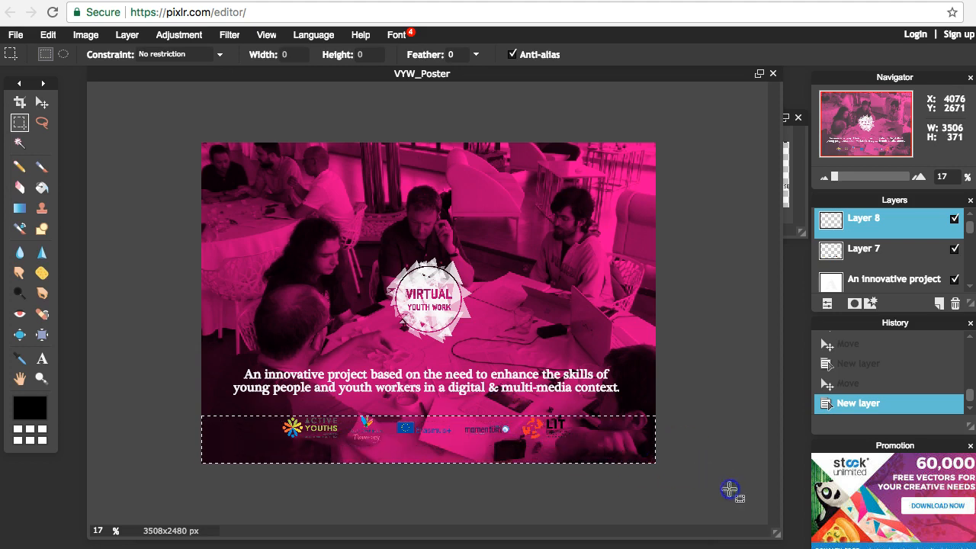
Set the foreground colour to near-white, hex fcfcfc
click(29, 408)
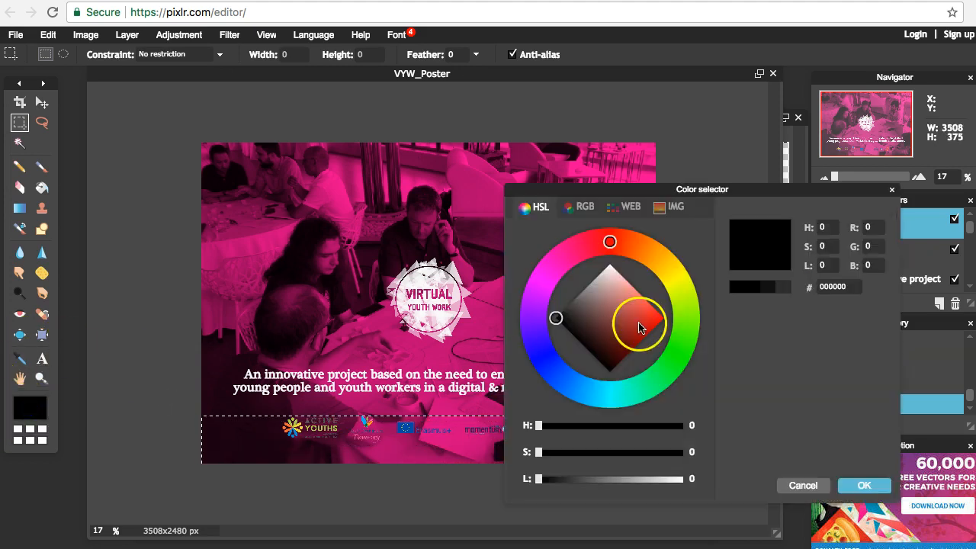
click(615, 397)
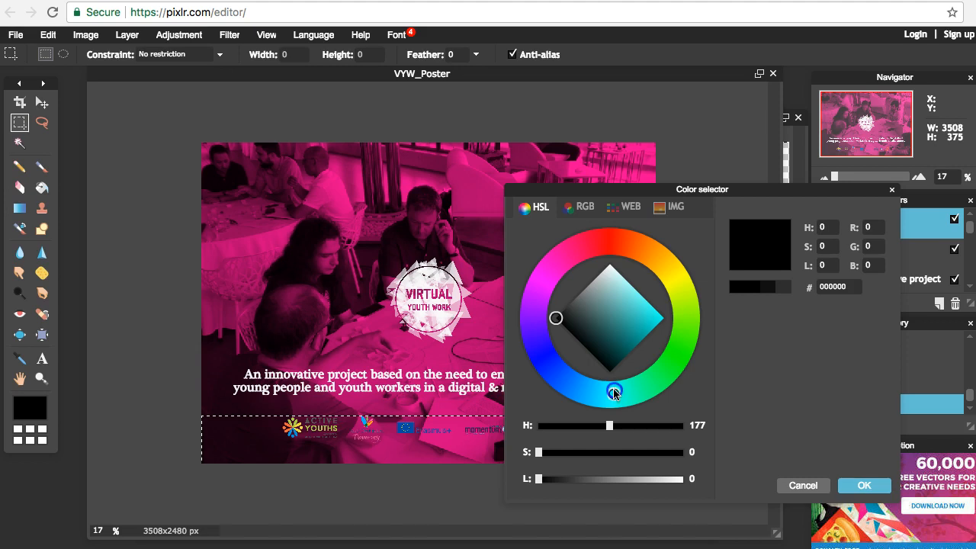
mouse_move(624, 318)
mouse_down()
mouse_move(610, 269)
mouse_move(941, 218)
mouse_up()
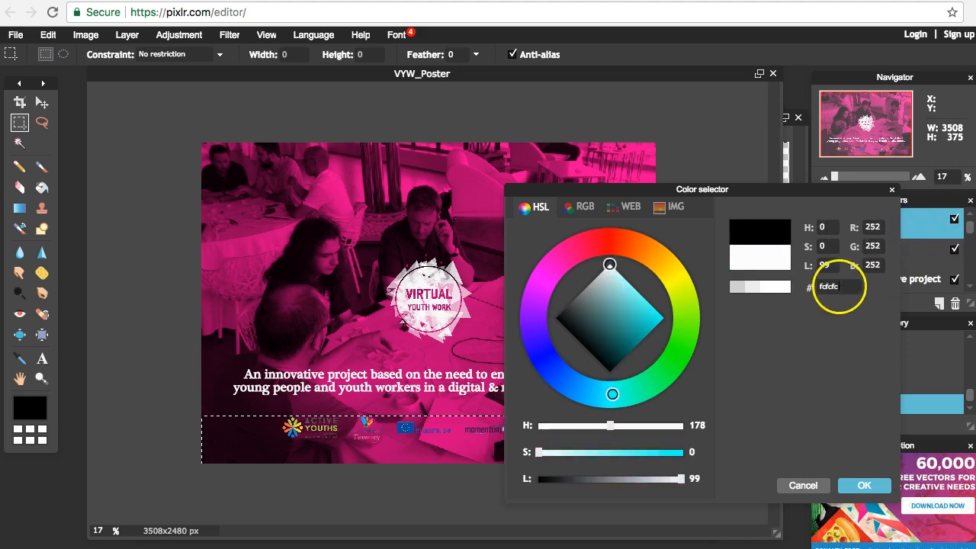
click(866, 485)
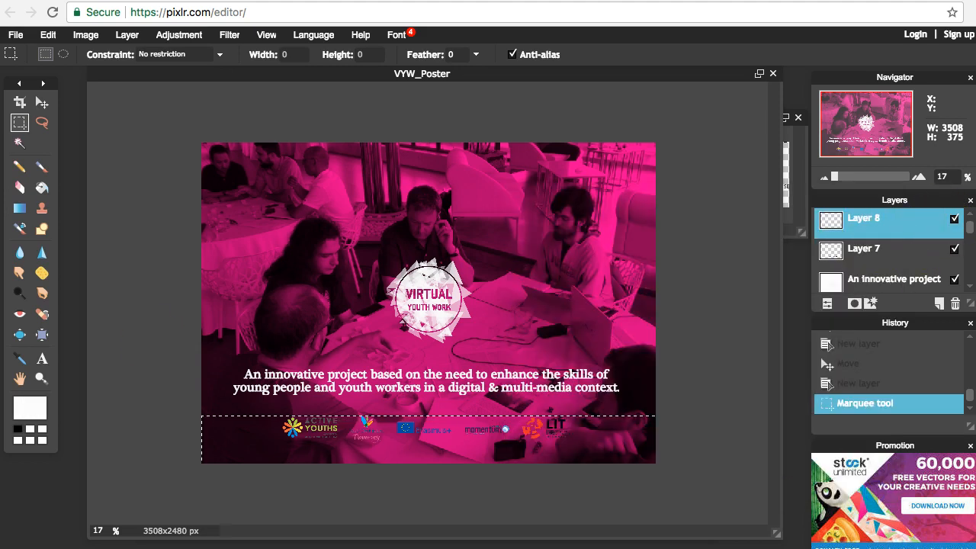
Fill the selected strip with the near-white colour and reorder its layer beneath the partner logos layer
click(42, 188)
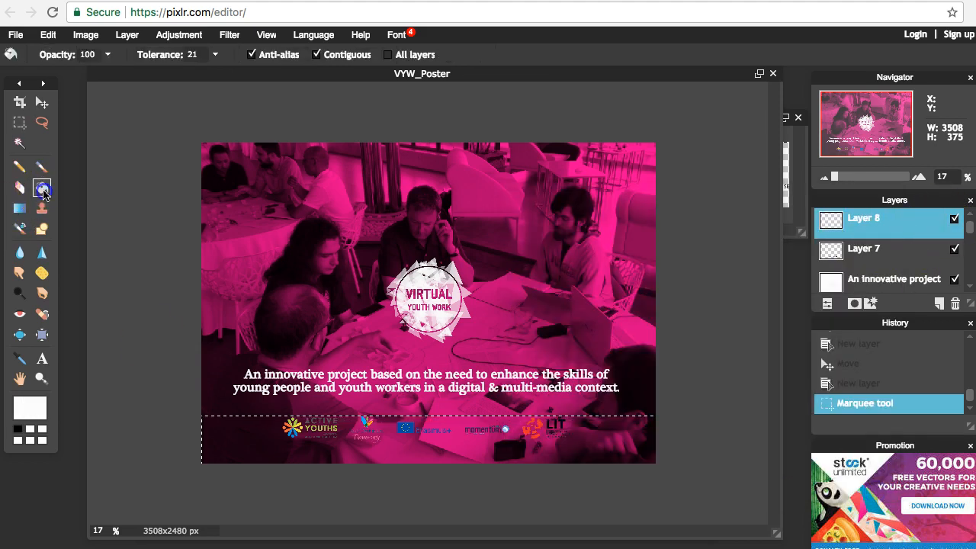
click(263, 446)
drag(877, 222, 879, 260)
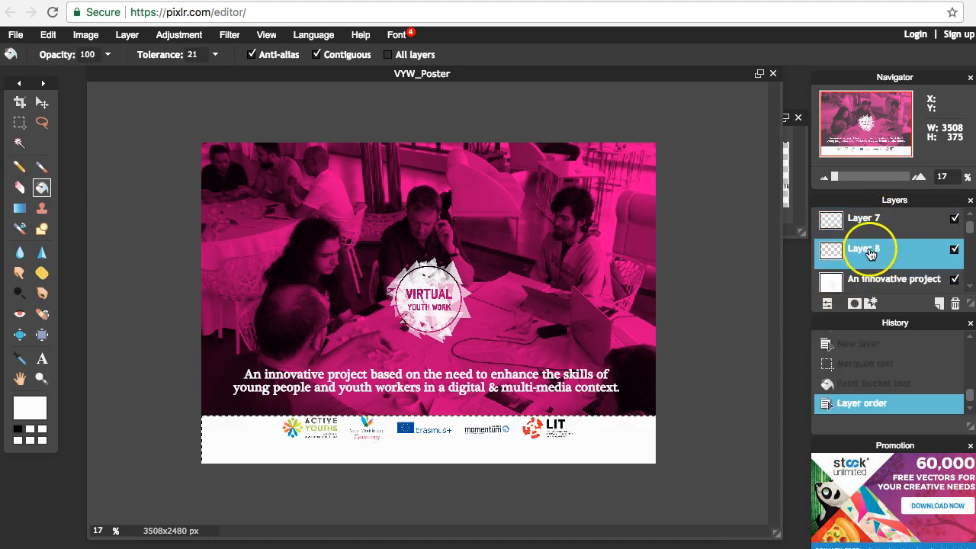
Move the partner logos layer down so the logos sit vertically centred in the white strip
click(41, 102)
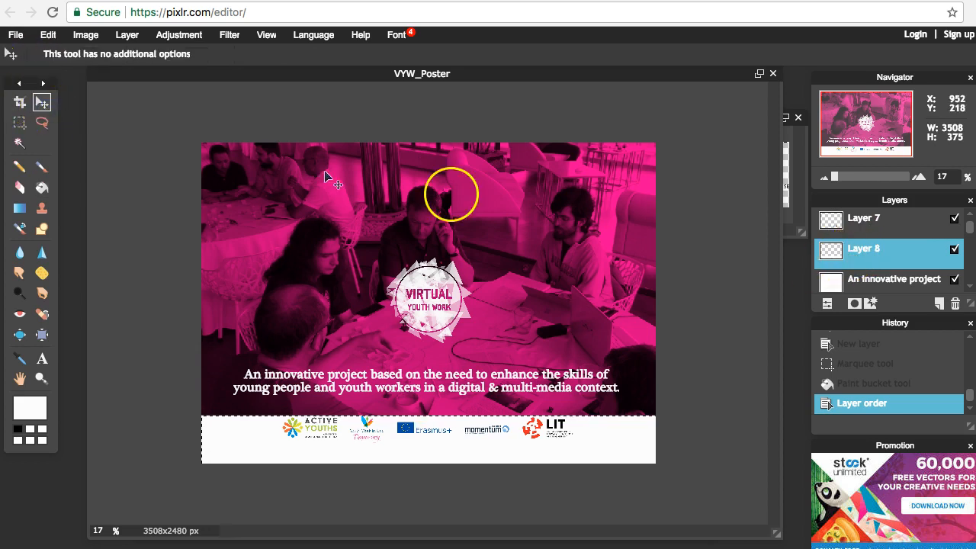
click(941, 222)
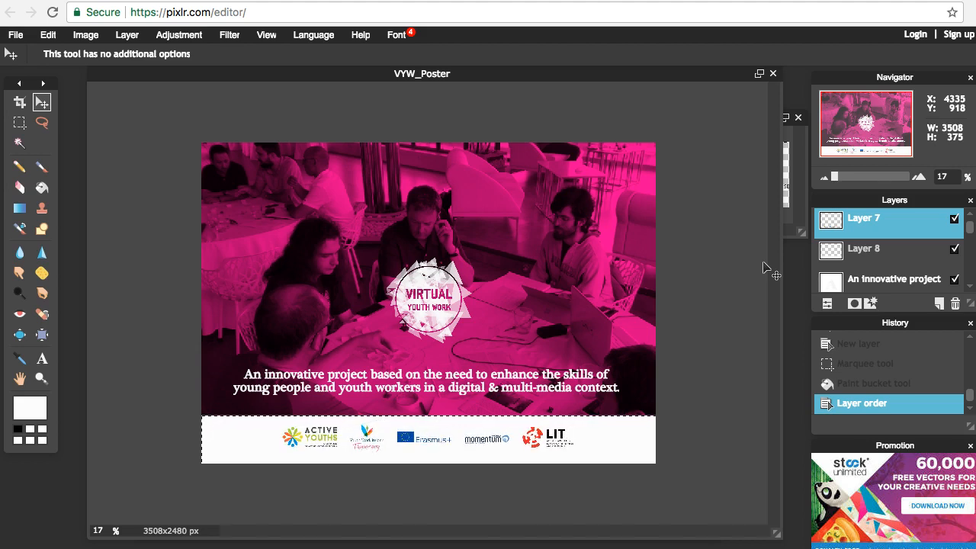
click(267, 35)
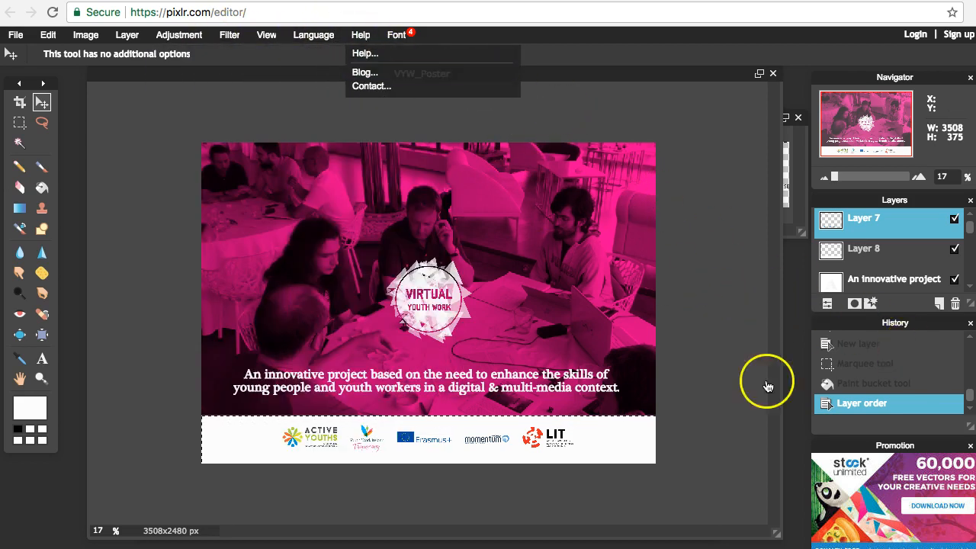
Show the layer settings, try reducing the partner logos layer's opacity to 59, and undo the last layer reorder
click(828, 304)
drag(935, 261, 920, 265)
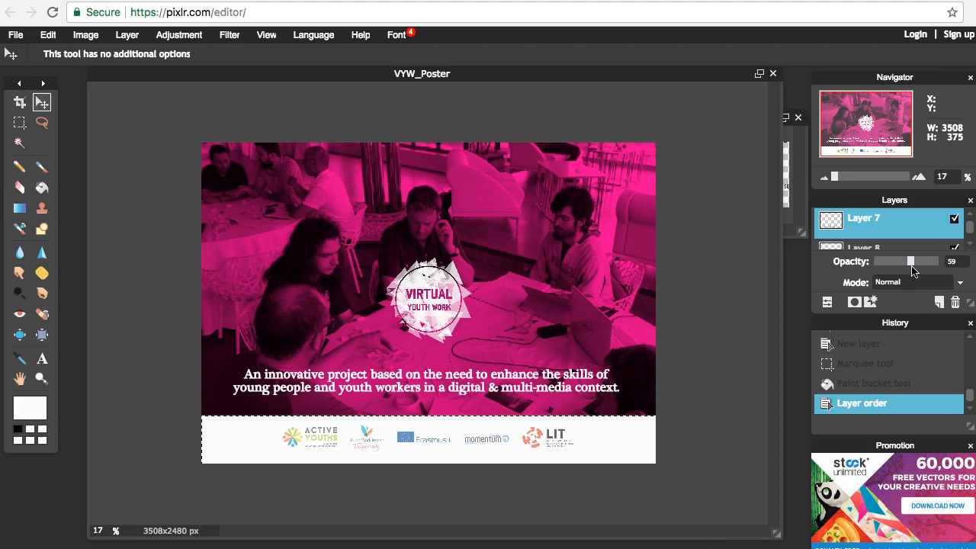
key(ctrl+z)
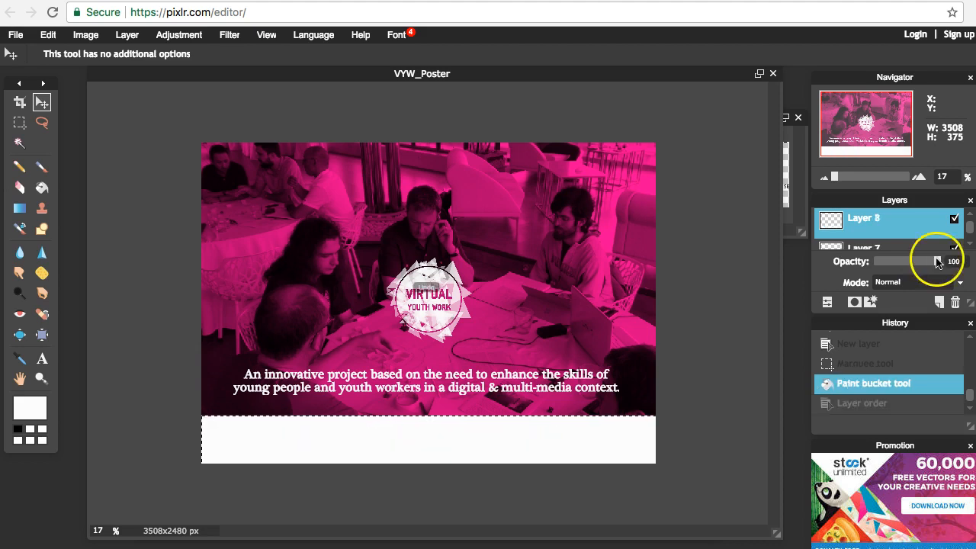
click(904, 246)
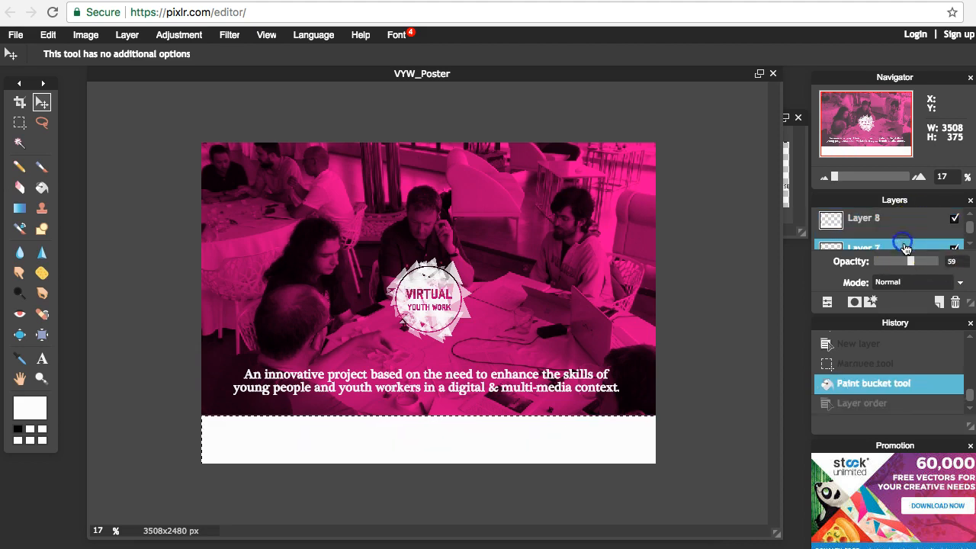
click(915, 220)
drag(890, 226, 891, 248)
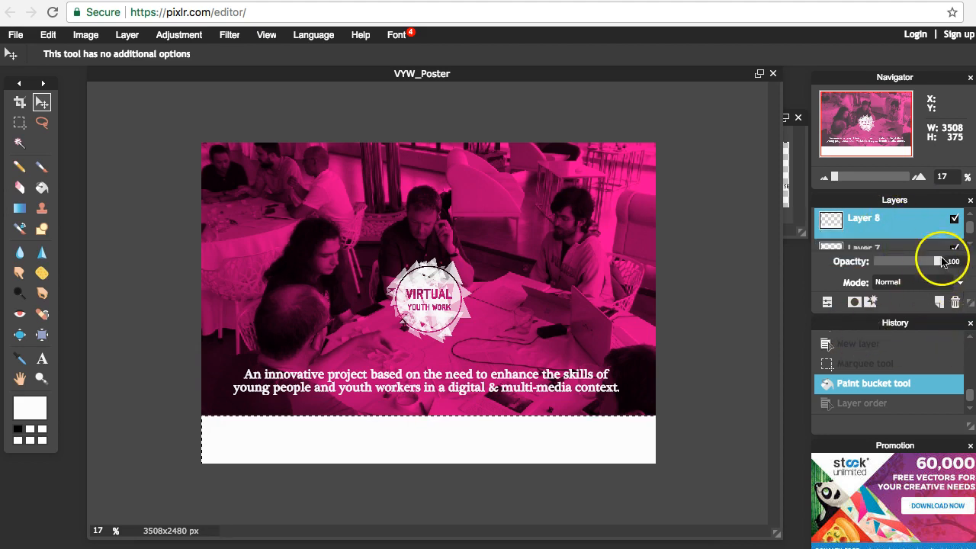
Close the Navigator palette and enlarge the Layers palette to list more layers
click(970, 77)
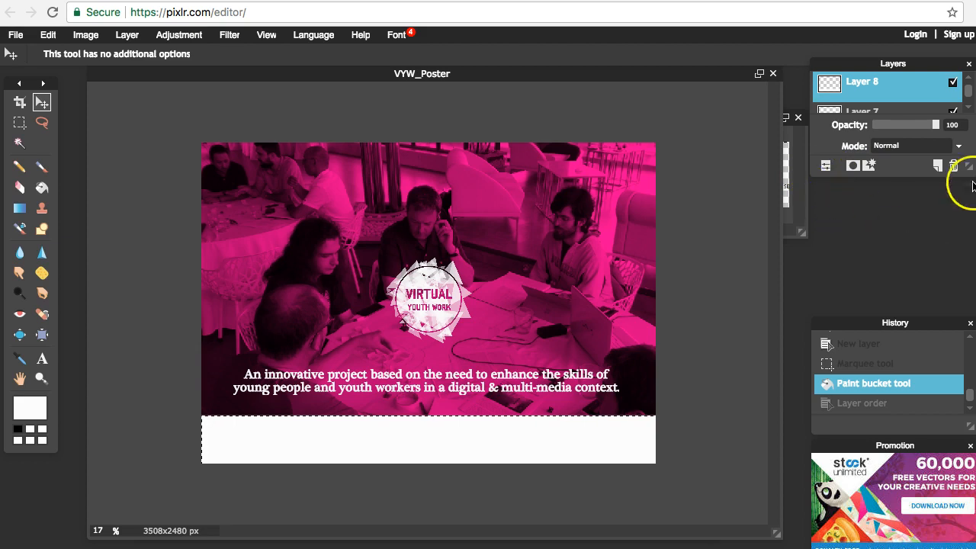
drag(971, 169, 970, 280)
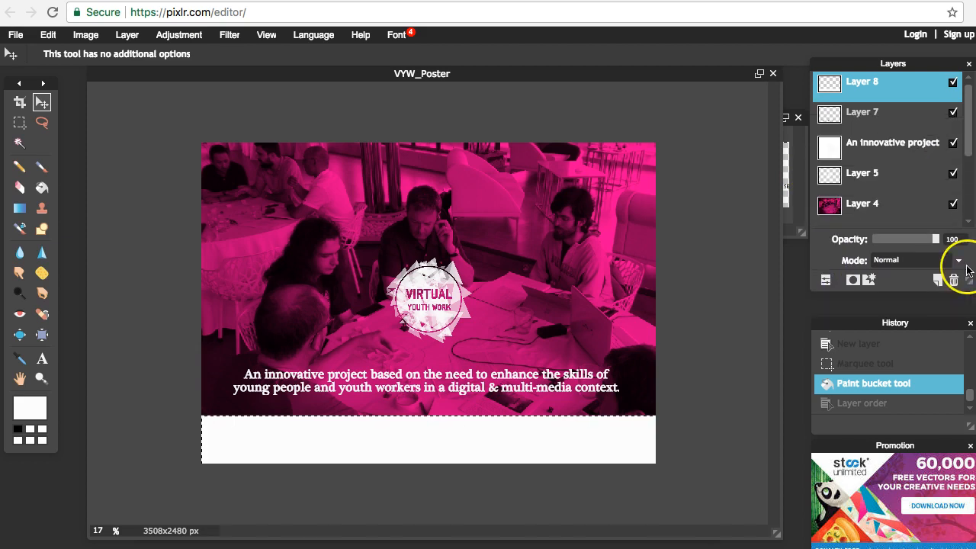
Move the white strip layer beneath the partner logos layer, with opacity 72 for the strip and 100 for the logos
drag(863, 82, 872, 106)
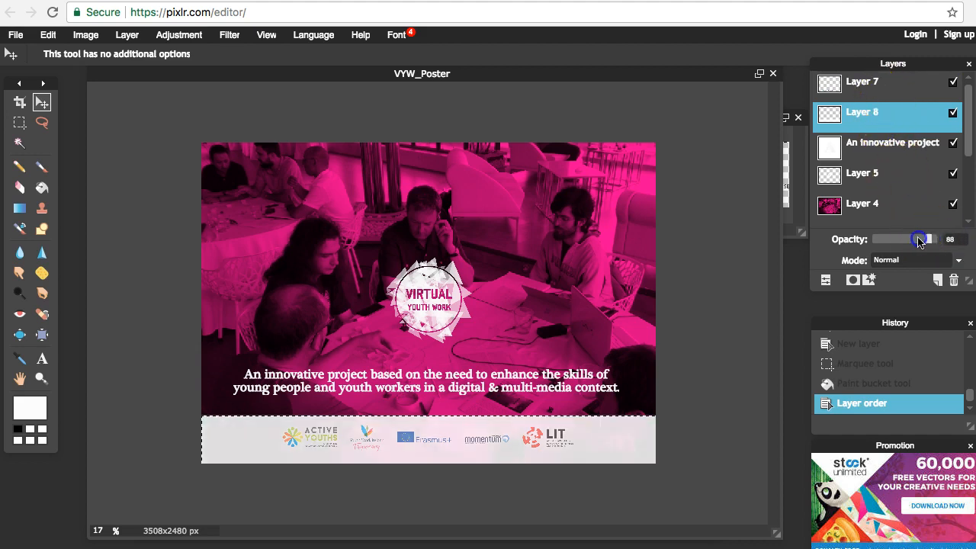
click(892, 79)
drag(918, 241, 913, 243)
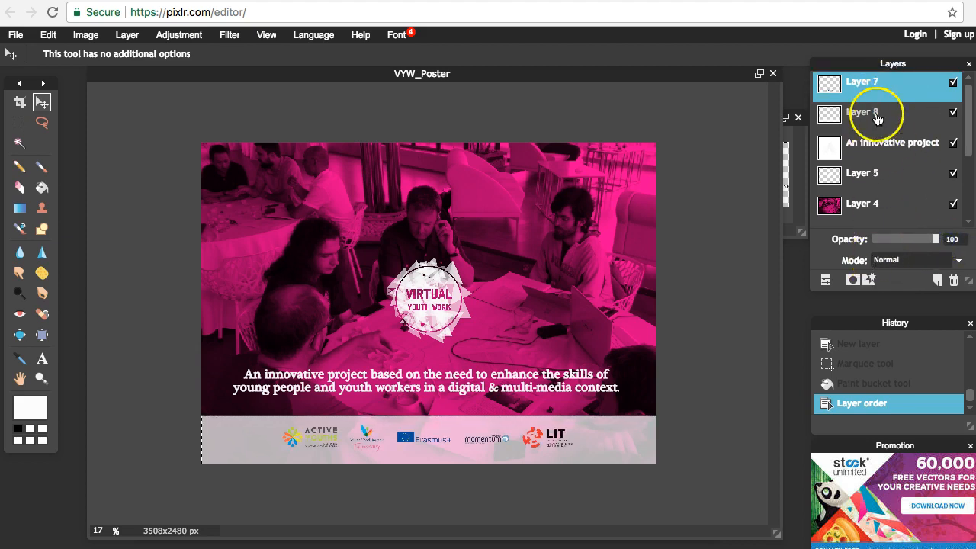
Move the white strip layer below the magenta photo layer, and return it to directly beneath the partner logos layer
drag(879, 114, 879, 217)
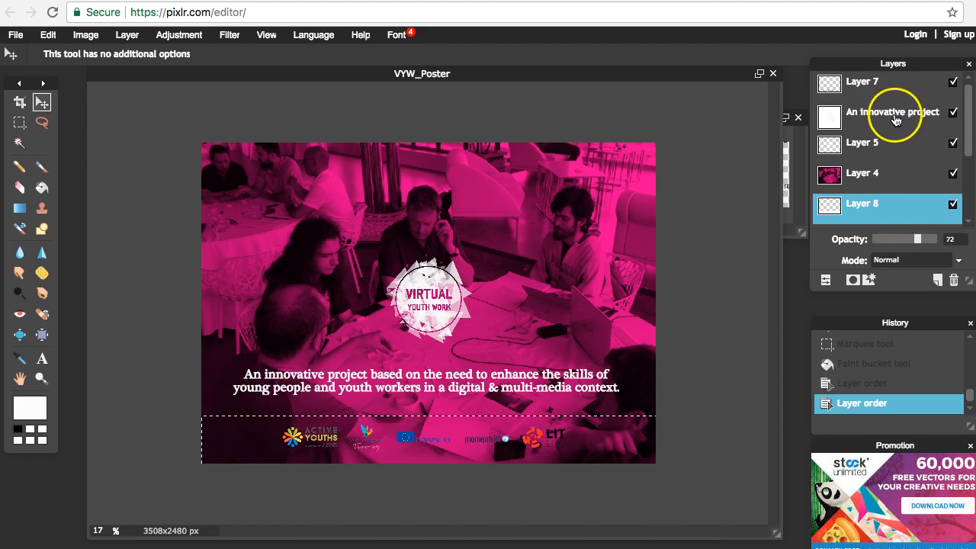
click(888, 82)
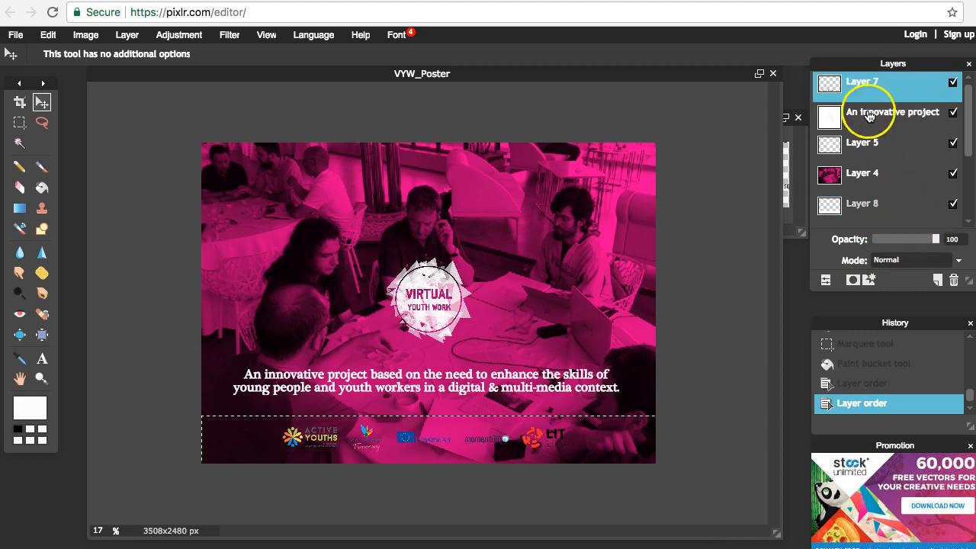
drag(878, 201, 872, 110)
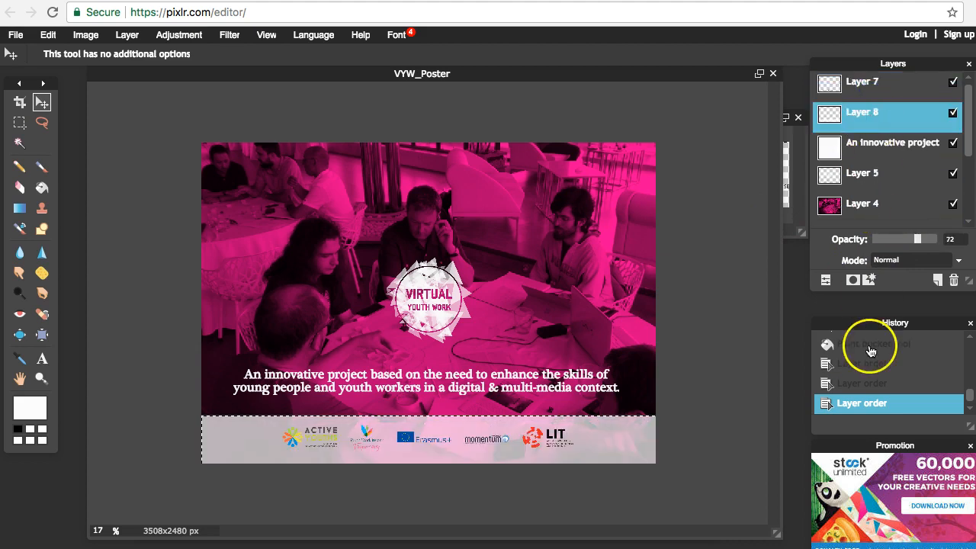
Set the white strip layer's opacity to 41 and clear the marquee selection
drag(916, 238, 918, 240)
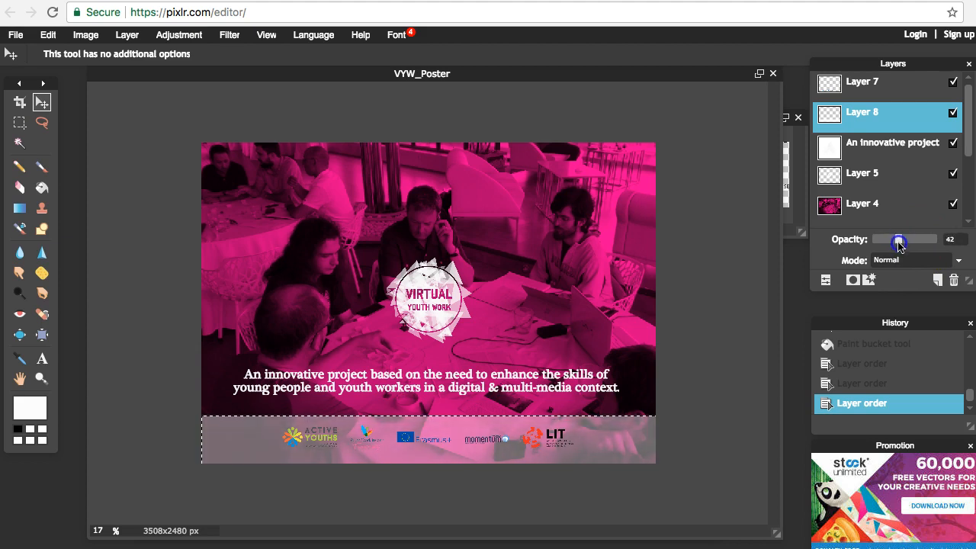
drag(898, 242, 898, 243)
click(19, 122)
click(105, 209)
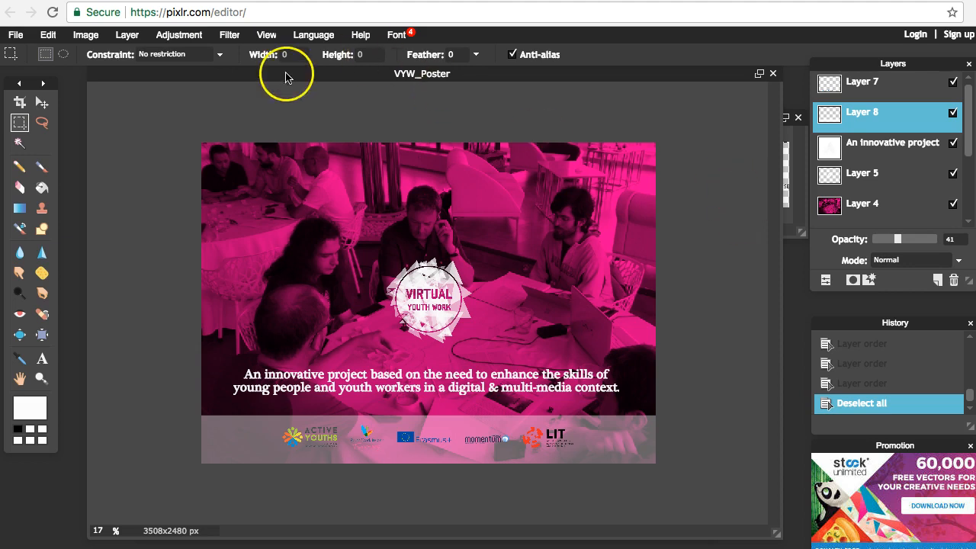
Save the poster as VYW_Poster in PXD (Layered Pixlr Image) format in the VYWPoster folder, replacing the existing file
click(15, 35)
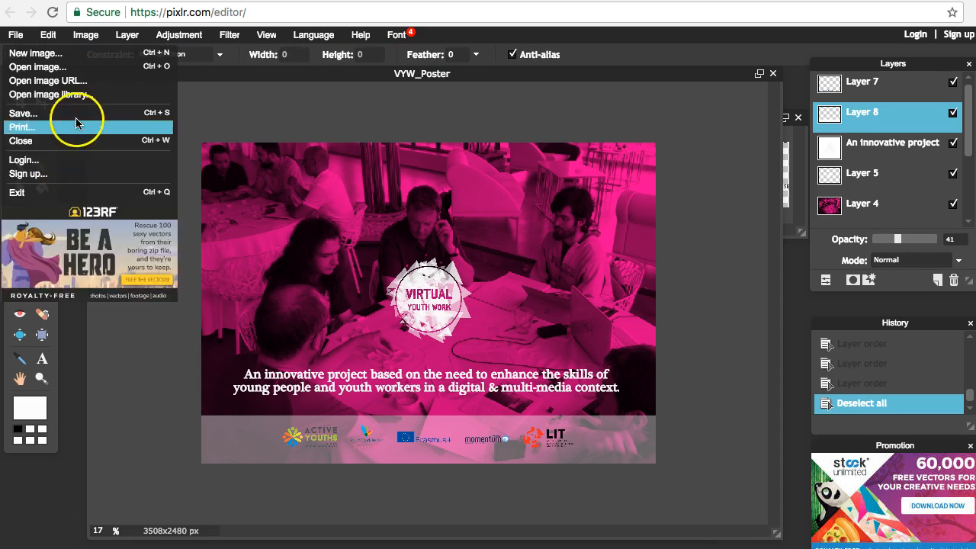
click(30, 113)
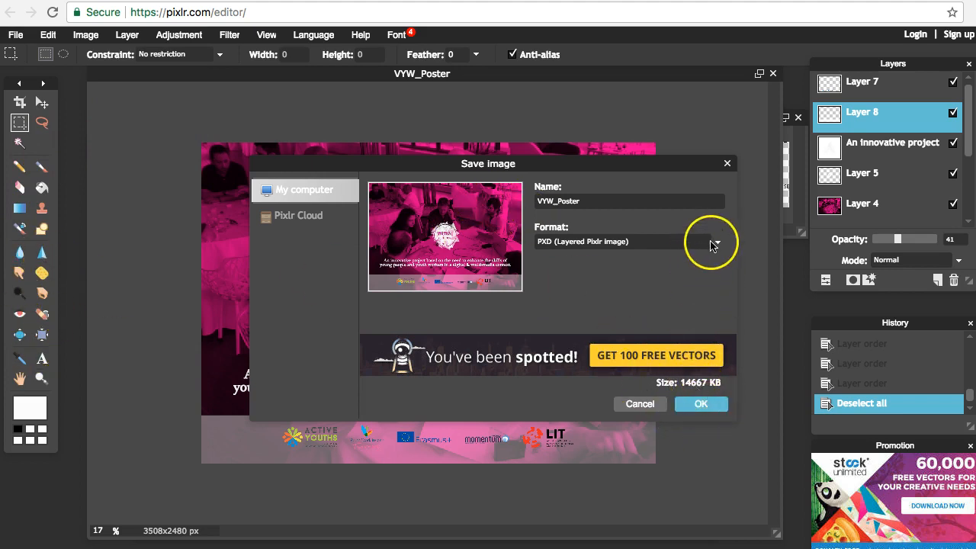
click(701, 404)
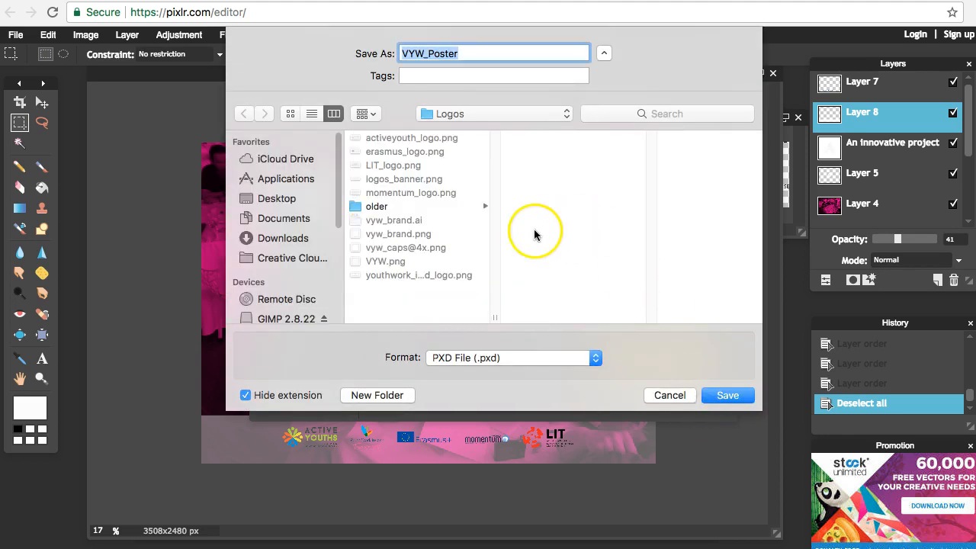
click(516, 114)
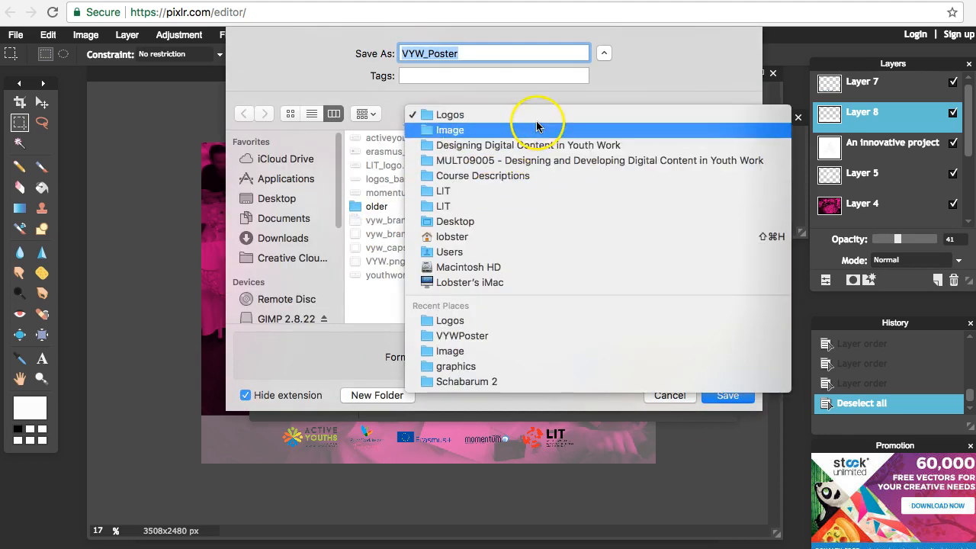
click(534, 145)
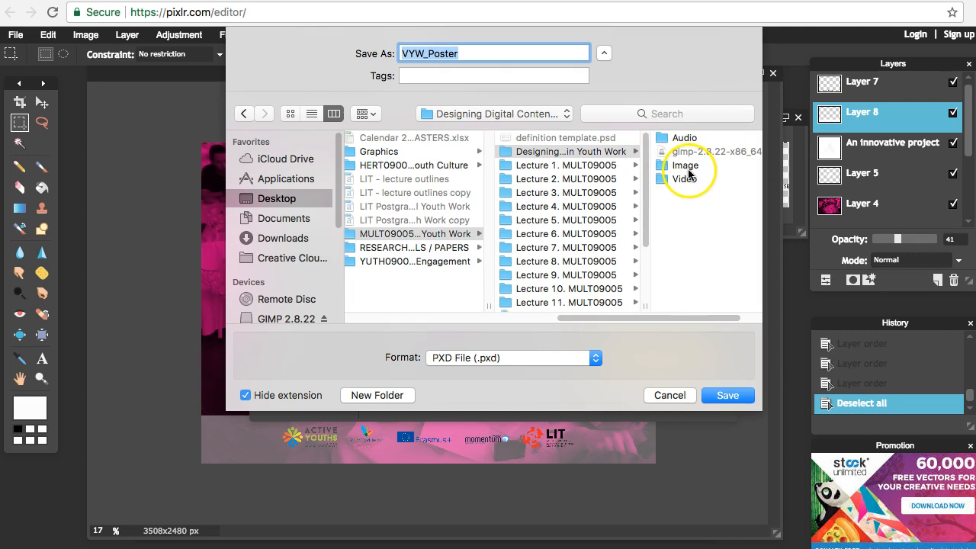
click(689, 171)
click(678, 221)
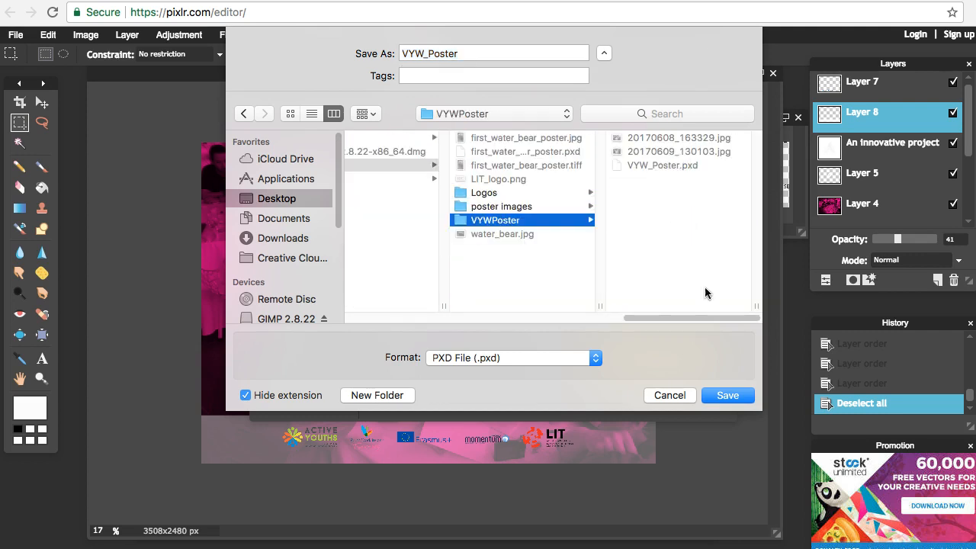
click(717, 395)
click(617, 122)
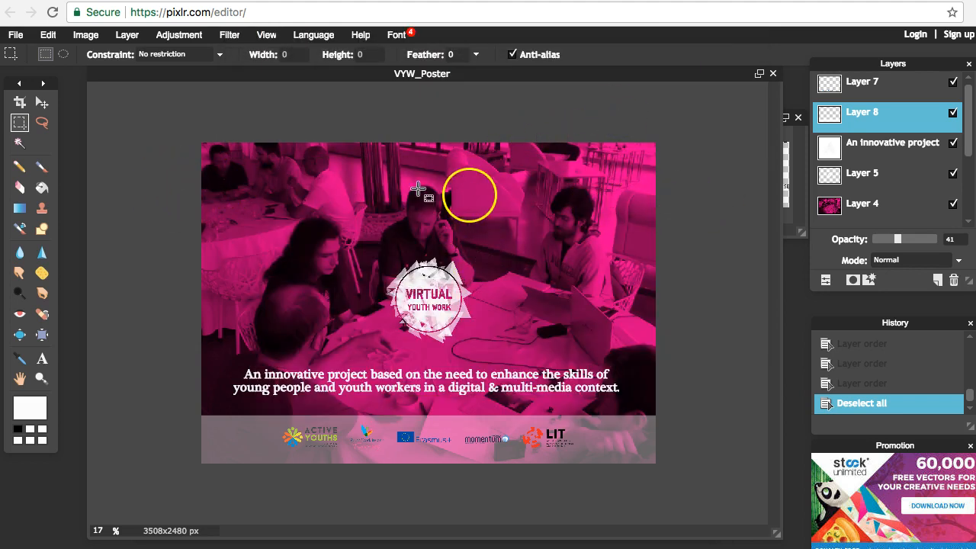
Hide every layer above the Background: partner logos, white strip, sentence text, central logo, magenta photo and Layer 1
click(954, 205)
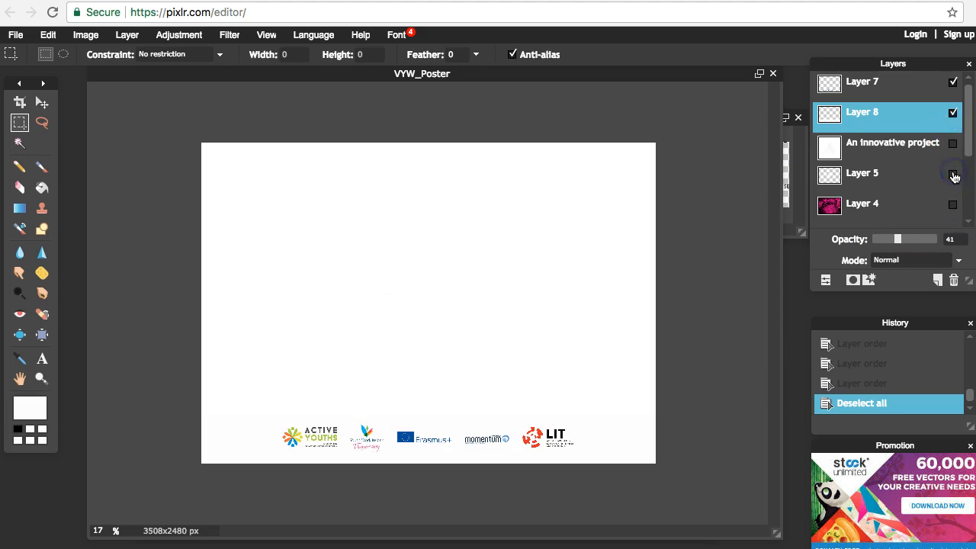
click(953, 82)
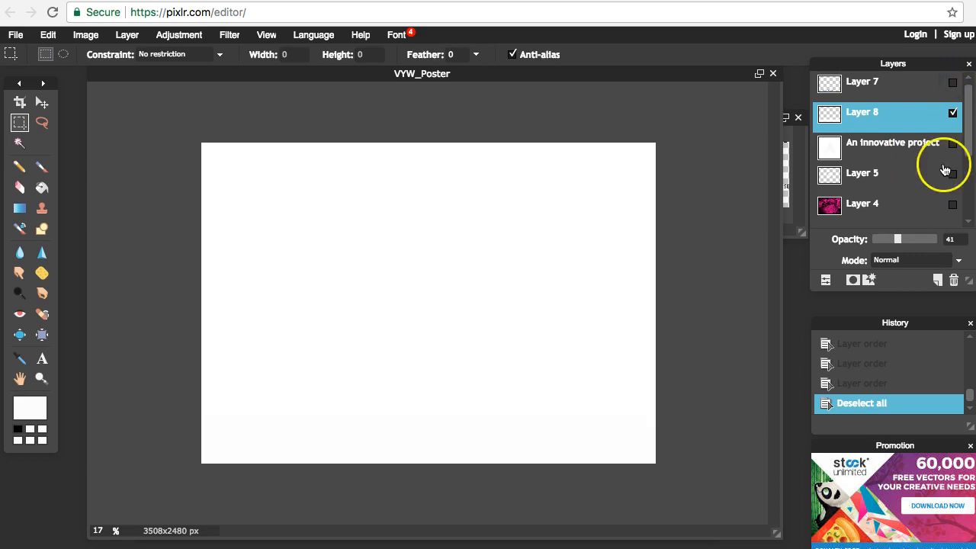
click(952, 113)
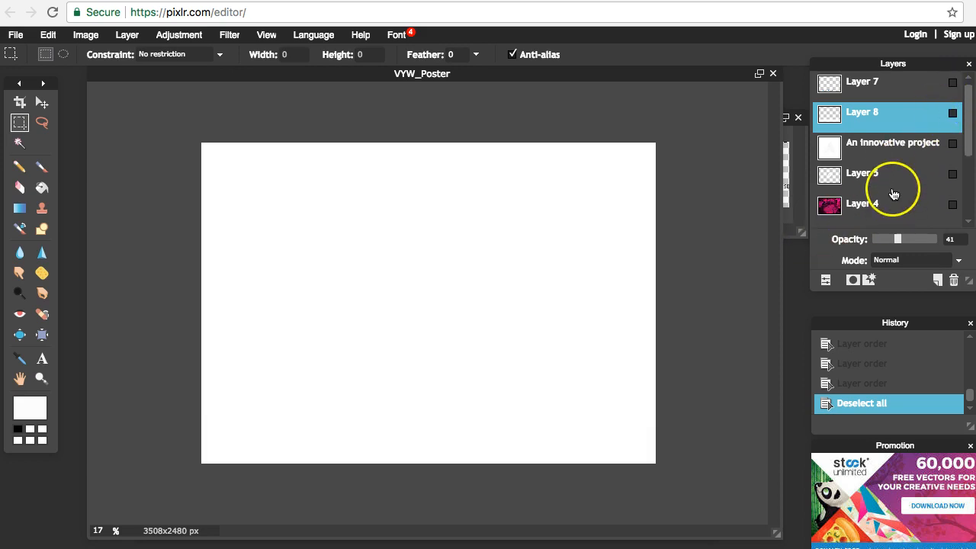
scroll(894, 194, down, 2)
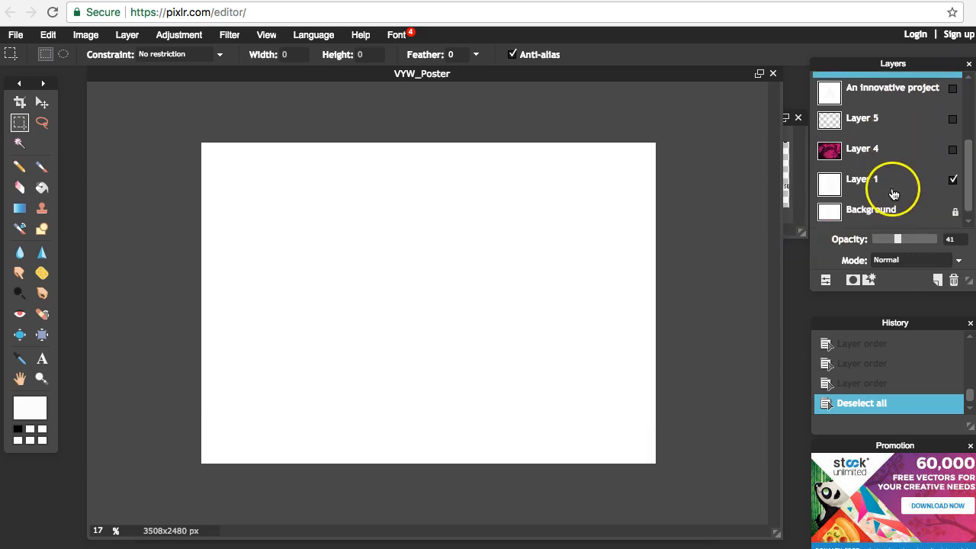
click(953, 181)
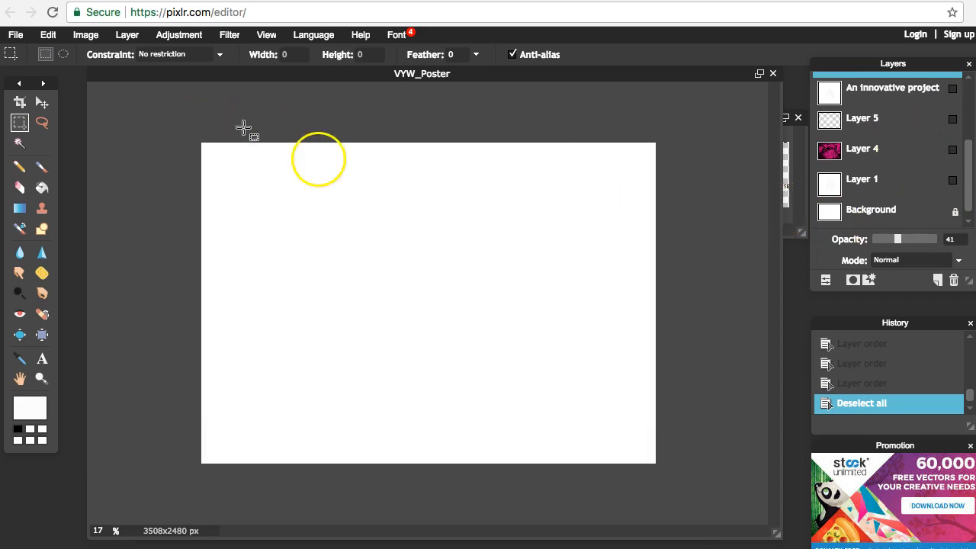
Start opening an image and browse through the Image folder to its poster images subfolder
click(15, 34)
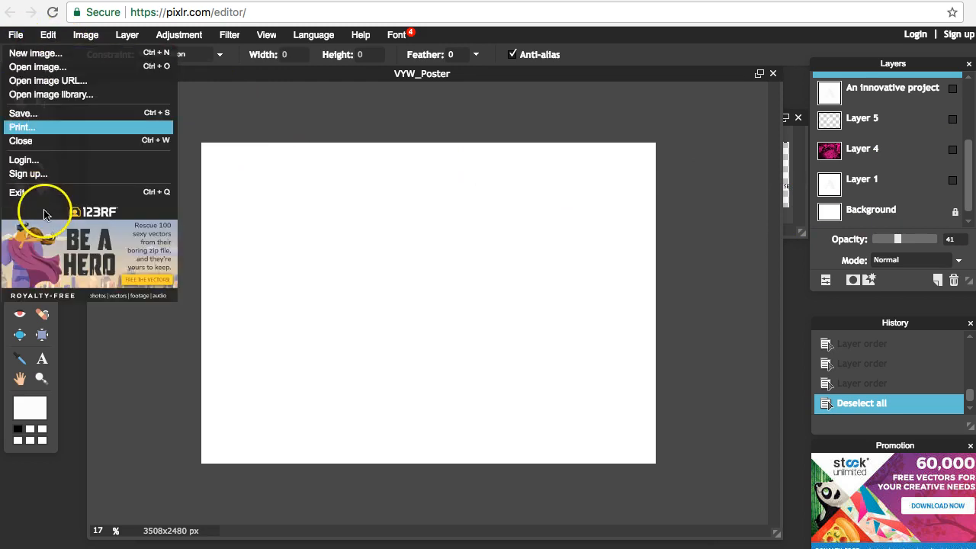
click(46, 67)
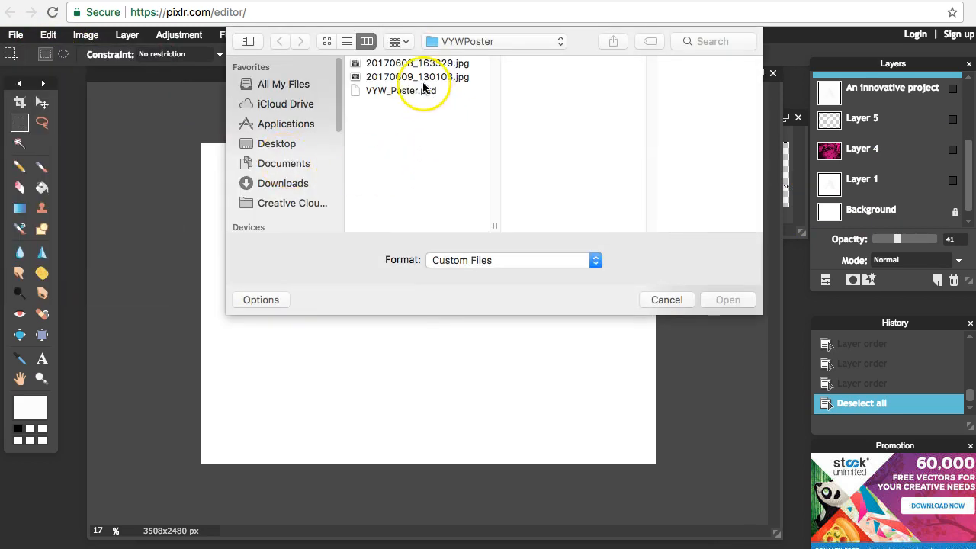
click(506, 41)
click(499, 54)
click(698, 118)
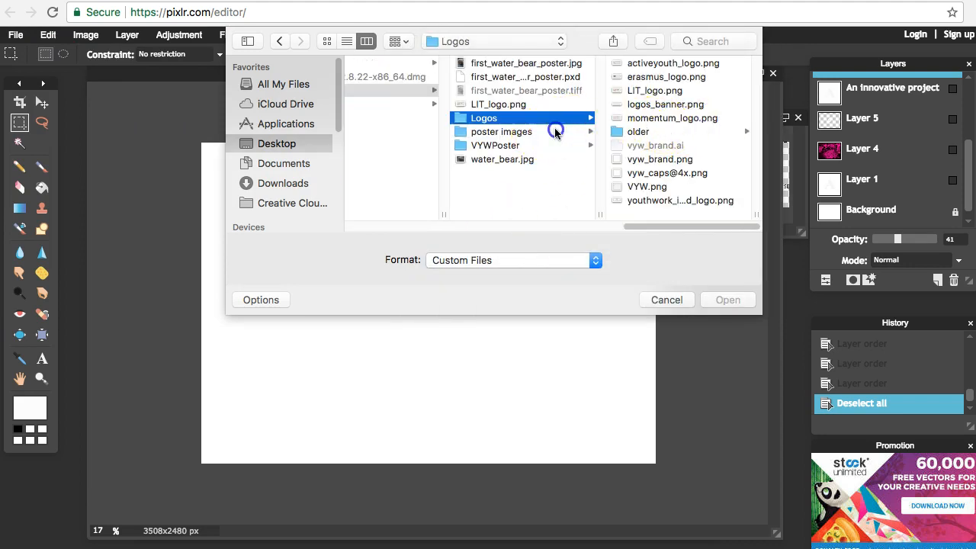
click(555, 131)
Preview the image files in the poster images folder, including Cartoon-Funny-Robots-vector.png, and leave the file dialog
click(711, 73)
click(560, 63)
click(560, 77)
click(560, 91)
click(561, 105)
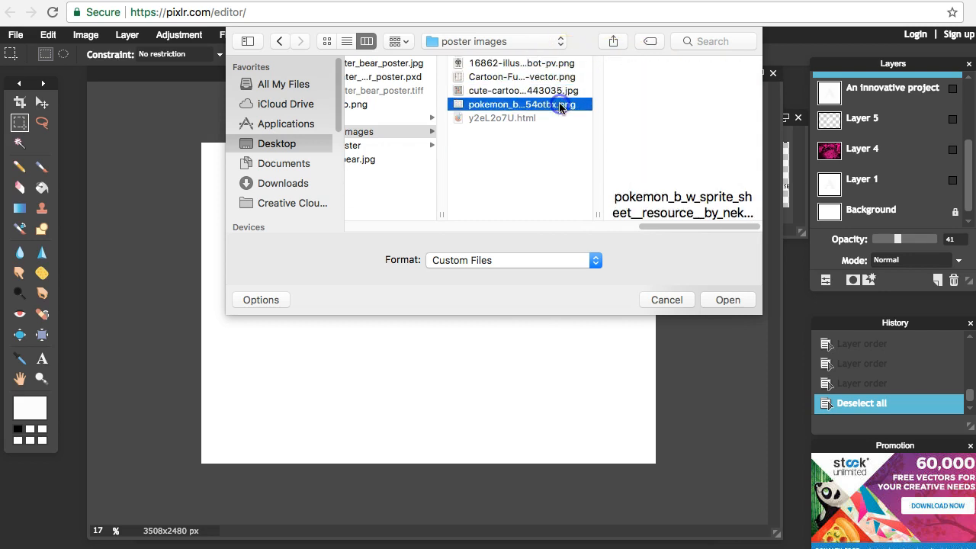
click(562, 92)
click(566, 77)
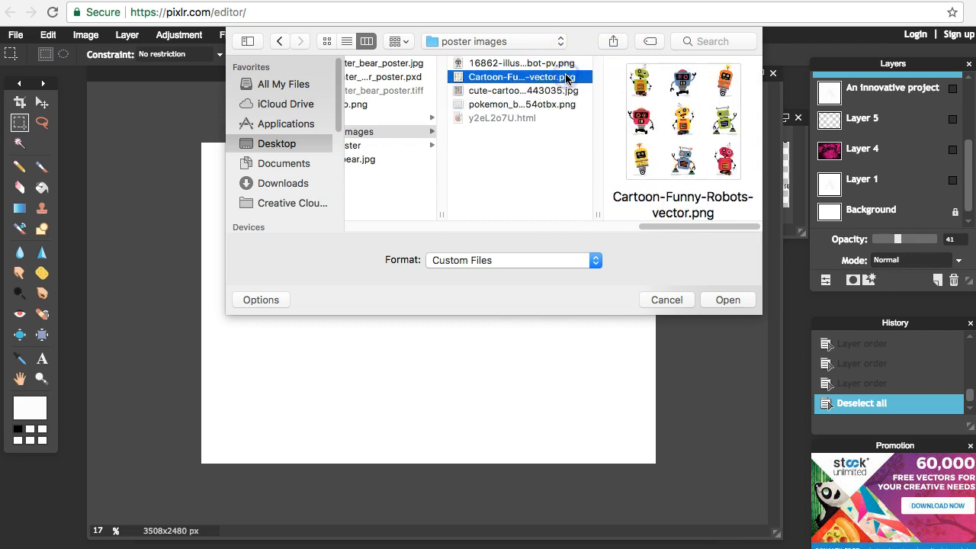
key(Down)
key(Down)
click(568, 78)
click(739, 306)
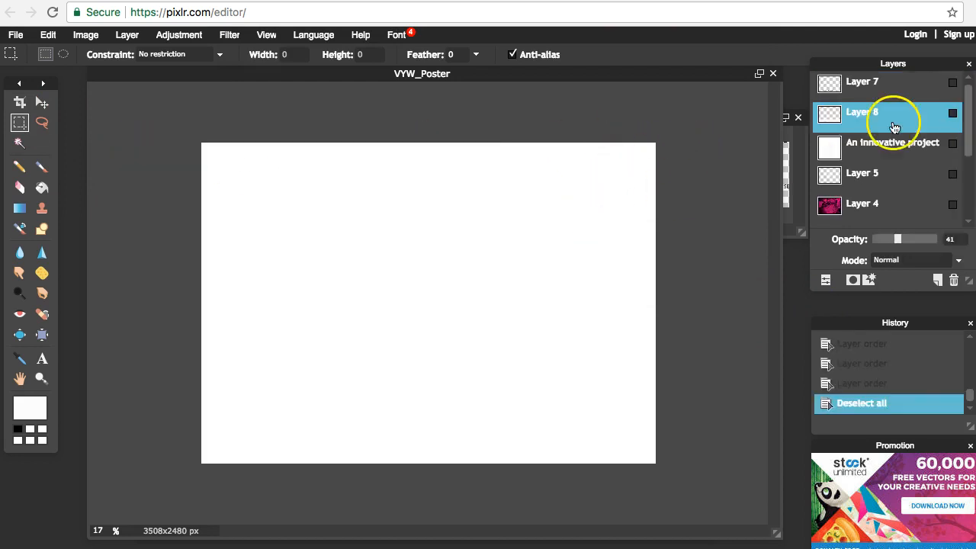
scroll(900, 163, down, 2)
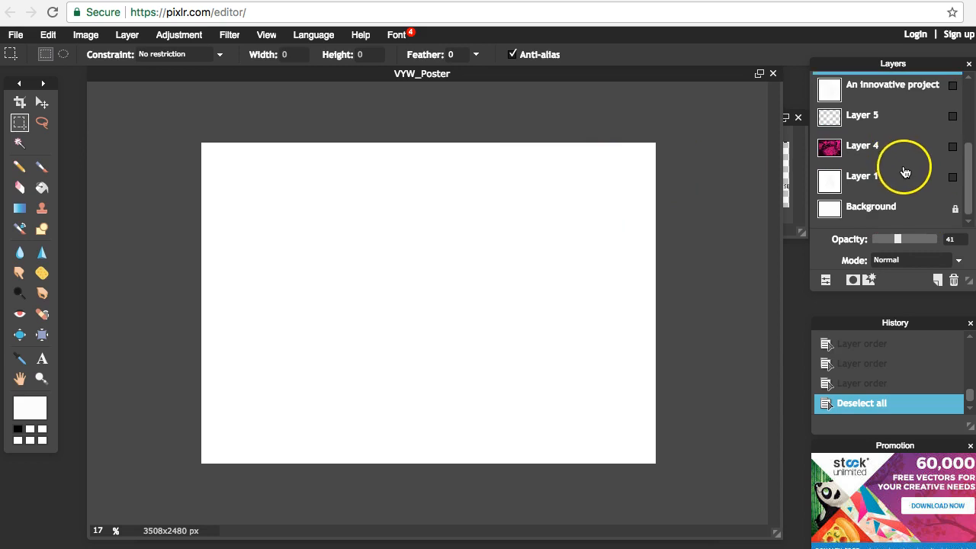
Unlock the white Background layer for editing and select its entire area
click(894, 210)
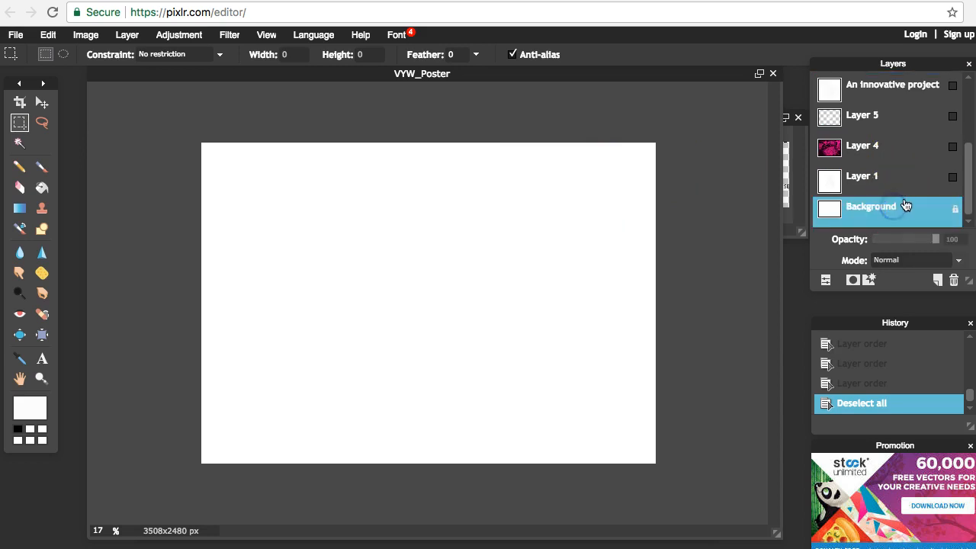
double_click(955, 211)
click(335, 223)
key(ctrl+a)
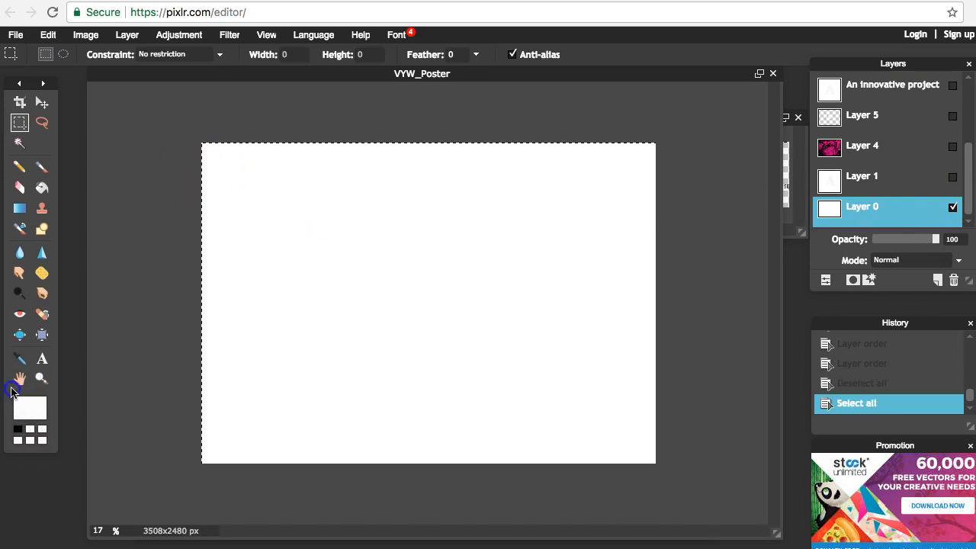
Flood the selected bottom layer with magenta, hex c41ec9, using the Paint bucket at full layer opacity
click(32, 408)
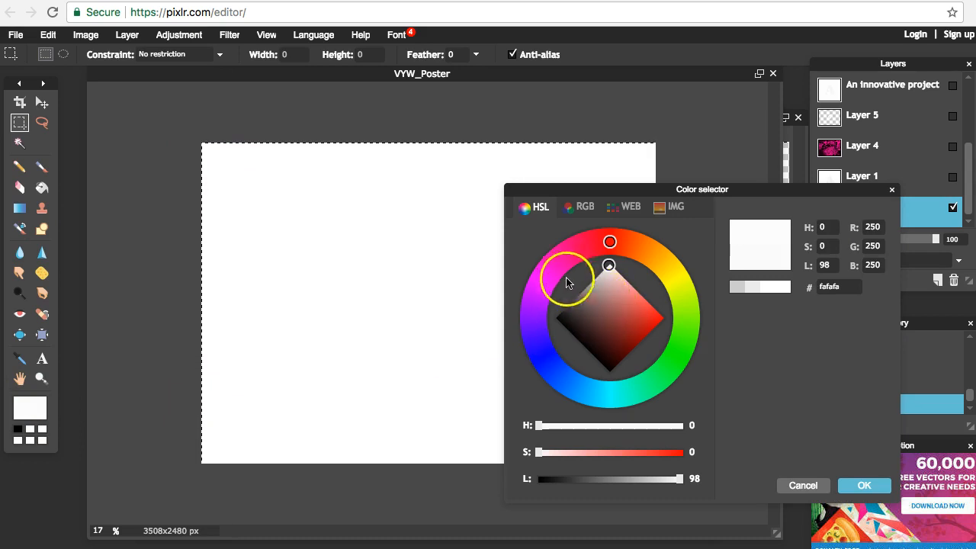
click(557, 273)
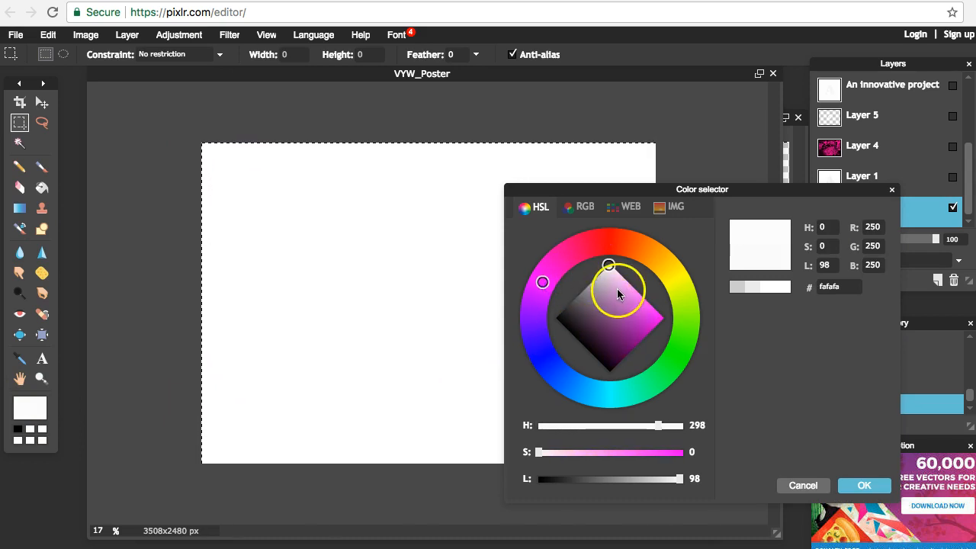
drag(619, 290, 646, 321)
click(822, 351)
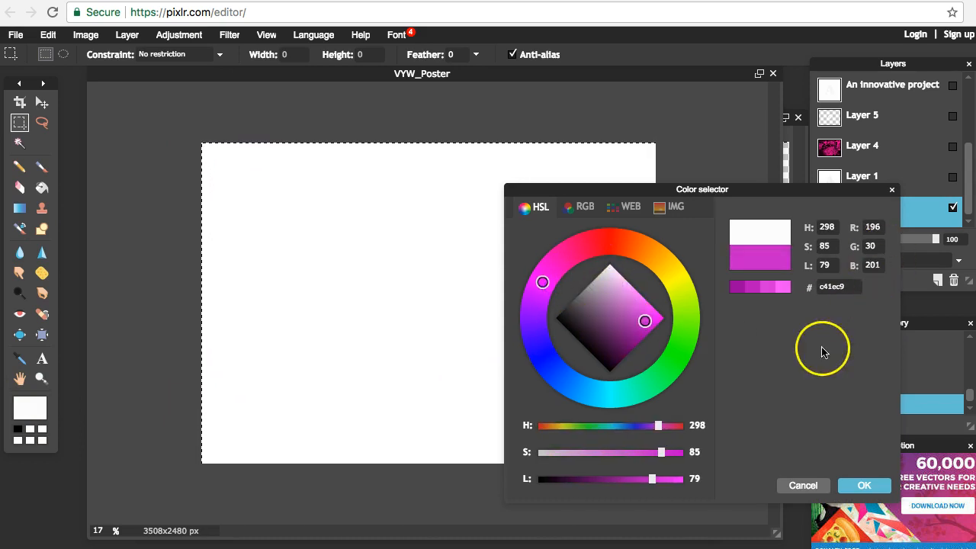
click(864, 485)
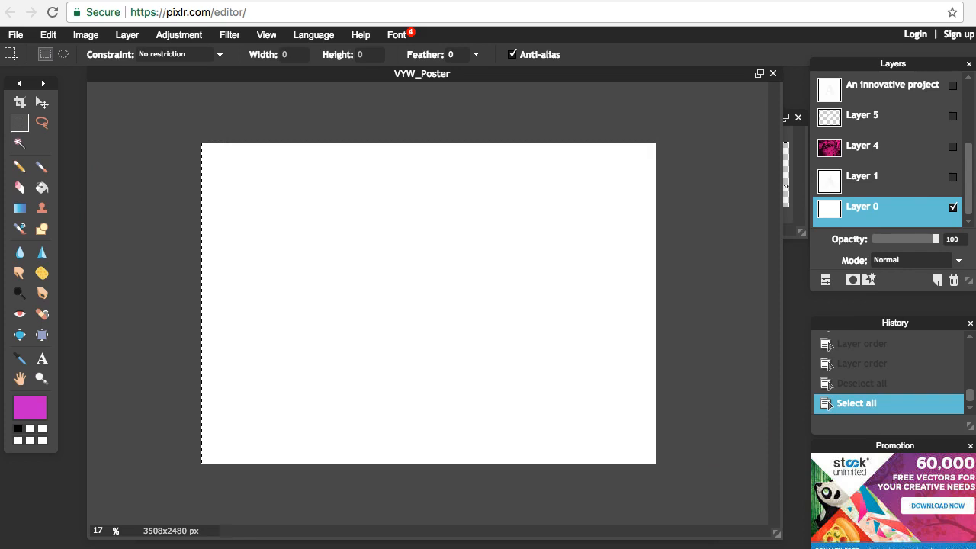
click(42, 188)
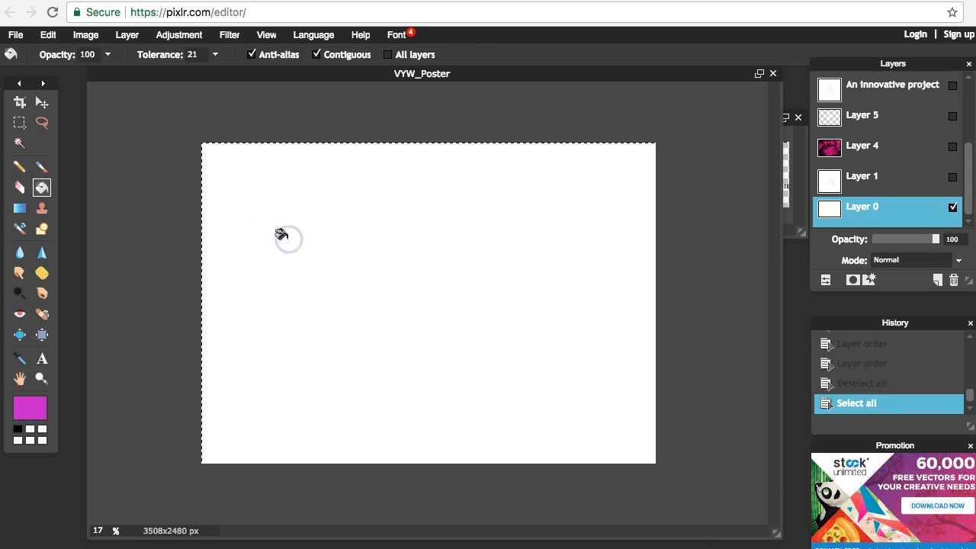
click(282, 233)
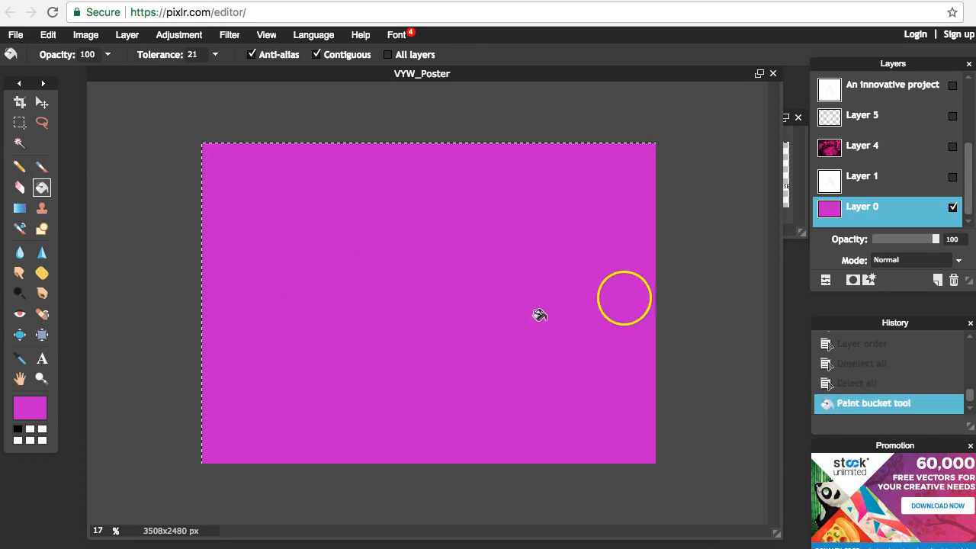
mouse_move(936, 240)
mouse_down()
mouse_move(912, 240)
mouse_move(939, 240)
mouse_up()
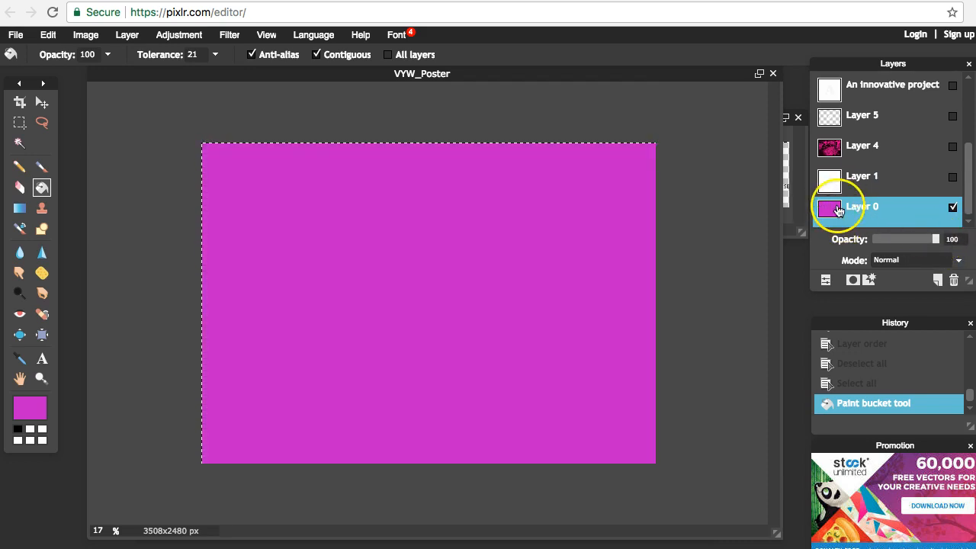
Try a salmon red, hex e67c7e, as the new foreground colour
click(31, 408)
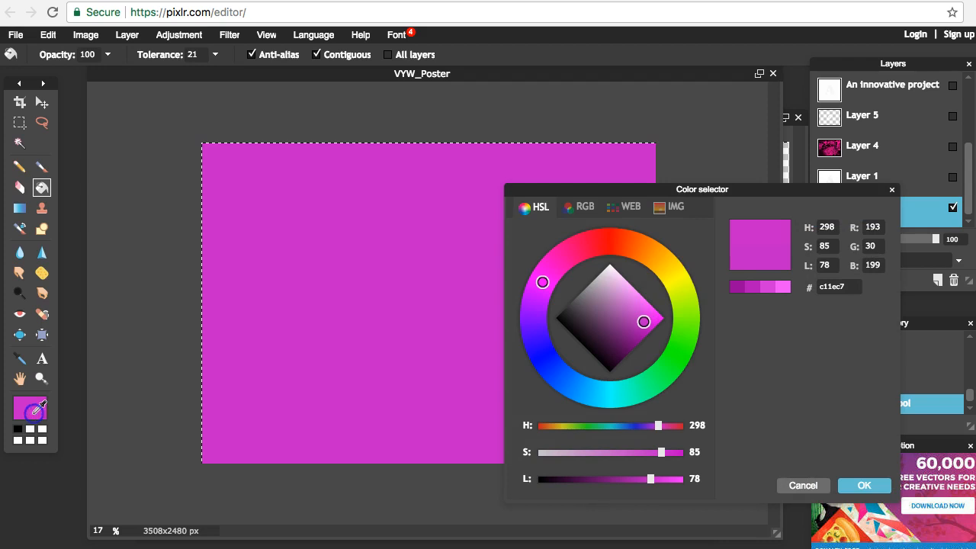
drag(641, 315, 629, 300)
drag(600, 243, 607, 237)
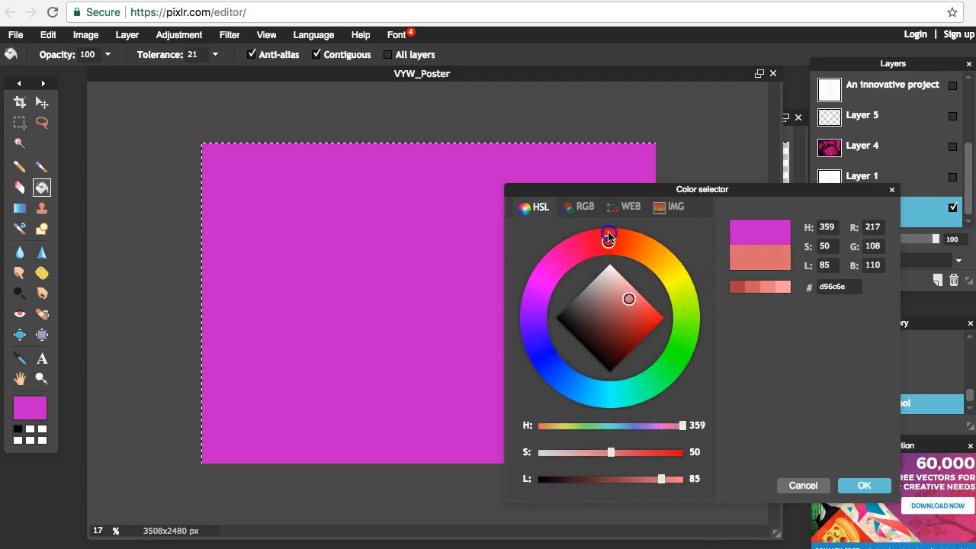
click(774, 286)
click(819, 290)
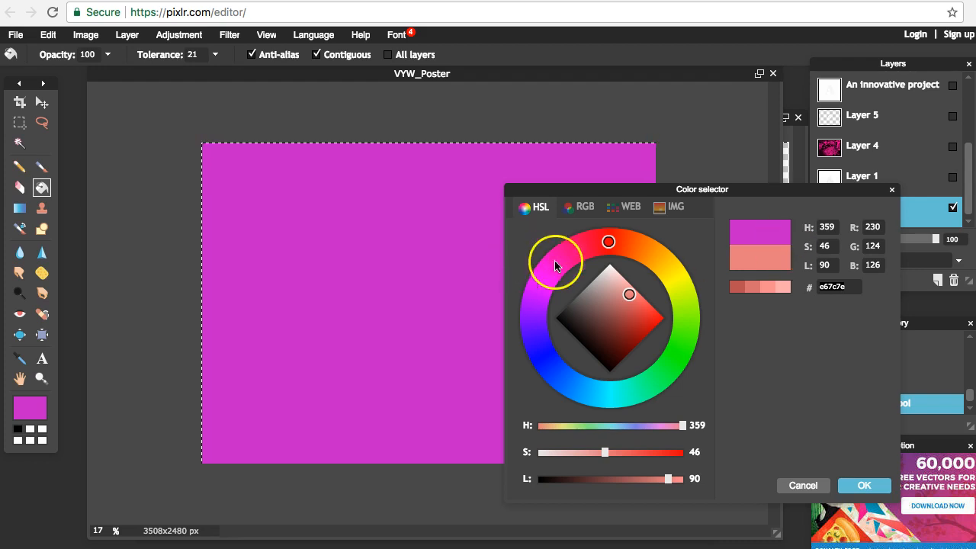
Go through the RGB, WEB and IMG colour modes, try lighter and darker shades of the salmon colour, and return to magenta
click(576, 209)
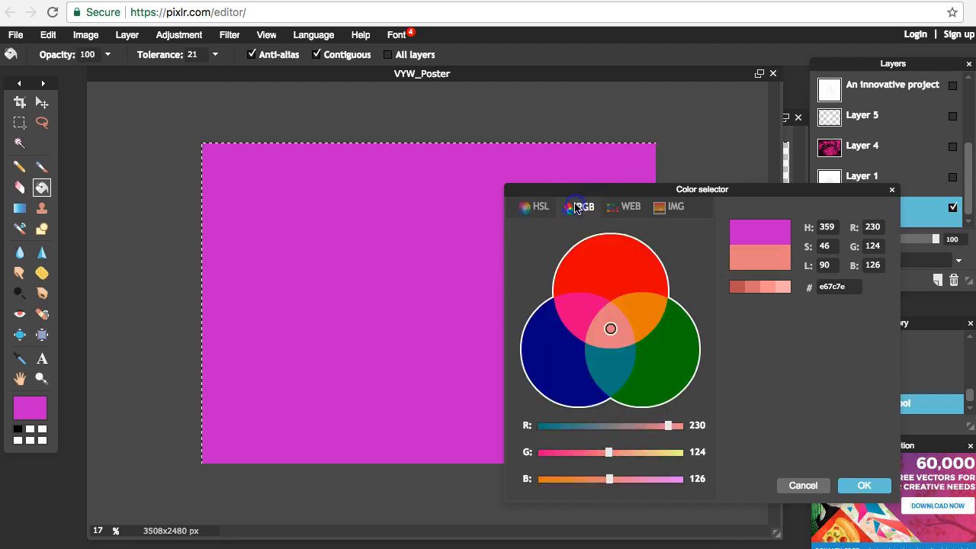
click(616, 209)
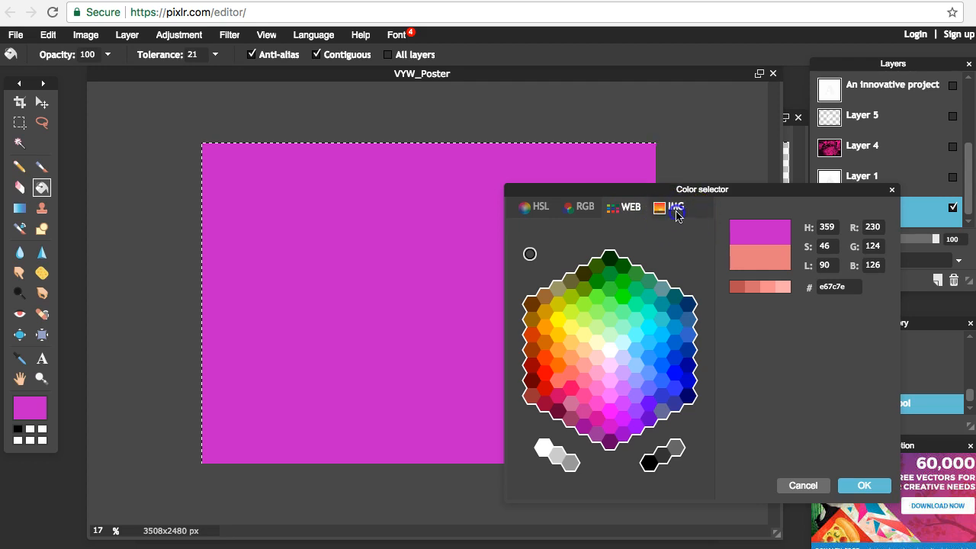
click(673, 209)
click(845, 286)
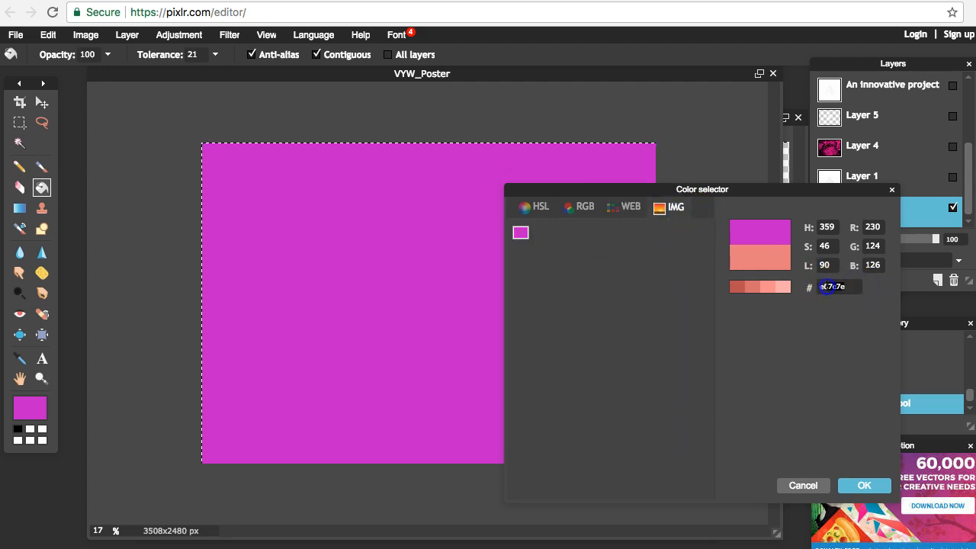
click(766, 287)
click(784, 288)
click(752, 287)
click(766, 287)
click(784, 288)
click(767, 288)
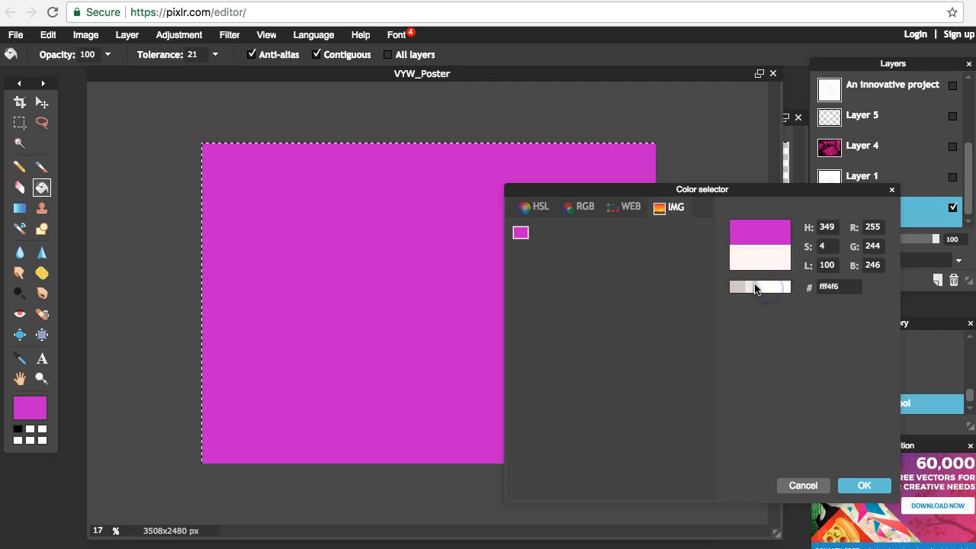
click(762, 234)
Set the foreground colour to light orange, hex ff9742, using the HSL wheel and a lighter shade
click(542, 208)
mouse_move(608, 275)
mouse_down()
mouse_move(595, 296)
mouse_move(635, 315)
mouse_up()
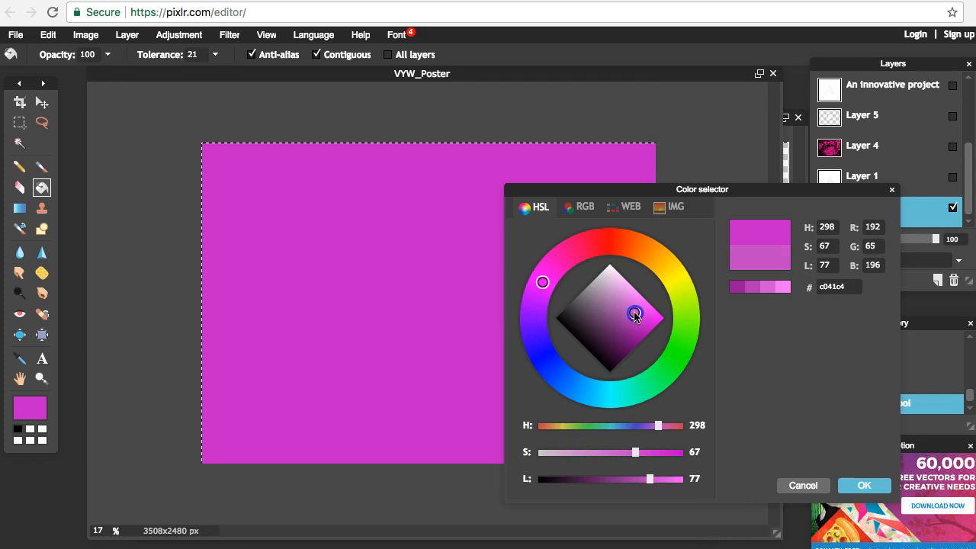
click(613, 245)
mouse_move(612, 245)
mouse_down()
mouse_move(653, 245)
mouse_move(654, 256)
mouse_move(633, 234)
mouse_move(614, 241)
mouse_up()
click(754, 289)
drag(633, 316, 656, 323)
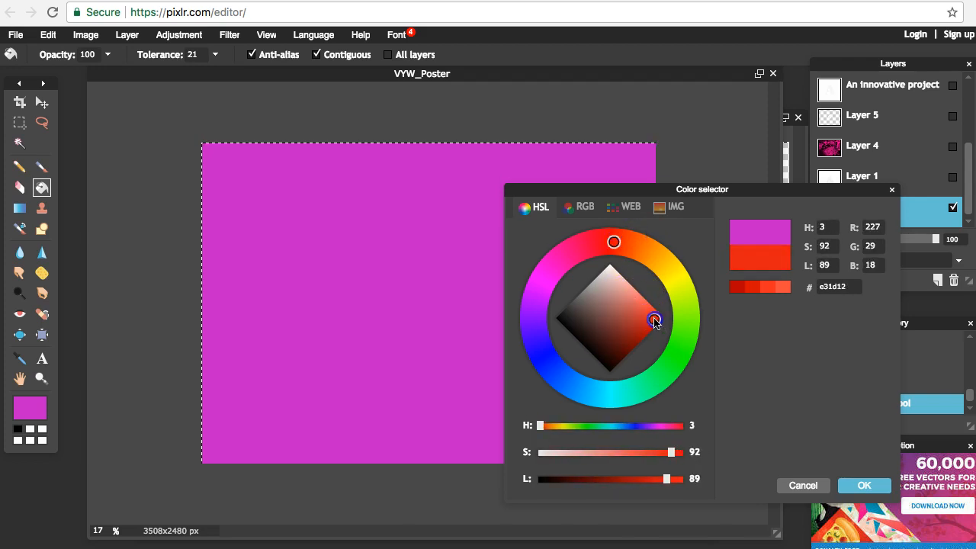
drag(609, 237, 642, 248)
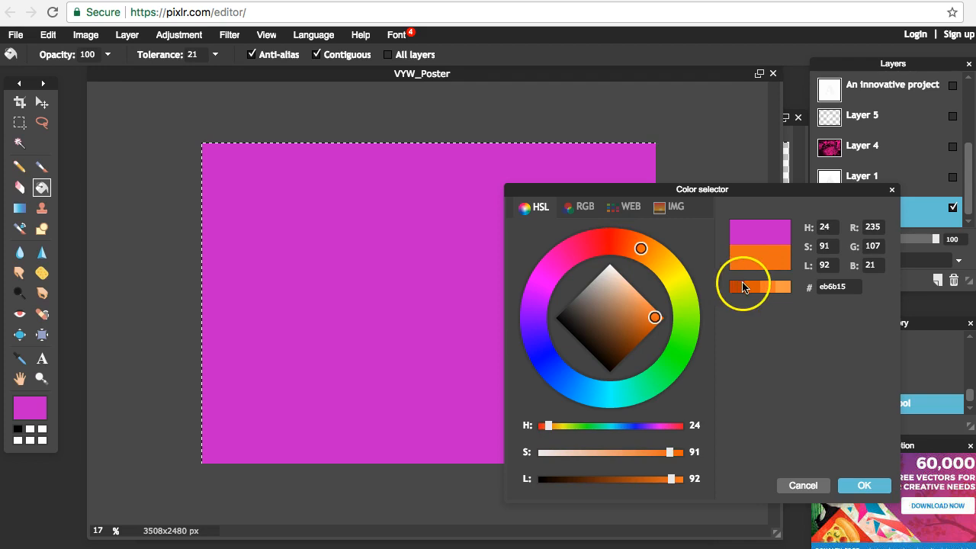
click(781, 288)
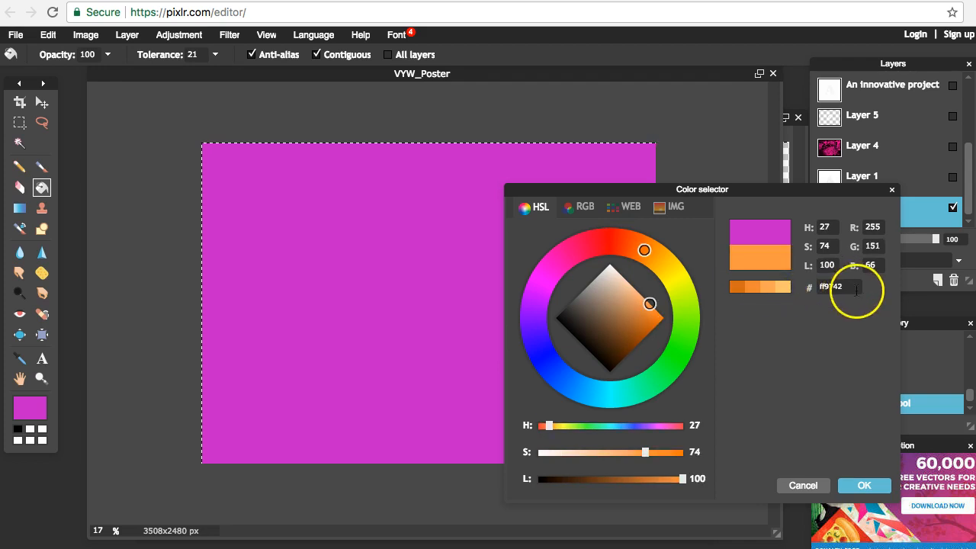
click(865, 485)
Fill the selected bottom layer with the light orange using the Paint bucket
click(41, 192)
click(318, 242)
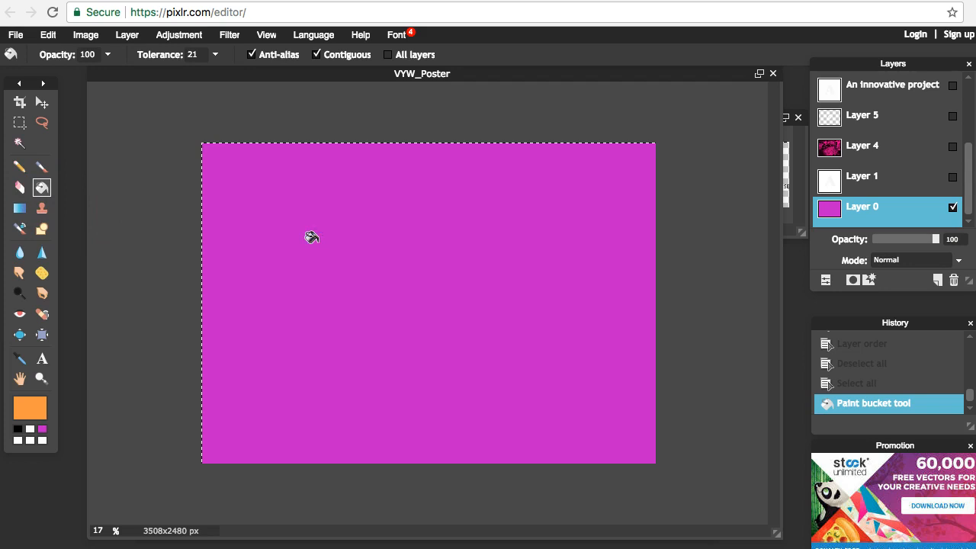
click(311, 237)
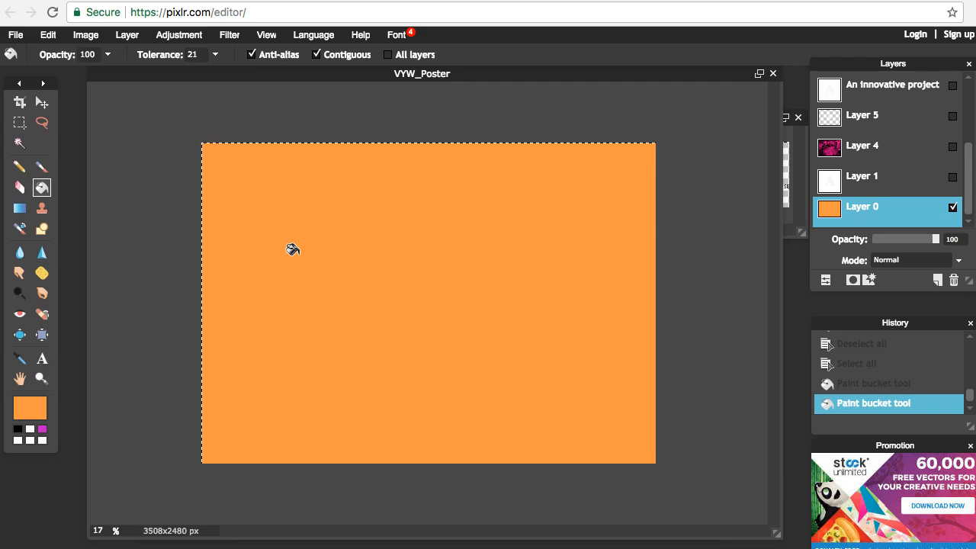
Set the foreground colour to near-black, hex 0f0700, and scribble on the orange layer with the Sketchy pencil at size 1
click(42, 103)
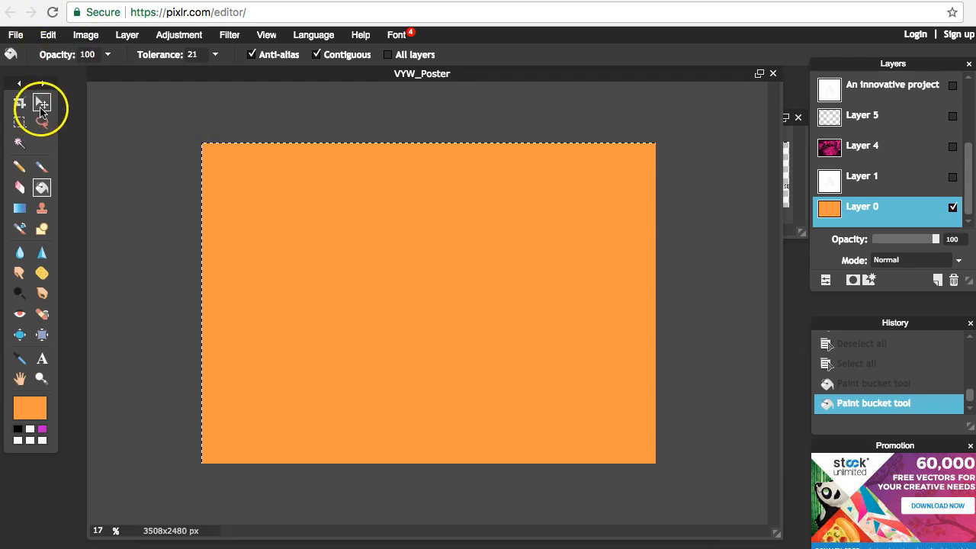
click(20, 168)
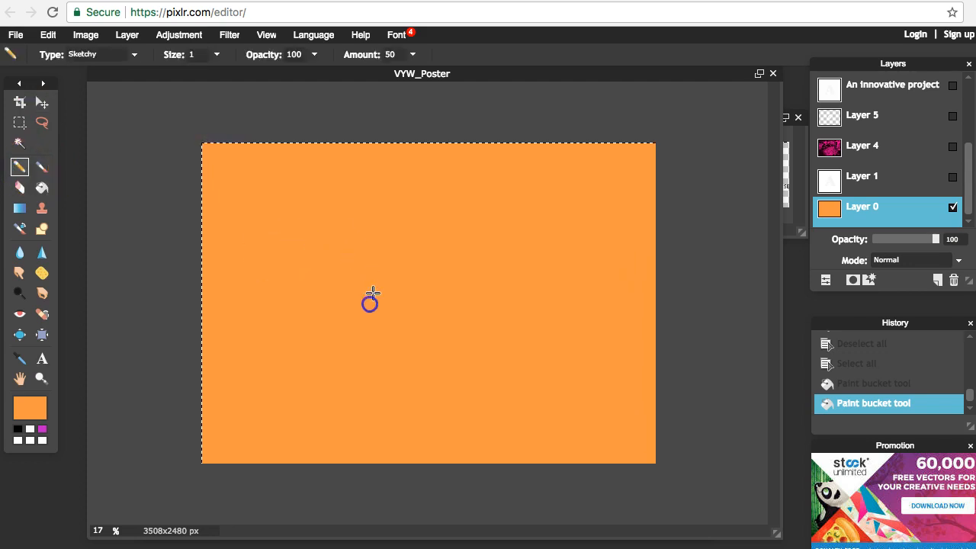
click(30, 408)
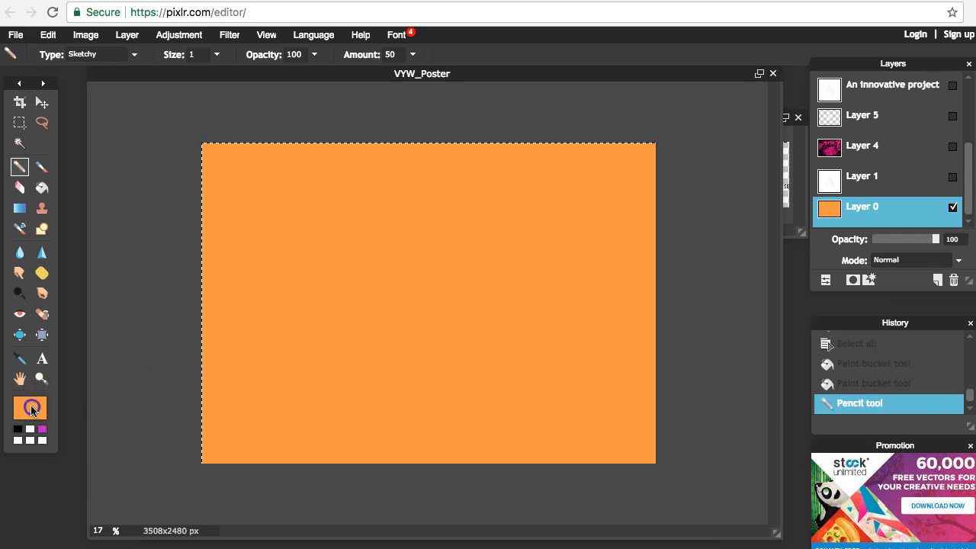
click(614, 368)
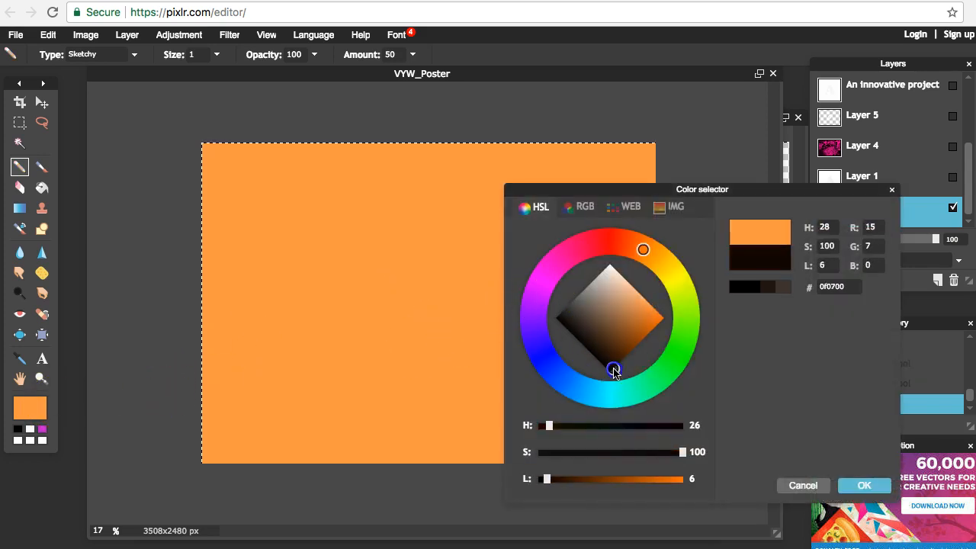
click(865, 486)
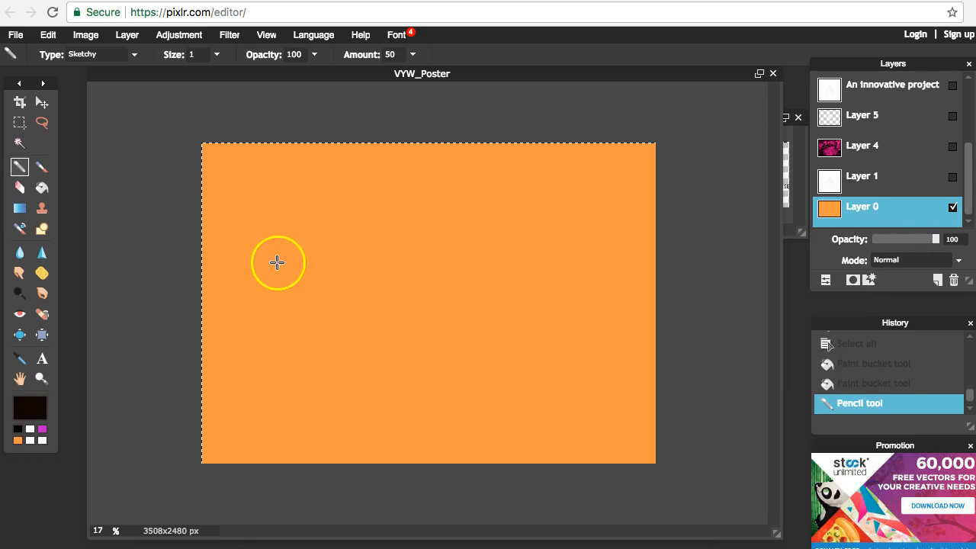
mouse_move(431, 279)
mouse_down()
mouse_move(383, 294)
mouse_move(379, 324)
mouse_move(447, 277)
mouse_move(419, 280)
mouse_move(406, 306)
mouse_move(441, 257)
mouse_move(442, 328)
mouse_move(384, 260)
mouse_move(374, 318)
mouse_move(336, 283)
mouse_move(389, 229)
mouse_up()
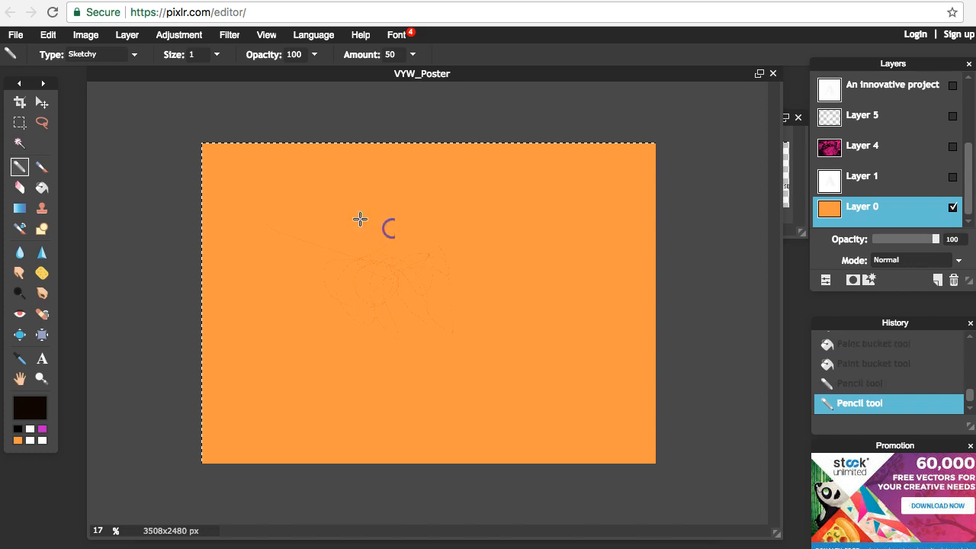
Set the pencil size to 7 and draw several looping Sketchy strokes around the middle of the orange layer
click(216, 55)
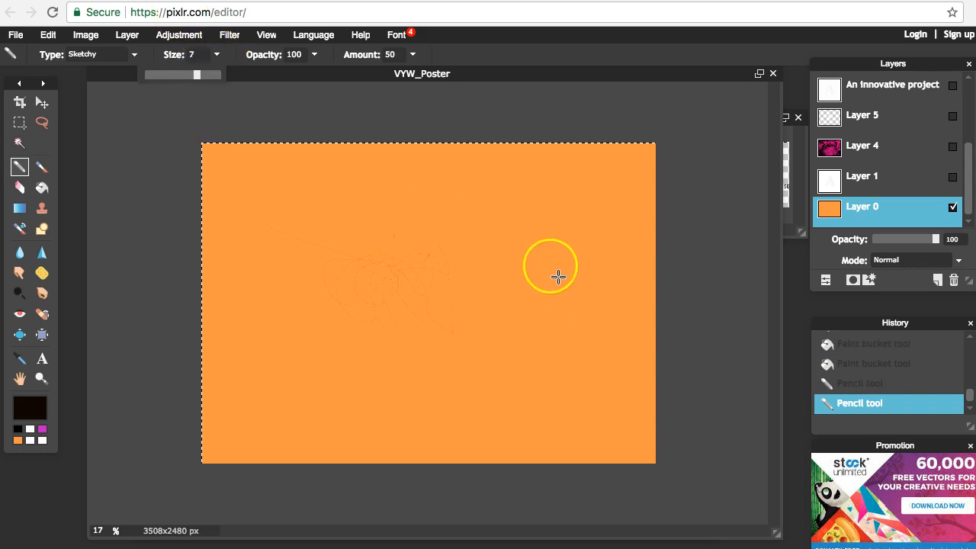
drag(519, 235, 464, 294)
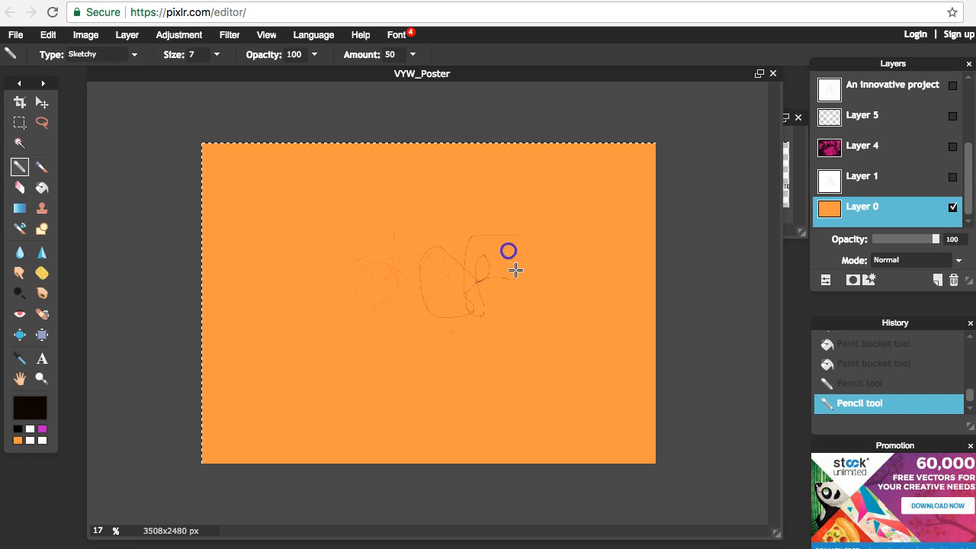
drag(496, 275, 569, 213)
drag(435, 249, 402, 187)
Set the pencil amount to 100 and add denser Sketchy strokes over the upper middle of the drawing
click(412, 54)
drag(383, 76, 425, 80)
drag(417, 191, 398, 284)
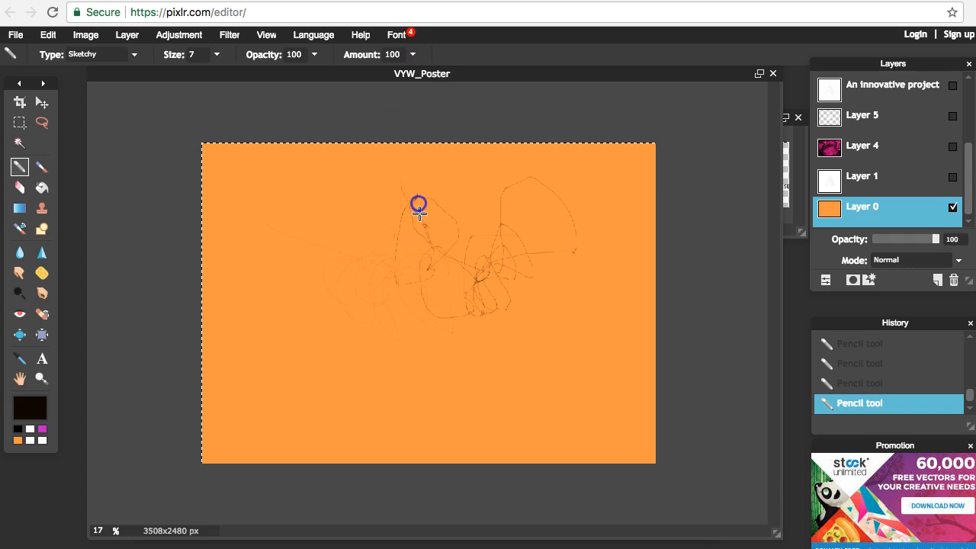
drag(416, 255, 400, 234)
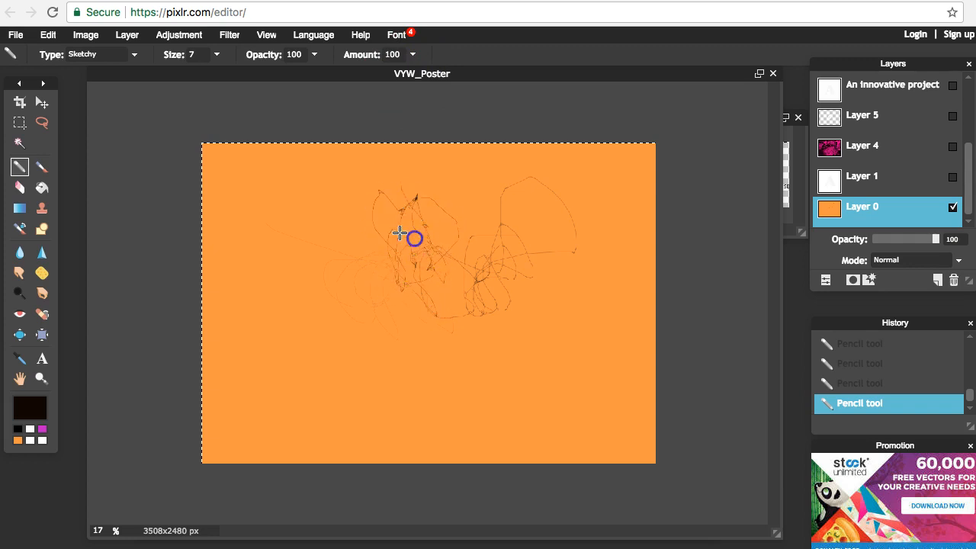
drag(404, 192, 412, 200)
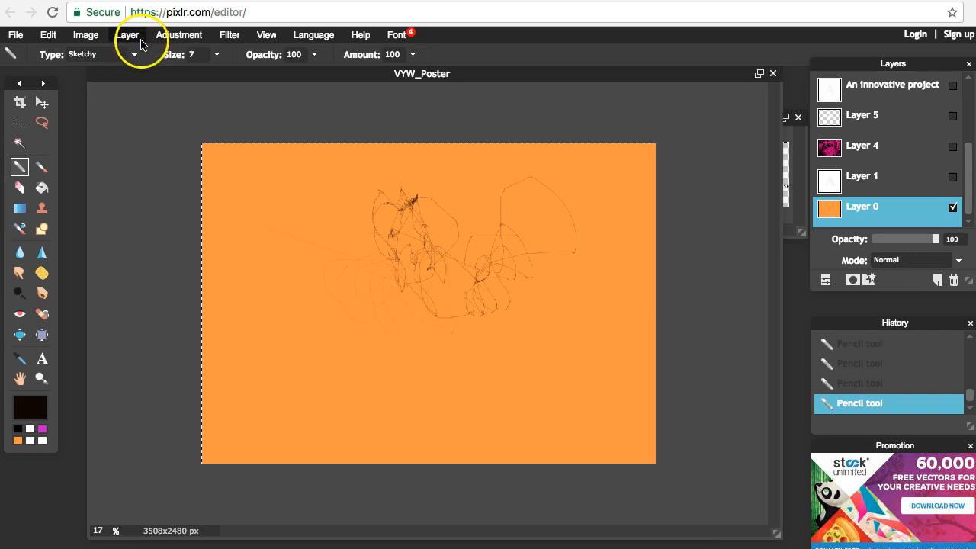
Switch the pencil type to Ink and draw an angular, triangle-like line beside the sketchy scribbles
click(134, 54)
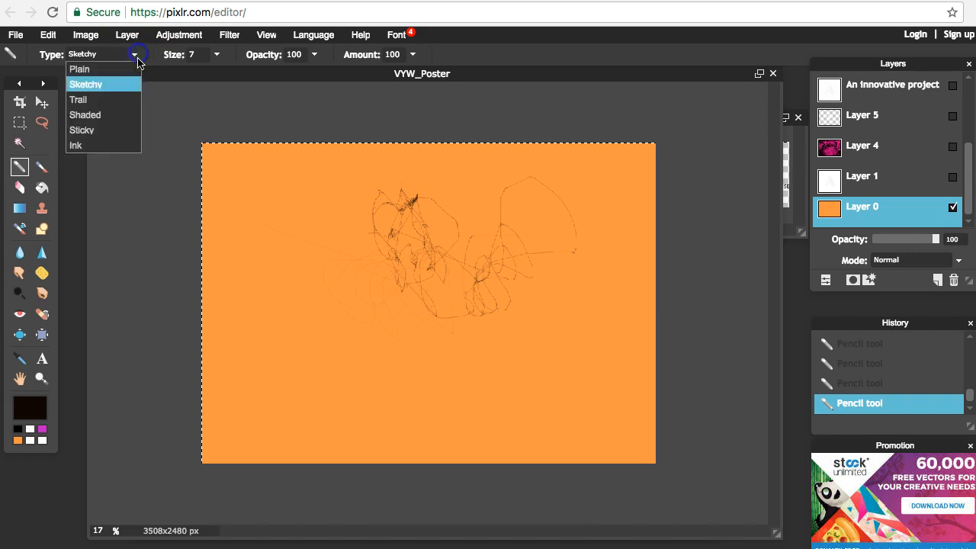
click(90, 145)
drag(314, 196, 313, 316)
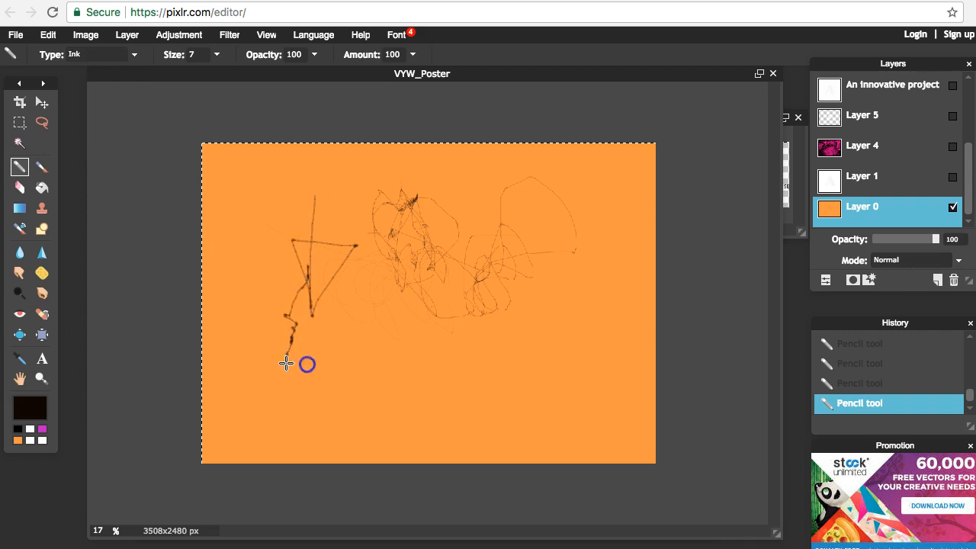
Draw a thick Ink scribble on the orange layer below the sketchy drawing
mouse_move(297, 404)
mouse_down()
mouse_move(328, 449)
mouse_move(367, 447)
mouse_up()
key(super+plus)
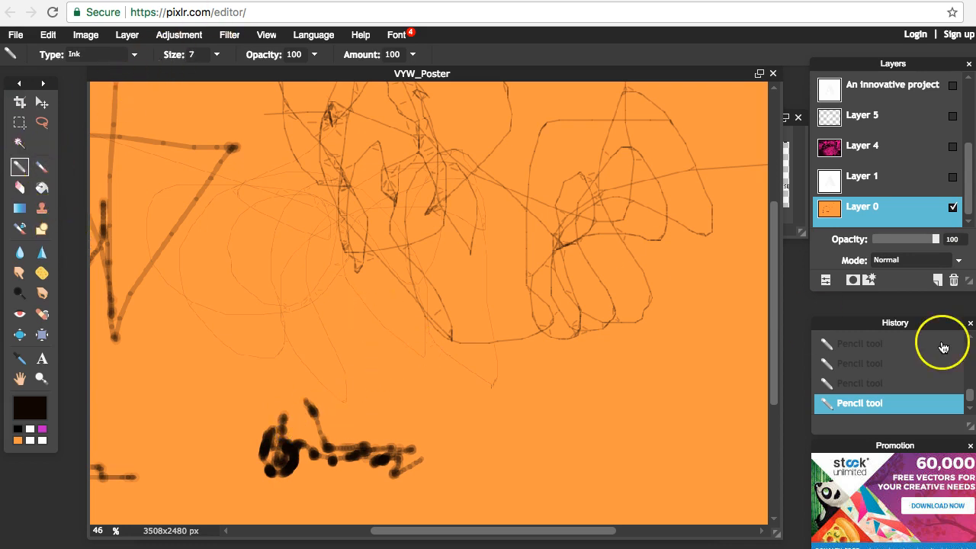
Revert the history to the first Pencil tool entry after the paint bucket fills, clearing the pencil drawings from the orange layer
click(883, 340)
mouse_move(970, 395)
mouse_down()
mouse_move(972, 365)
mouse_move(791, 345)
mouse_up()
click(866, 372)
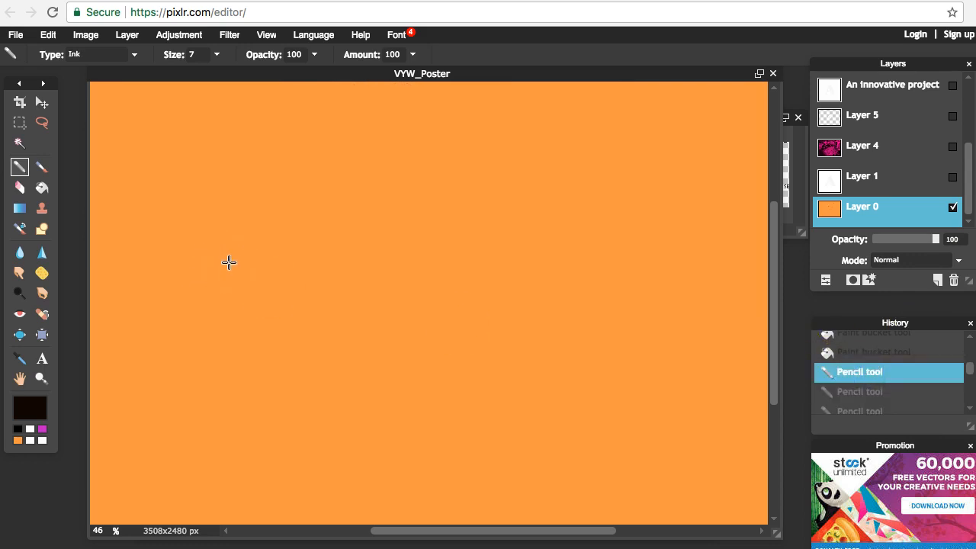
Try shifting the orange Layer 0 sideways with the Move tool, and revert the history to the Pencil tool entry before the moves
click(32, 106)
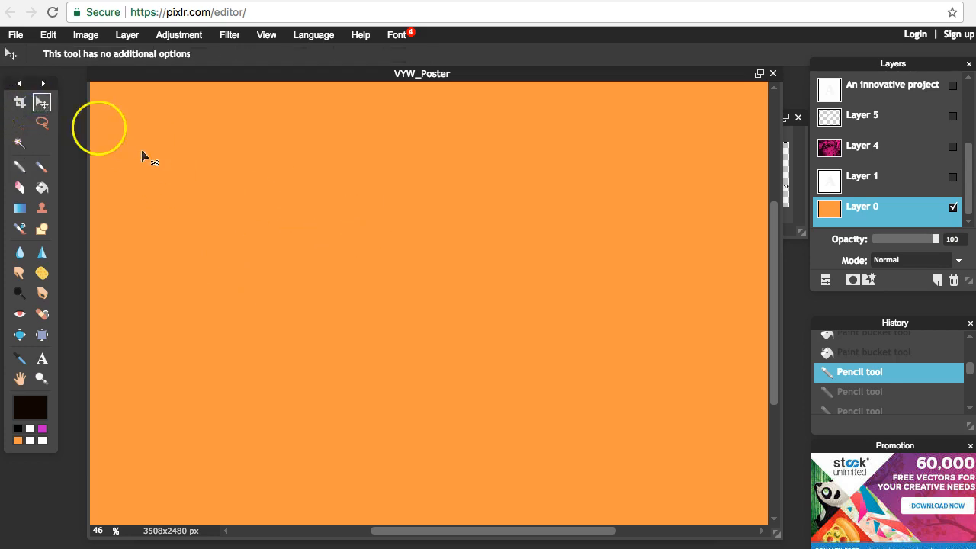
click(42, 106)
click(372, 251)
mouse_move(371, 254)
mouse_down()
mouse_move(316, 207)
mouse_move(360, 251)
mouse_up()
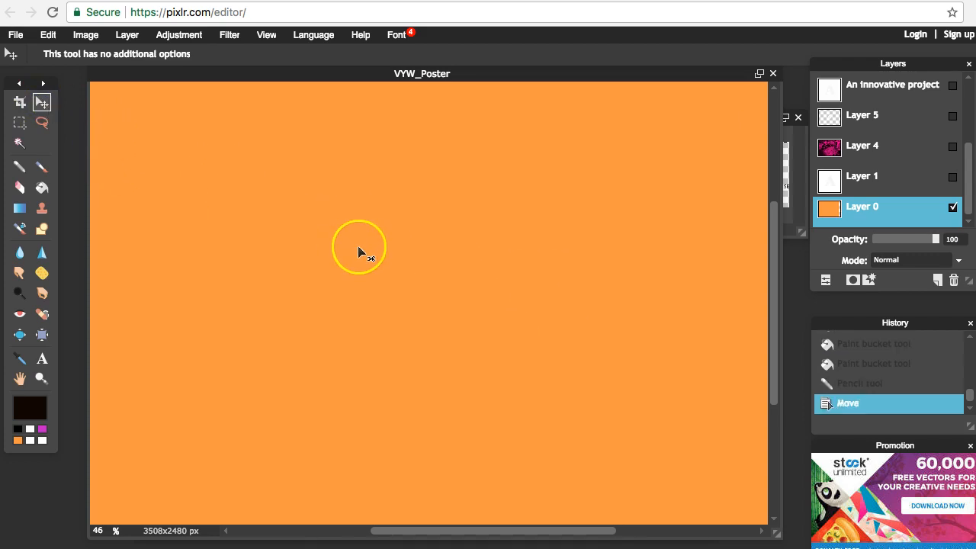
scroll(358, 253, down, 3)
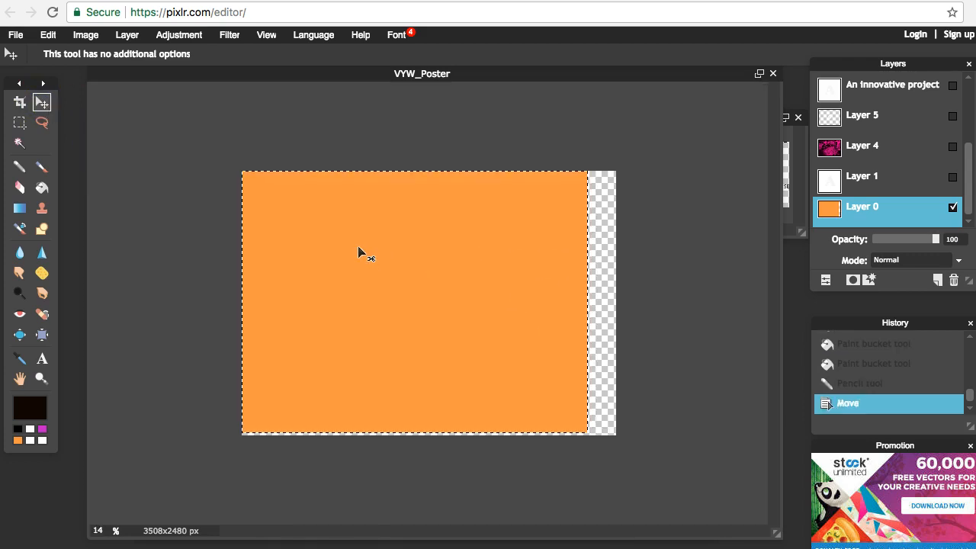
mouse_move(371, 259)
mouse_down()
mouse_move(414, 277)
mouse_move(382, 261)
mouse_up()
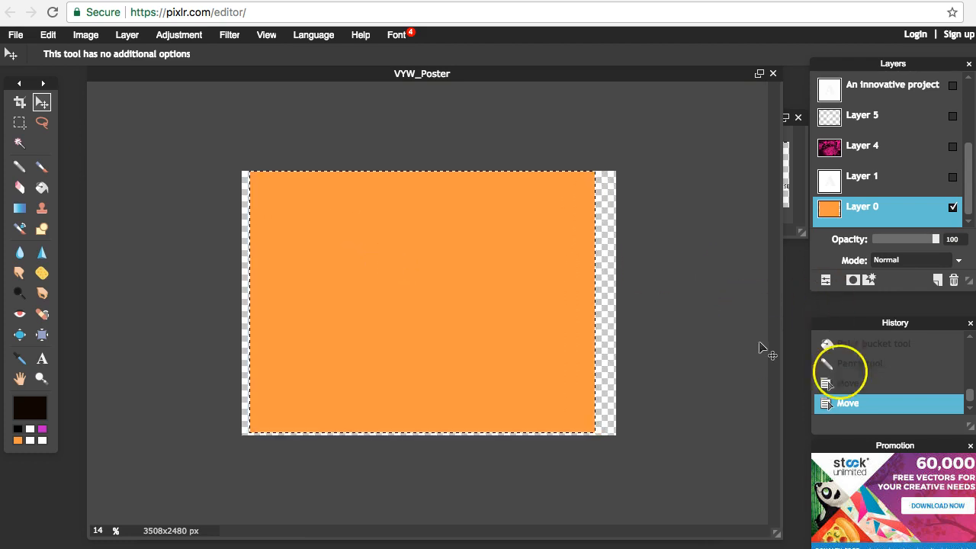
click(878, 384)
click(888, 364)
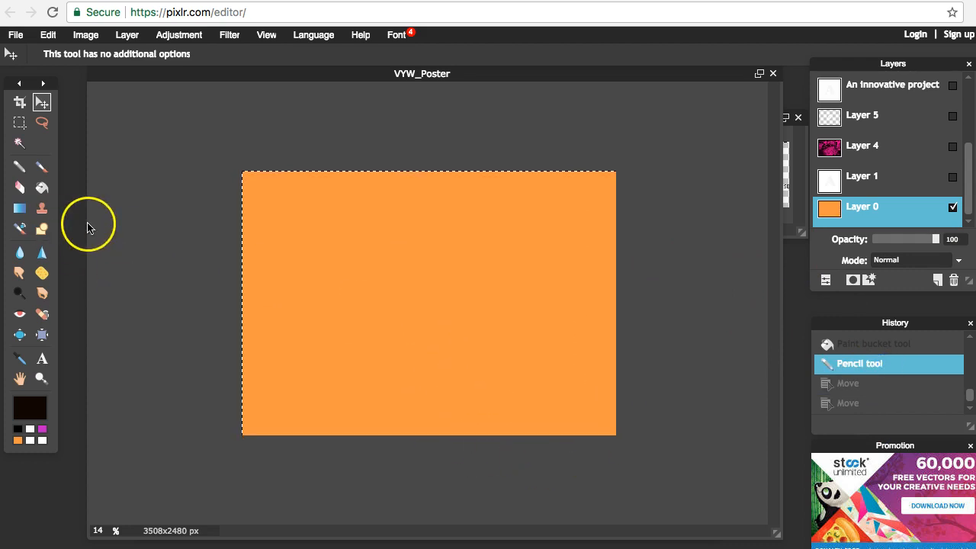
Move the VYW_Poster window aside and marquee-select the green robot in the upper-left corner of the Cartoon-Funny-Robots-vector image
drag(236, 76, 381, 83)
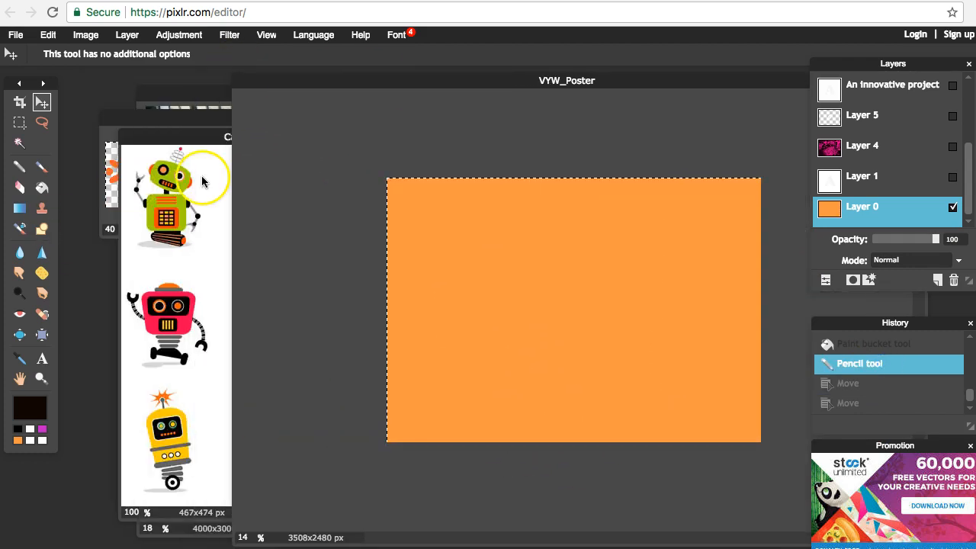
click(203, 180)
click(20, 122)
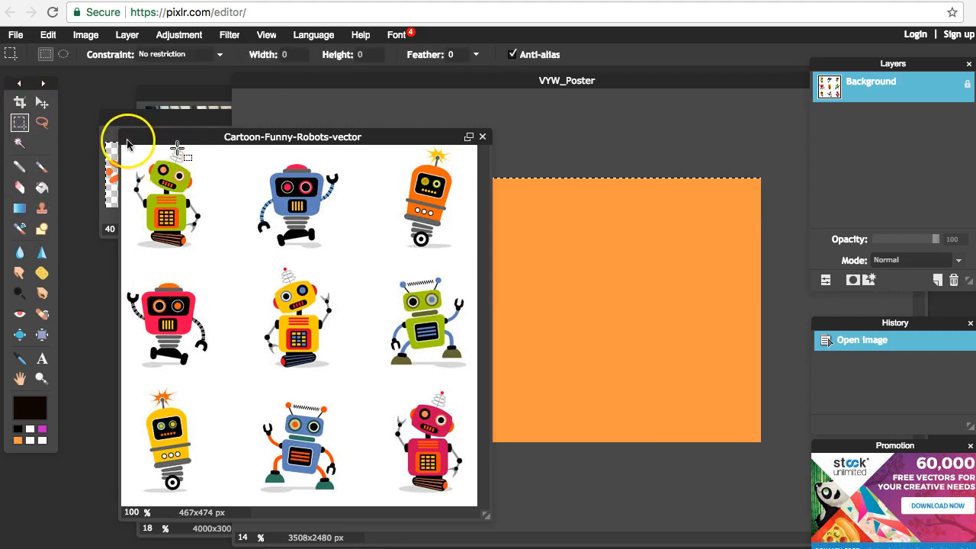
drag(129, 148, 154, 169)
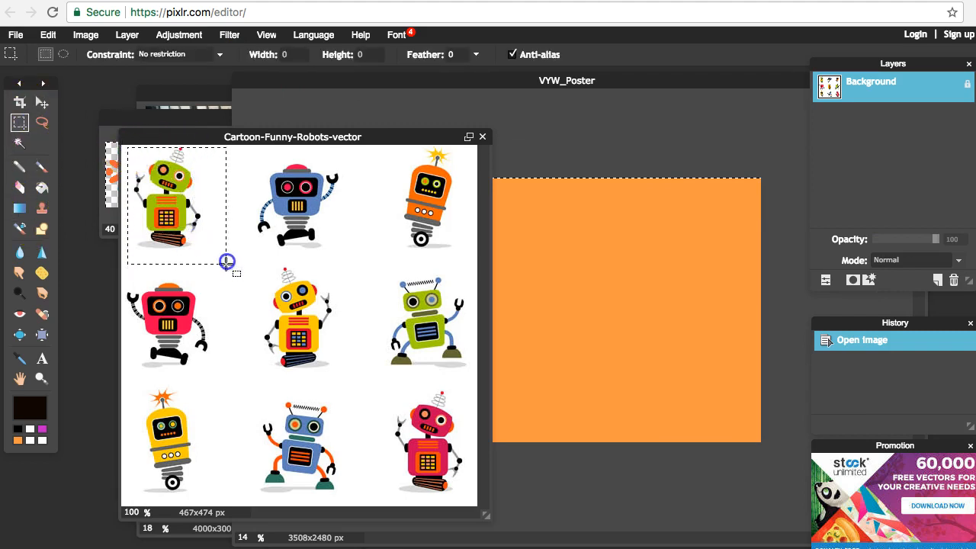
drag(213, 261, 213, 261)
Copy the selected green robot and paste it into VYW_Poster as a new layer
key(ctrl+c)
click(596, 223)
key(ctrl+v)
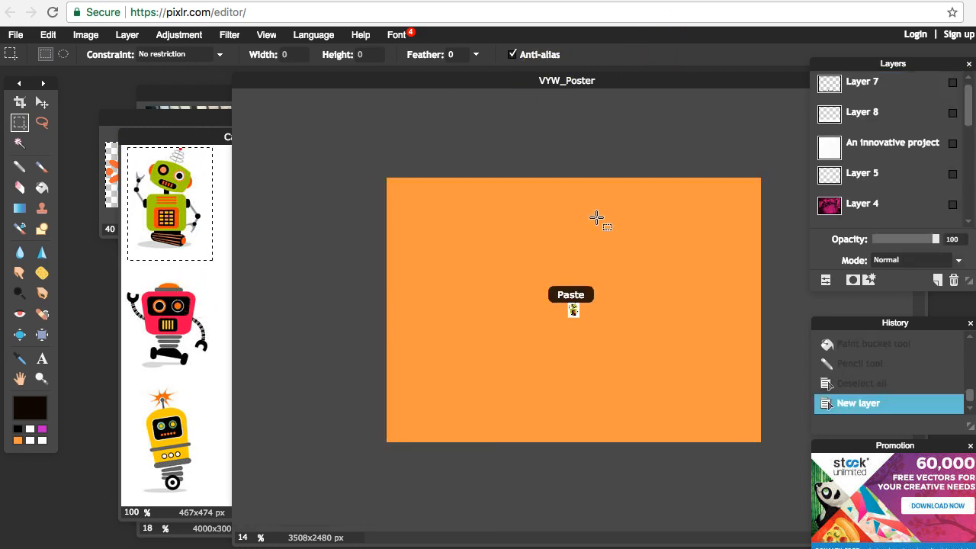
Enlarge the pasted robot with Free transform to somewhat over a third of the canvas height, keeping it centred
click(83, 40)
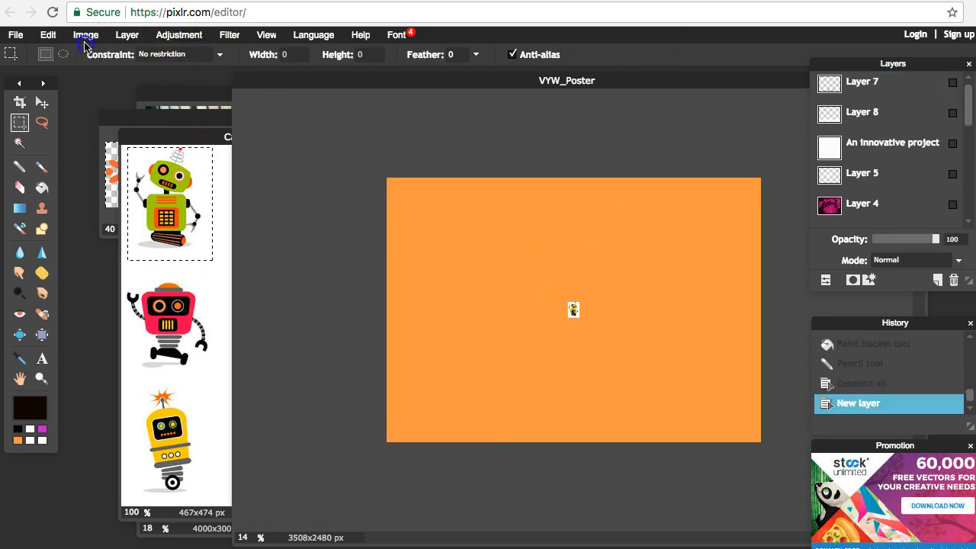
click(48, 35)
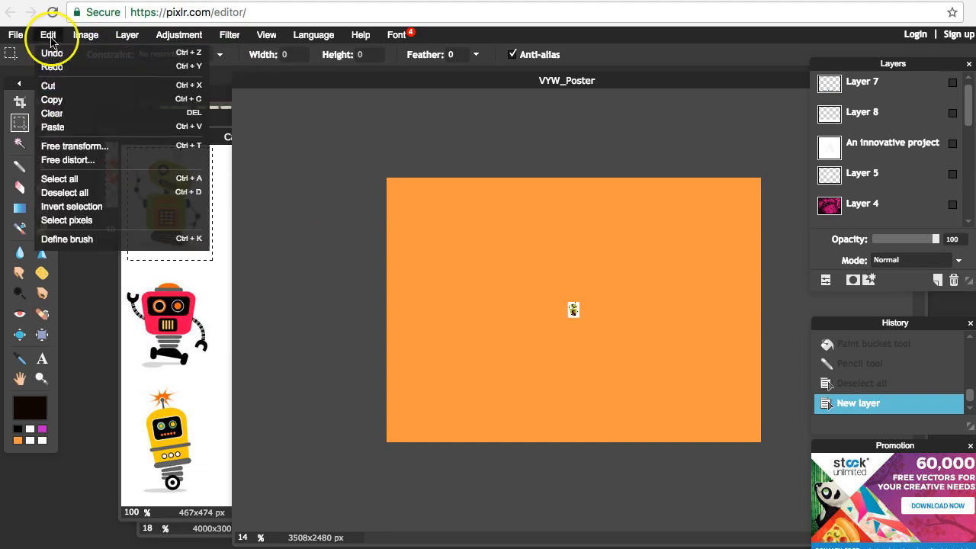
click(52, 149)
drag(582, 300, 676, 259)
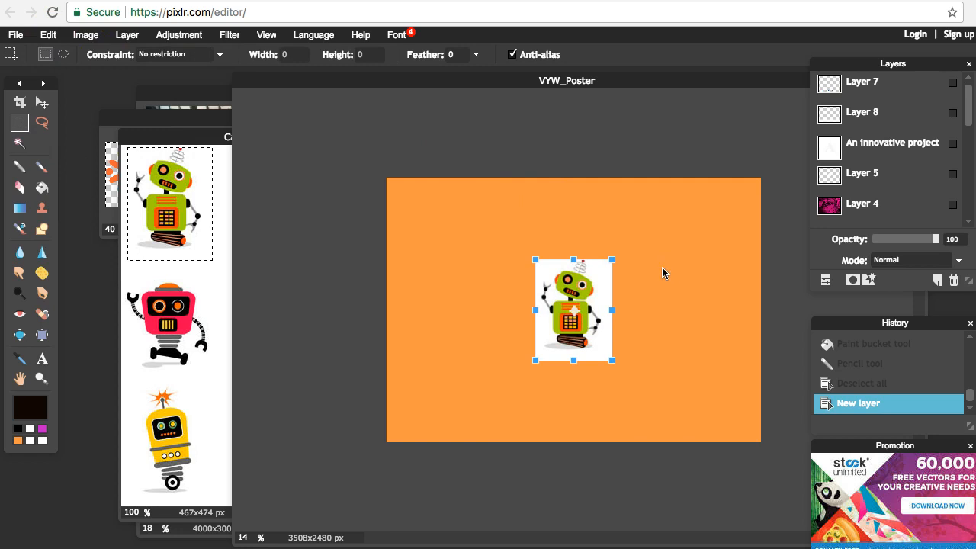
key(Return)
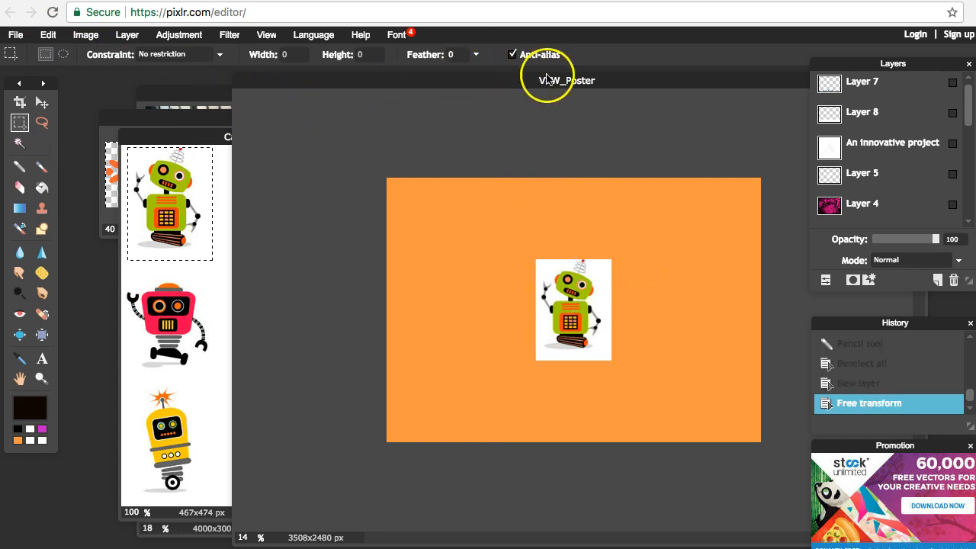
Reposition the poster window and enlarge the robot again with Free transform until it spans nearly the full canvas height near the middle
double_click(686, 81)
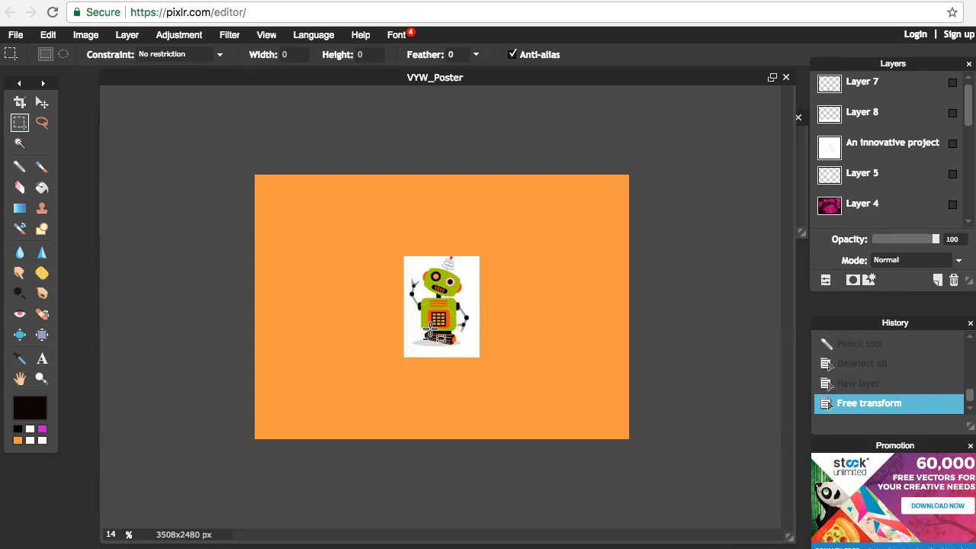
click(84, 36)
click(48, 35)
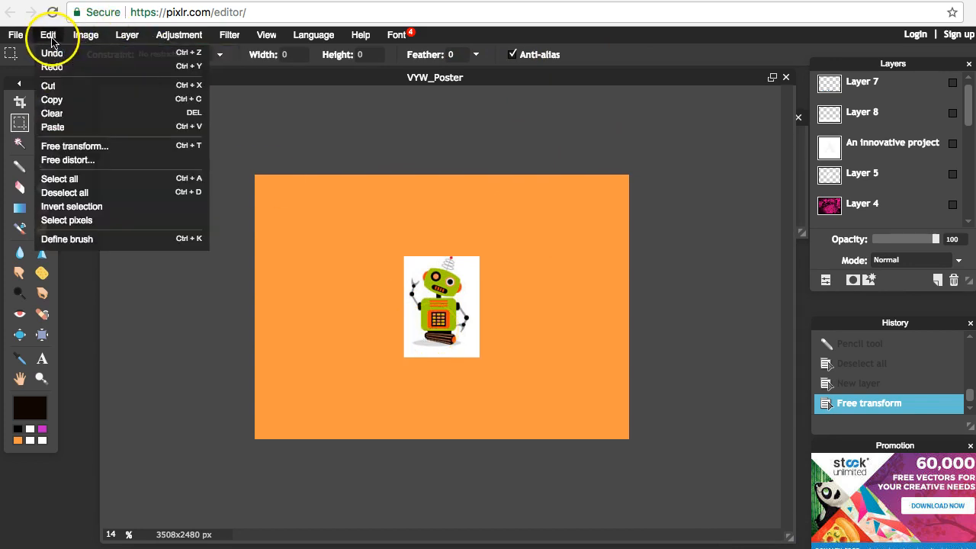
click(68, 144)
drag(480, 257, 595, 190)
mouse_move(432, 328)
mouse_down()
mouse_move(409, 453)
mouse_move(429, 336)
mouse_up()
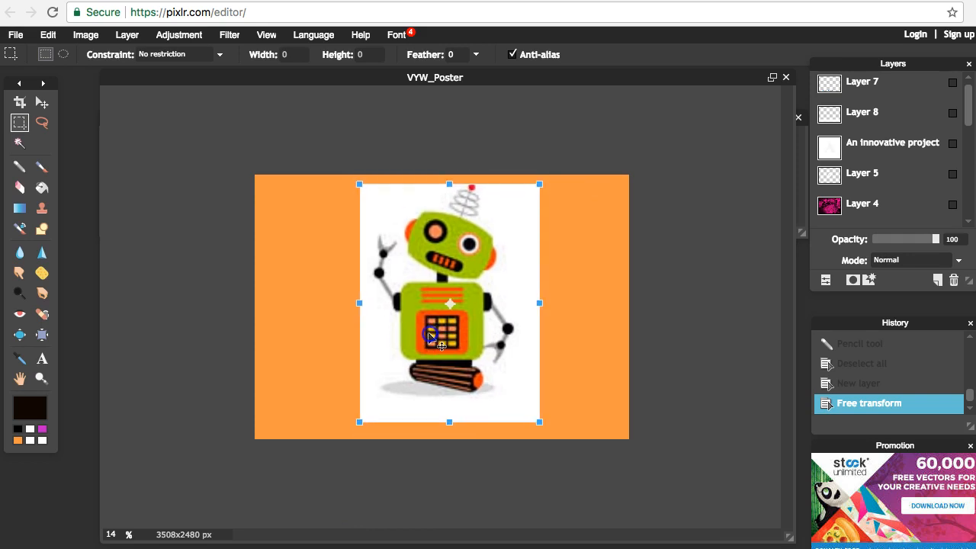
key(Return)
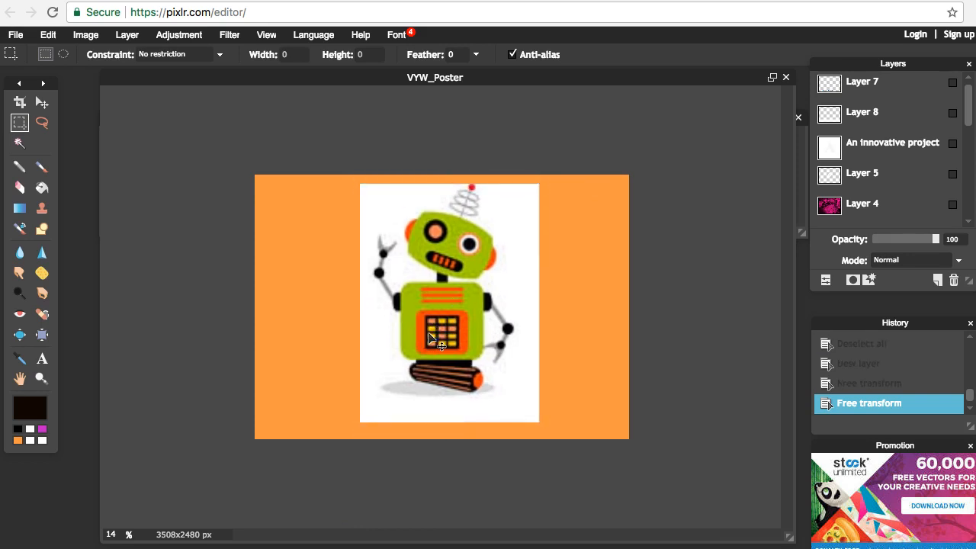
Scale the robot image proportionally down to a little under half its size with Free transform, keeping it centred on the orange poster
click(47, 34)
click(93, 146)
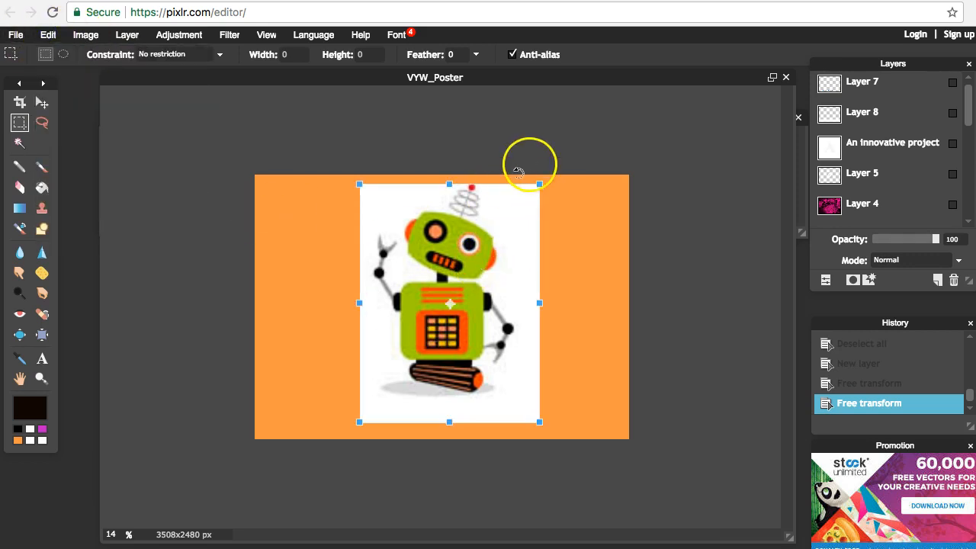
drag(537, 193, 494, 234)
key(Return)
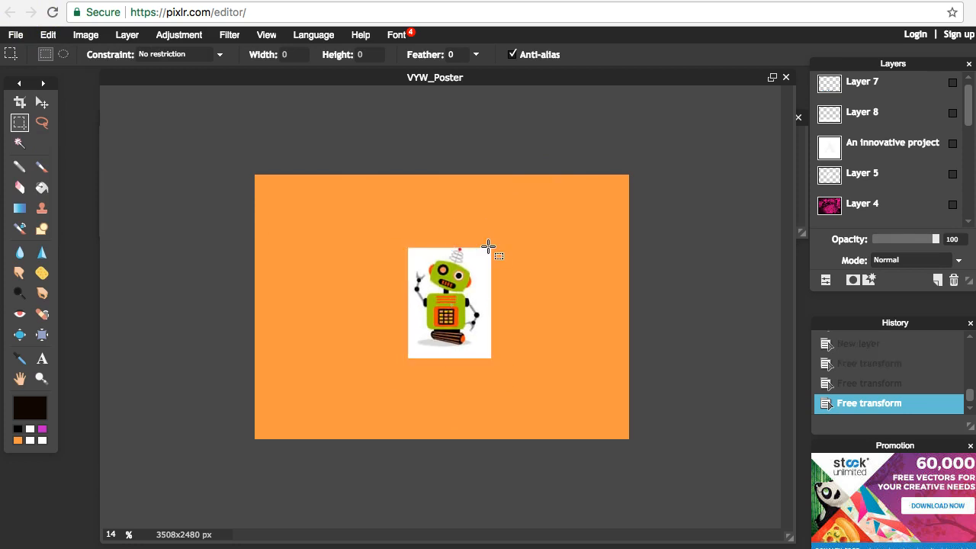
Set up the Wand tool with a tolerance of 20 for selecting the robot image's background
key(ctrl+plus)
key(ctrl+plus)
key(ctrl+minus)
key(ctrl+minus)
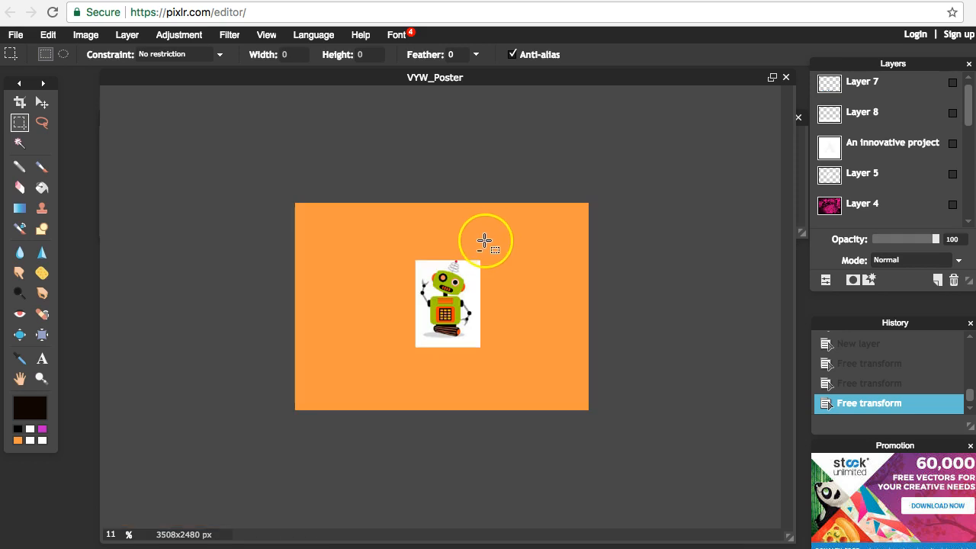
key(ctrl+plus)
key(ctrl+plus)
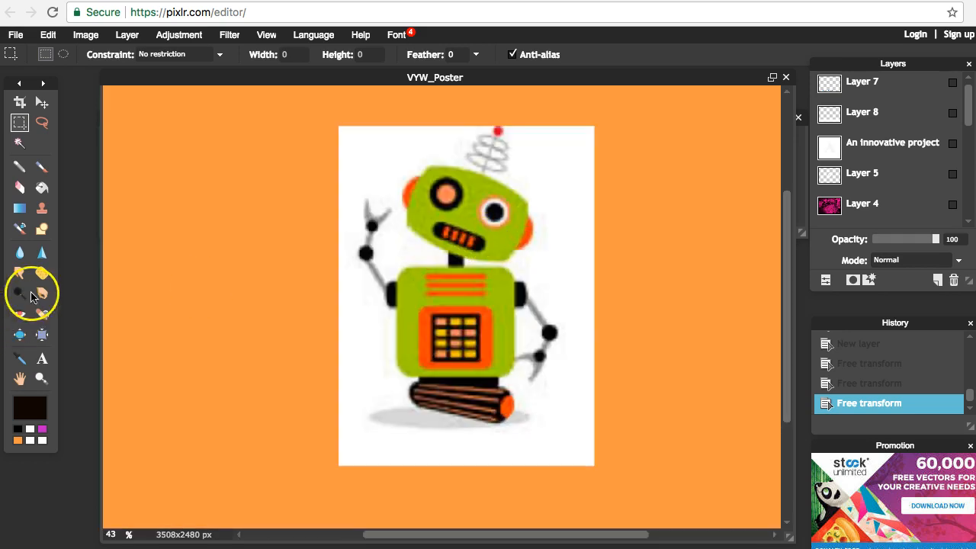
click(20, 144)
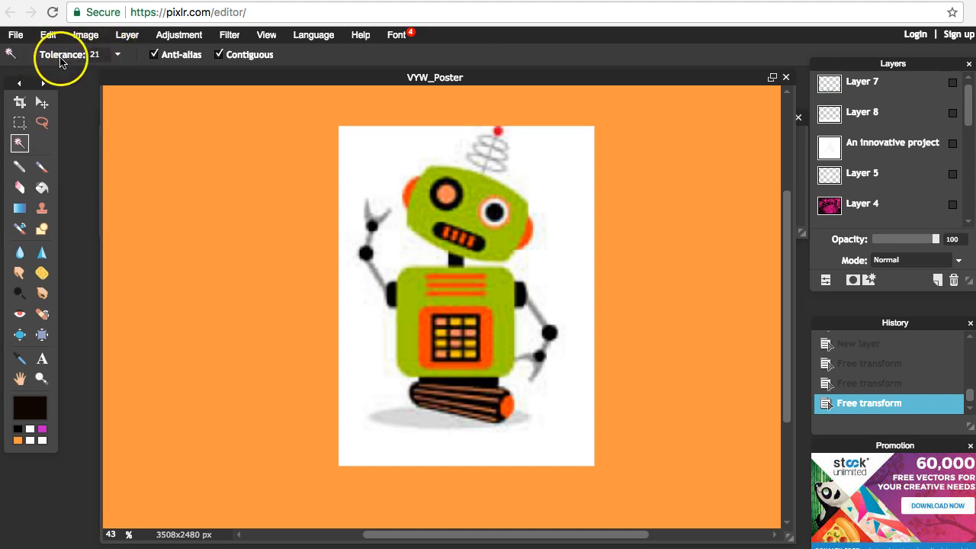
click(117, 54)
mouse_move(54, 74)
mouse_down()
mouse_move(112, 75)
mouse_move(49, 74)
mouse_move(67, 75)
mouse_up()
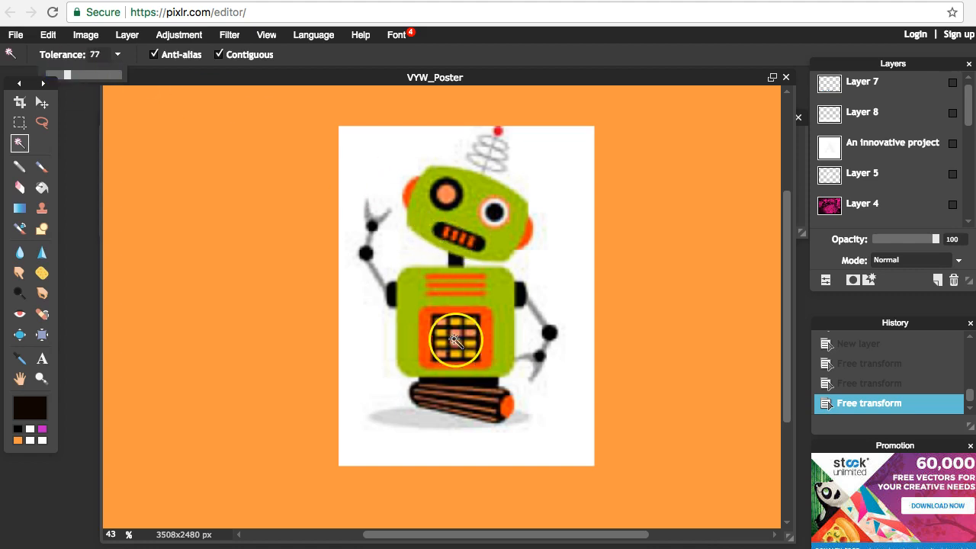
drag(67, 75, 60, 76)
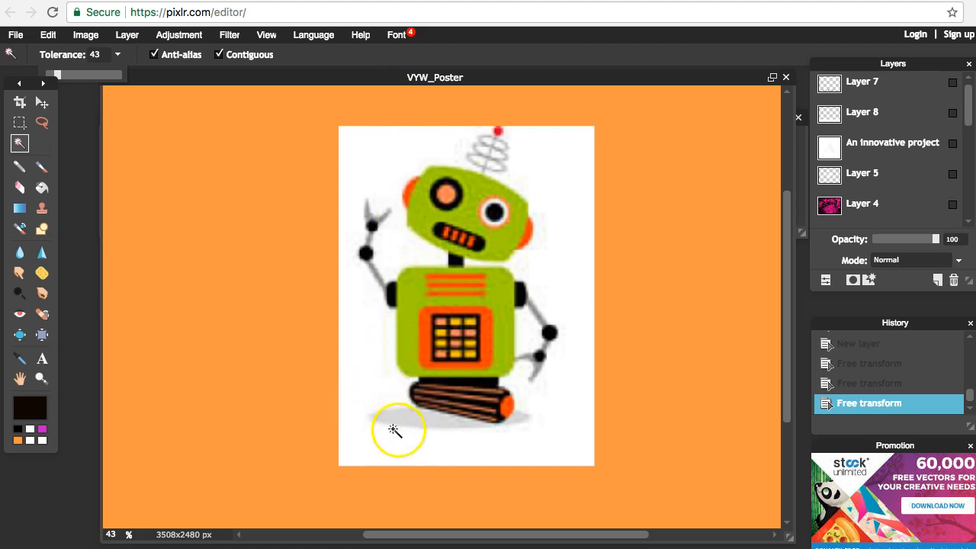
click(118, 54)
click(99, 56)
click(118, 55)
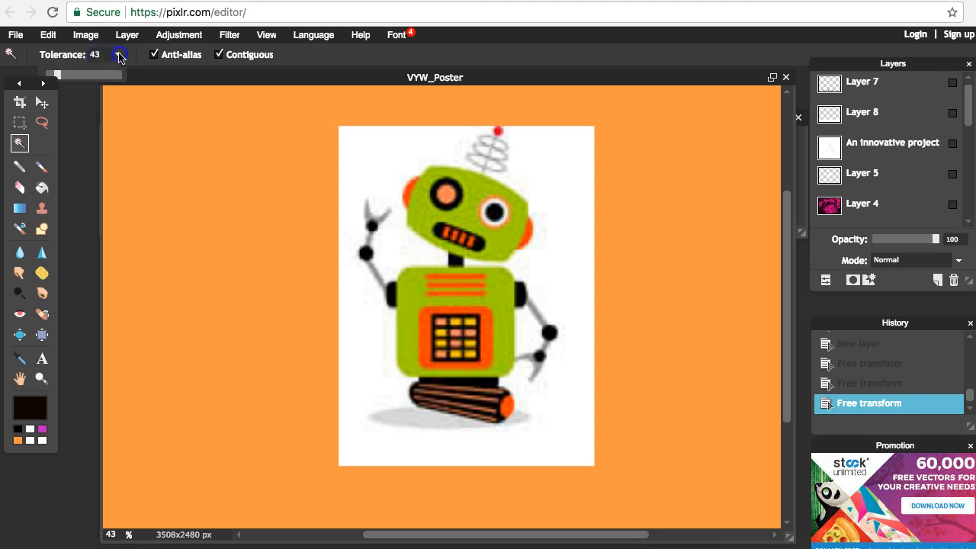
drag(52, 77, 49, 74)
Select the white background around the robot, including the antenna gaps and ground shadow, and clear it
click(560, 174)
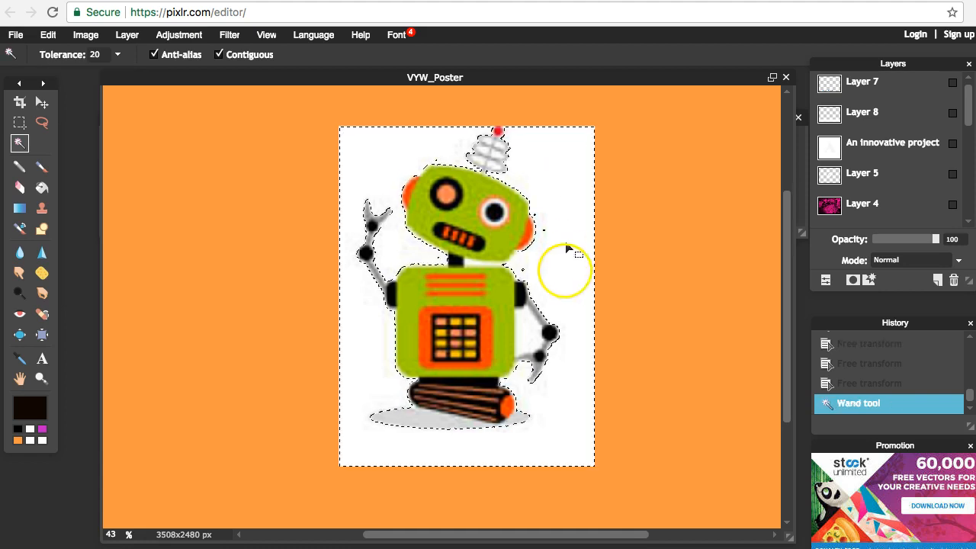
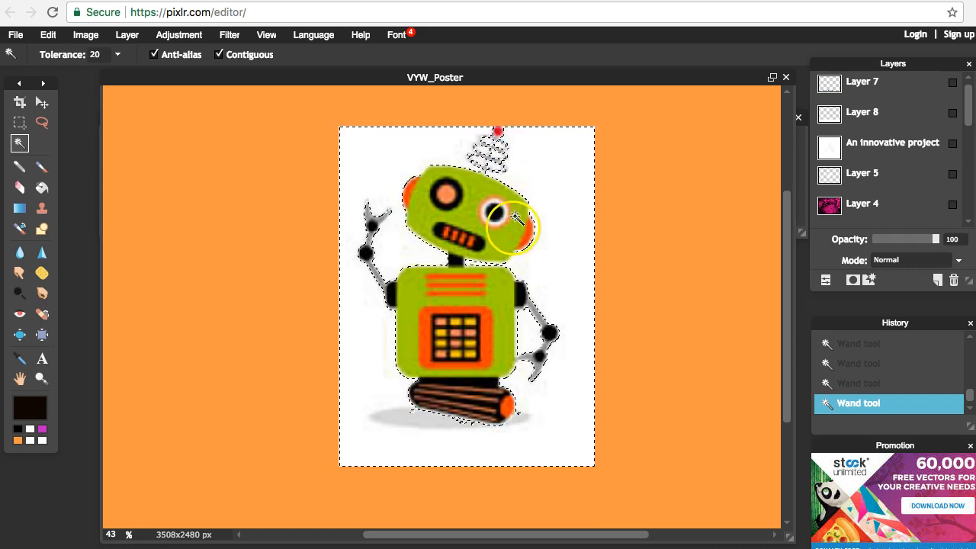
key(Delete)
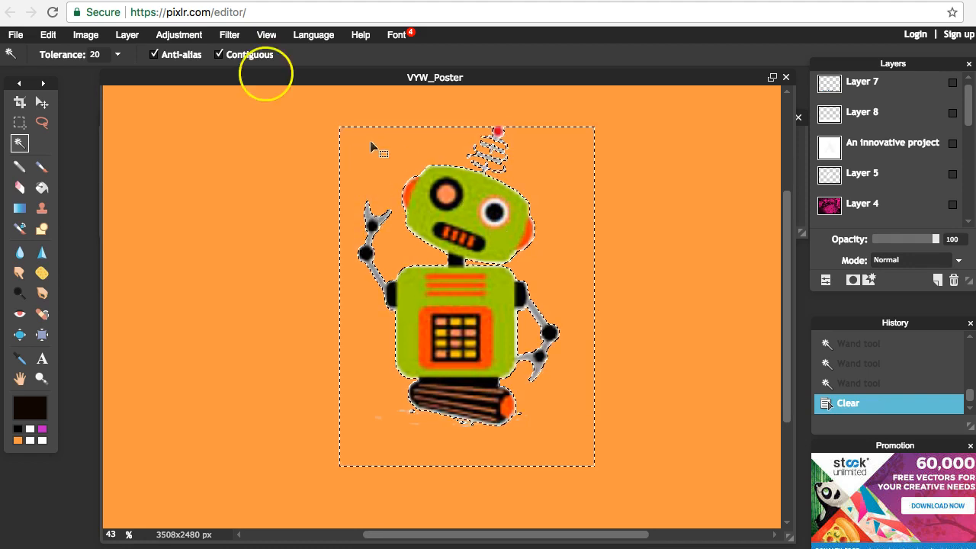
Replace the wand selection with a selection of the whole canvas, using the Marquee tool
click(19, 122)
right_click(495, 260)
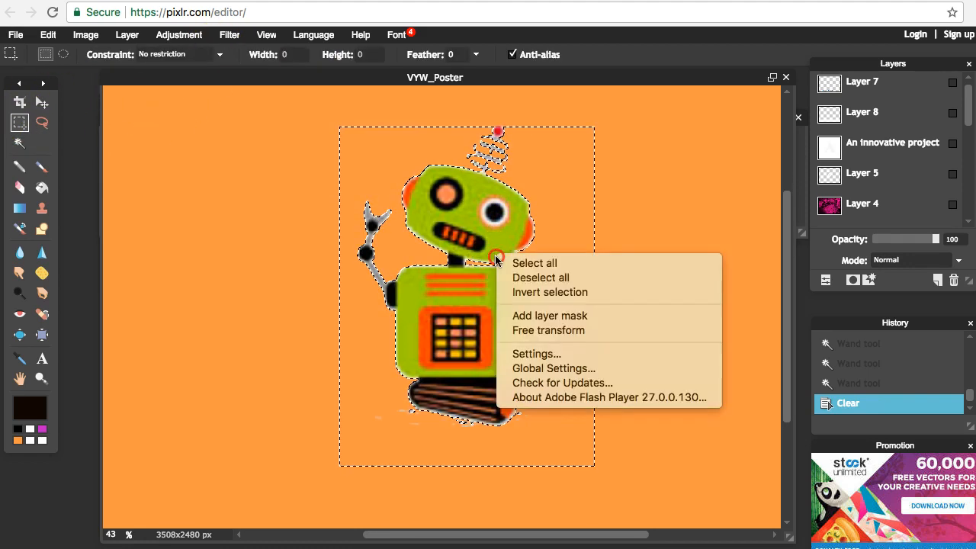
click(601, 263)
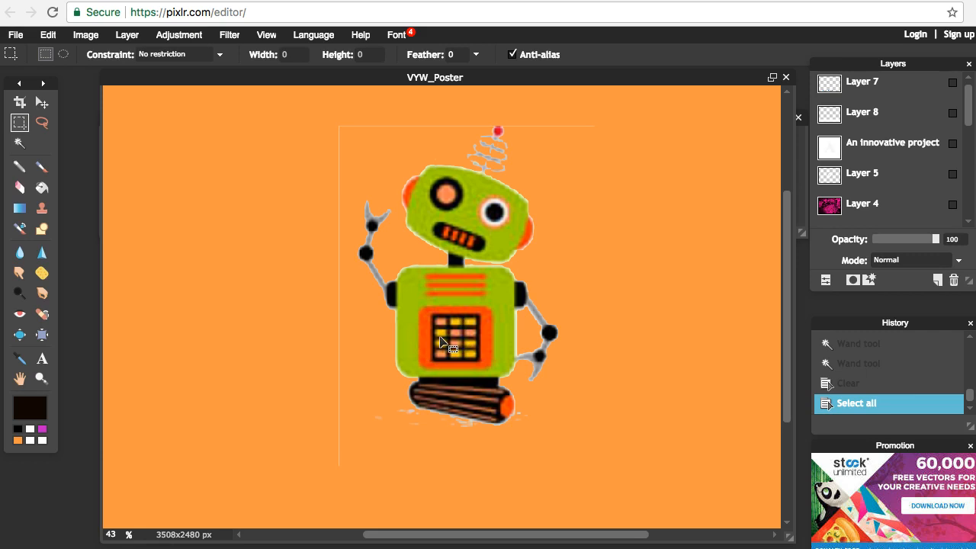
click(345, 130)
click(383, 169)
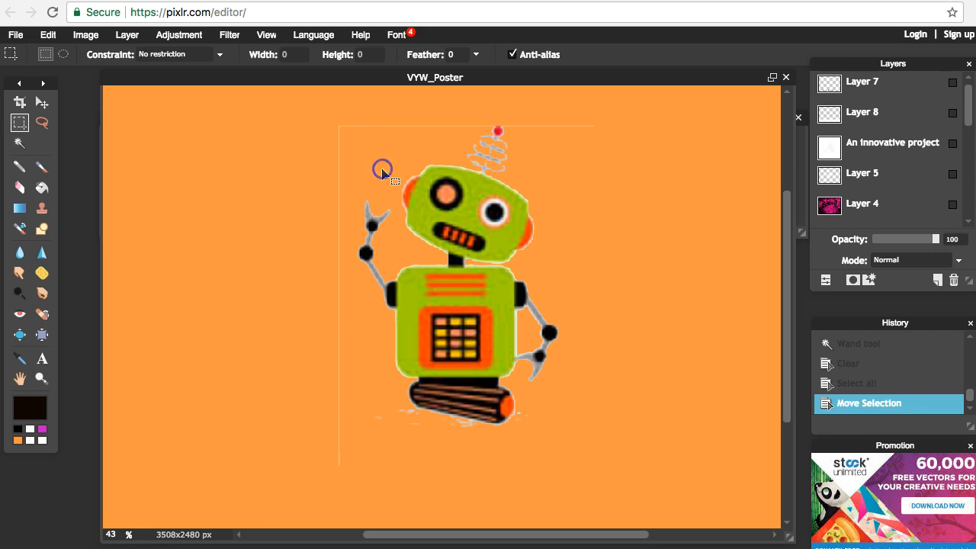
click(349, 165)
click(316, 216)
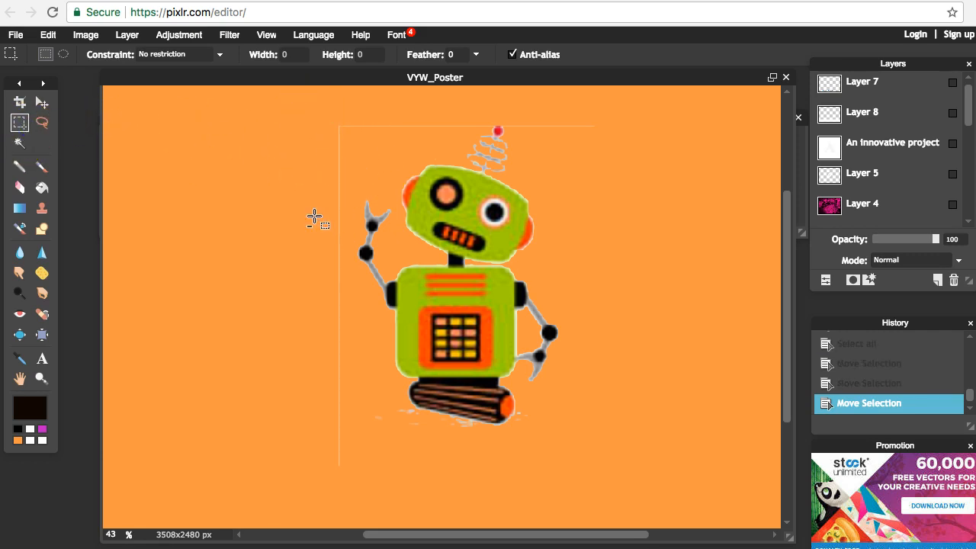
key(ctrl+a)
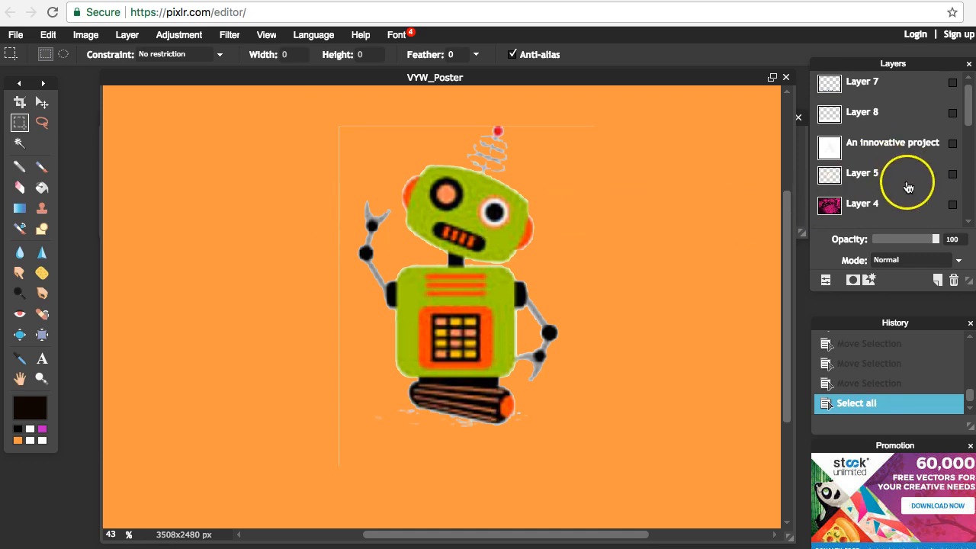
Hide and reshow Layer 9 to check which parts of the picture belong to it
scroll(914, 186, down, 3)
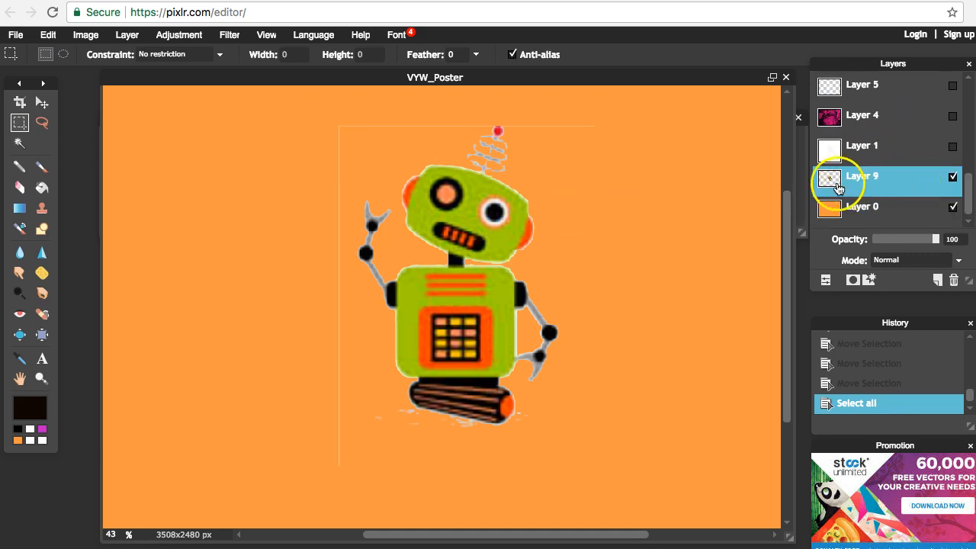
click(952, 177)
click(953, 177)
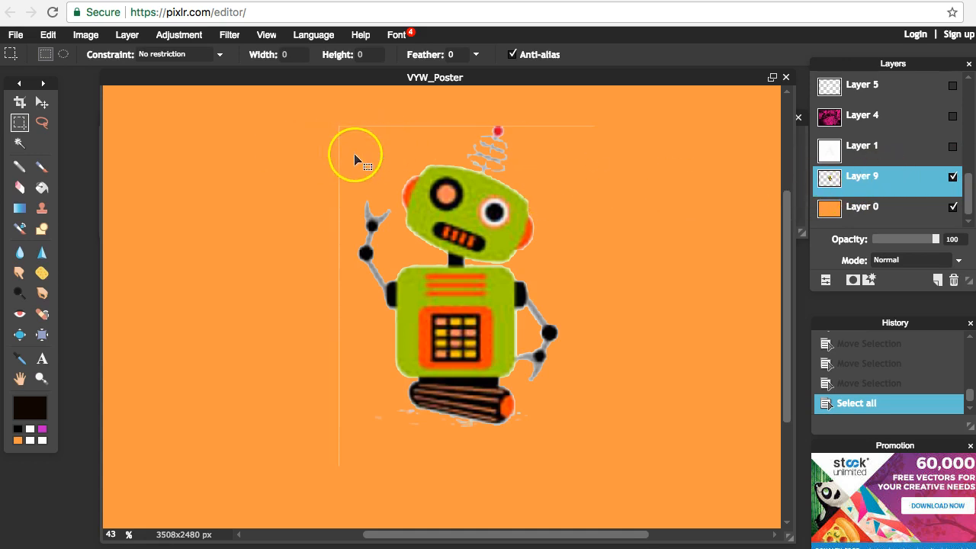
click(318, 220)
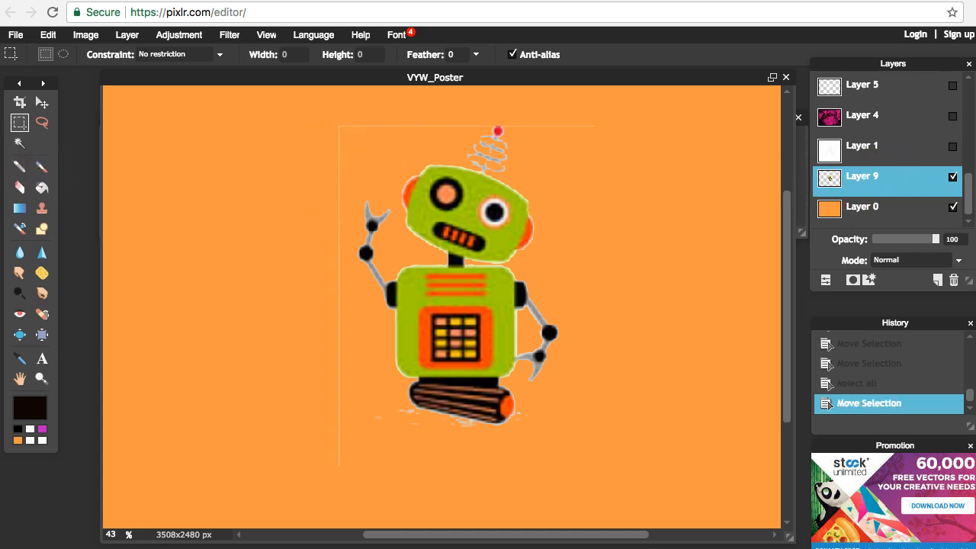
Erase the upper-left part of the leftover thin outline around the robot with the Eraser tool
click(20, 188)
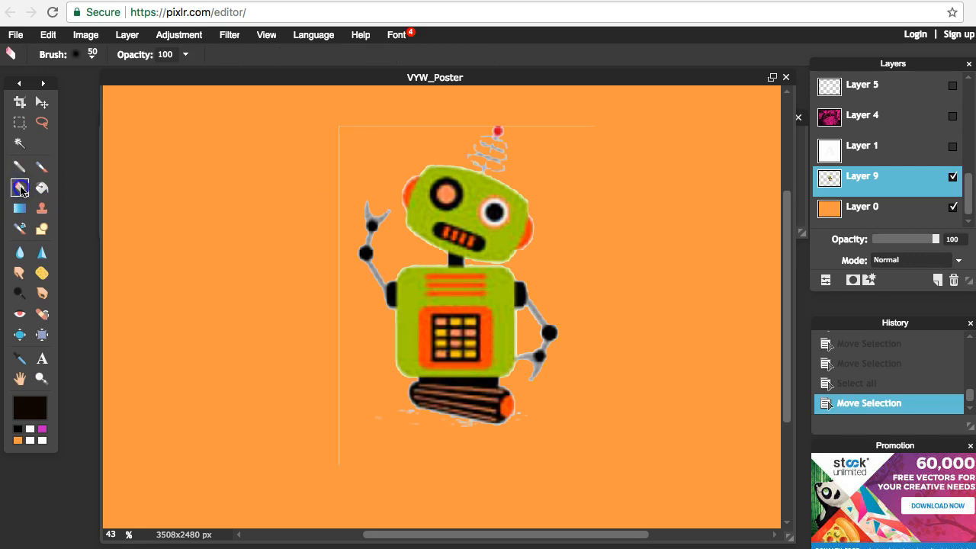
mouse_move(392, 146)
mouse_down()
mouse_move(354, 147)
mouse_move(411, 126)
mouse_move(344, 127)
mouse_up()
drag(341, 299, 341, 336)
Switch the eraser to the 70 px hard round brush and erase the remaining outline and the specks beneath the robot
click(92, 54)
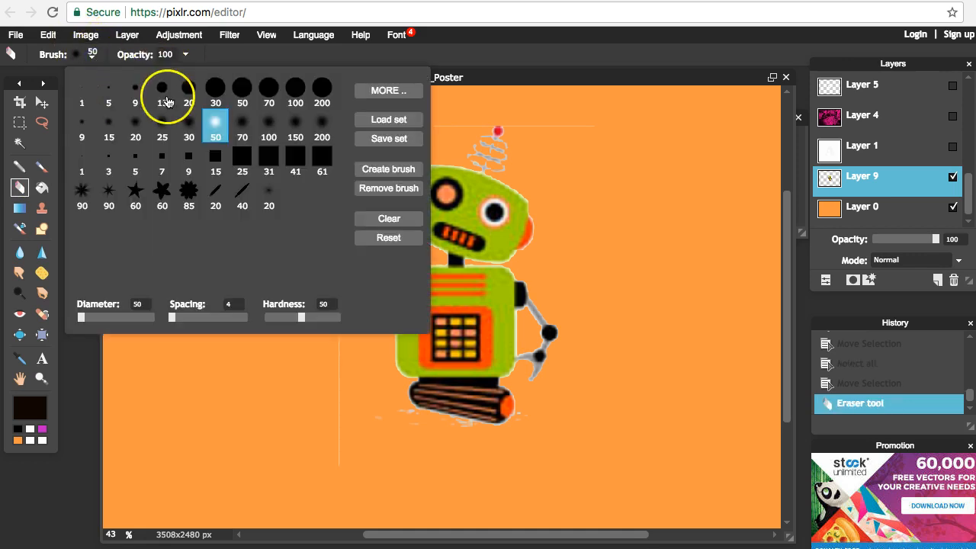
click(268, 89)
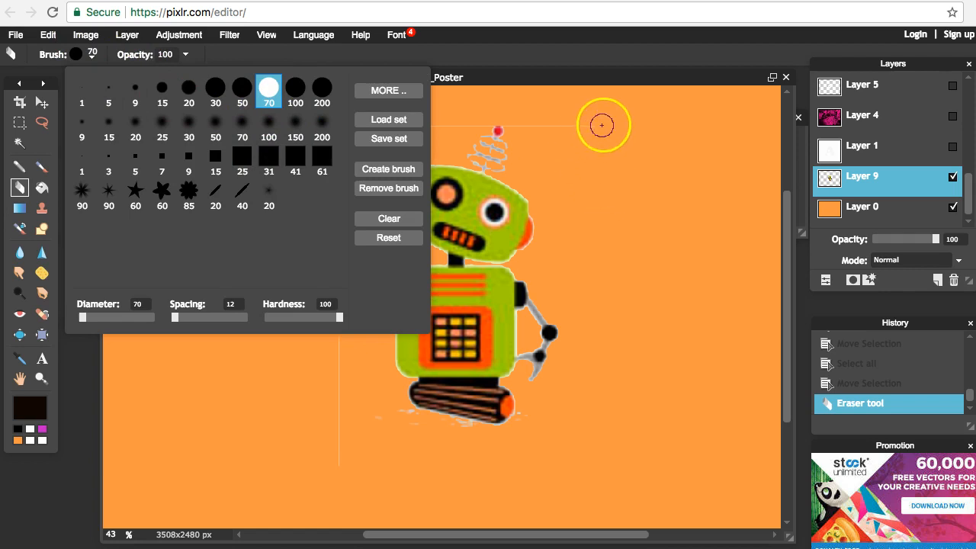
click(550, 120)
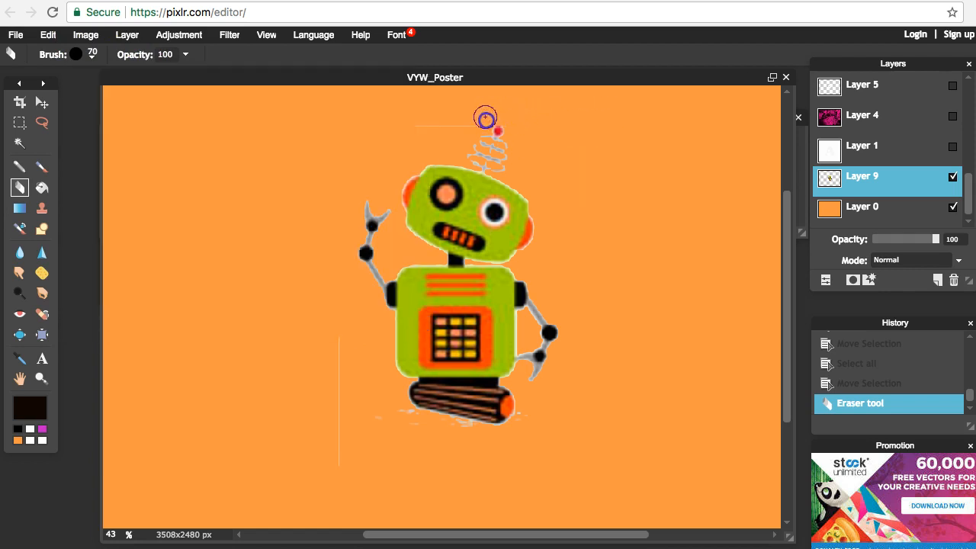
mouse_move(336, 351)
mouse_down()
mouse_move(343, 425)
mouse_move(335, 341)
mouse_move(351, 441)
mouse_move(345, 493)
mouse_move(345, 429)
mouse_move(369, 412)
mouse_up()
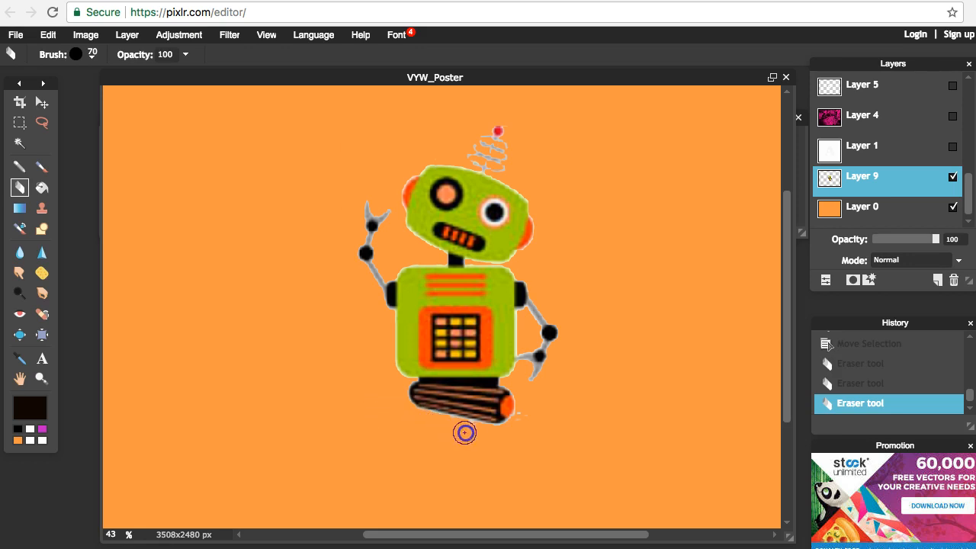
drag(473, 433, 475, 434)
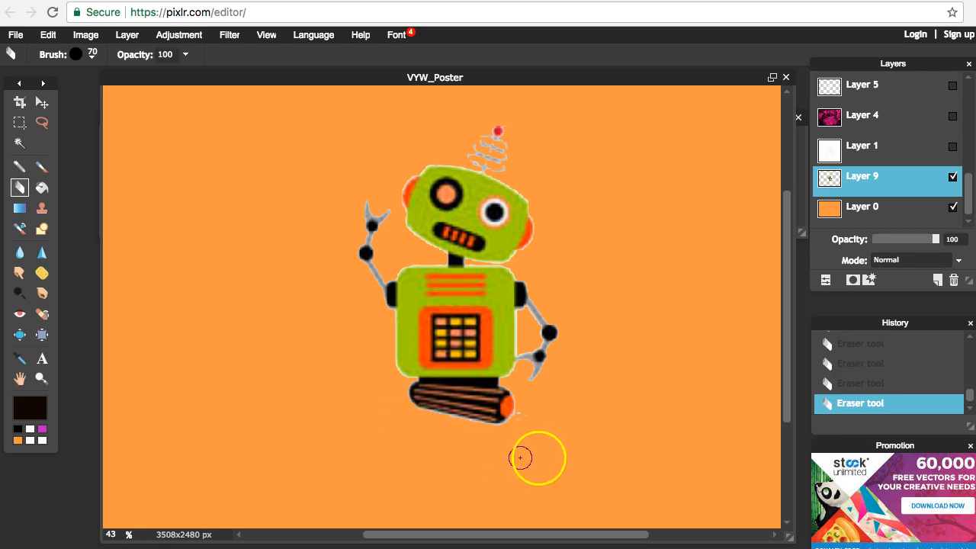
drag(532, 423, 534, 430)
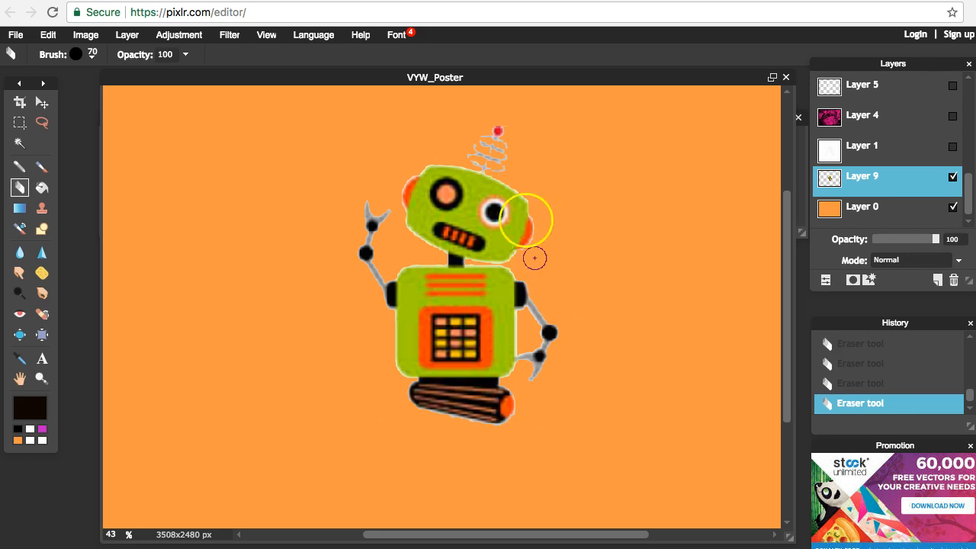
Switch the eraser to the 15 px hard round brush and erase the white fringe along the lower edge of the robot's head
scroll(521, 381, up, 5)
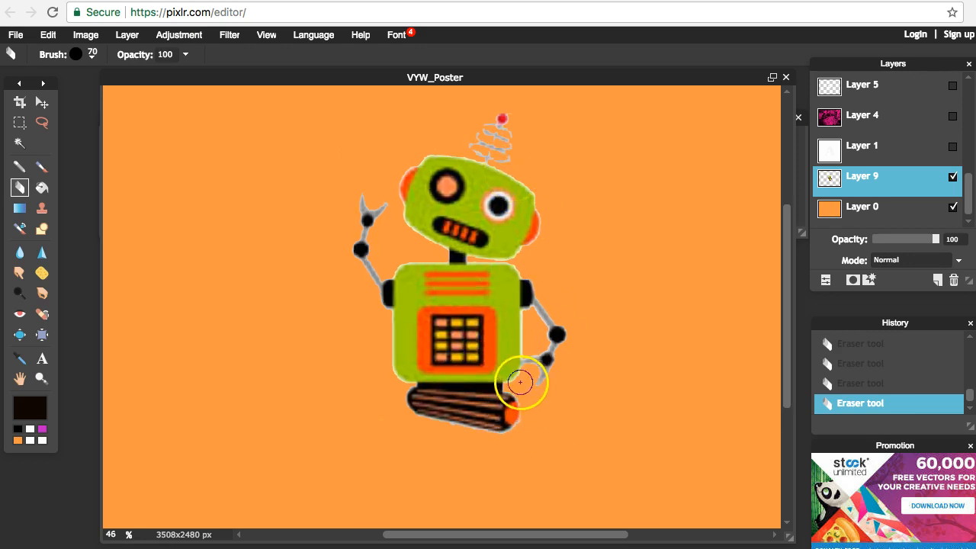
scroll(522, 385, down, 3)
scroll(522, 385, down, 3)
scroll(522, 386, up, 3)
scroll(522, 387, up, 2)
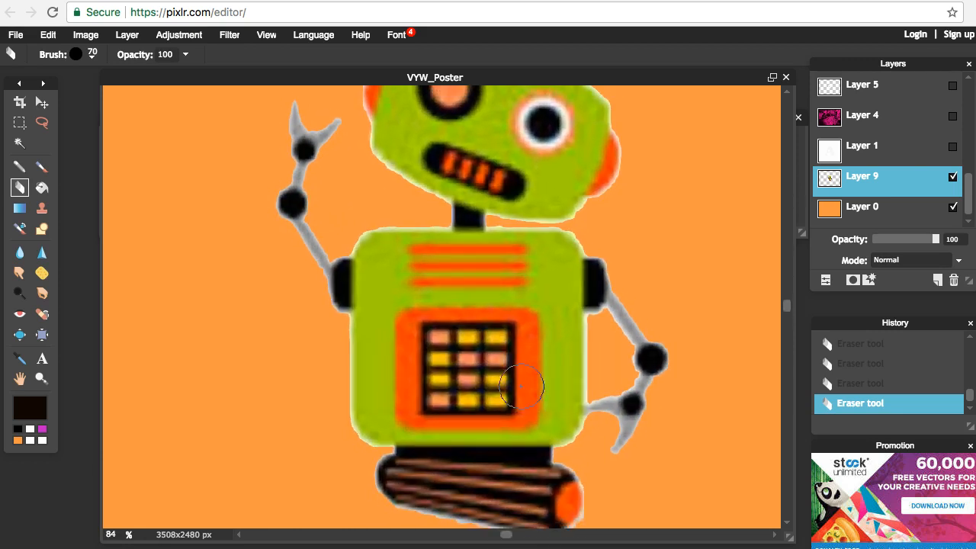
scroll(521, 387, down, 3)
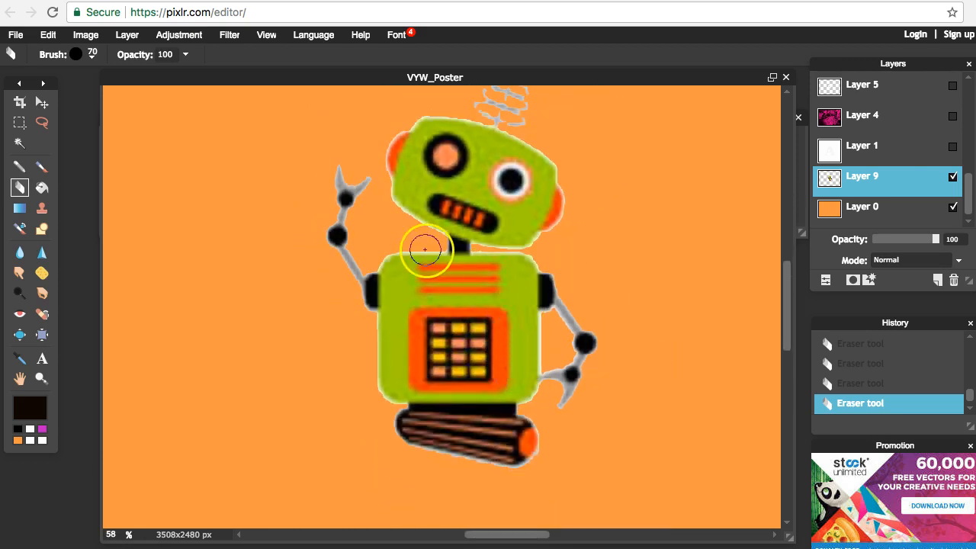
click(94, 53)
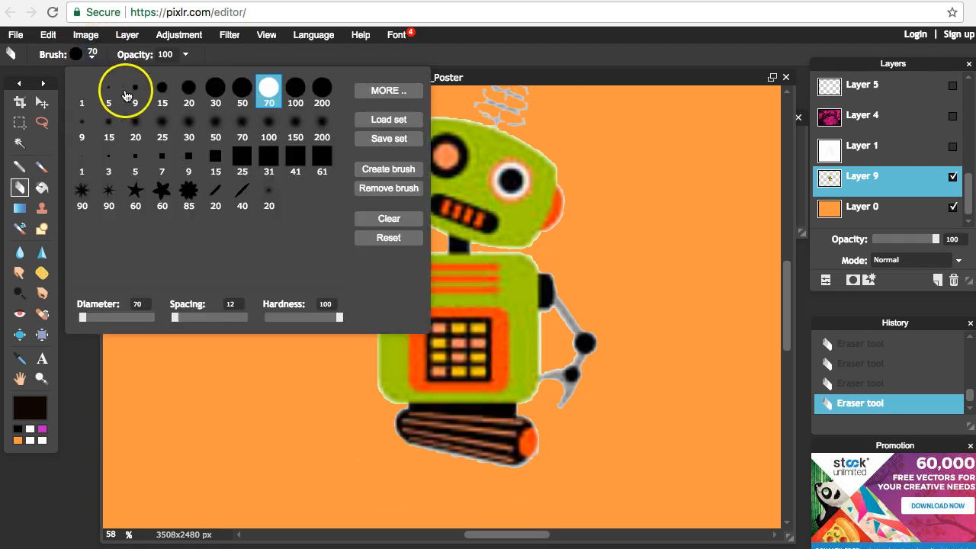
click(162, 88)
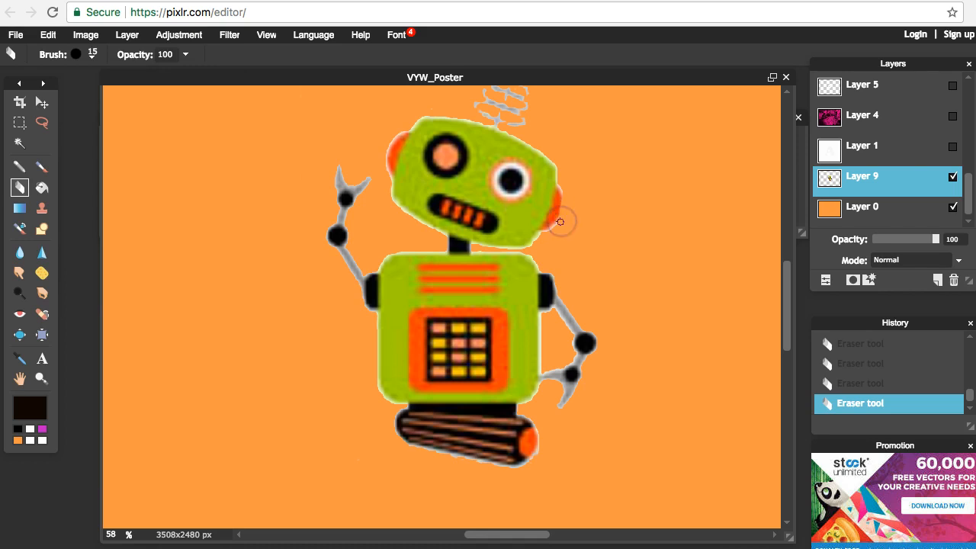
key(ctrl+z)
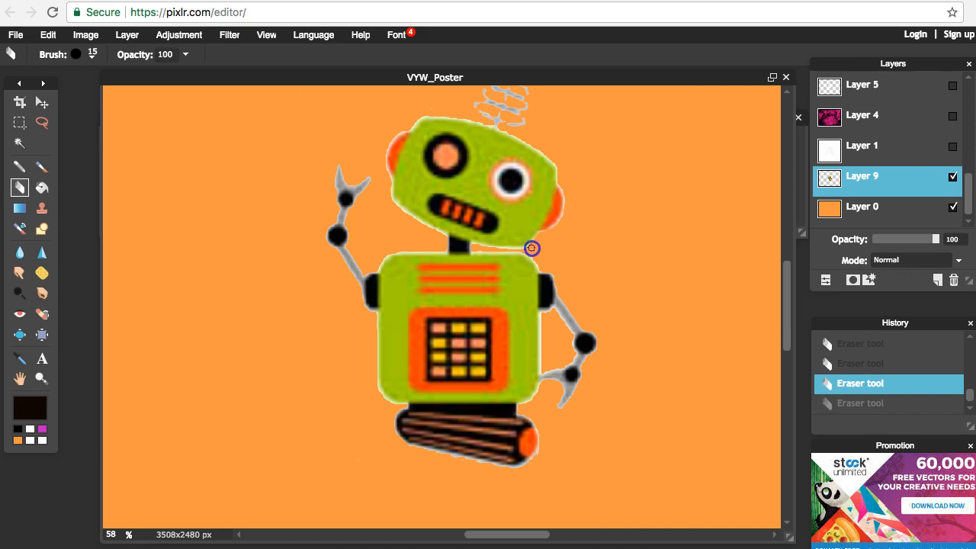
drag(527, 251, 523, 250)
Switch the eraser to the 5 px hard round brush and erase the fringe beside the robot's neck
scroll(571, 241, up, 2)
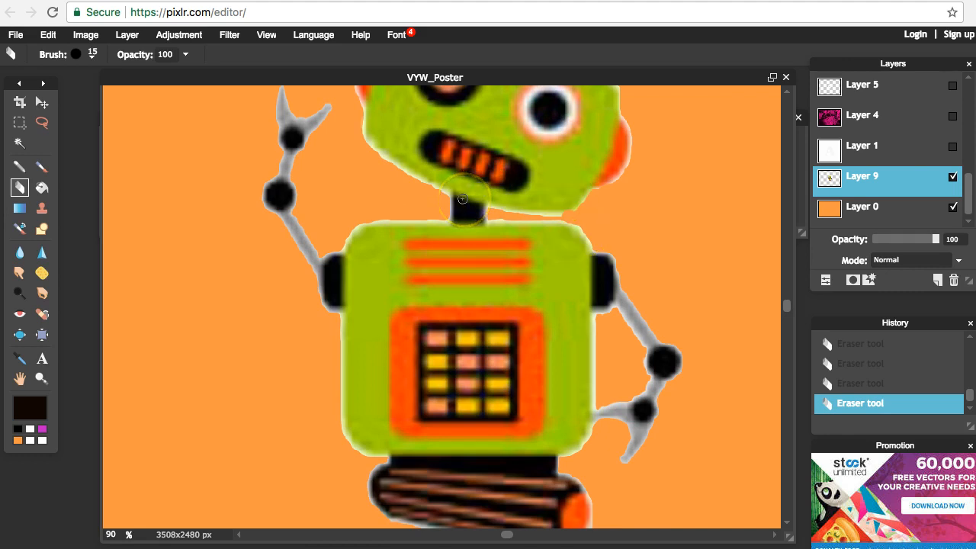
scroll(462, 199, up, 2)
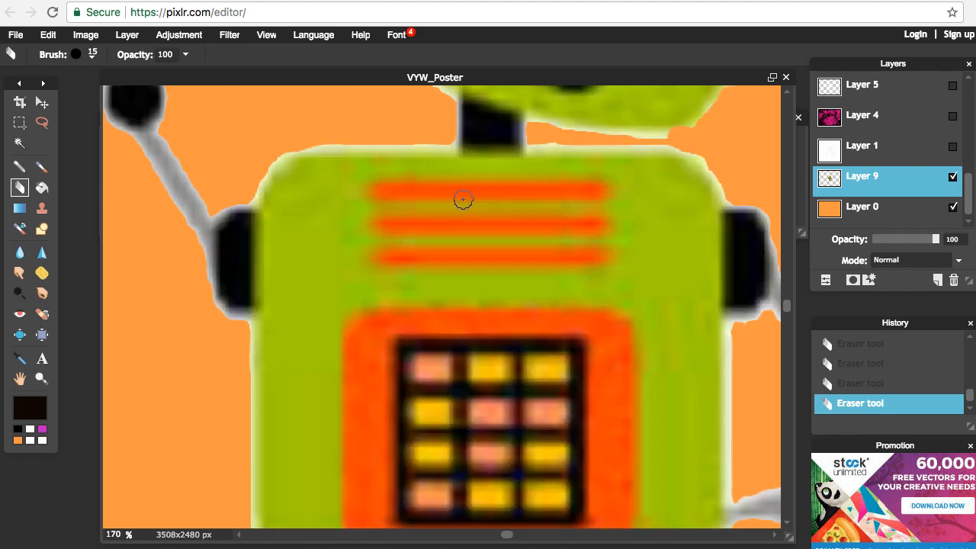
click(92, 55)
click(109, 87)
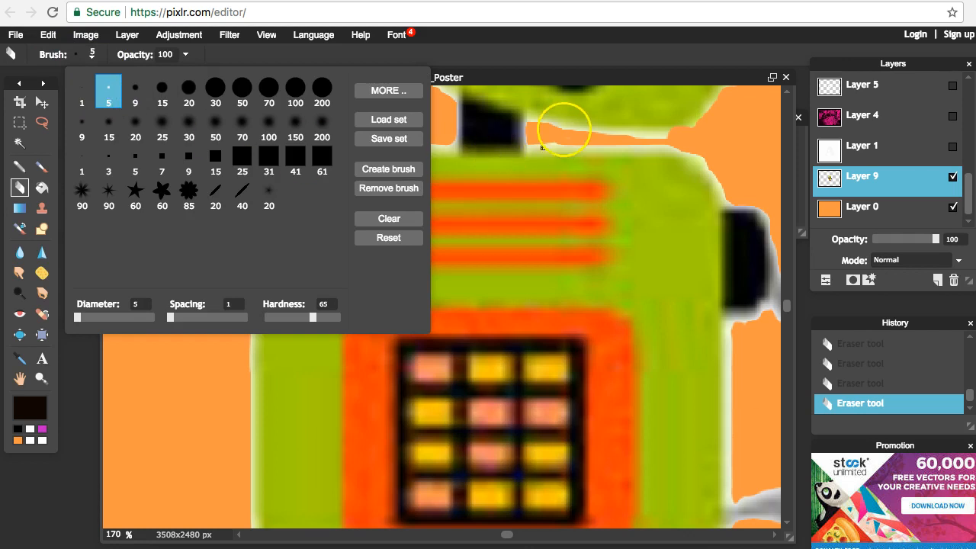
click(534, 126)
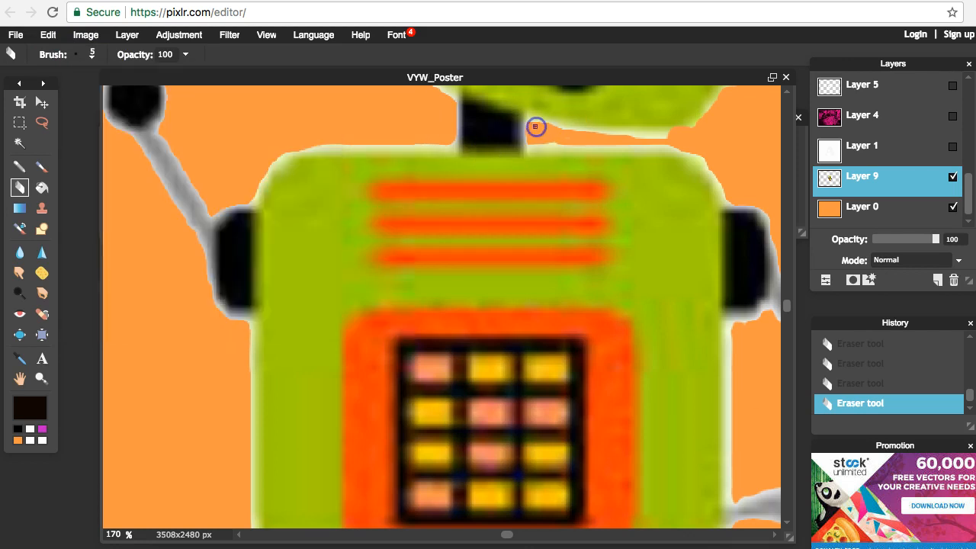
Try the 1 px hard round eraser brush on the fringe along the neck's edge
click(92, 54)
click(82, 90)
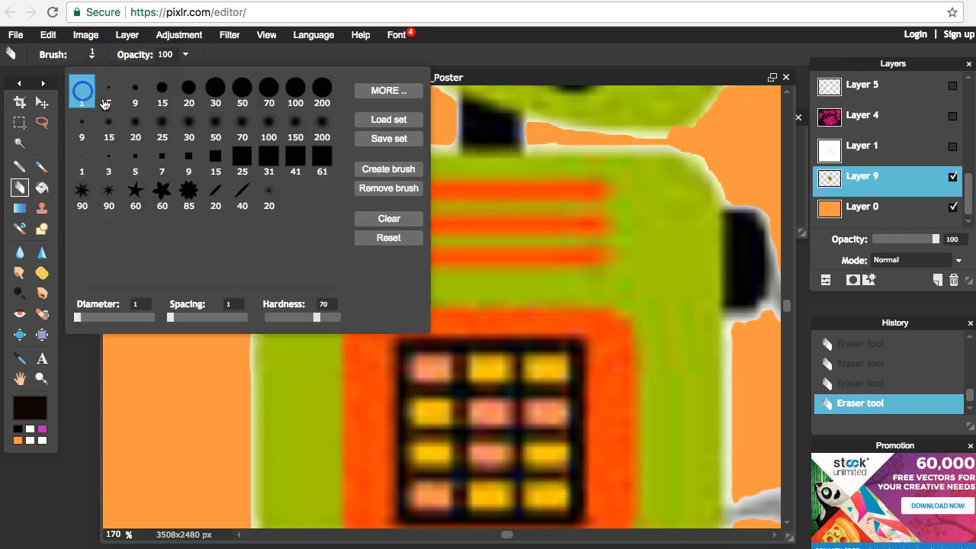
click(529, 122)
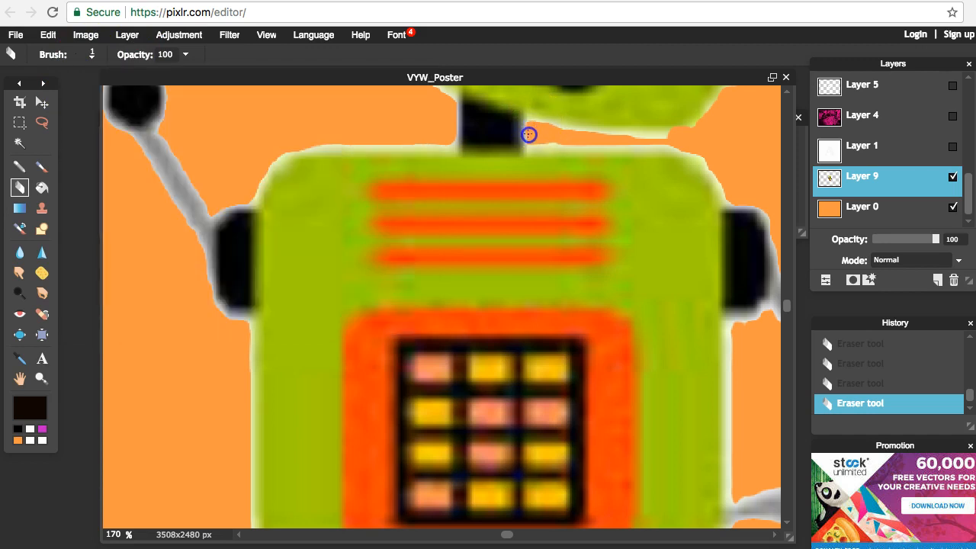
Return the eraser to the 5 px hard round brush and erase the white fringe between the robot's neck, head and body
click(92, 55)
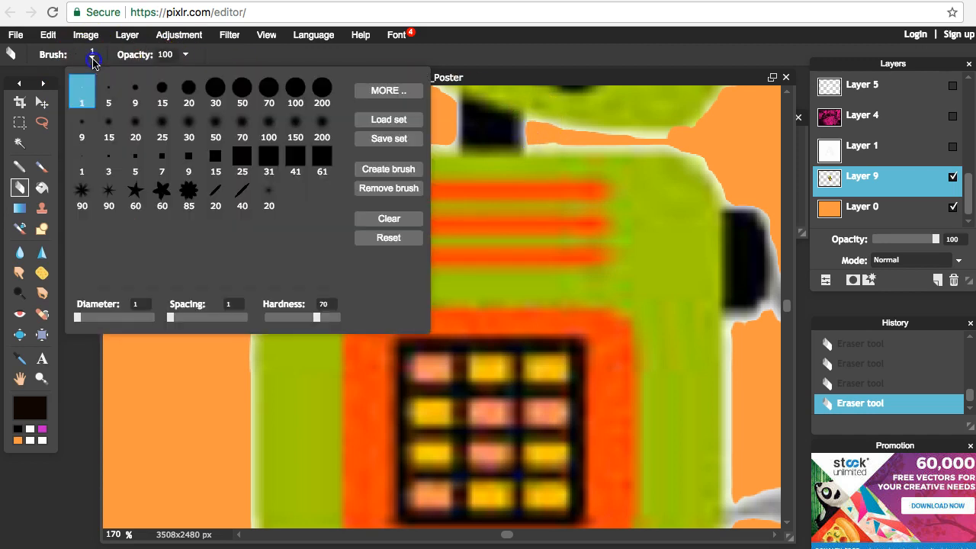
click(107, 95)
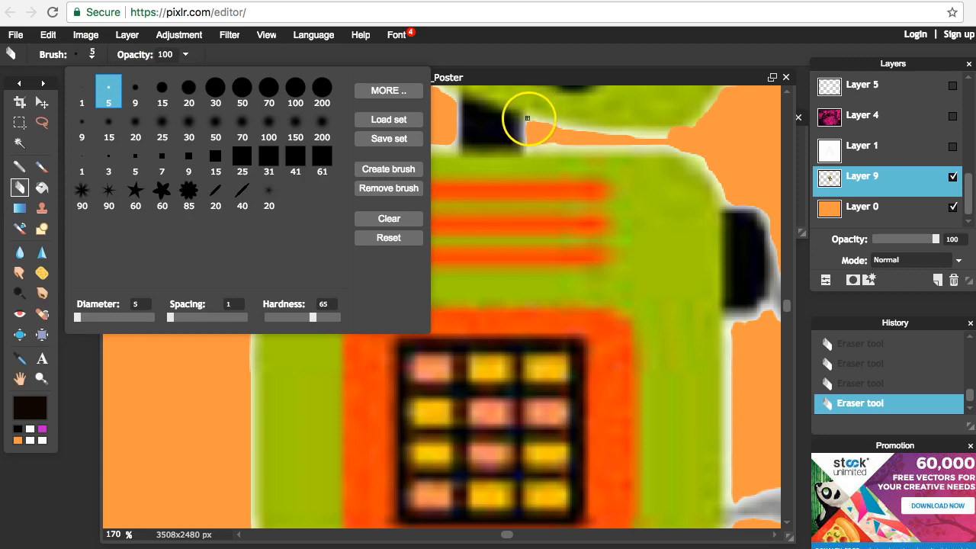
click(528, 125)
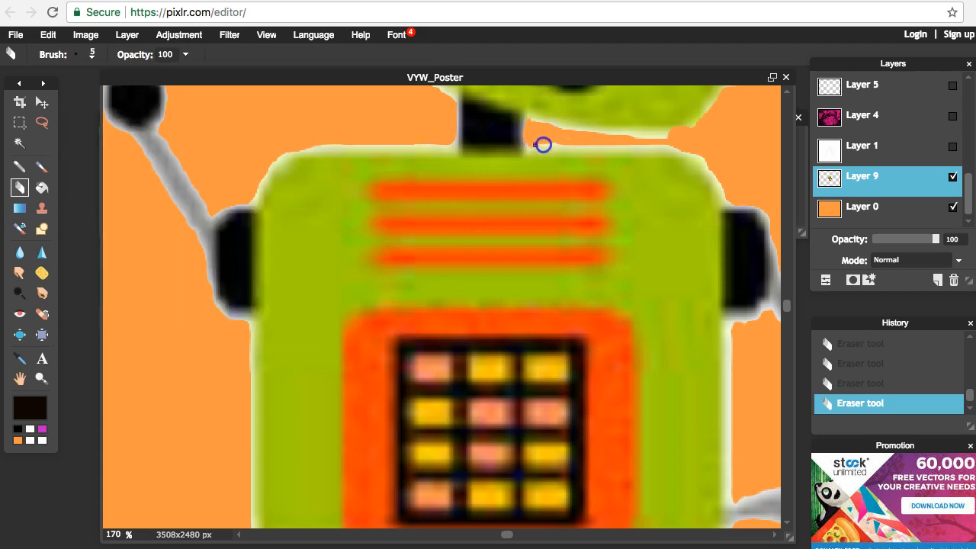
mouse_move(563, 143)
mouse_down()
mouse_move(541, 130)
mouse_move(539, 152)
mouse_move(536, 145)
mouse_up()
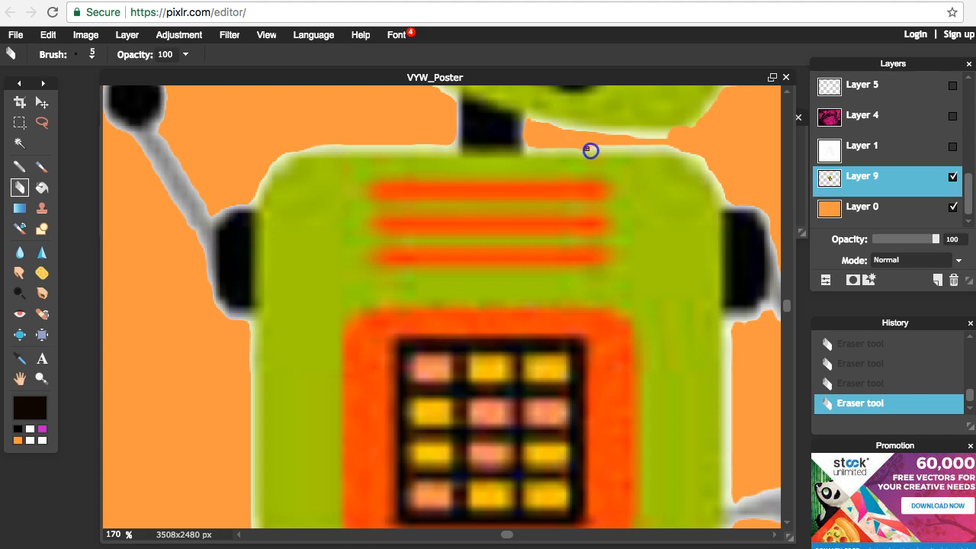
key(super+z)
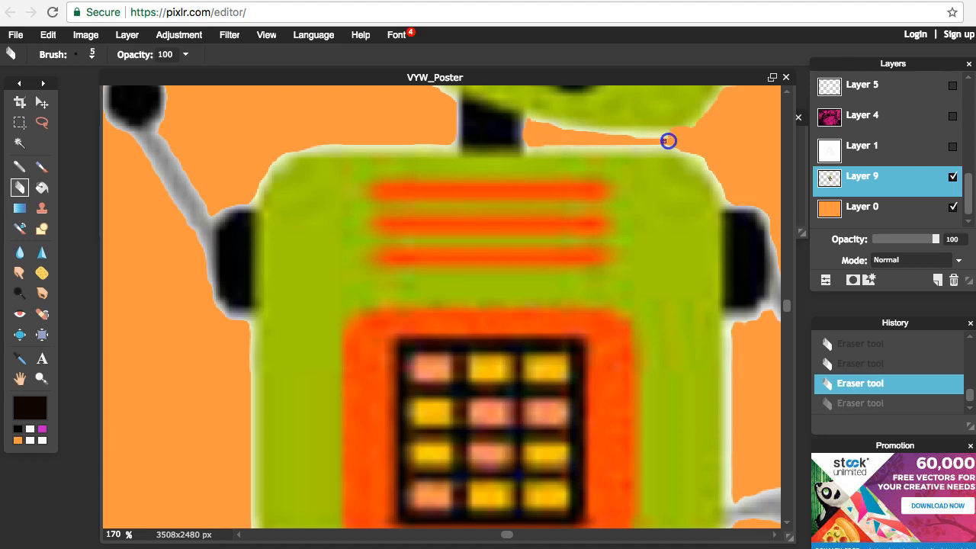
key(super+y)
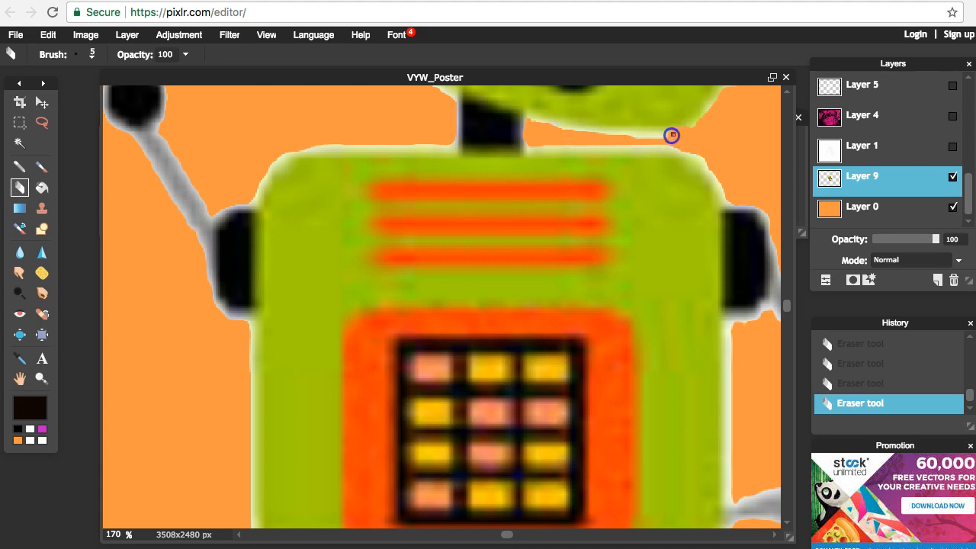
Soften the top edge and upper-right corner of the robot's body with the Blur tool at 50 px and strength 100
click(20, 254)
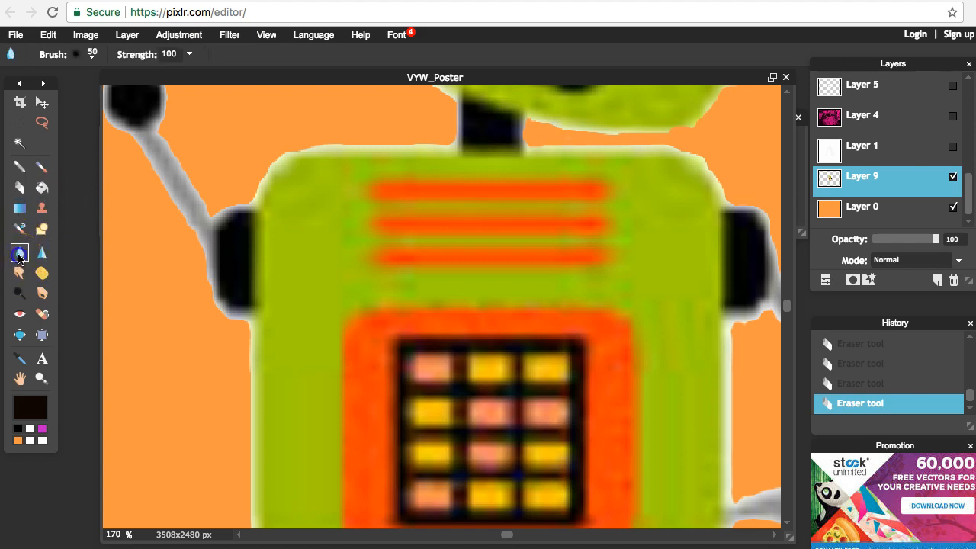
mouse_move(399, 168)
mouse_down()
mouse_move(428, 151)
mouse_move(530, 145)
mouse_up()
mouse_move(620, 131)
mouse_down()
mouse_move(562, 120)
mouse_move(634, 139)
mouse_move(528, 117)
mouse_move(521, 133)
mouse_move(523, 124)
mouse_move(523, 143)
mouse_move(581, 147)
mouse_move(551, 153)
mouse_move(617, 144)
mouse_move(611, 150)
mouse_move(656, 162)
mouse_move(705, 202)
mouse_move(707, 180)
mouse_move(721, 206)
mouse_up()
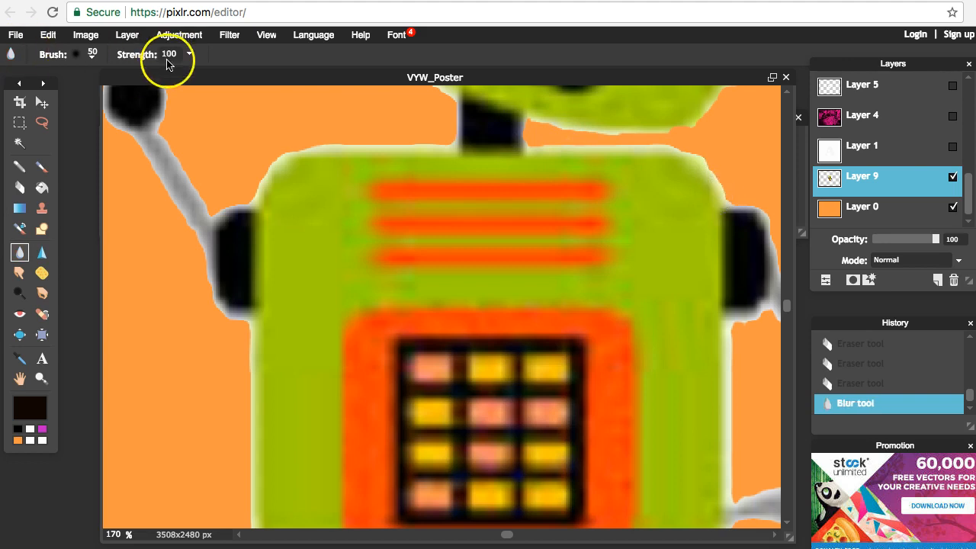
Switch the Blur tool to the 30 px hard round brush and blur the edges around both upper corners of the robot's body
click(92, 53)
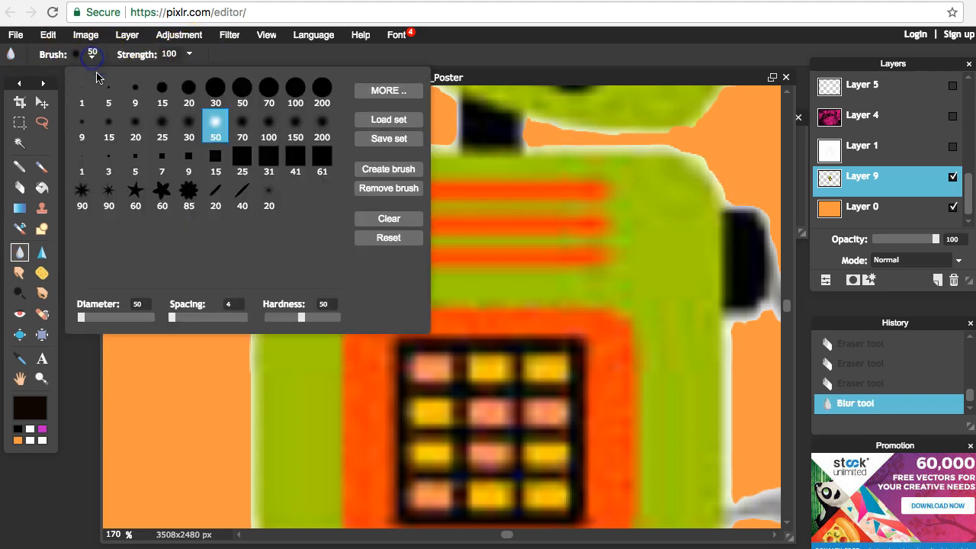
click(216, 89)
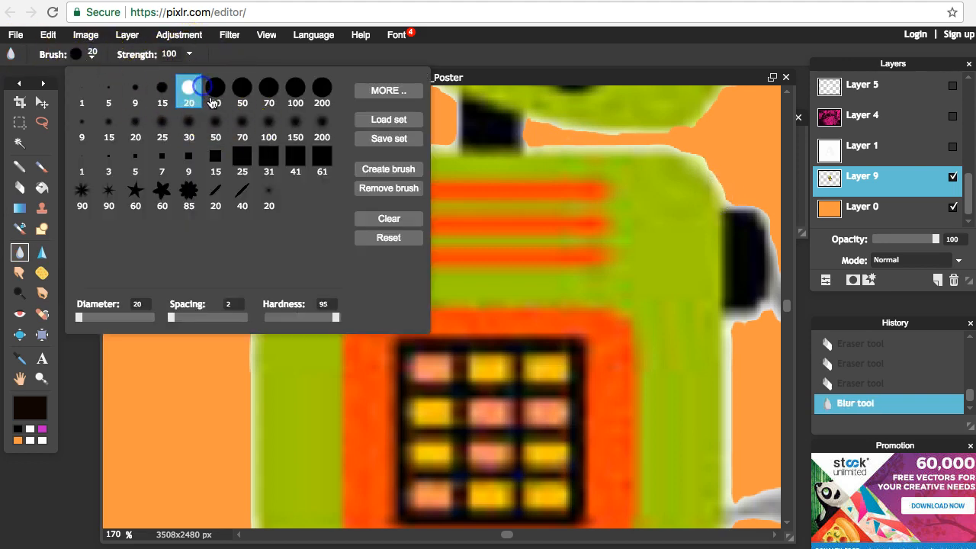
click(584, 138)
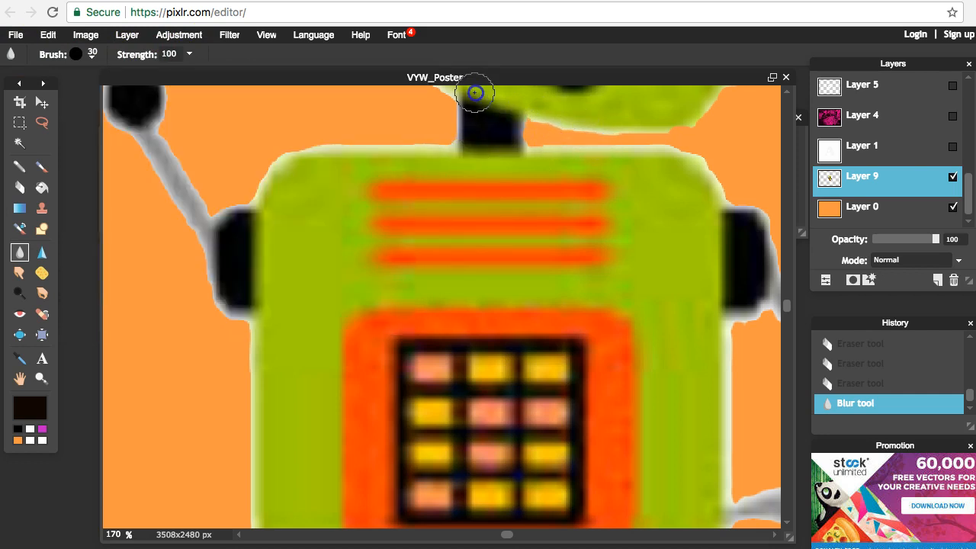
click(704, 136)
drag(703, 136, 728, 215)
key(ctrl+a)
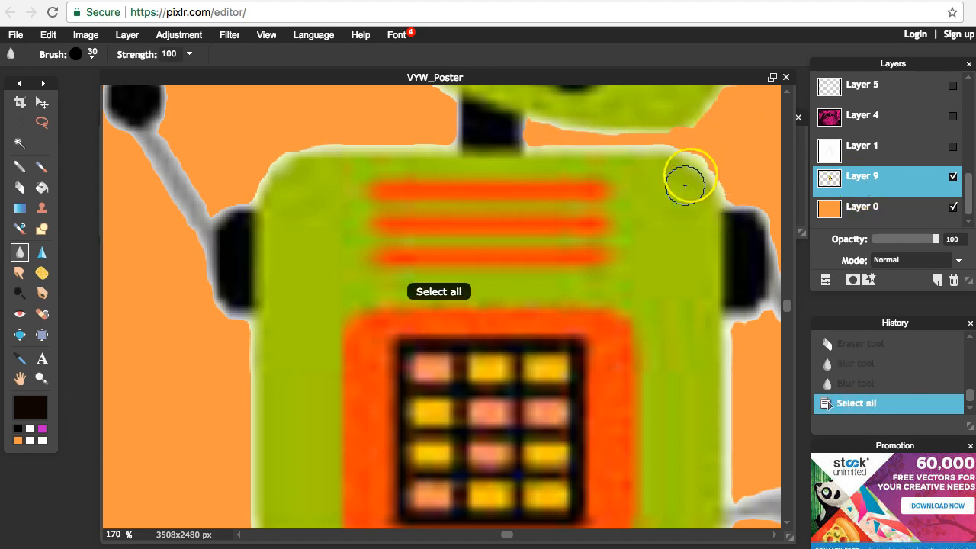
mouse_move(714, 168)
mouse_down()
mouse_move(727, 191)
mouse_move(717, 179)
mouse_move(708, 193)
mouse_up()
scroll(708, 192, up, 5)
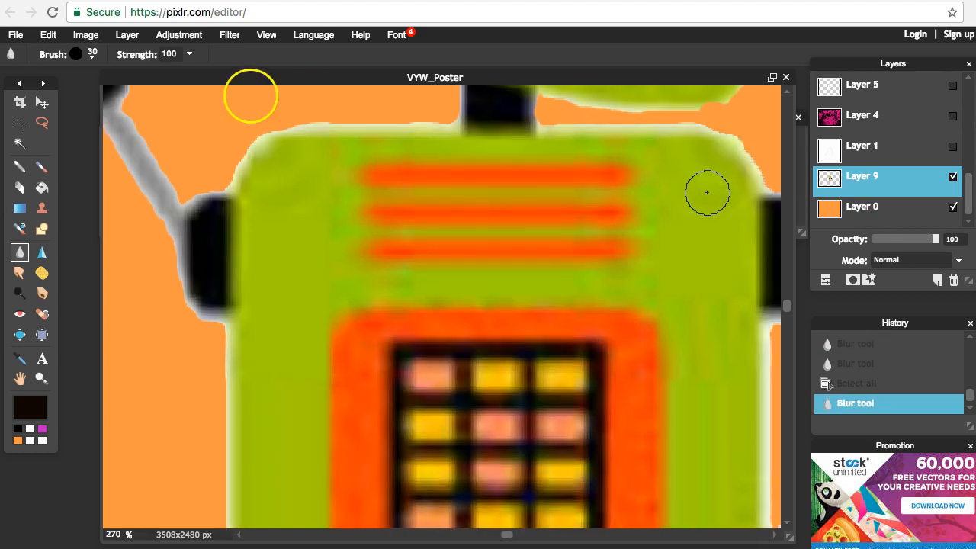
mouse_move(239, 174)
mouse_down()
mouse_move(242, 148)
mouse_move(235, 175)
mouse_move(245, 153)
mouse_move(248, 160)
mouse_move(224, 185)
mouse_move(246, 157)
mouse_move(243, 166)
mouse_up()
Try the Smudge tool at 50 px and strength 50 on the body's upper-left corner and undo the stroke
click(20, 276)
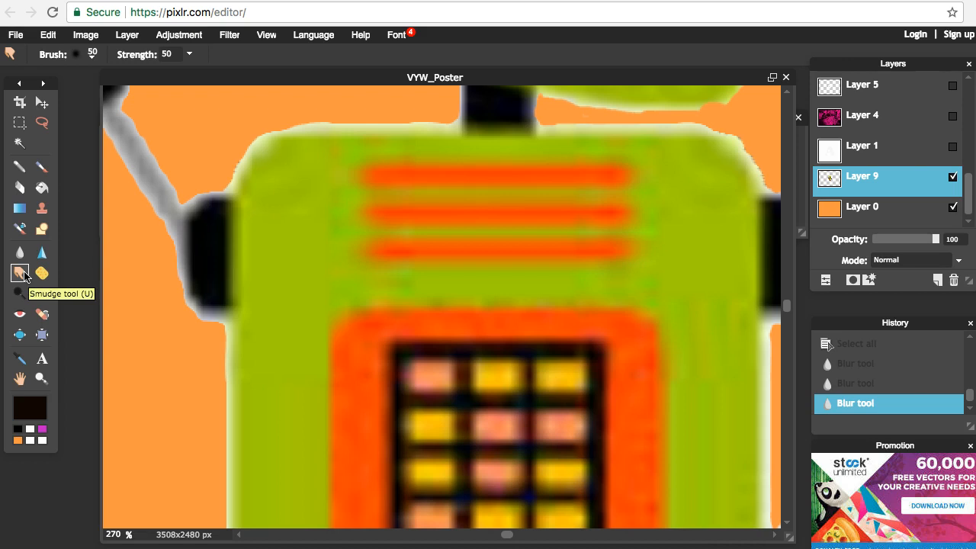
mouse_move(251, 136)
mouse_down()
mouse_move(218, 185)
mouse_move(229, 185)
mouse_up()
key(ctrl+z)
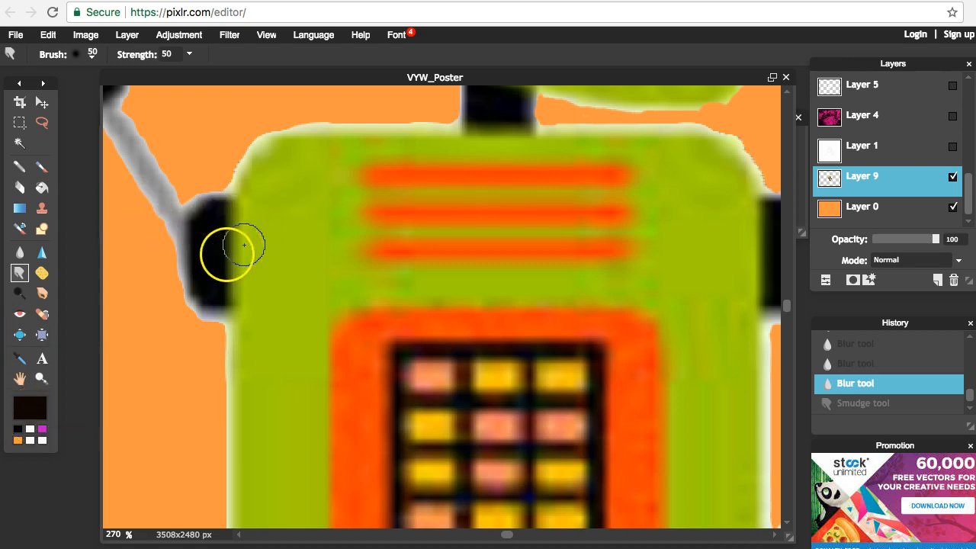
Smudge the body's upper-left corner and shoulder joint outward, and toggle Layer 9's visibility to check the effect
drag(231, 251, 198, 174)
drag(266, 202, 185, 146)
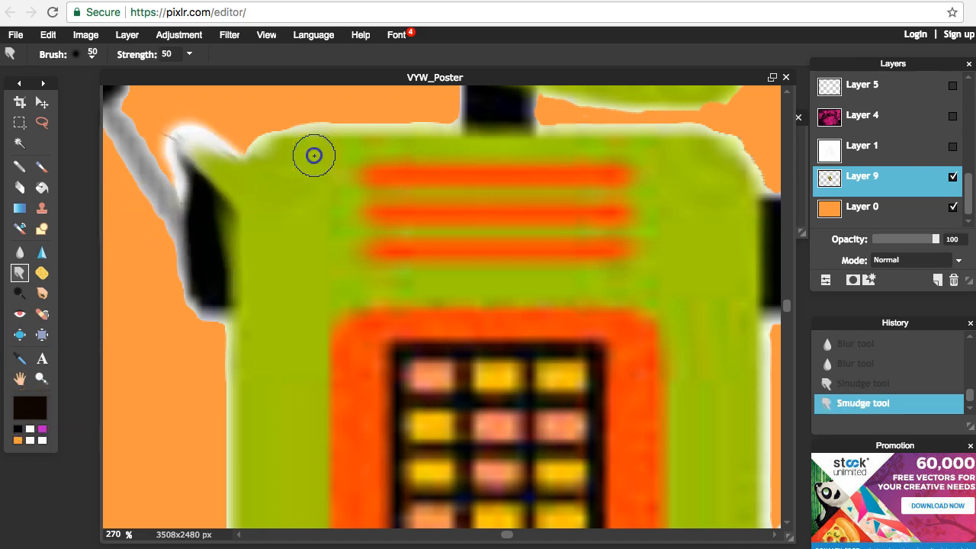
drag(314, 155, 211, 149)
mouse_move(389, 142)
mouse_down()
mouse_move(285, 122)
mouse_move(207, 143)
mouse_up()
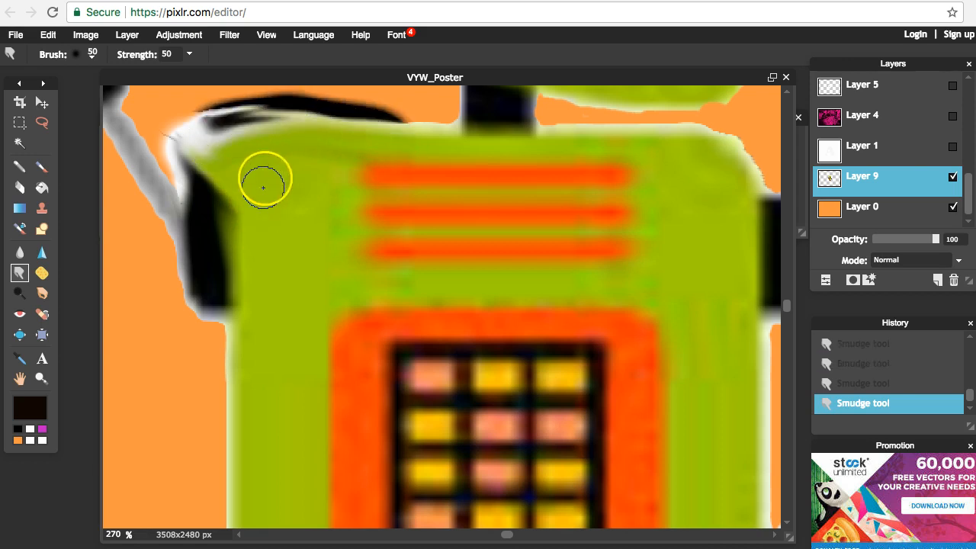
drag(264, 180, 240, 295)
click(952, 177)
click(953, 180)
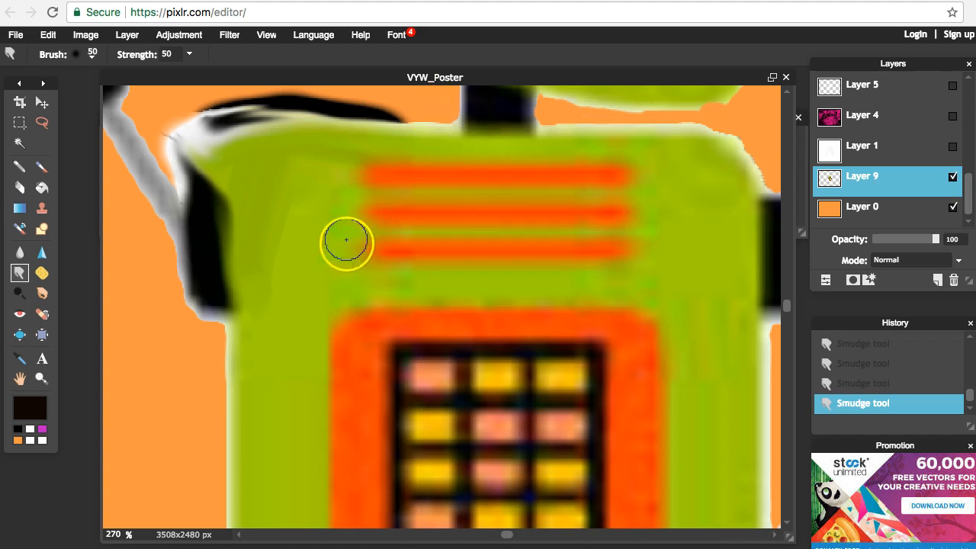
Undo all the smudge strokes on the robot's upper-left corner and shoulder
key(ctrl+z)
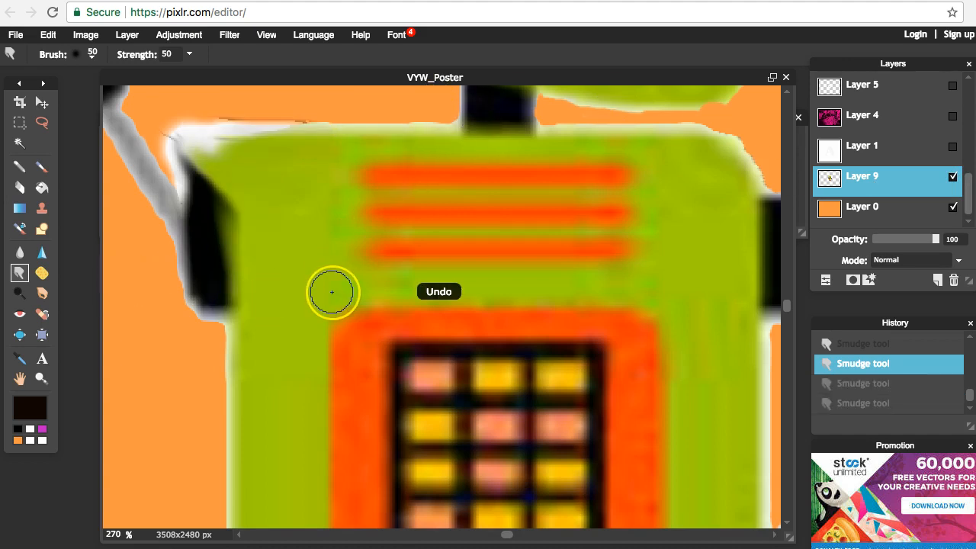
scroll(331, 291, down, 3)
scroll(331, 292, down, 2)
key(super+z)
key(super+z)
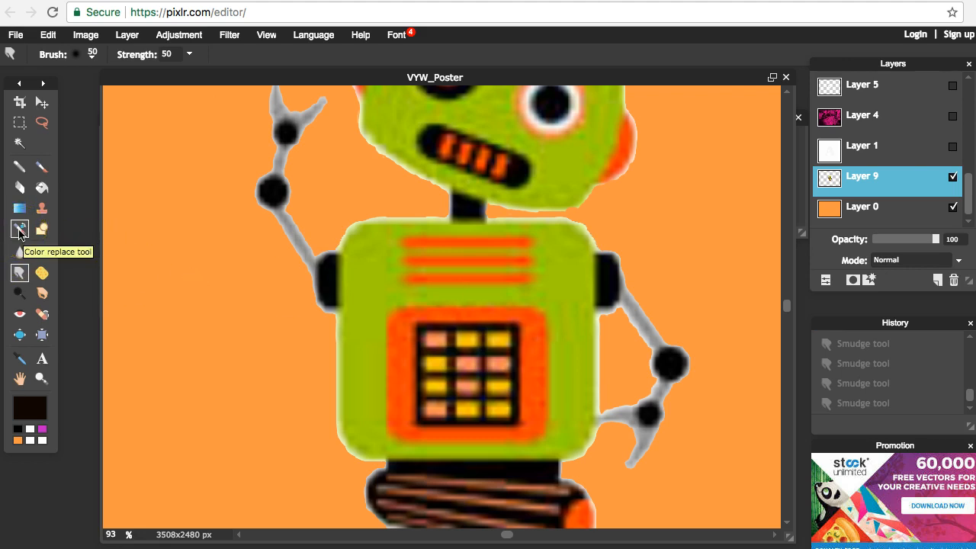
Recolour the red-orange frame around the robot's keypad to a lighter orange using the Color replace tool at 50 px and tolerance 42
click(19, 230)
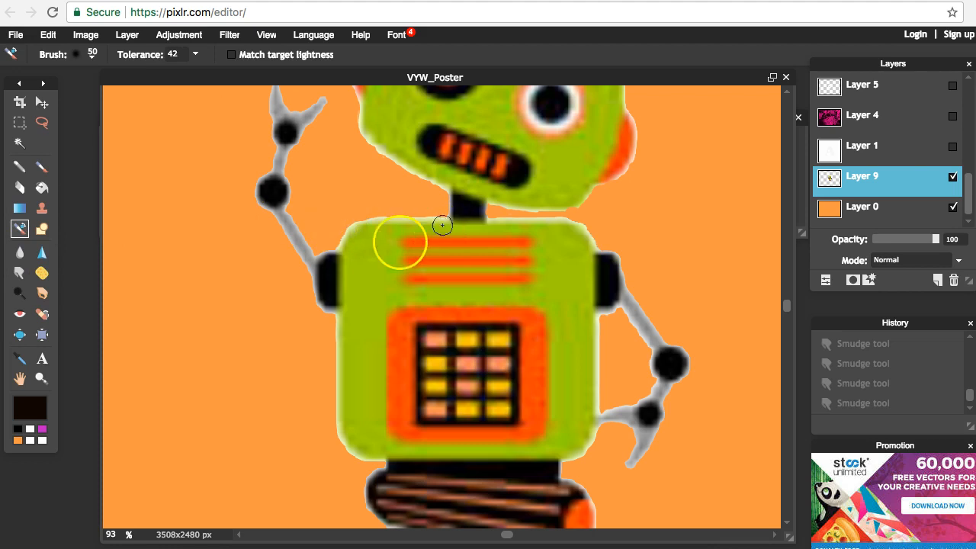
drag(404, 347, 400, 355)
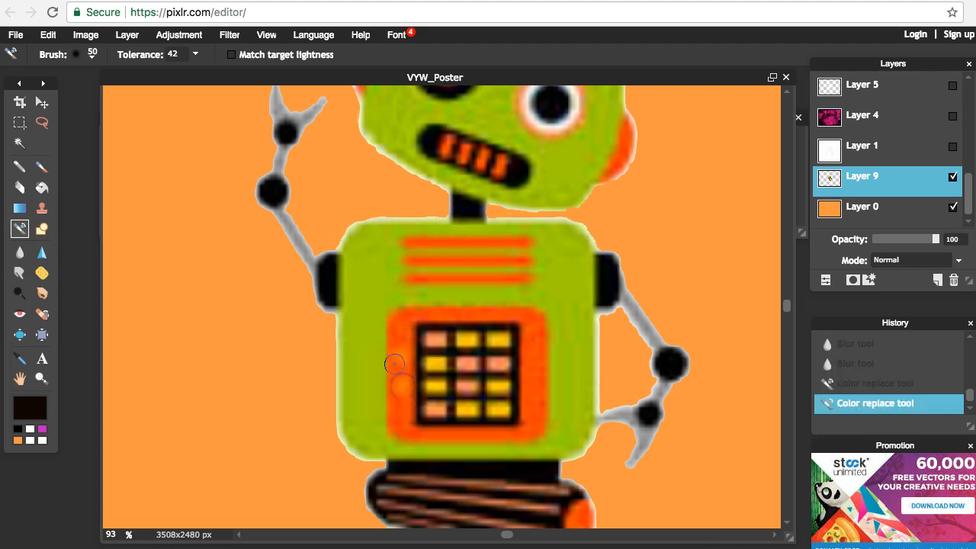
mouse_move(399, 386)
mouse_down()
mouse_move(364, 394)
mouse_move(399, 352)
mouse_move(393, 419)
mouse_up()
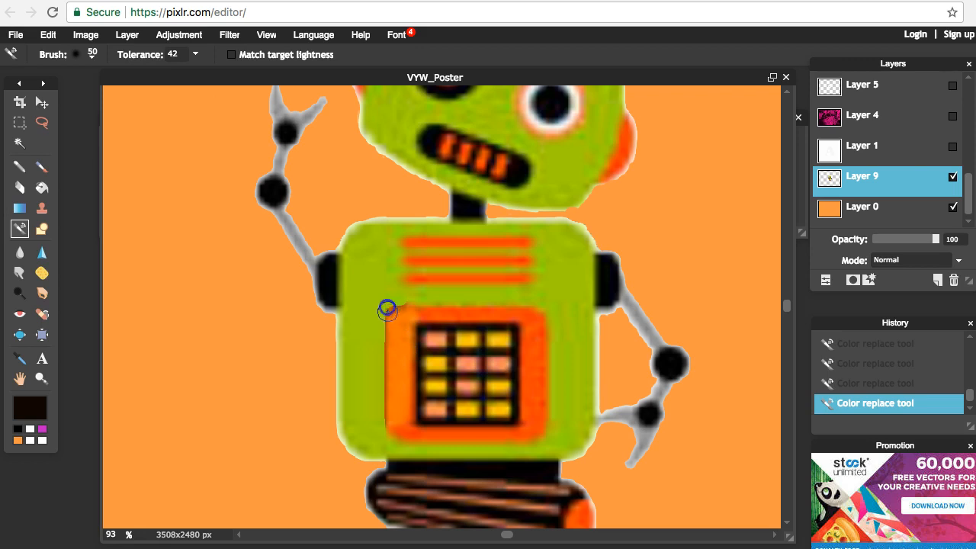
key(ctrl+z)
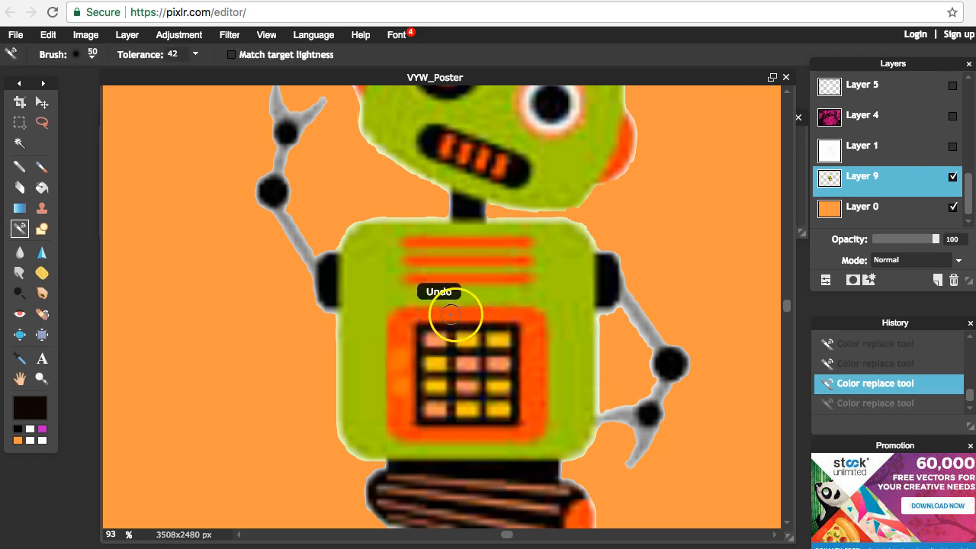
click(406, 331)
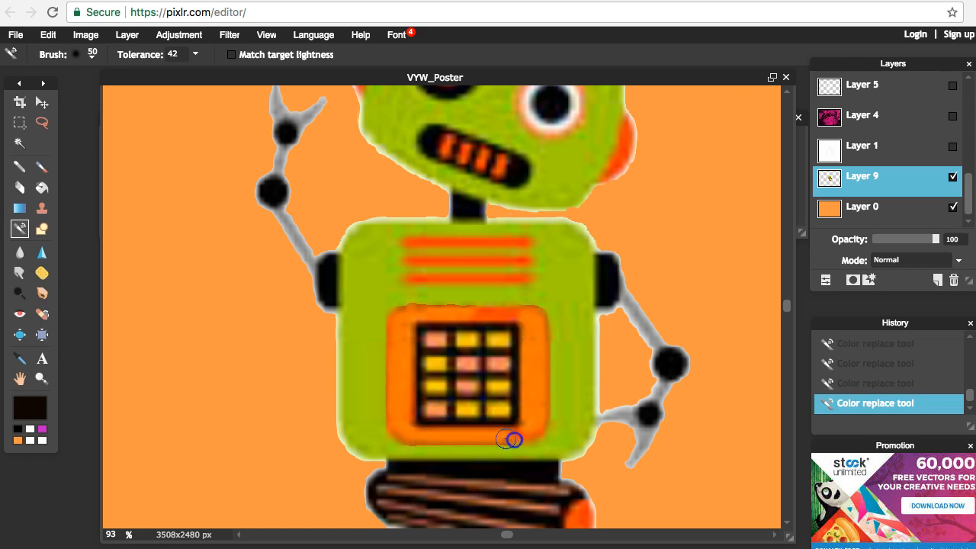
click(528, 419)
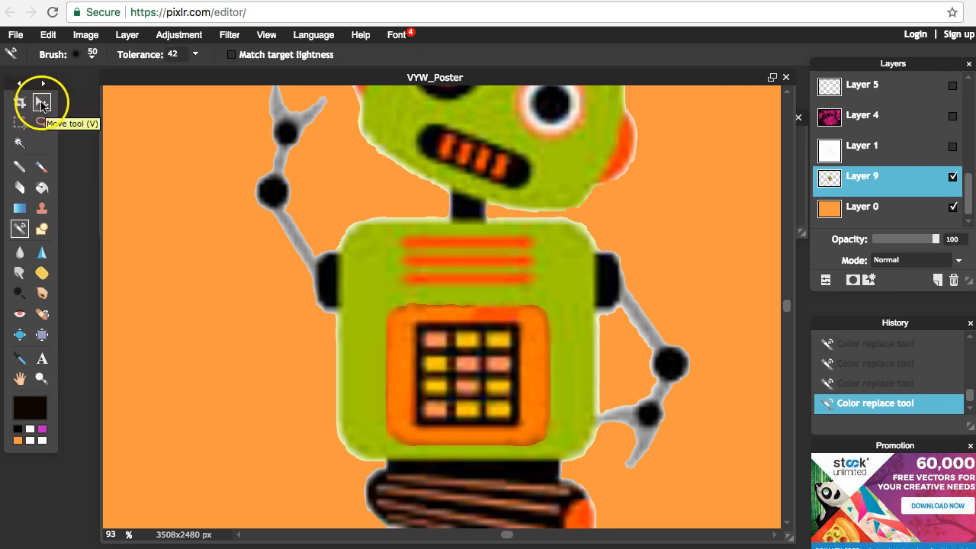
Shift the active selection with the Lasso tool and compare the last two Move Selection history states with the whole robot in view
click(42, 122)
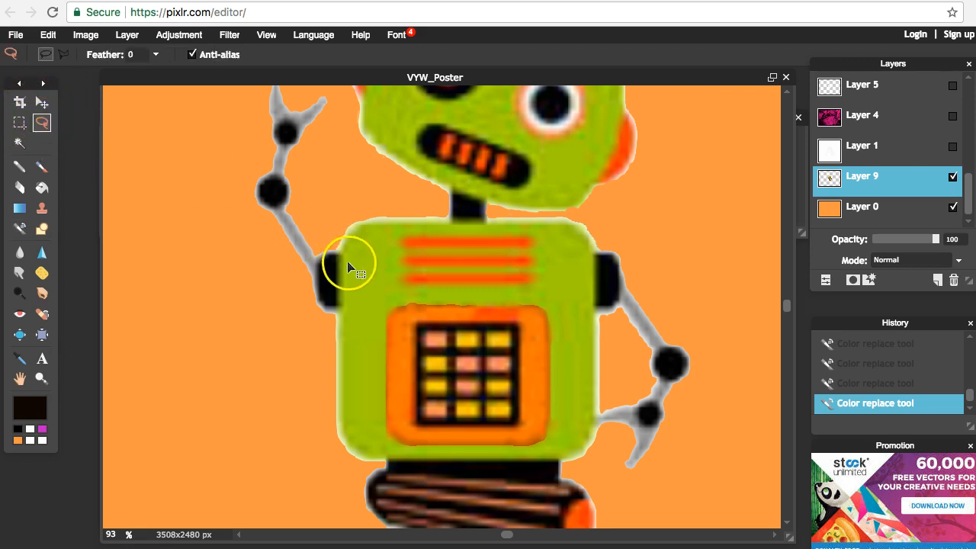
drag(407, 338, 567, 294)
scroll(543, 301, up, 5)
scroll(545, 302, down, 10)
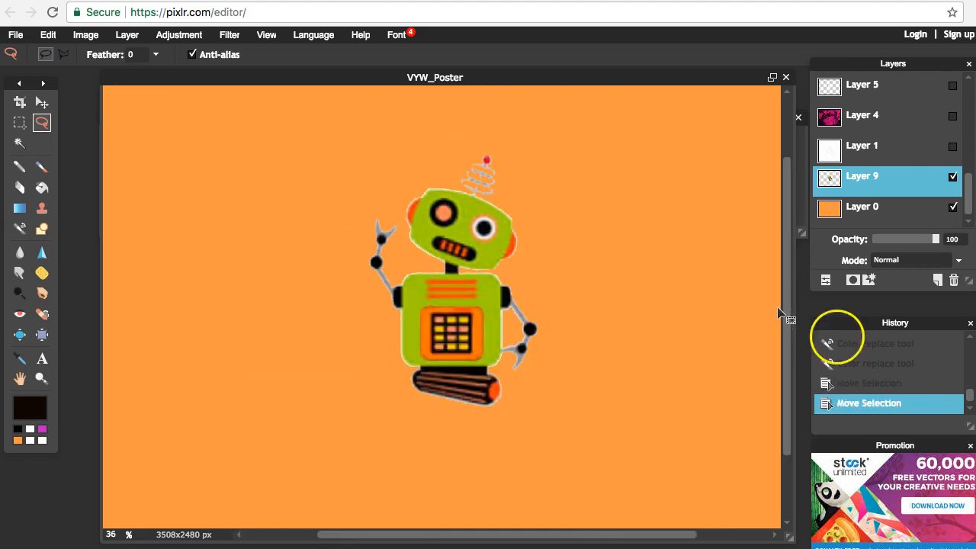
click(872, 383)
click(869, 404)
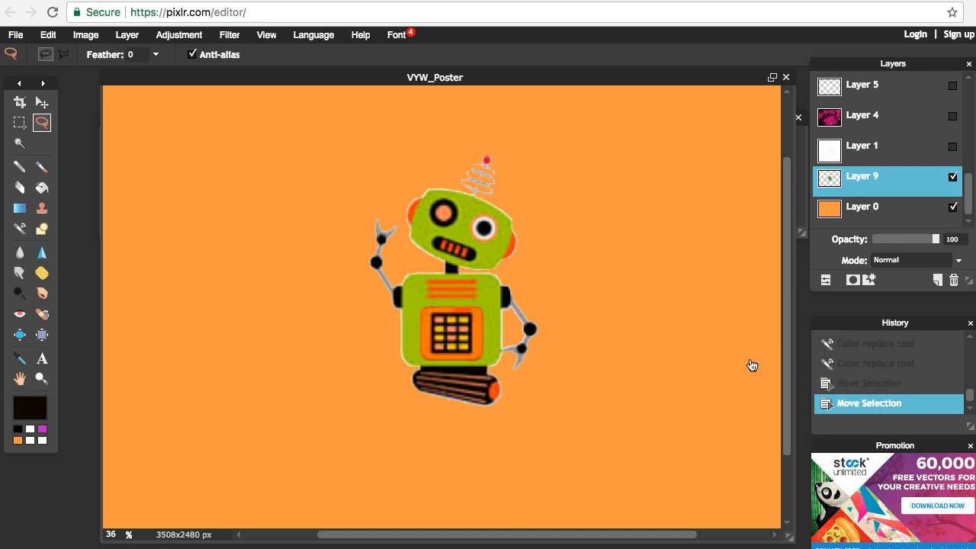
Toggle Layer 9's visibility off and on, and shift the active selection twice with the Lasso tool
click(953, 177)
click(953, 177)
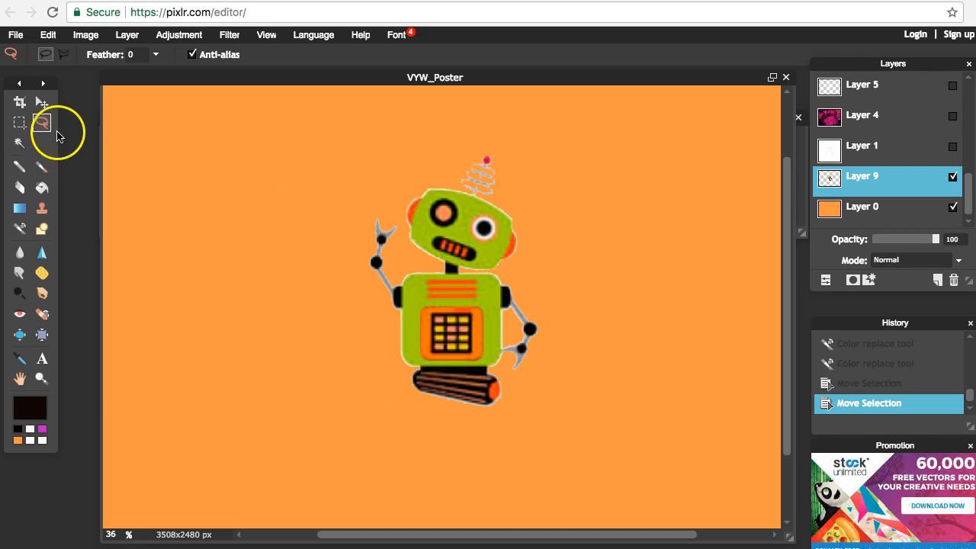
mouse_move(266, 245)
mouse_down()
mouse_move(372, 305)
mouse_move(495, 351)
mouse_move(634, 371)
mouse_move(630, 423)
mouse_up()
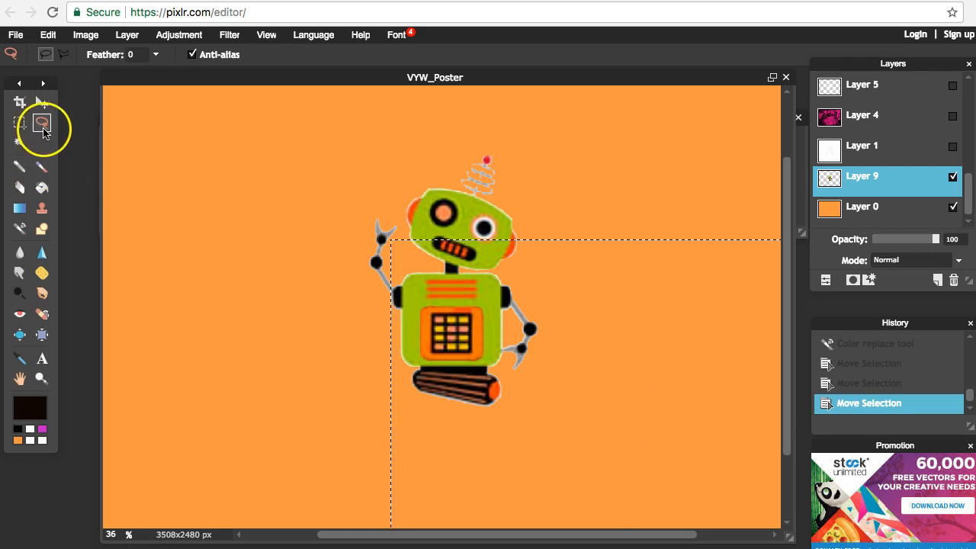
mouse_move(486, 293)
mouse_down()
mouse_move(316, 244)
mouse_move(252, 164)
mouse_move(184, 126)
mouse_up()
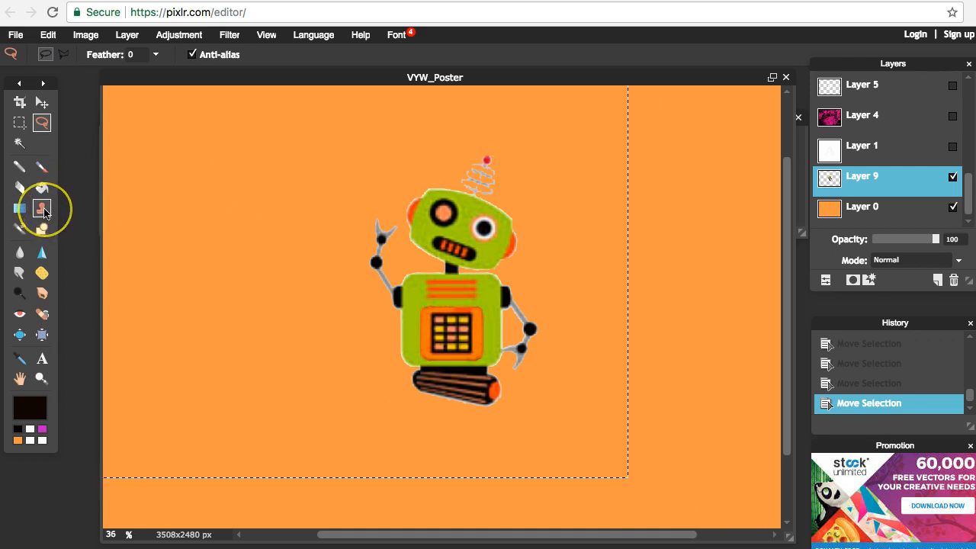
scroll(470, 234, down, 5)
scroll(471, 235, up, 8)
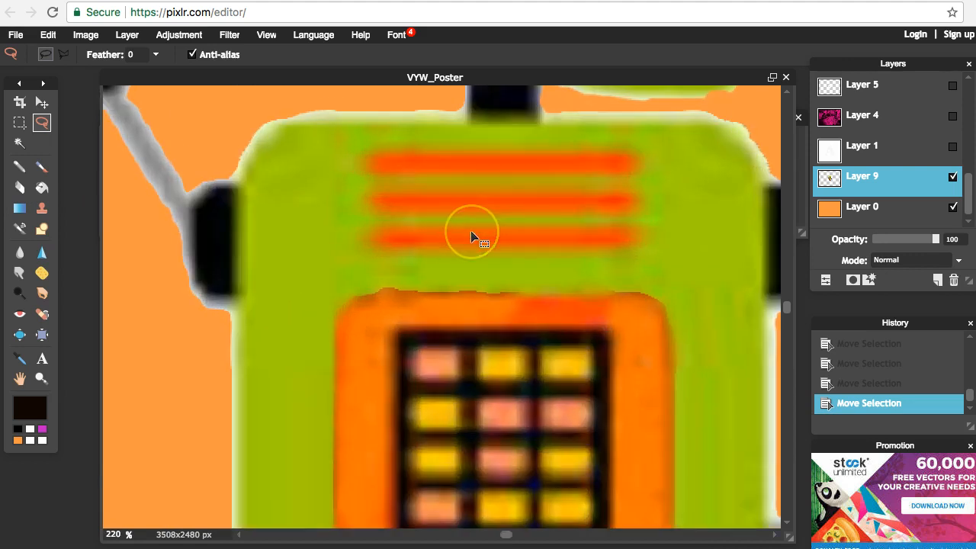
scroll(471, 236, down, 2)
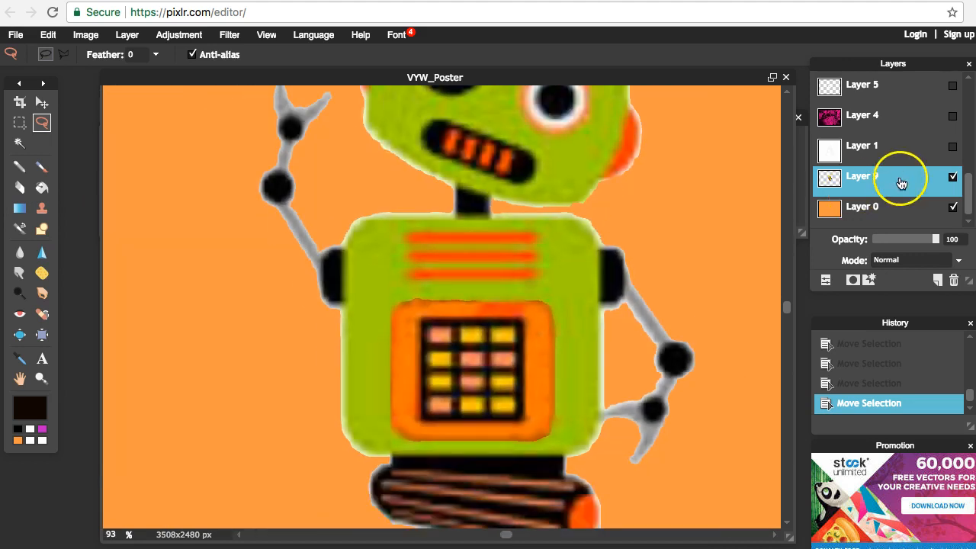
scroll(915, 179, up, 1)
Select Layer 4 and open the photo 20170609_130103.jpg from the VYWPoster folder inside the Image folder
click(866, 164)
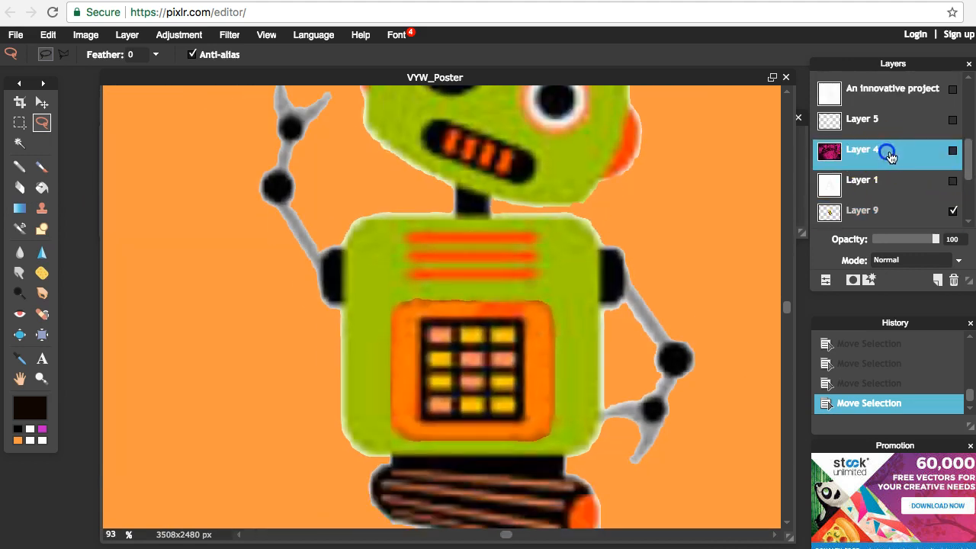
click(16, 37)
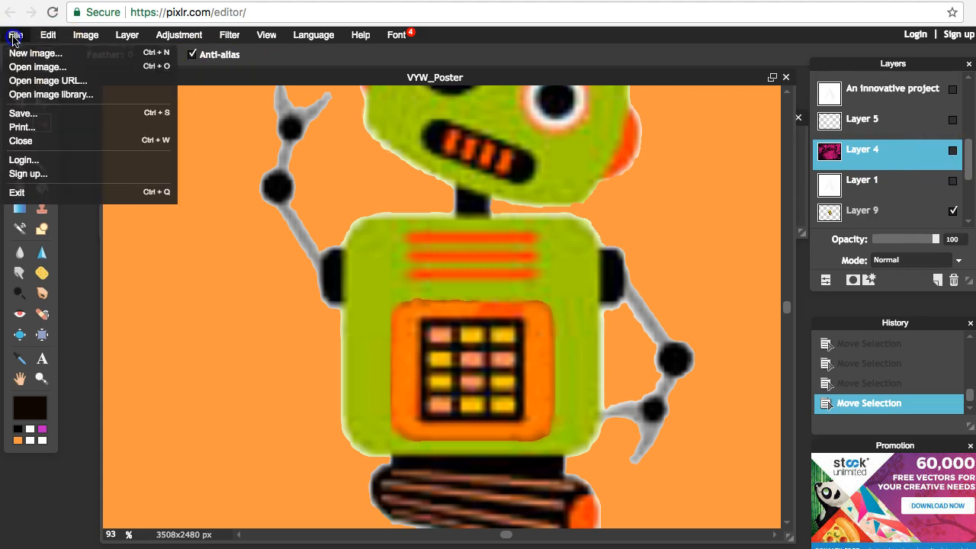
click(48, 66)
click(465, 41)
click(481, 61)
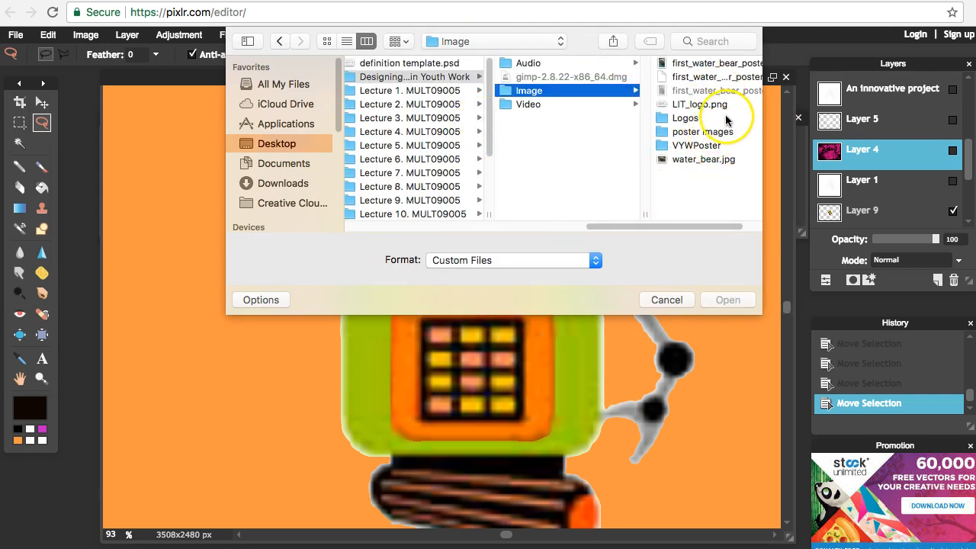
click(729, 119)
click(563, 135)
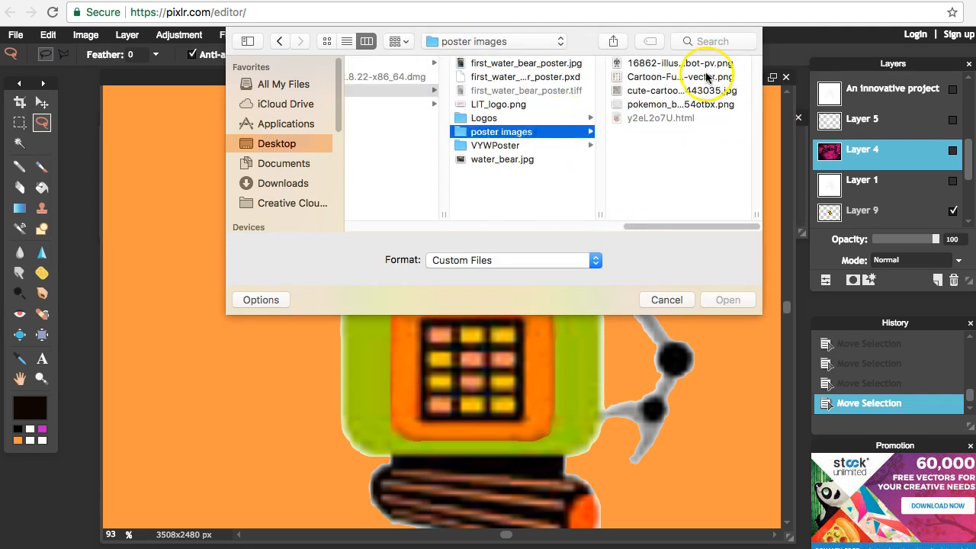
click(534, 145)
click(668, 76)
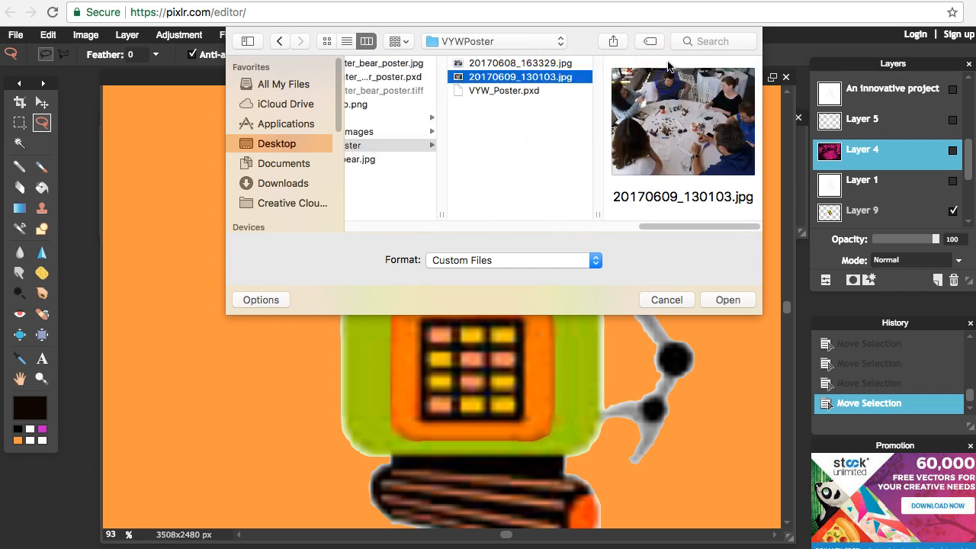
click(728, 299)
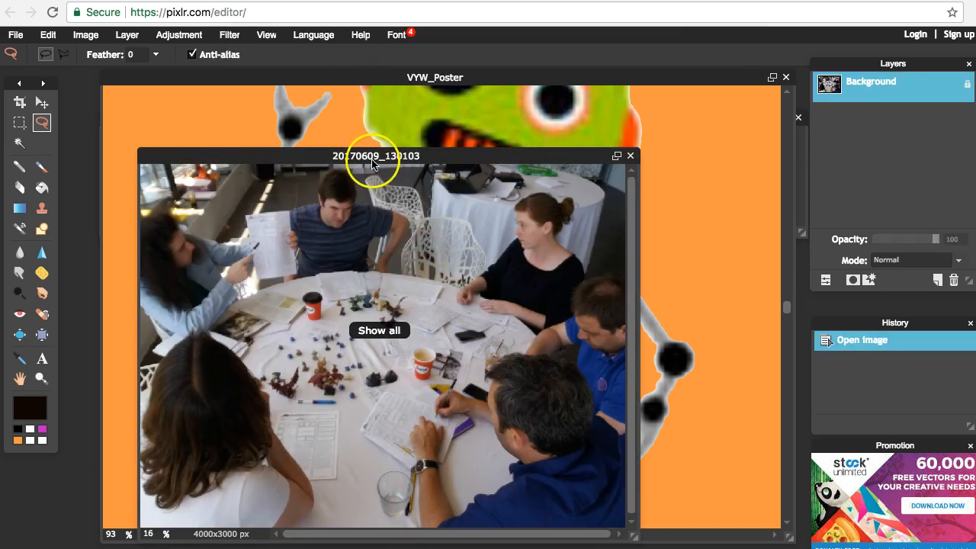
Move the photo's window up and enlarge it to fill the workspace between the tools and the layer list
drag(373, 162, 358, 82)
drag(620, 457, 811, 545)
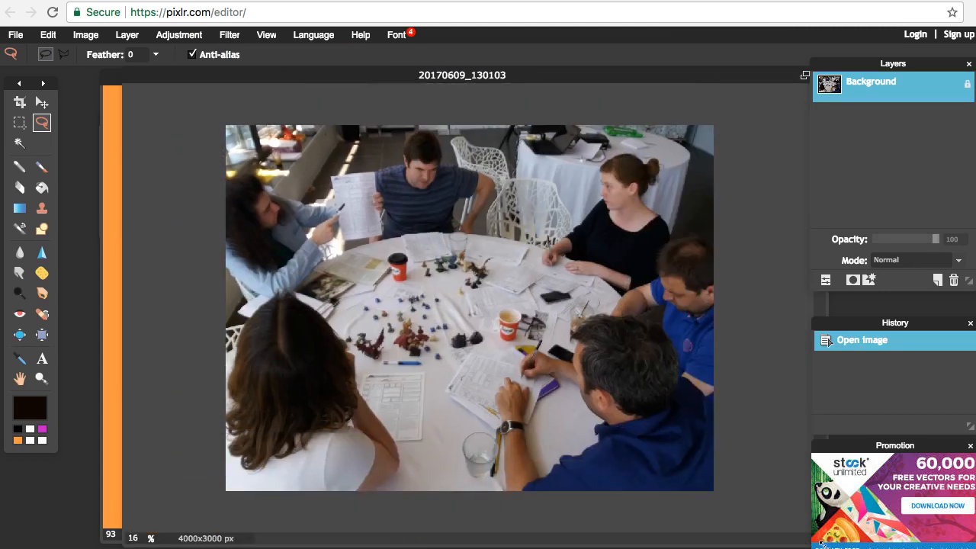
drag(822, 543, 788, 535)
Try to paint with the Clone stamp tool on the white tablecloth in the middle of the table
scroll(458, 354, down, 3)
scroll(458, 354, up, 17)
scroll(460, 345, down, 10)
scroll(460, 344, down, 2)
scroll(460, 345, up, 6)
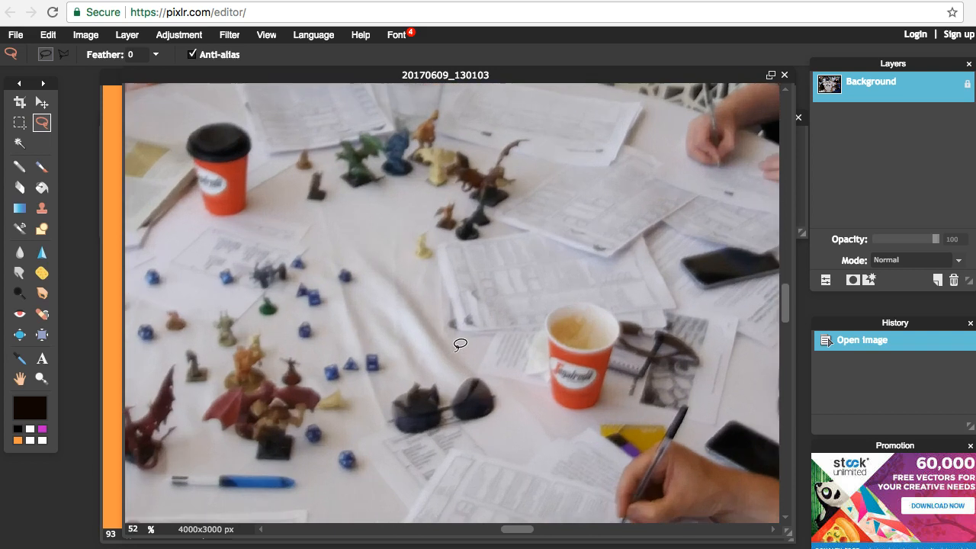
scroll(460, 345, up, 2)
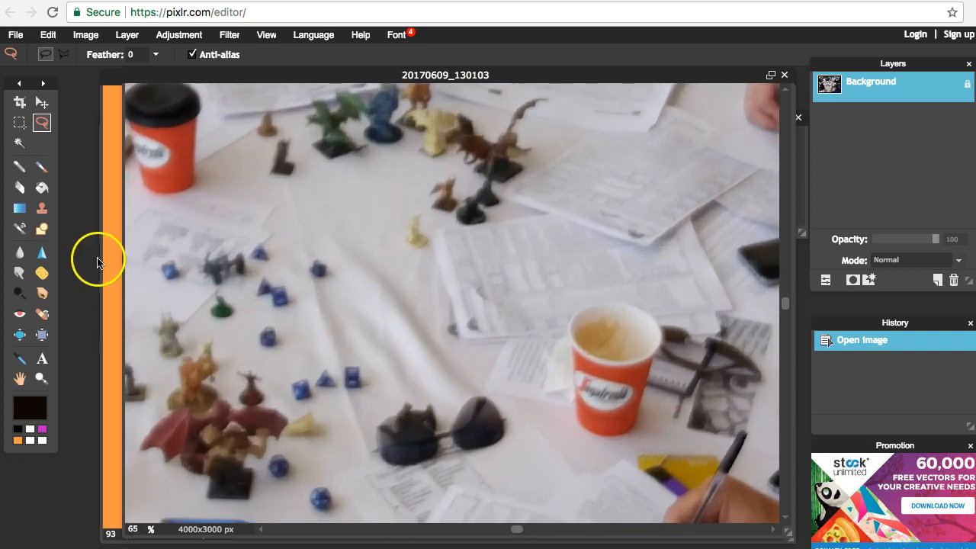
click(42, 208)
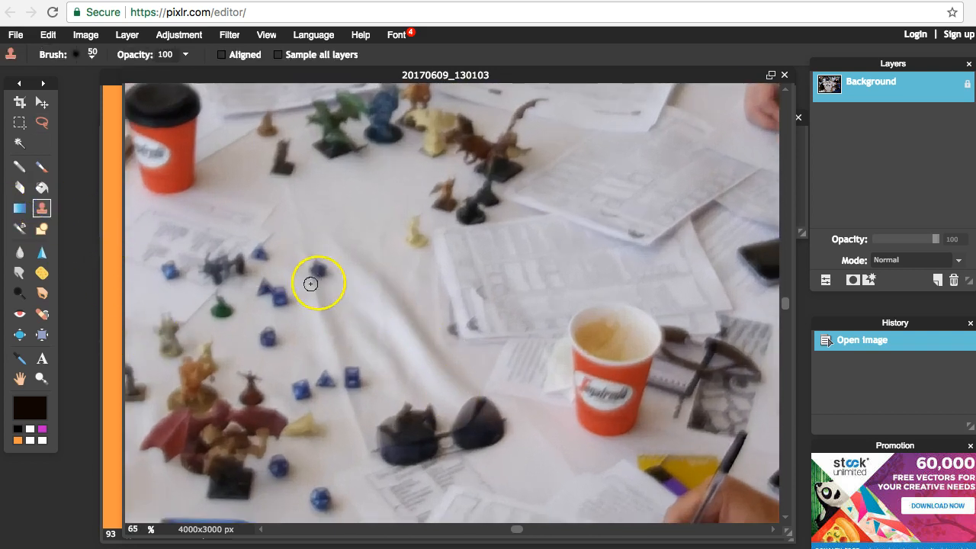
click(379, 249)
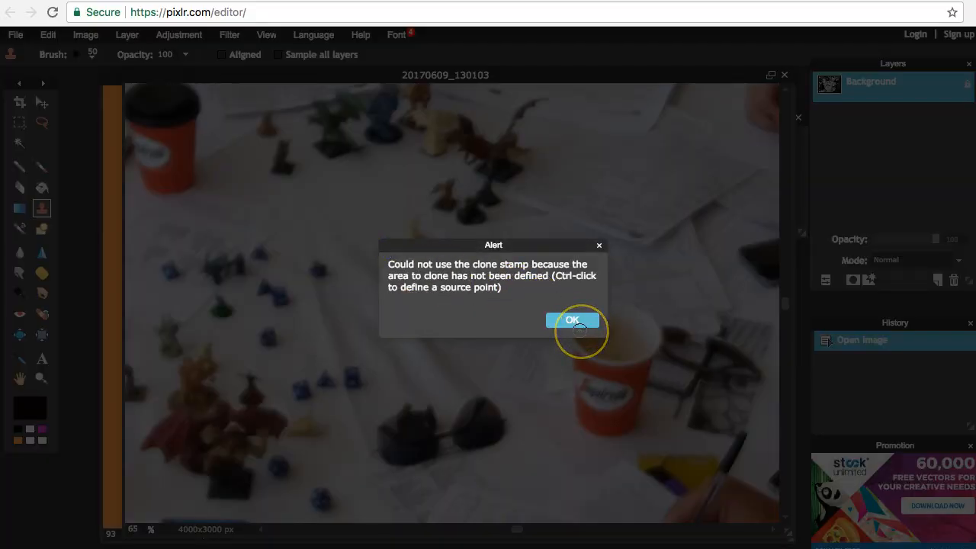
click(584, 322)
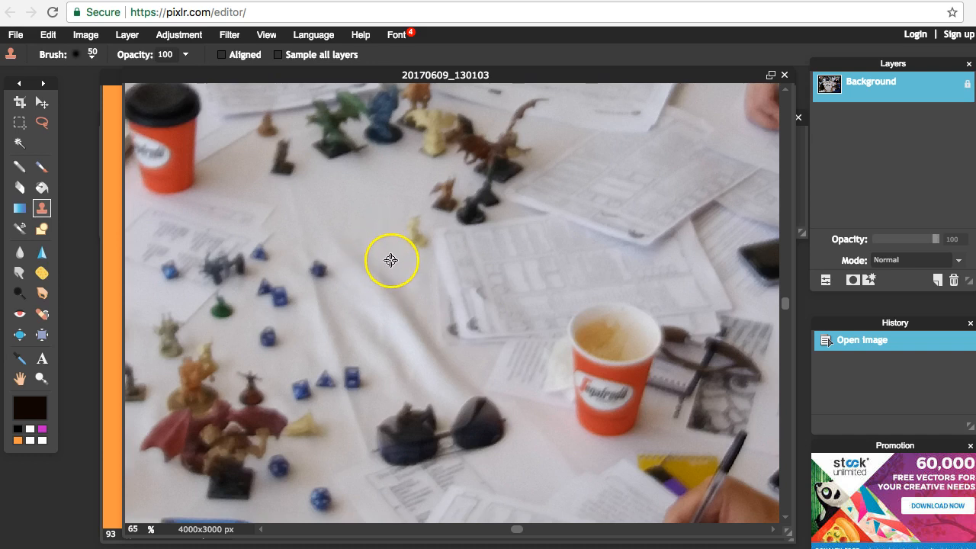
Enlarge the Clone stamp brush to 60 and try to stamp the tablecloth beside the papers
right_click(392, 261)
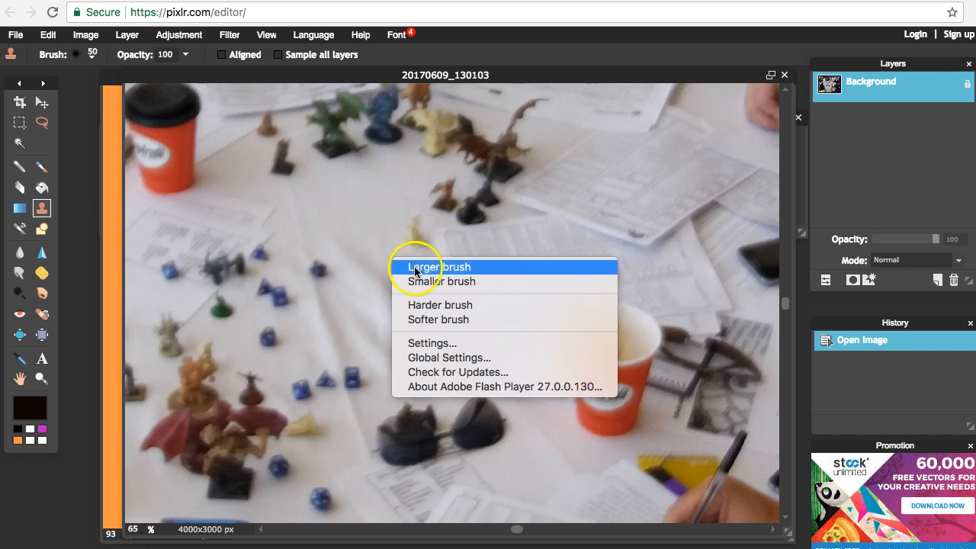
click(405, 267)
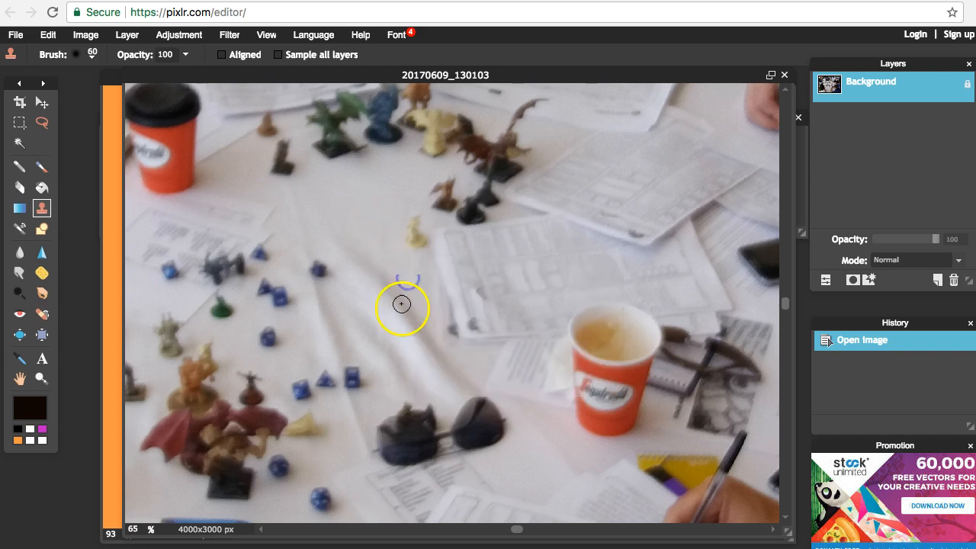
click(402, 304)
click(572, 321)
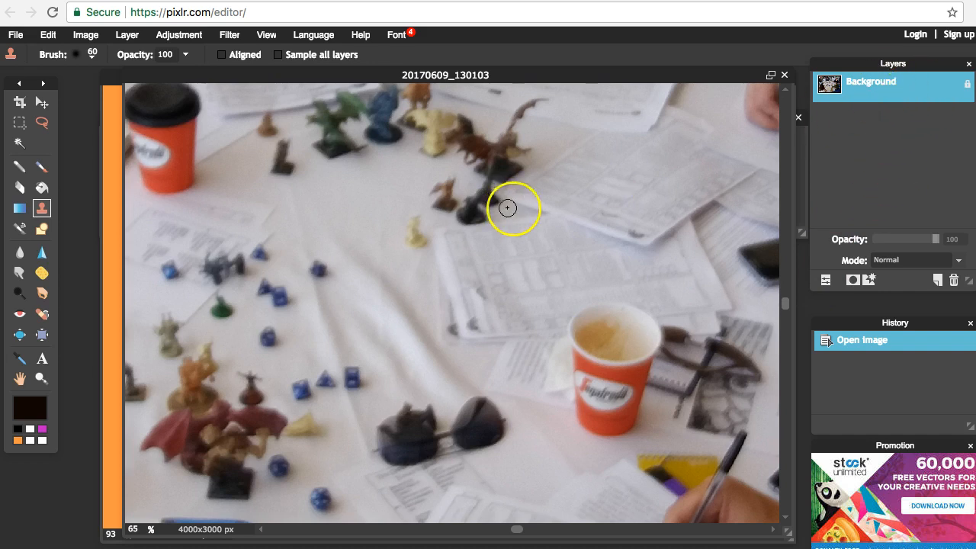
Unlock the photo's background layer and try to set a clone source on the upper sheets of paper
click(966, 85)
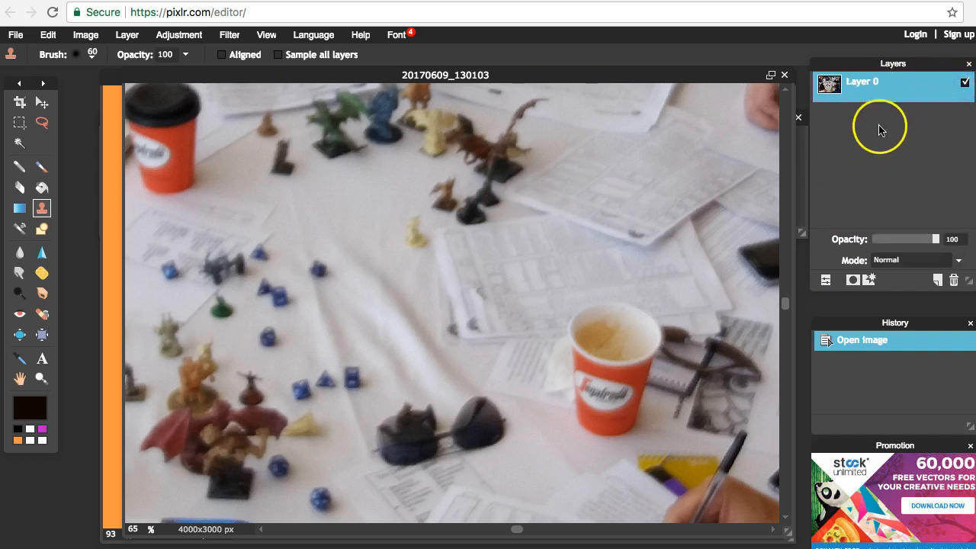
ctrl+click(685, 138)
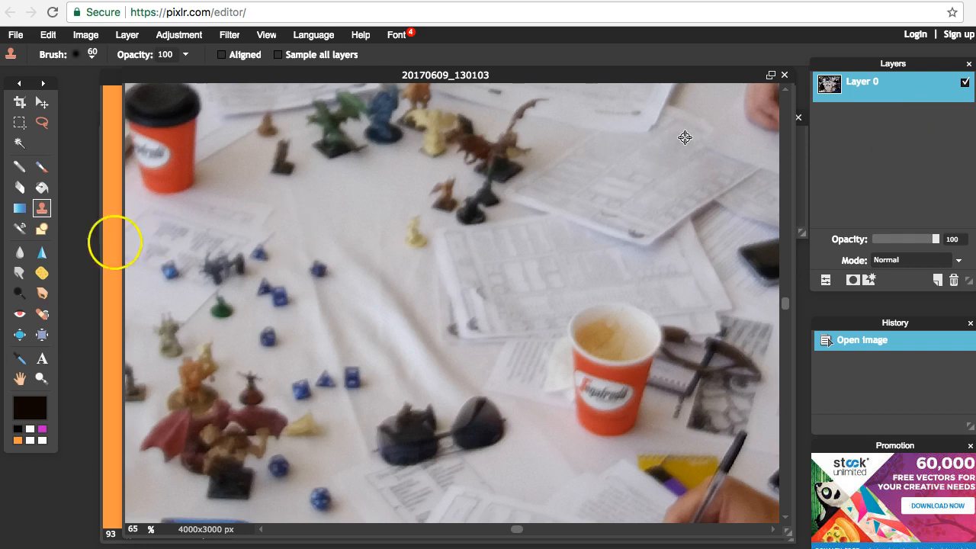
Copy the whole photo, add an empty layer and paste the copy as a further layer on top
key(ctrl+a)
key(ctrl+c)
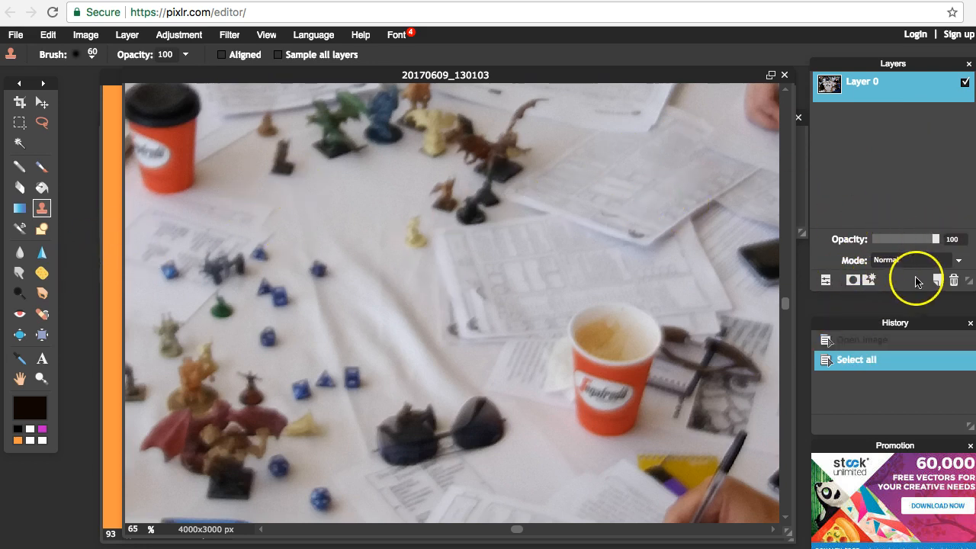
click(938, 280)
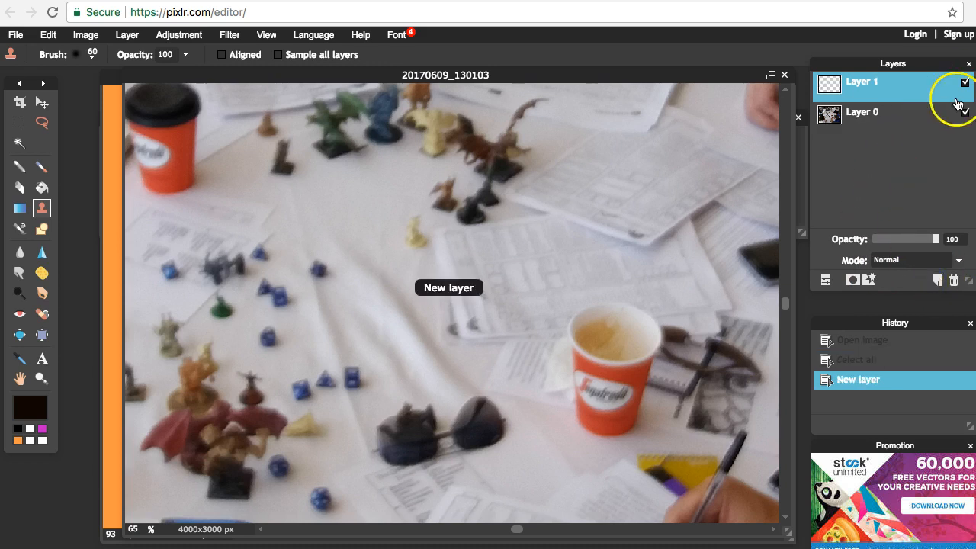
key(ctrl+v)
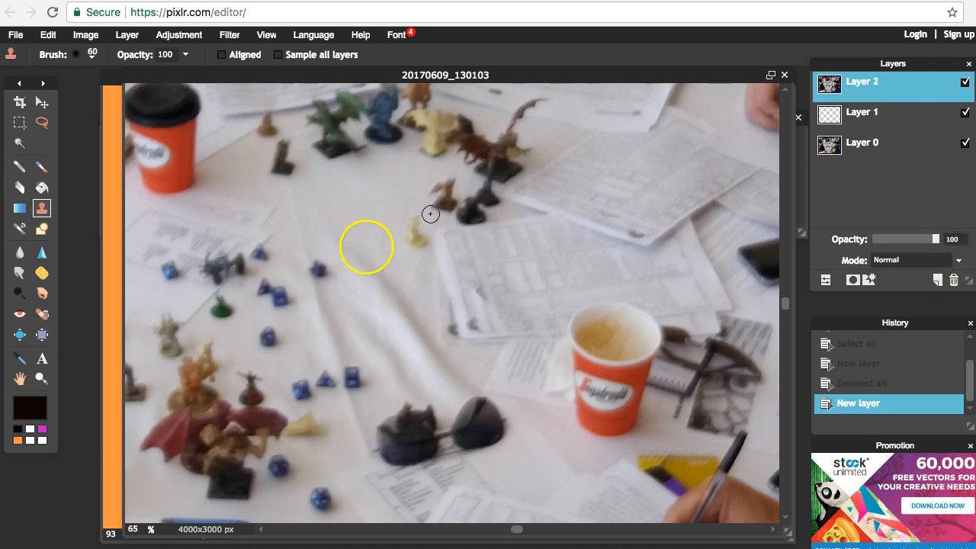
Enlarge the Clone stamp brush to 70 and try to stamp the fold of the tablecloth on the pasted layer
right_click(380, 242)
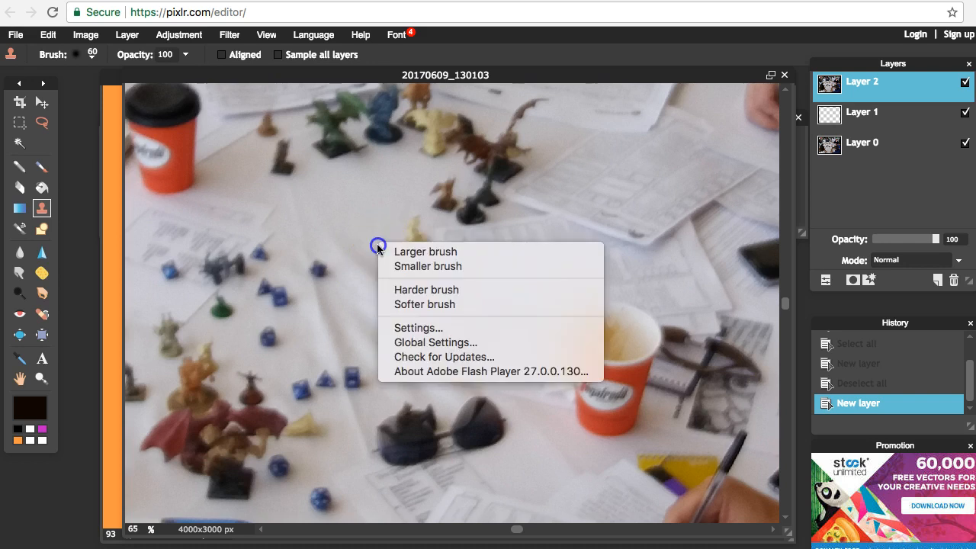
click(410, 254)
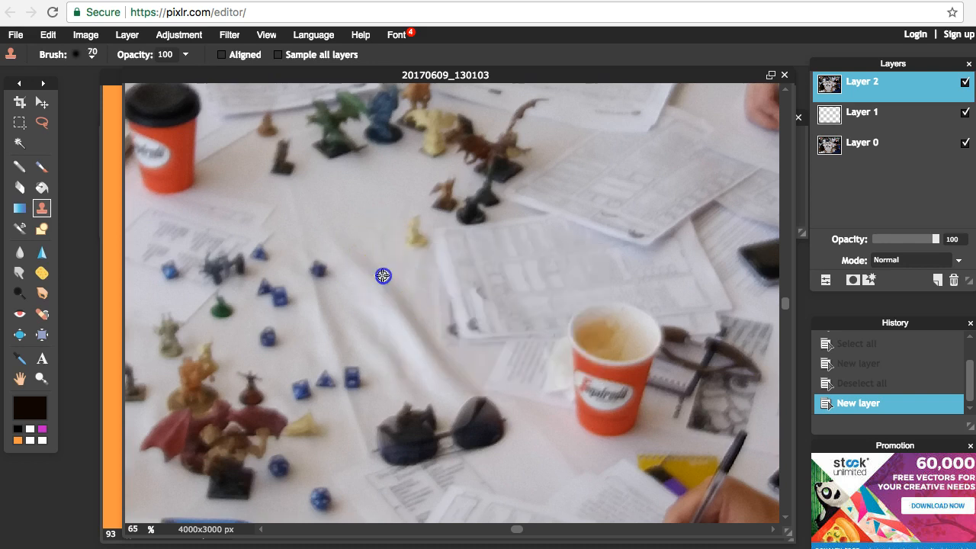
click(386, 289)
click(547, 324)
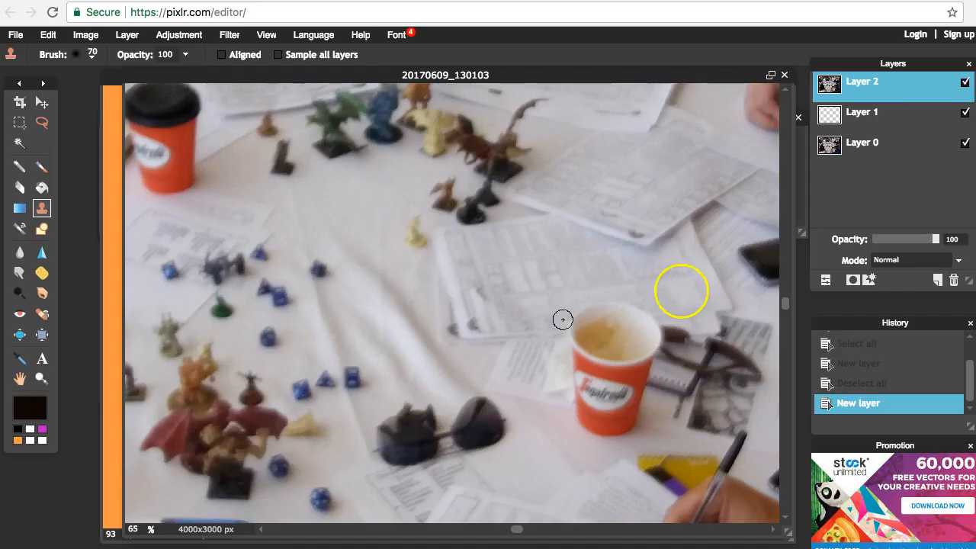
scroll(328, 290, up, 2)
scroll(375, 295, up, 5)
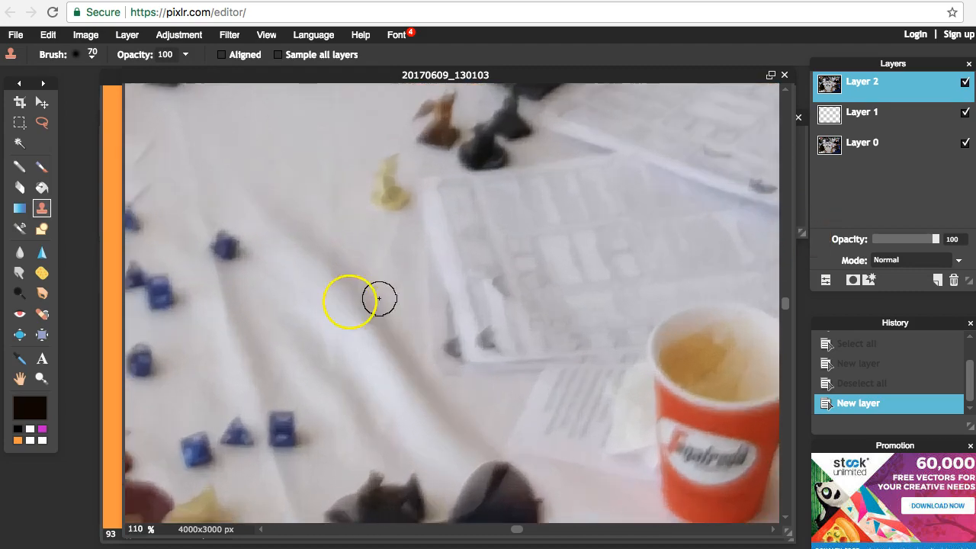
click(312, 296)
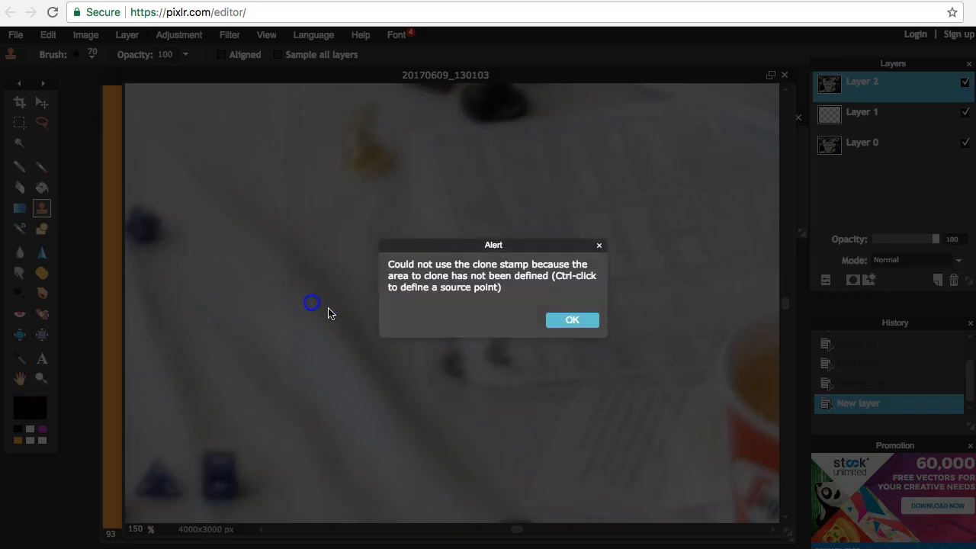
click(571, 321)
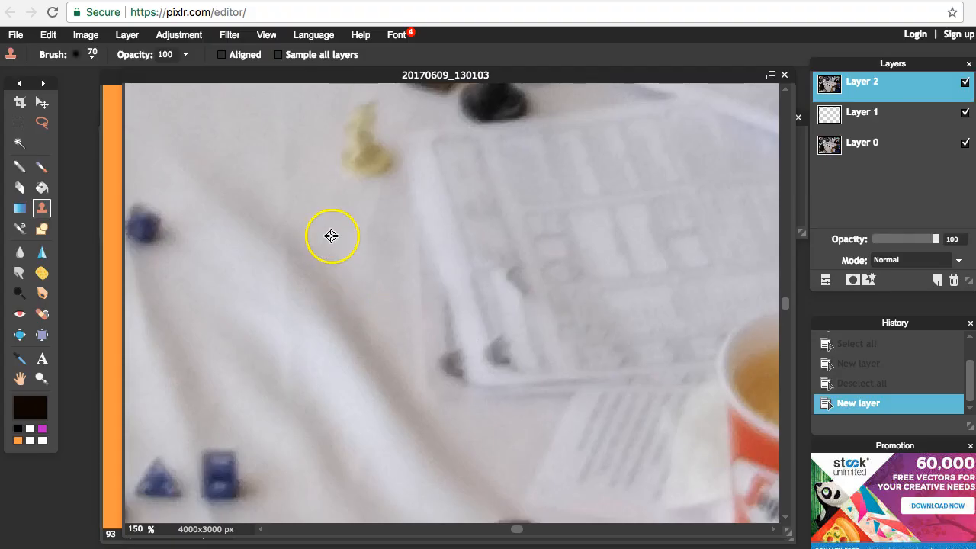
Enlarge the Clone stamp brush to 80 and try to stamp the tablecloth below the yellow figurine
right_click(331, 236)
click(381, 238)
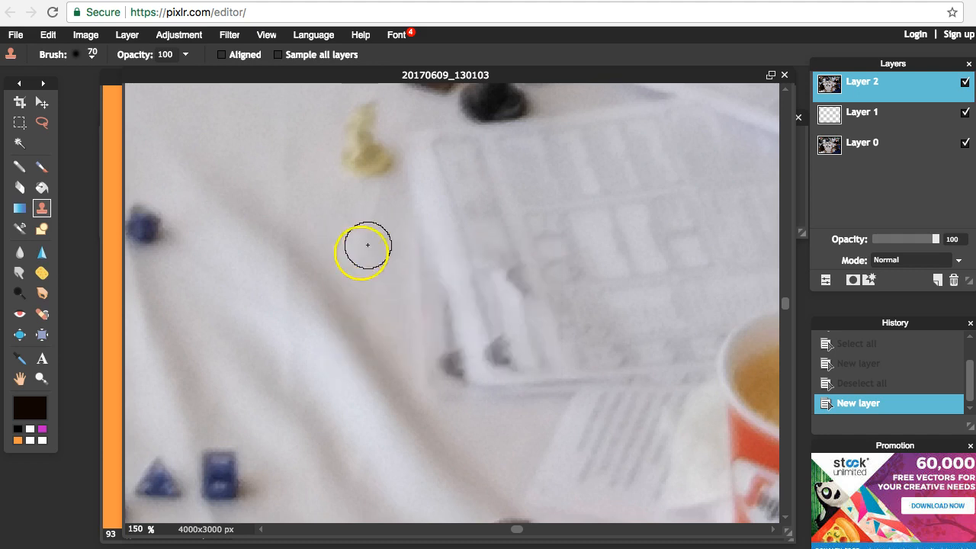
right_click(340, 313)
click(374, 320)
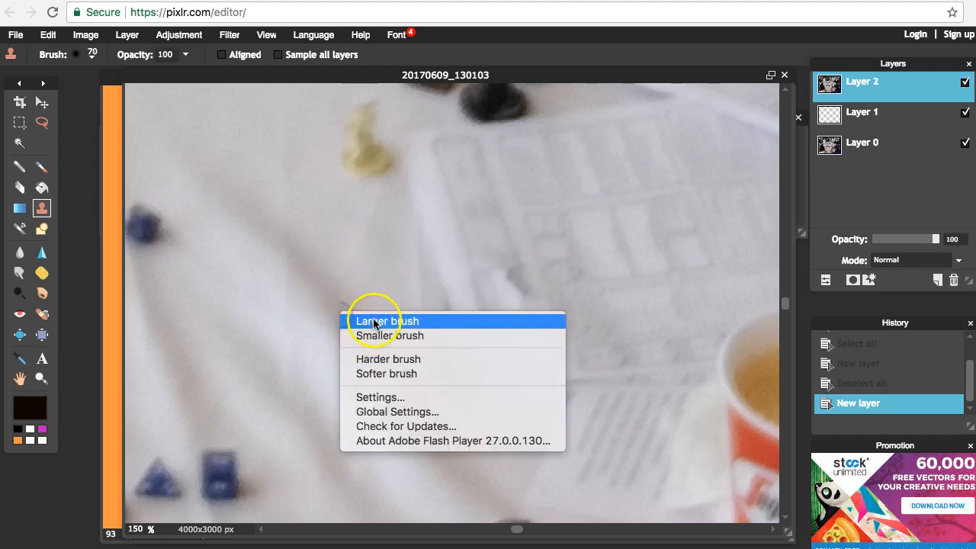
click(338, 294)
click(586, 324)
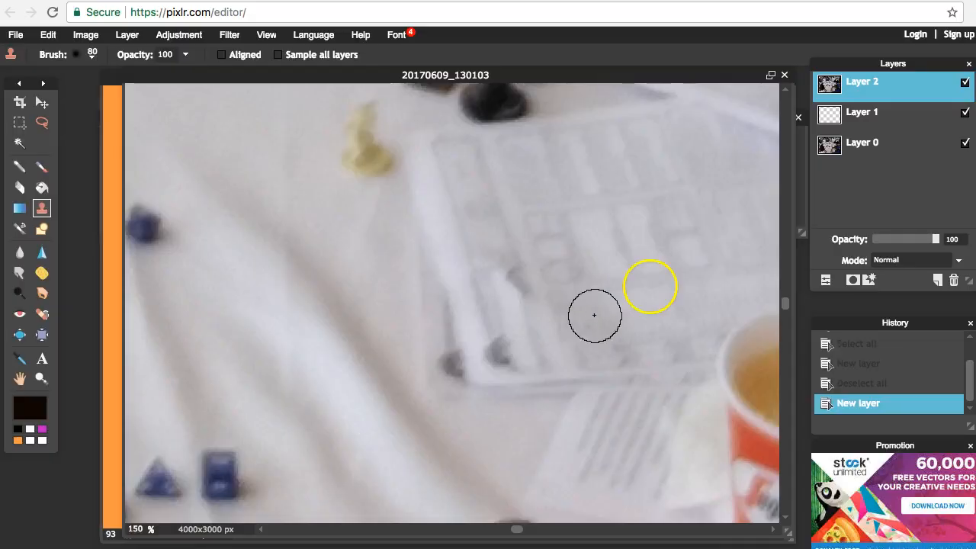
Hide the empty middle layer and make the pasted photo copy on top the active layer
click(894, 112)
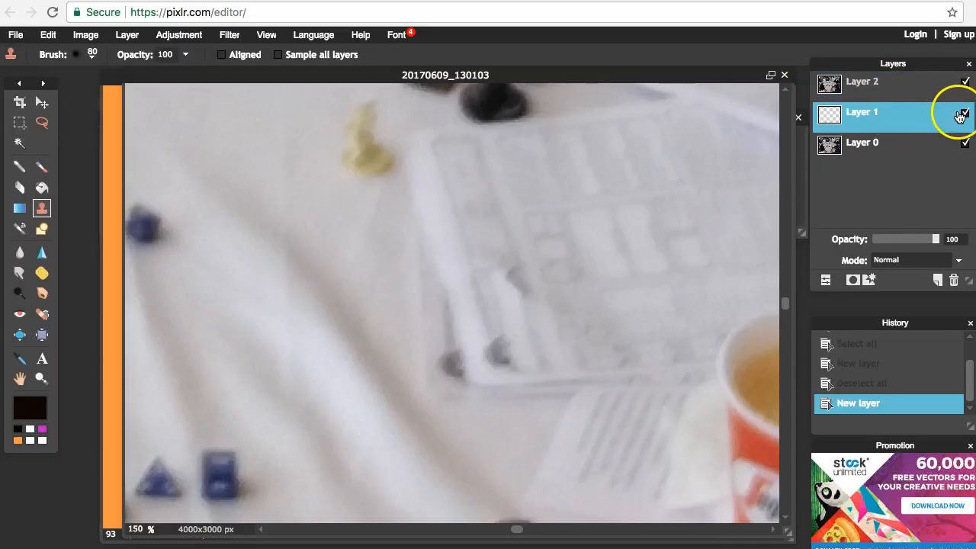
click(964, 115)
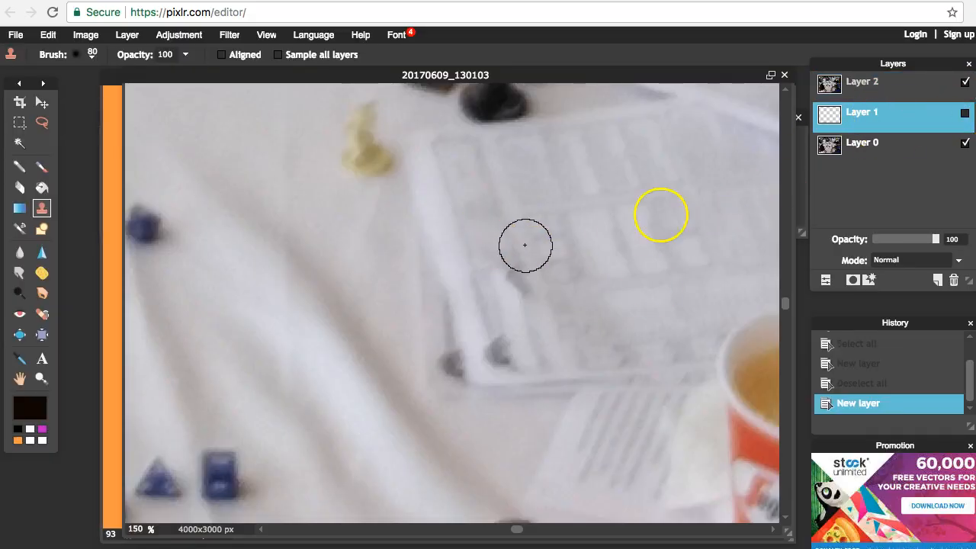
click(898, 94)
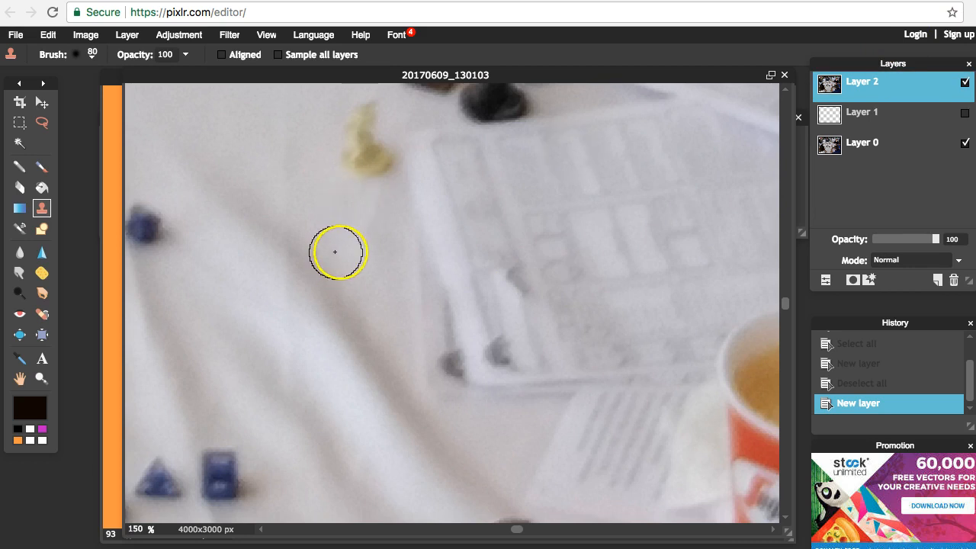
Enlarge the Clone stamp brush to 90 and try to stamp the tablecloth fold on the pasted layer
right_click(356, 243)
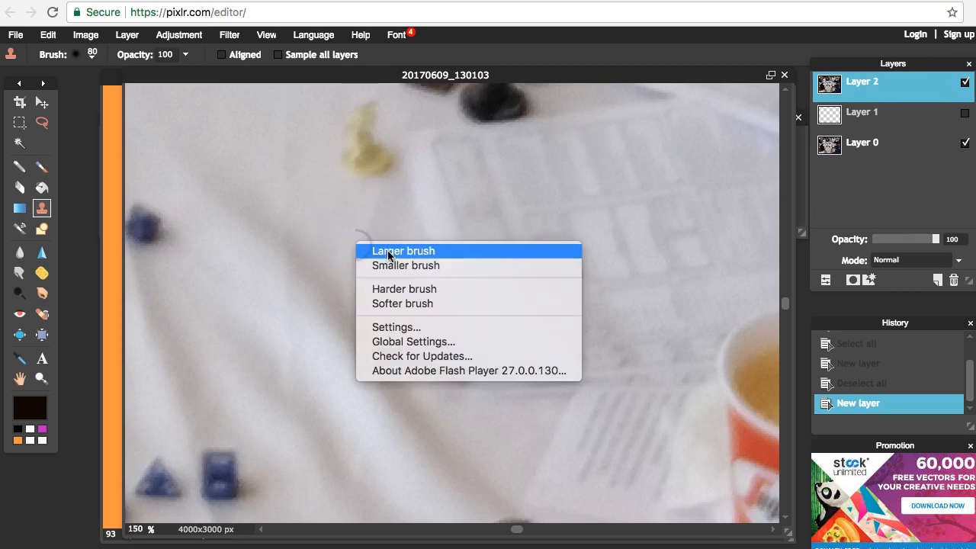
click(389, 252)
click(323, 302)
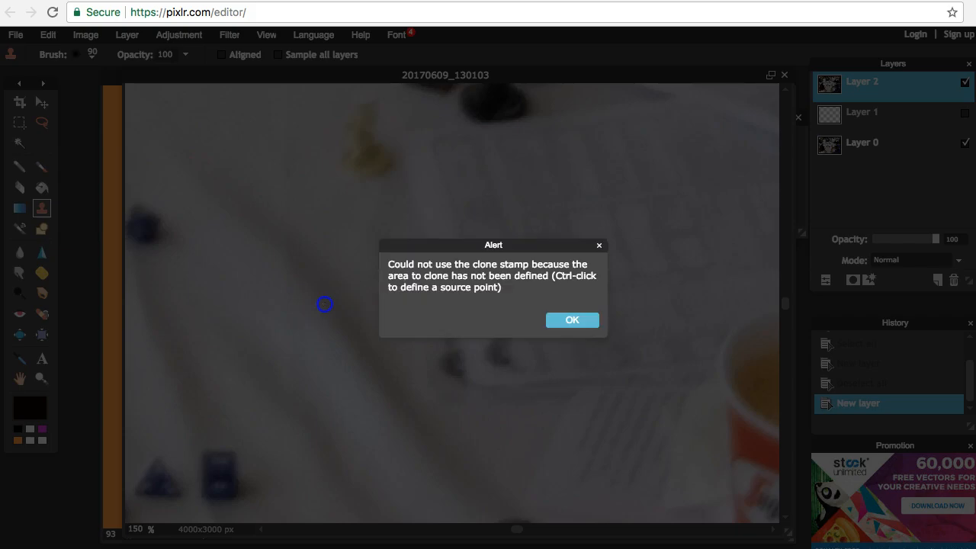
click(568, 320)
Enlarge the Clone stamp brush to 100 and try to stamp the tablecloth fold with the hidden empty layer active
right_click(357, 272)
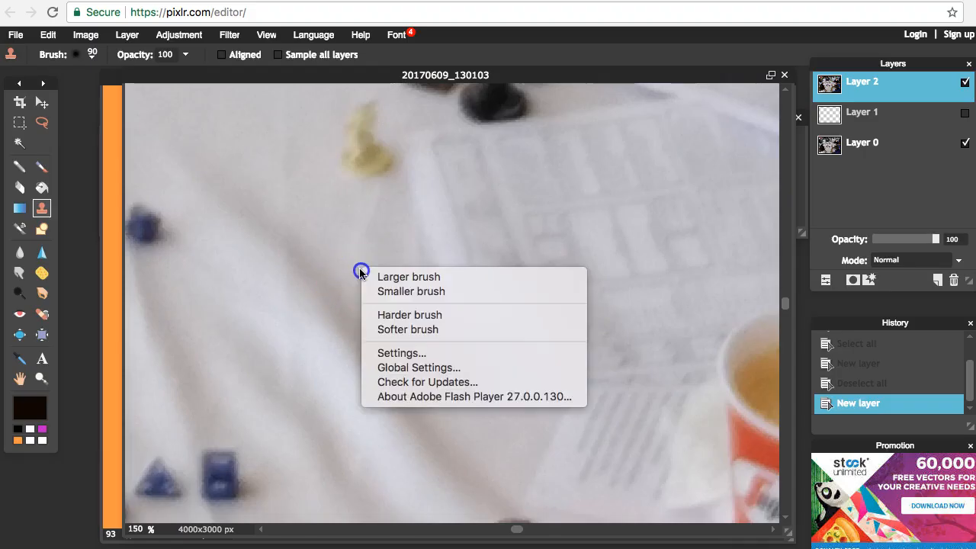
click(403, 276)
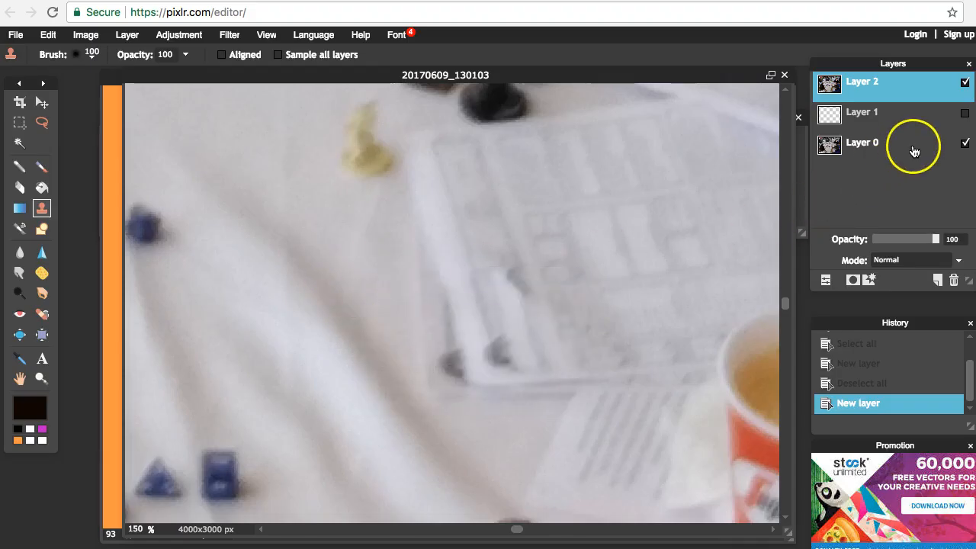
click(893, 115)
click(322, 297)
click(571, 322)
click(574, 327)
Enlarge the Clone stamp brush in steps up to 130
right_click(327, 251)
click(360, 254)
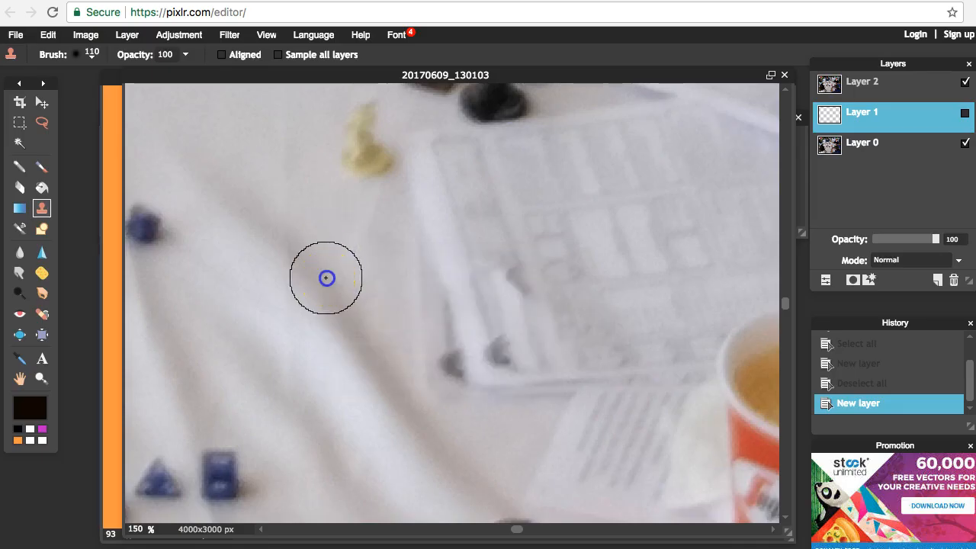
right_click(318, 270)
click(366, 277)
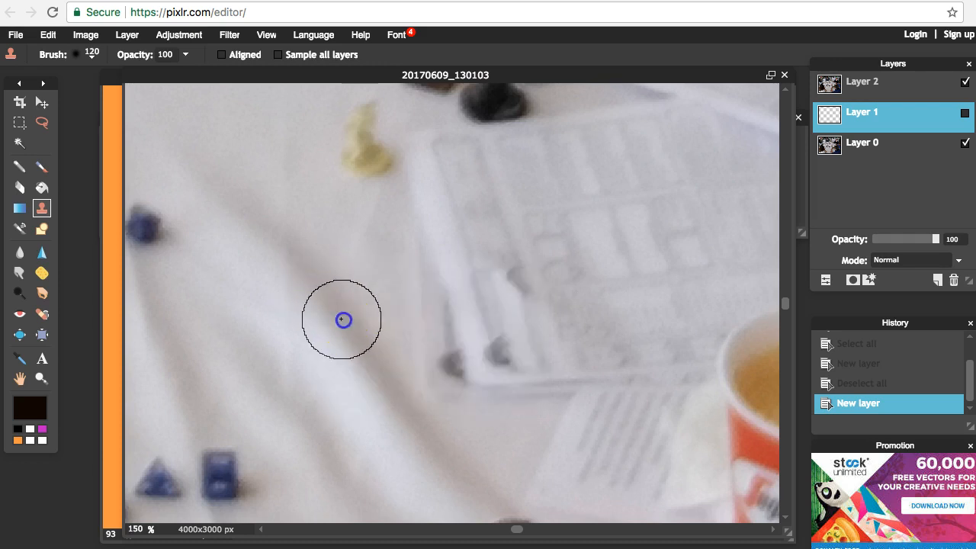
right_click(332, 344)
click(343, 355)
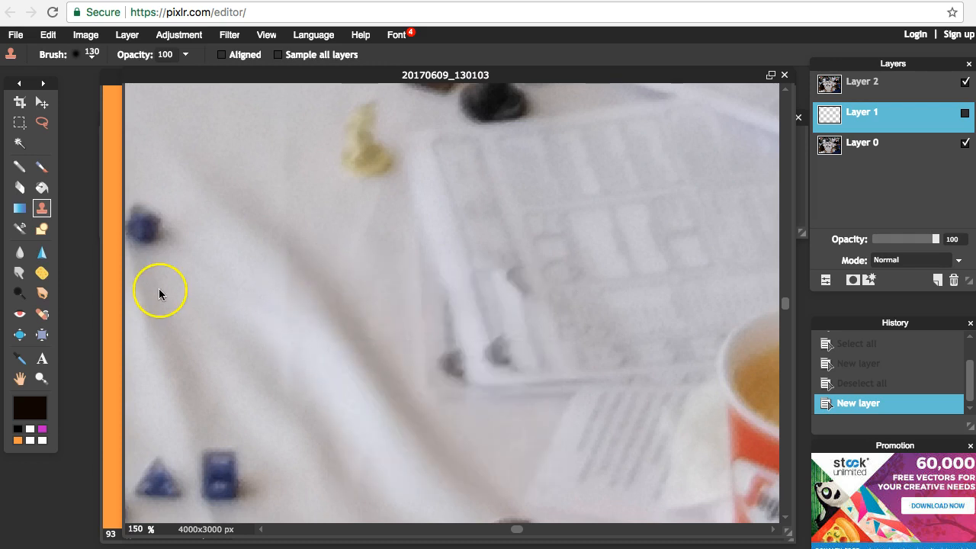
Try to stamp the tablecloth between the dice and the sheets of paper on the hidden empty layer
scroll(381, 256, down, 4)
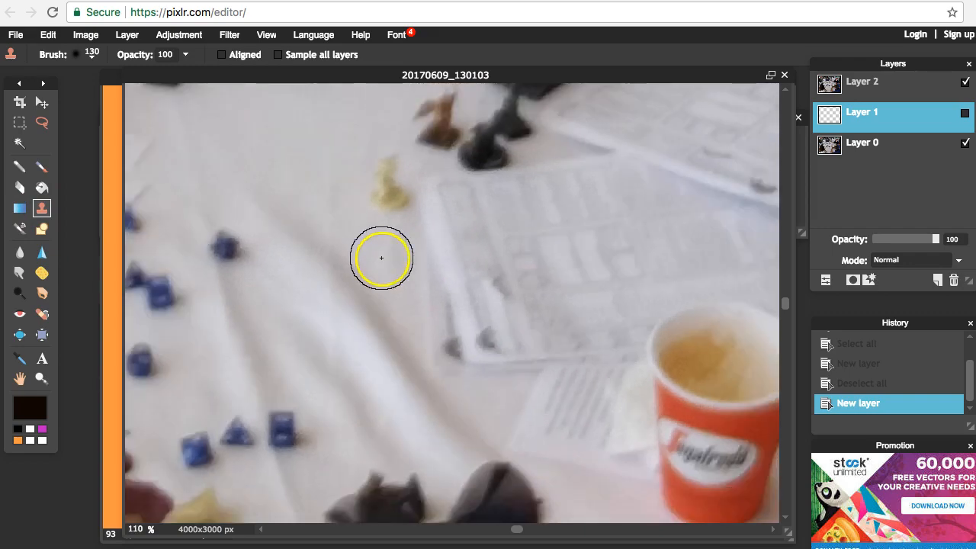
scroll(382, 258, down, 5)
click(405, 296)
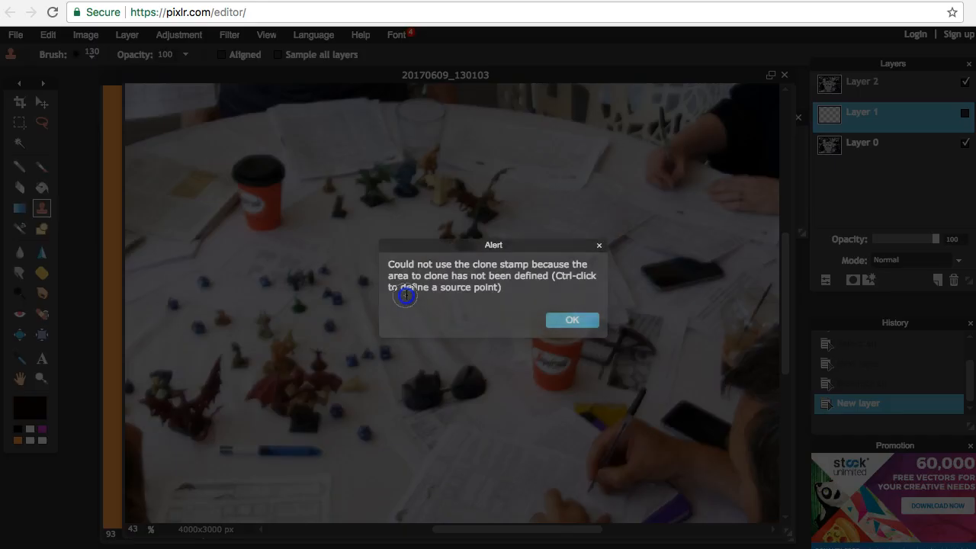
click(599, 246)
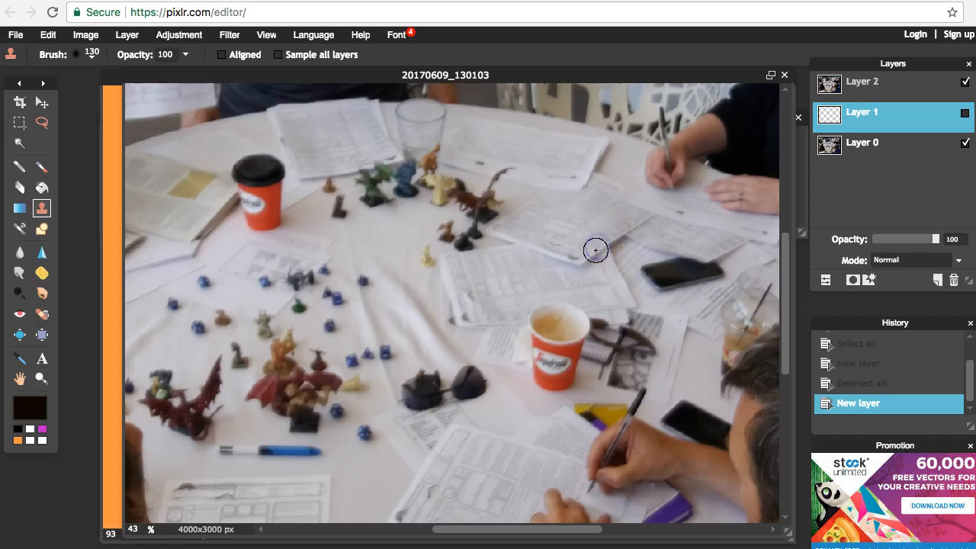
Return to the pasted top layer, enlarge the Clone stamp brush to 140 and try to stamp the tablecloth below the yellow figurine
drag(889, 114, 857, 100)
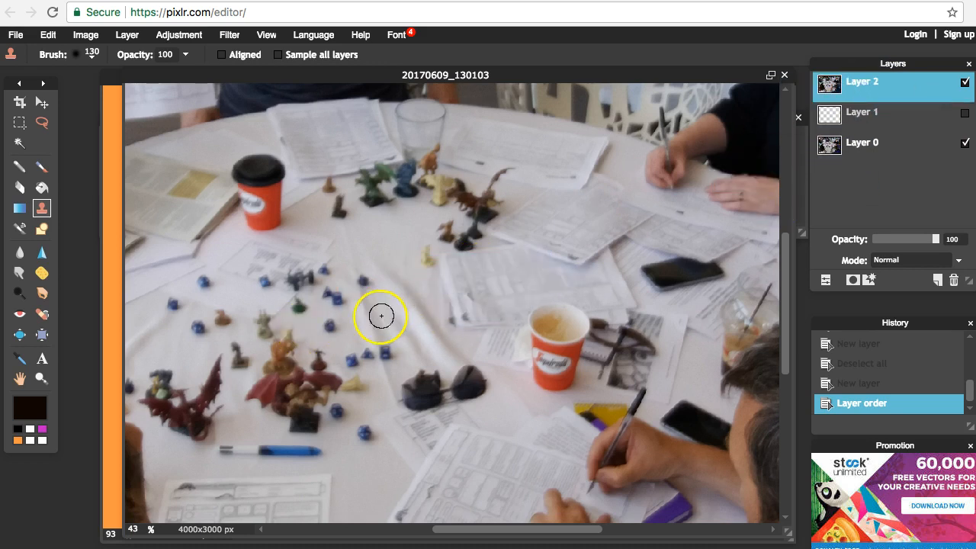
scroll(417, 325, up, 3)
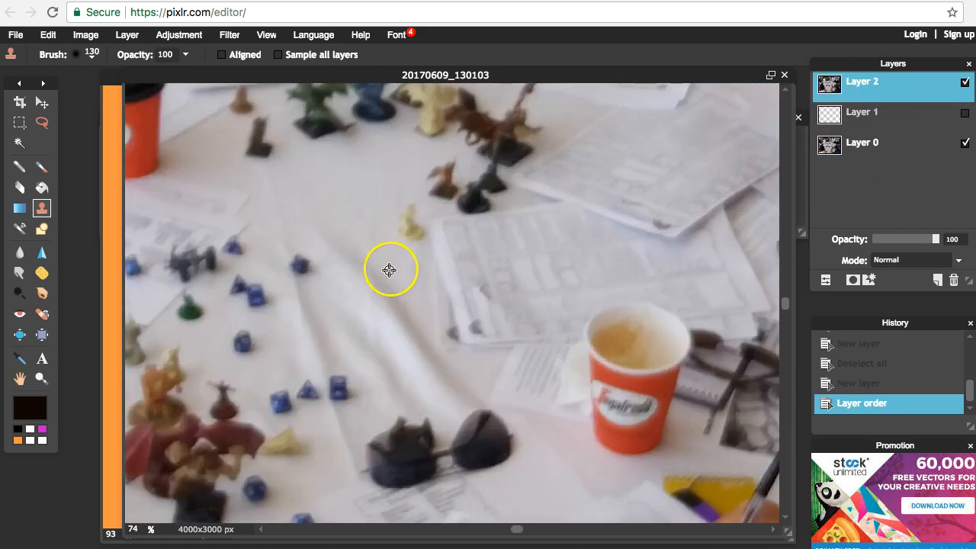
scroll(390, 269, up, 4)
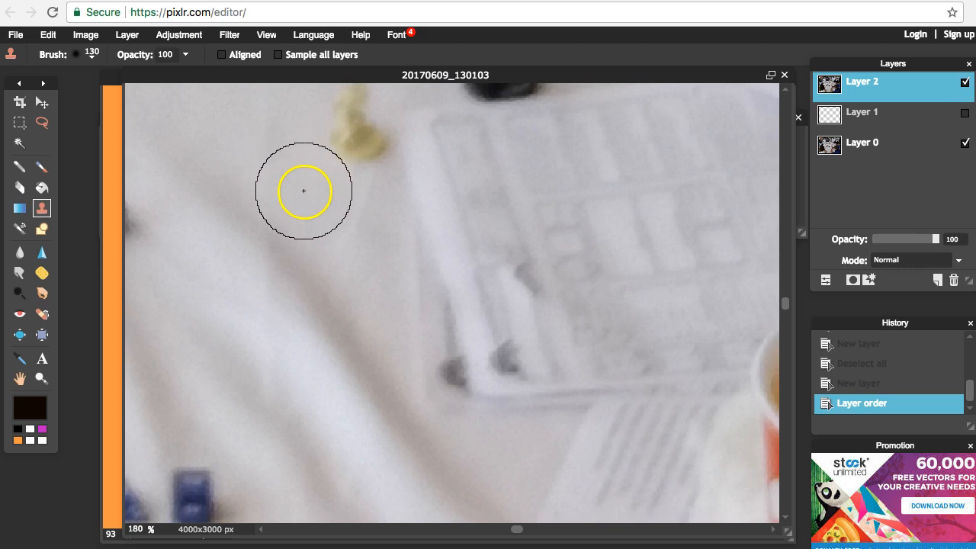
right_click(308, 207)
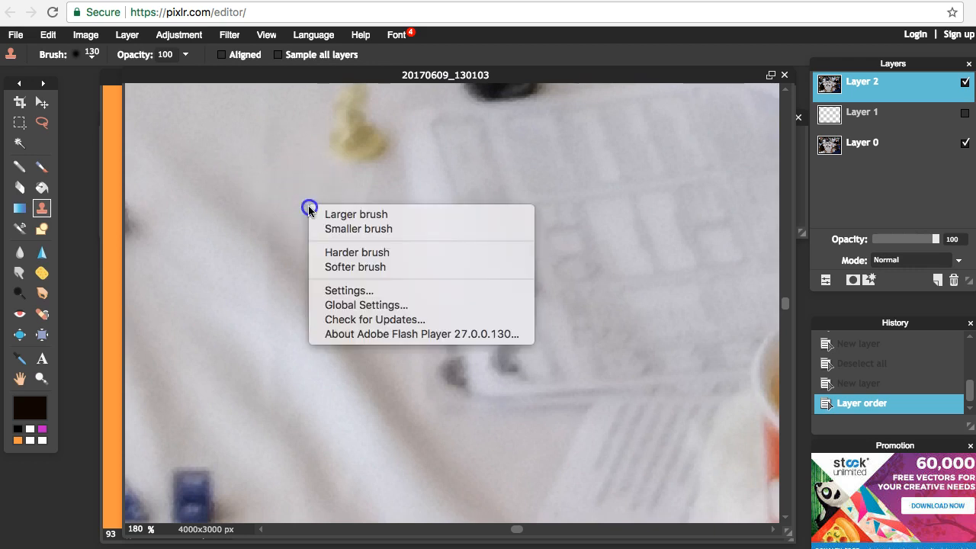
click(341, 215)
click(322, 209)
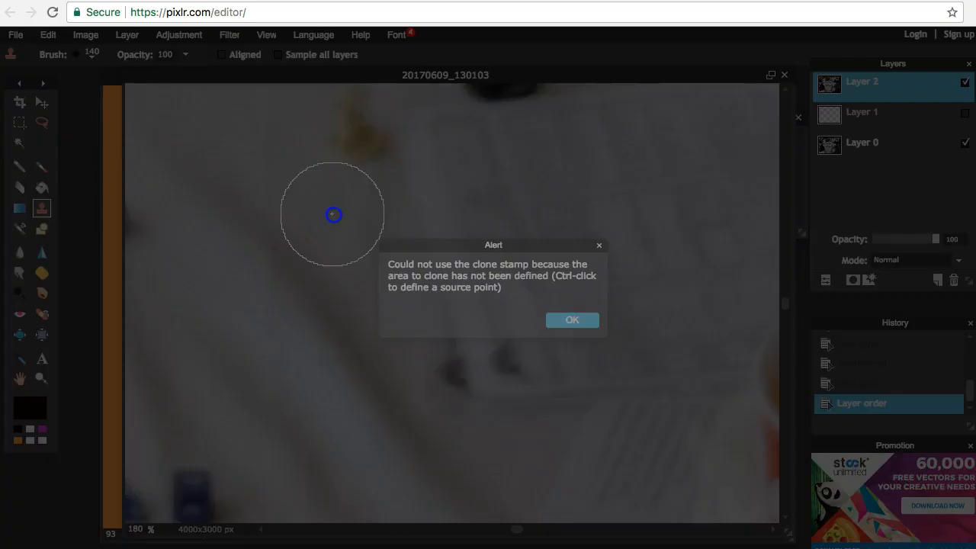
click(564, 328)
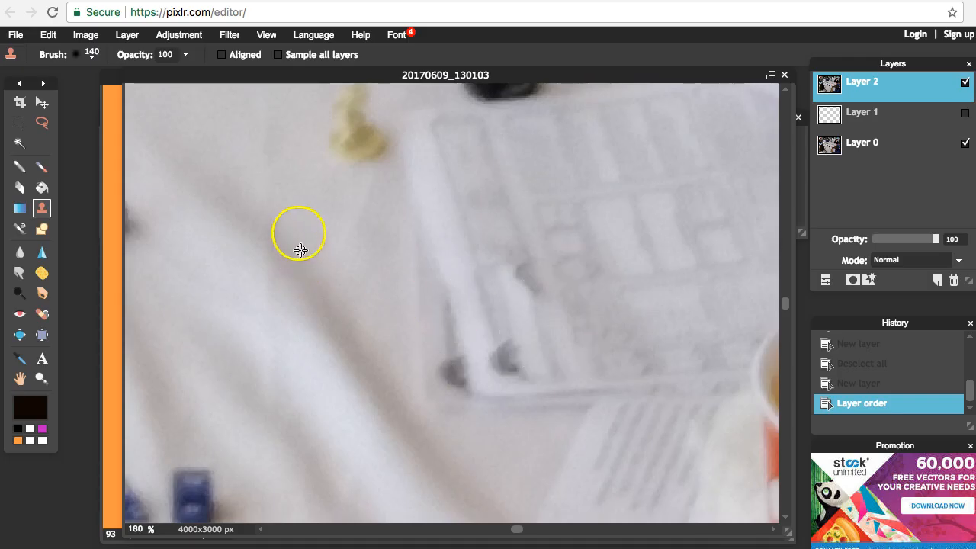
Try to define a clone source on the tablecloth fold below the yellow figurine and stamp right beside it
right_click(333, 219)
click(360, 229)
ctrl+click(324, 305)
click(321, 309)
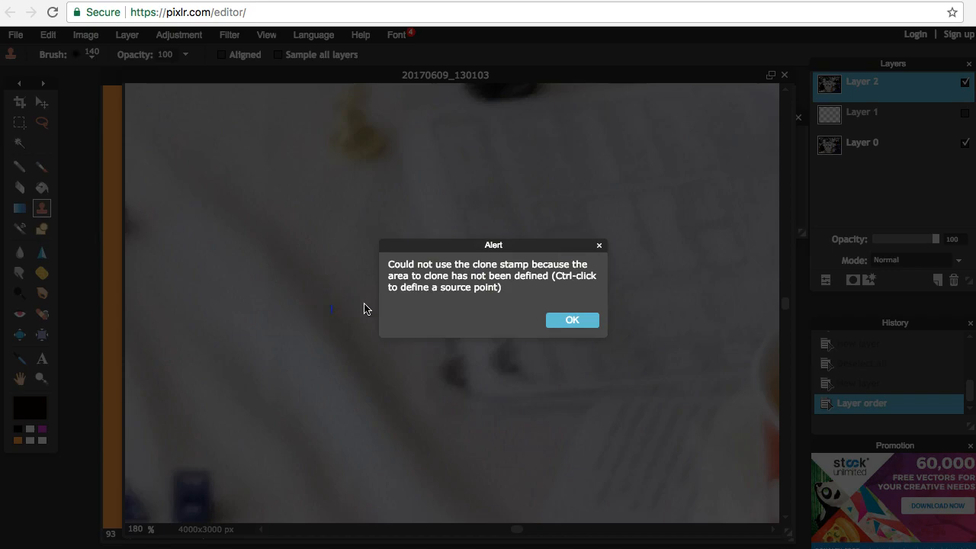
click(578, 325)
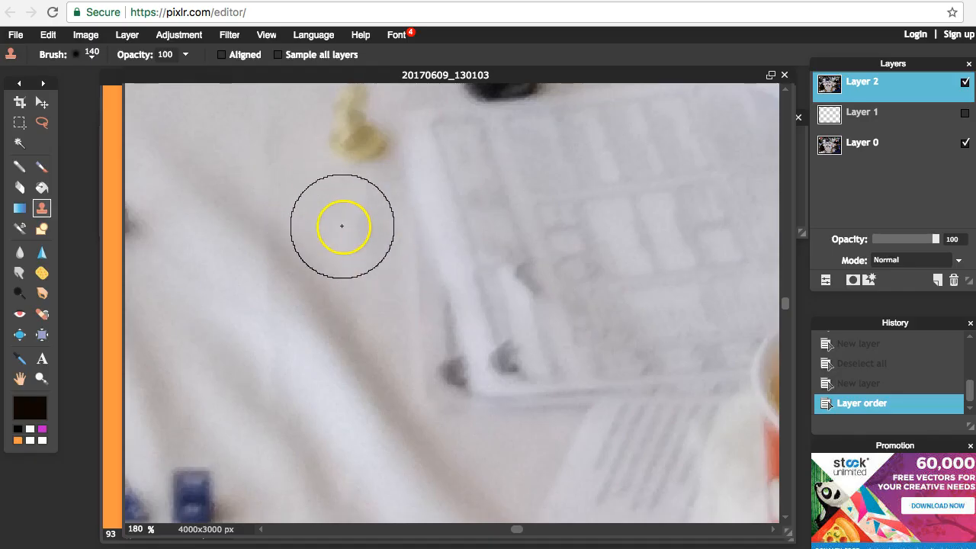
Try to define another clone source on the fold's bright ridge and stamp several spots of the surrounding tablecloth
ctrl+click(288, 297)
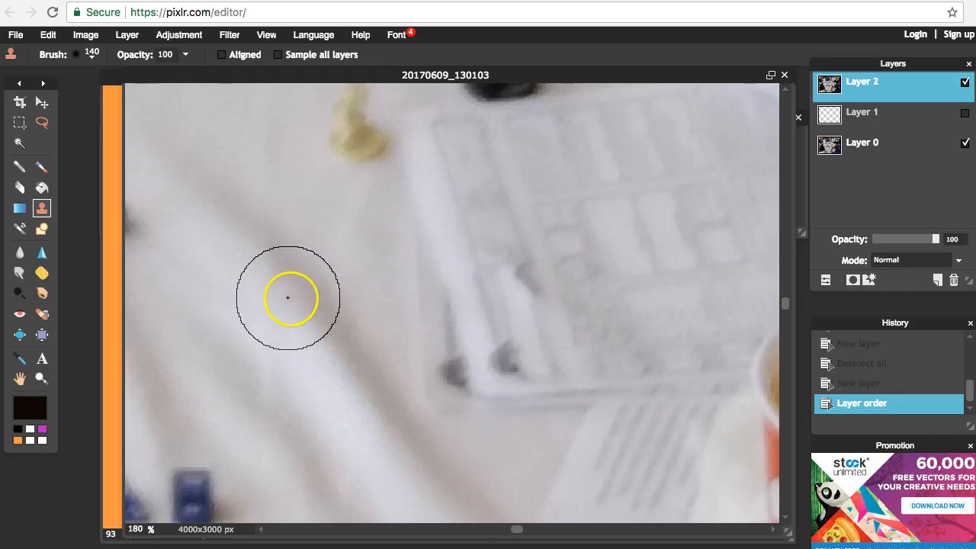
drag(214, 225, 196, 215)
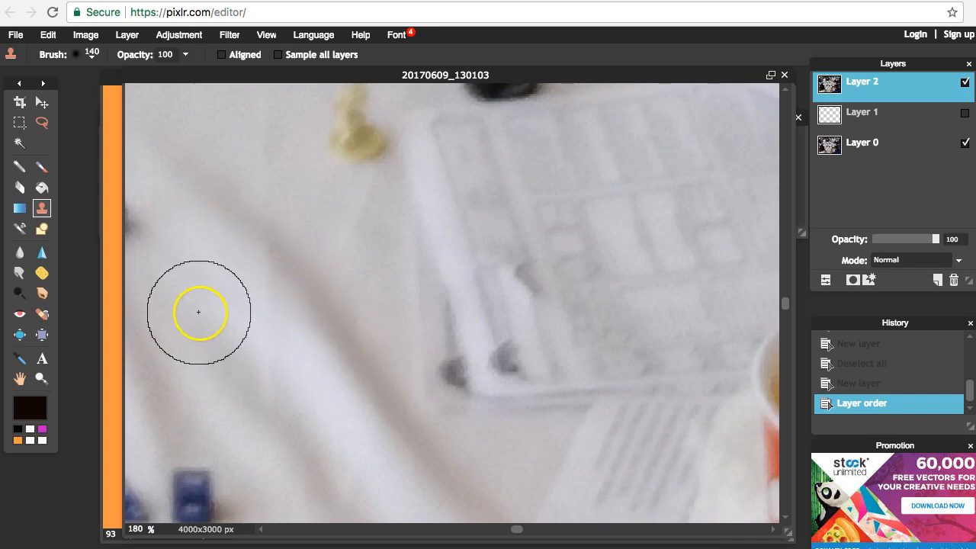
click(296, 347)
click(574, 321)
click(218, 242)
click(430, 285)
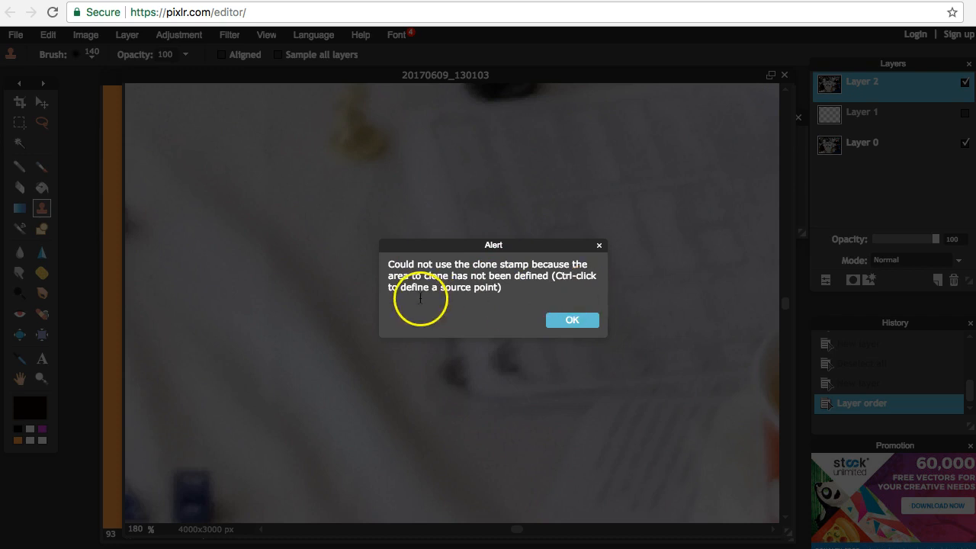
click(584, 324)
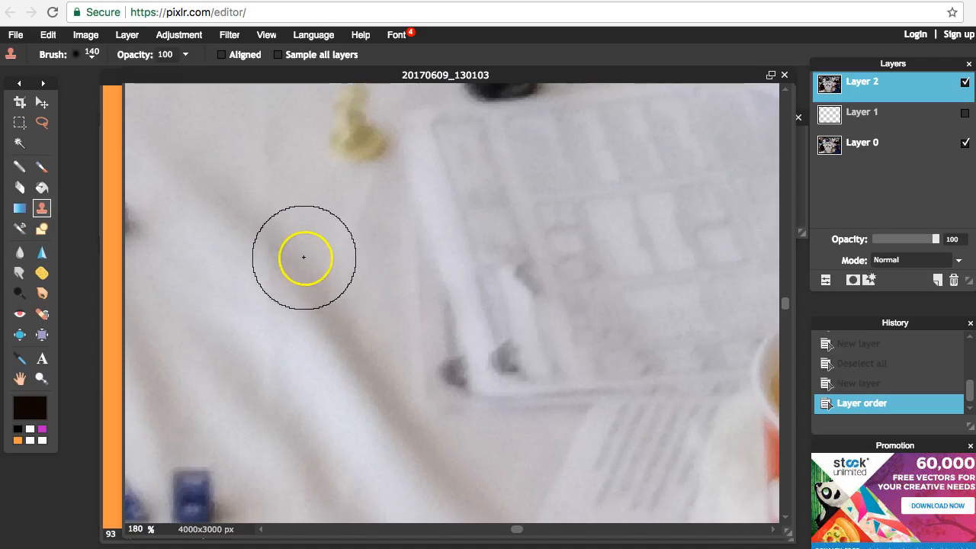
Make the Clone stamp brush softer and try to stamp two spots along the tablecloth fold
right_click(343, 209)
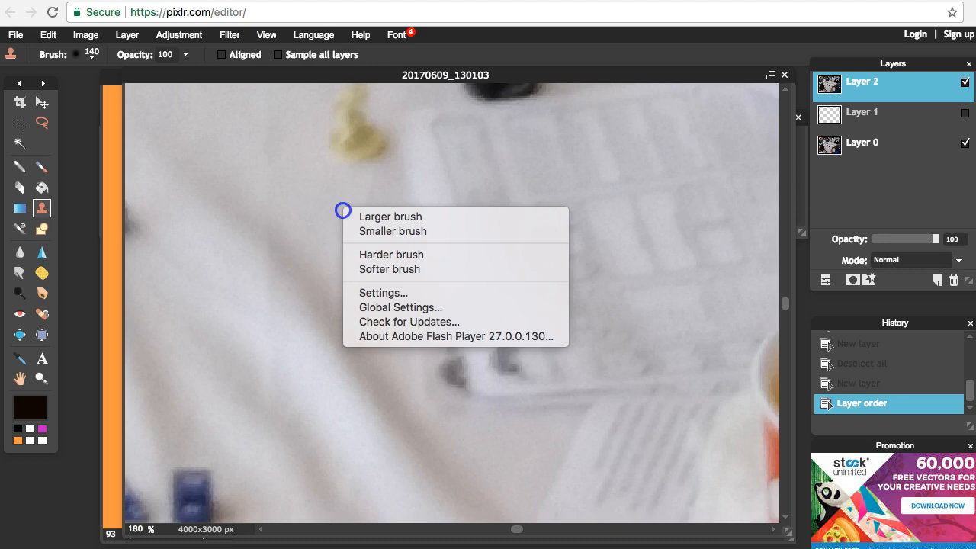
click(390, 270)
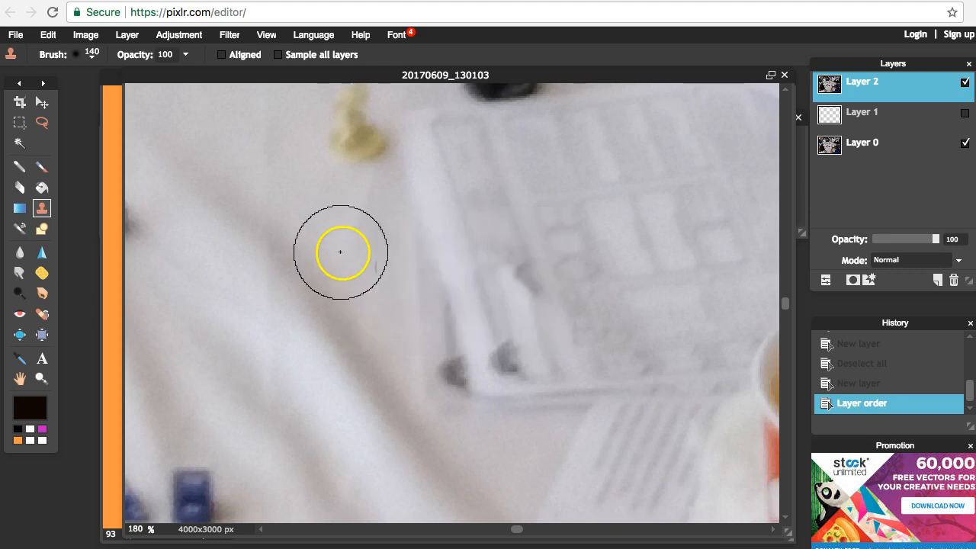
click(307, 302)
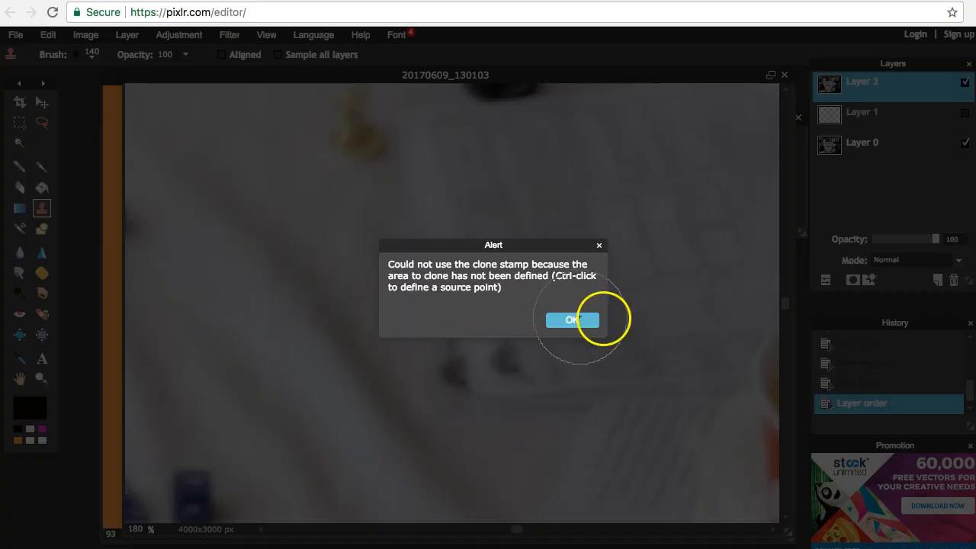
click(569, 321)
click(340, 314)
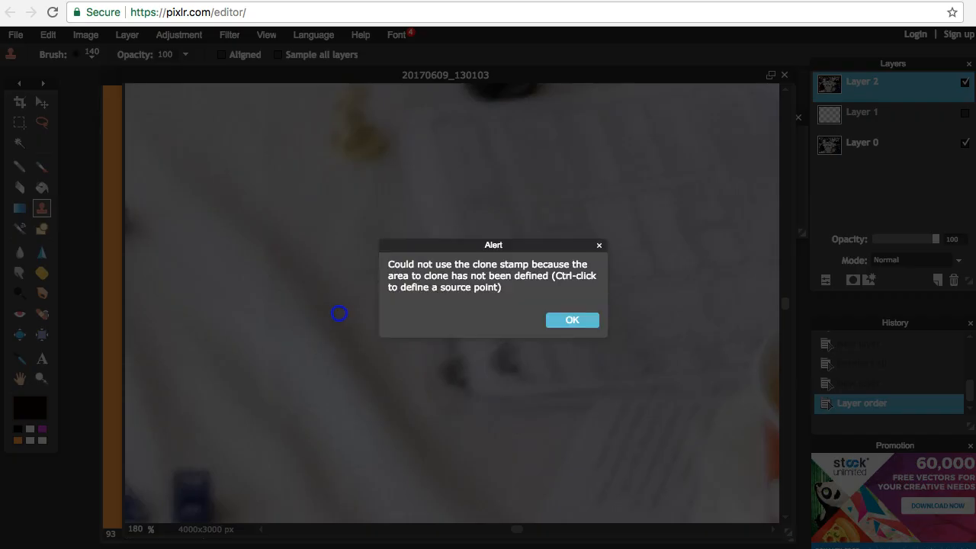
click(575, 322)
Enlarge the Clone stamp brush to 150 and try to stamp the bright part of the tablecloth fold
right_click(373, 274)
click(420, 276)
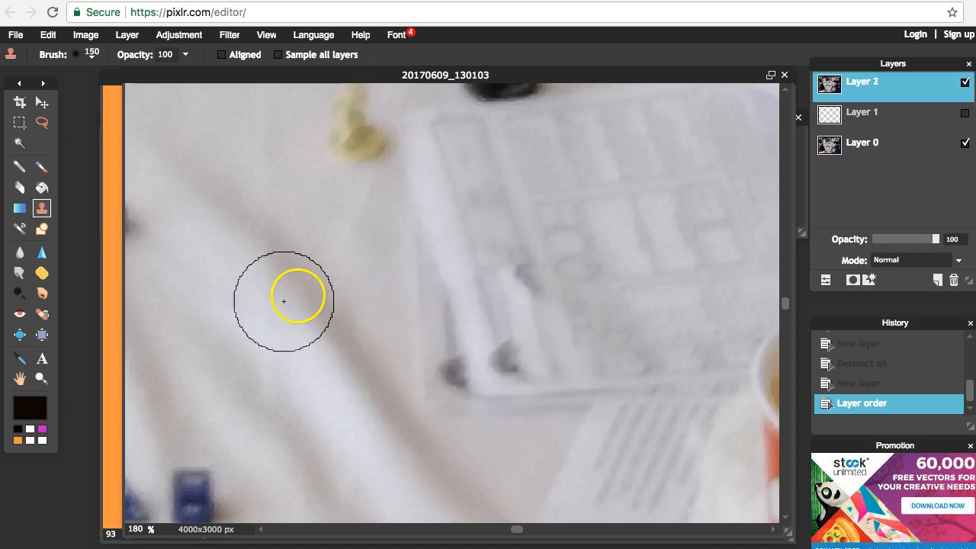
click(284, 301)
click(572, 321)
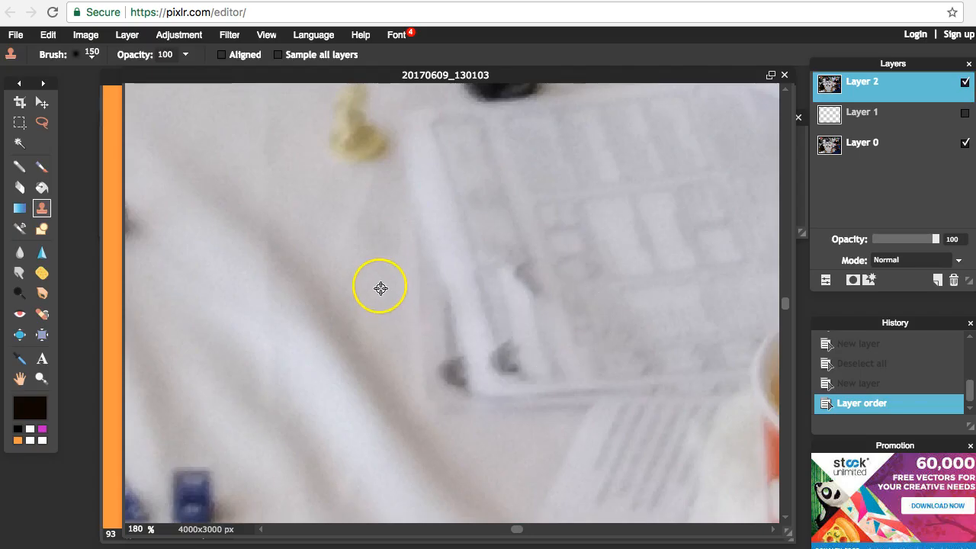
Enlarge the Clone stamp brush to 160
right_click(362, 268)
click(324, 326)
right_click(364, 275)
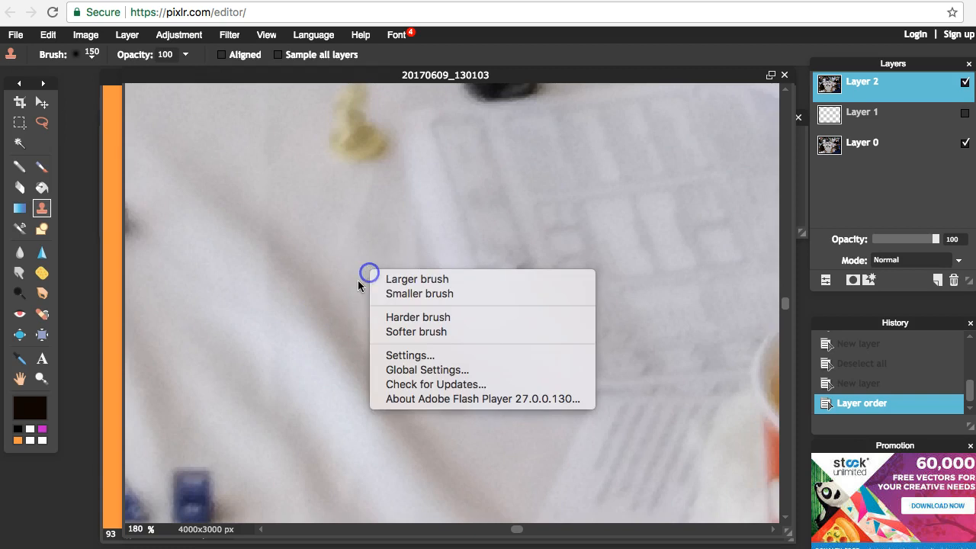
click(385, 273)
Check the display options in the Adobe Flash Player settings and close them
right_click(249, 251)
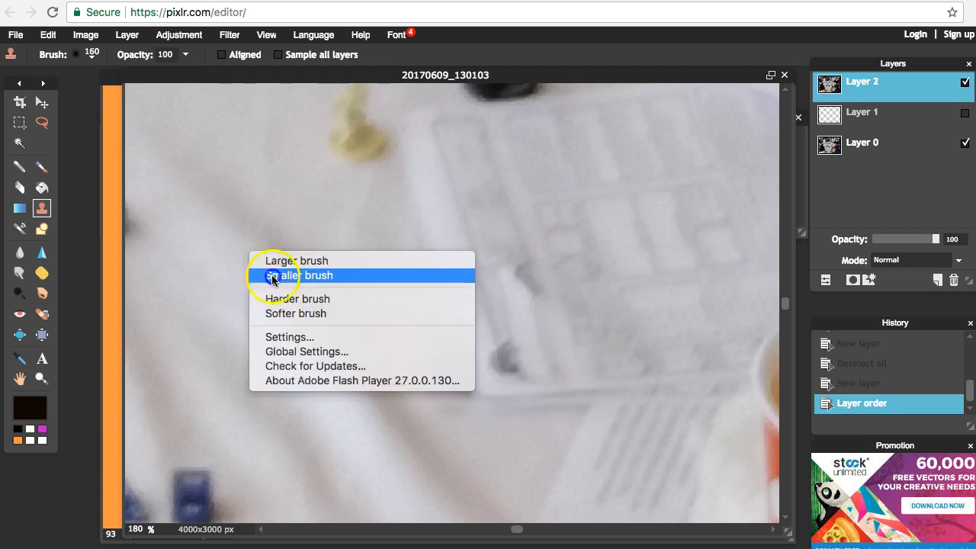
click(320, 335)
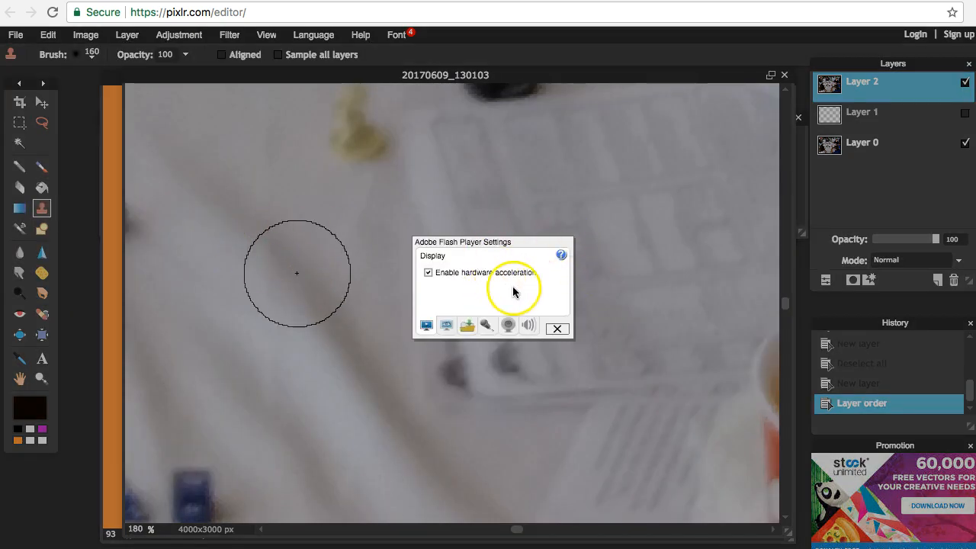
click(558, 330)
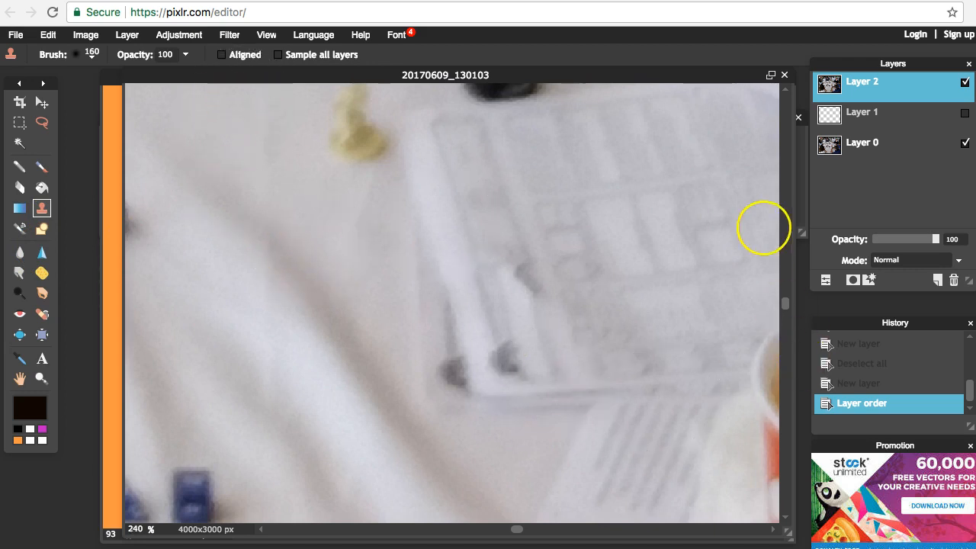
Apply a monochromatic Noise filter with an amount of 37 to the table photo on Layer 2
drag(794, 299, 791, 290)
scroll(791, 289, down, 5)
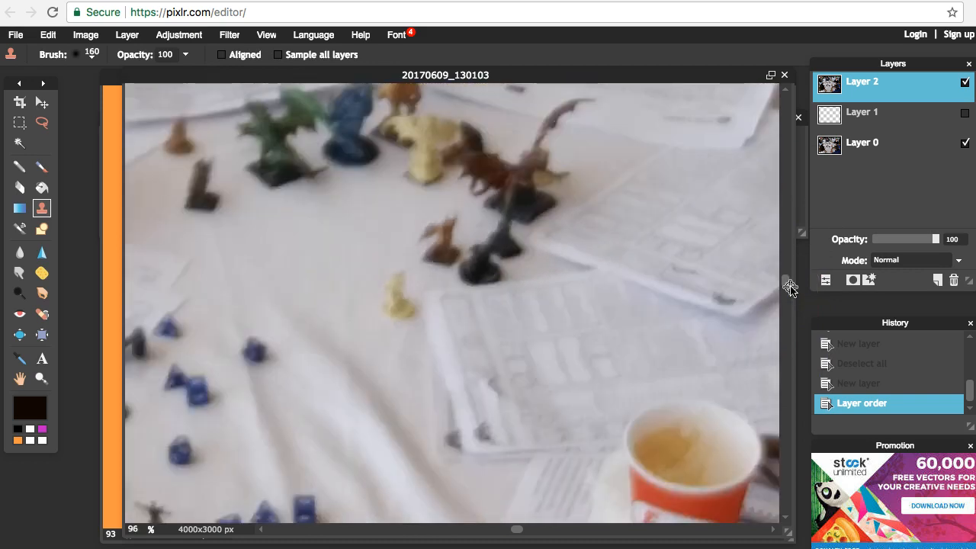
scroll(790, 289, down, 6)
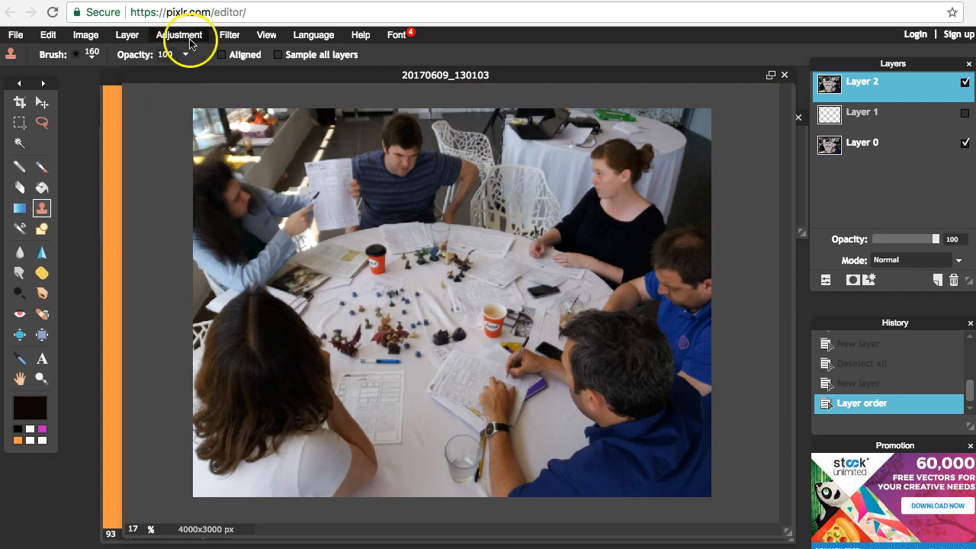
click(230, 35)
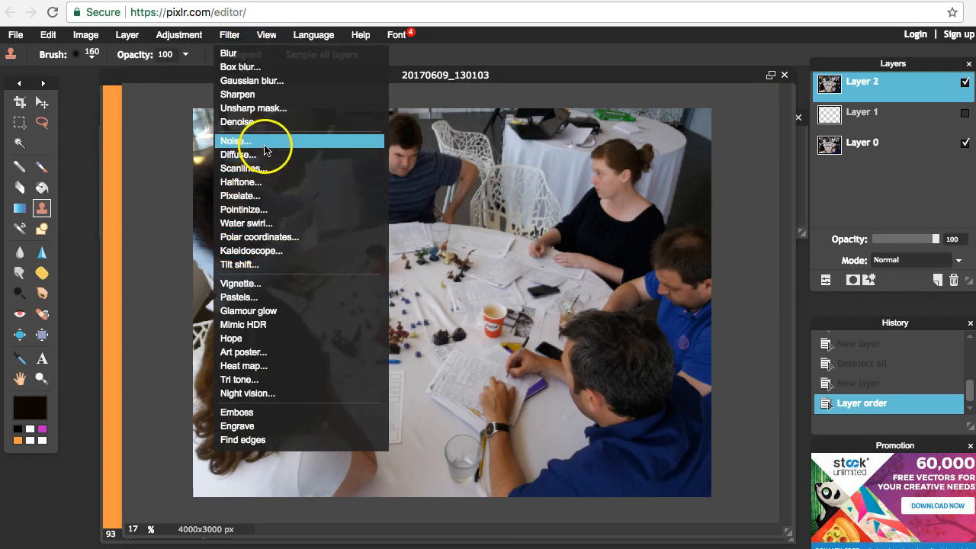
click(261, 141)
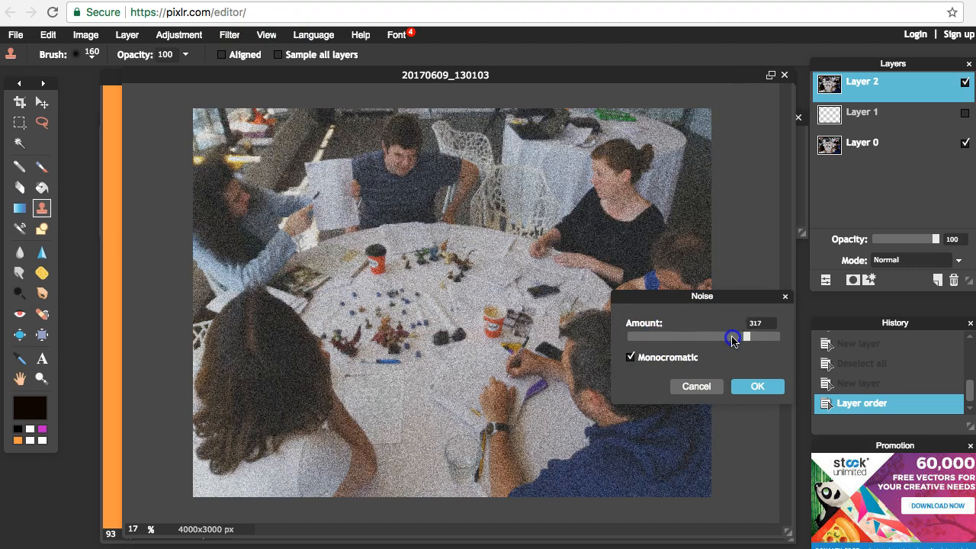
drag(717, 341, 684, 341)
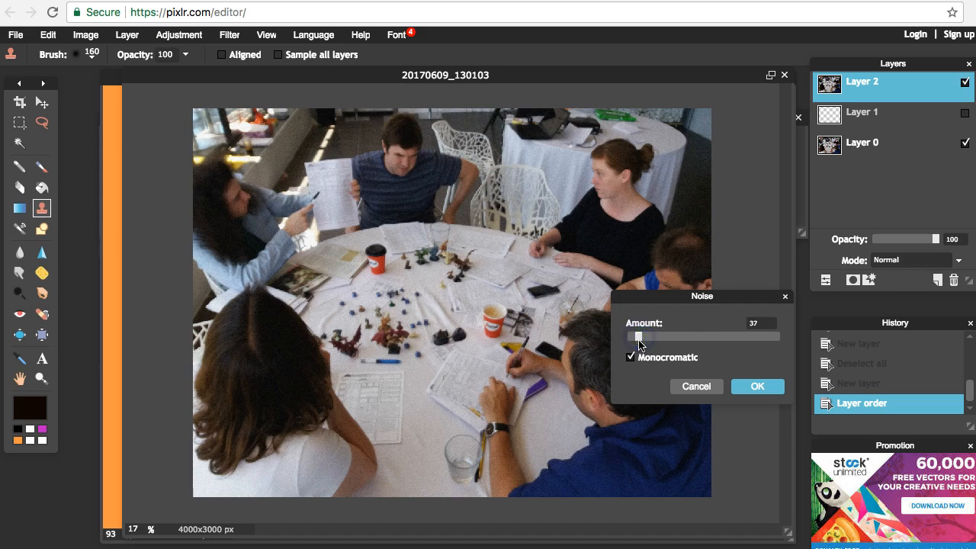
click(758, 389)
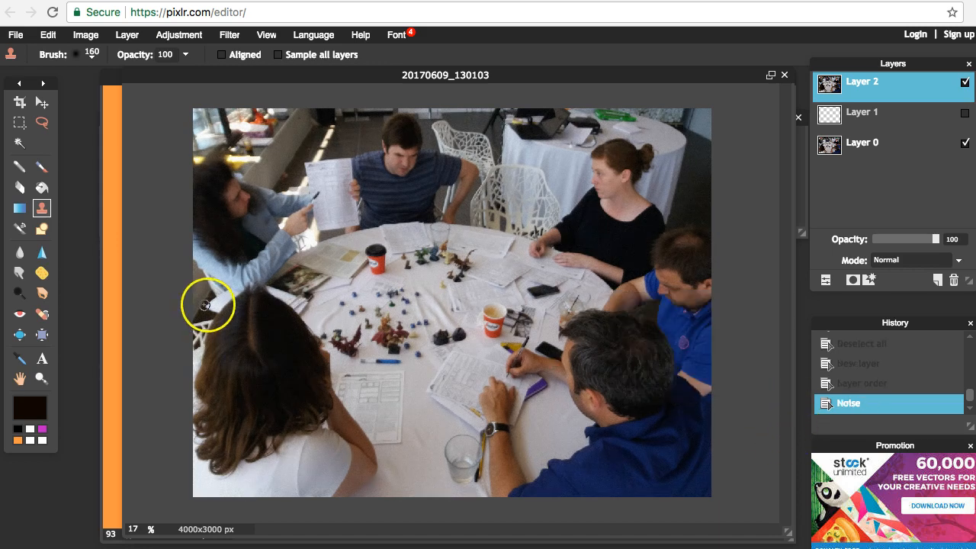
Sharpen the noisy table photo on Layer 2
click(42, 250)
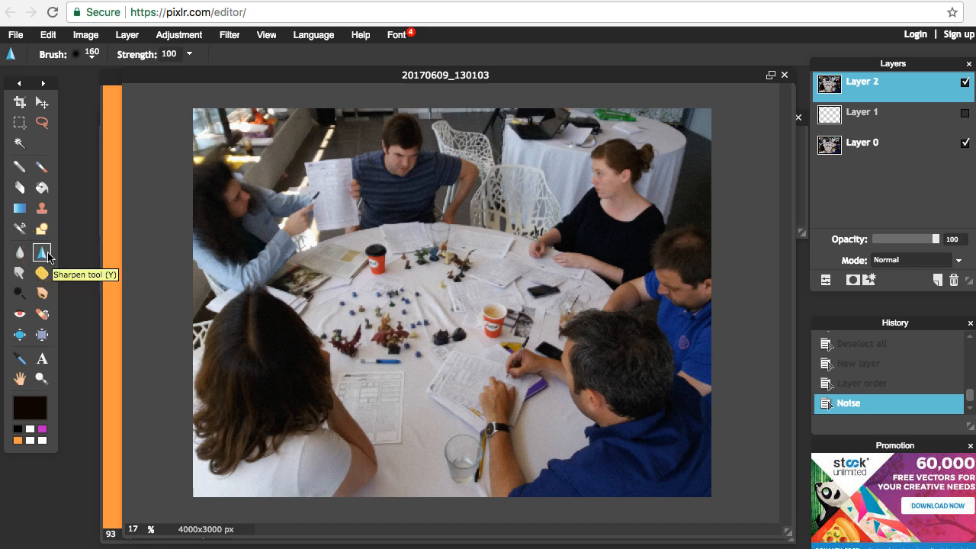
click(230, 35)
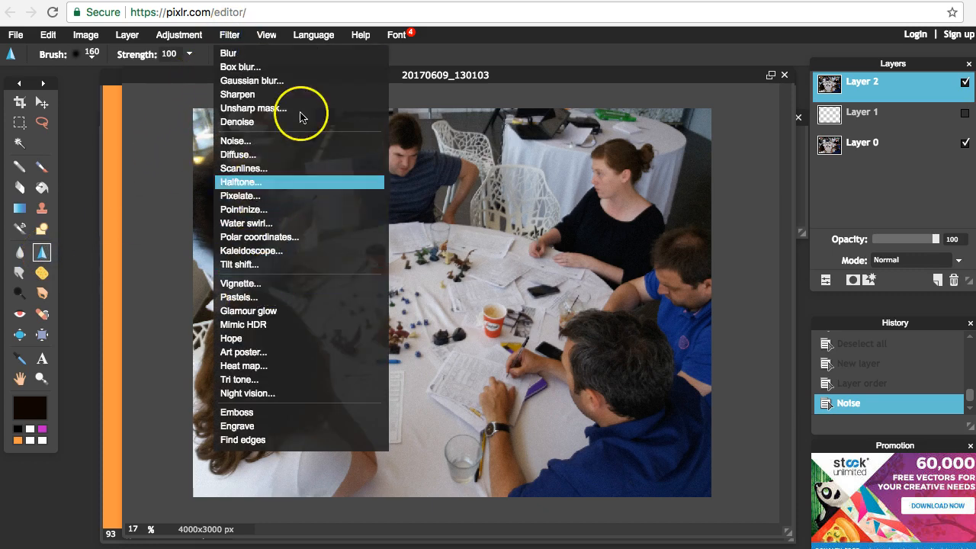
click(419, 258)
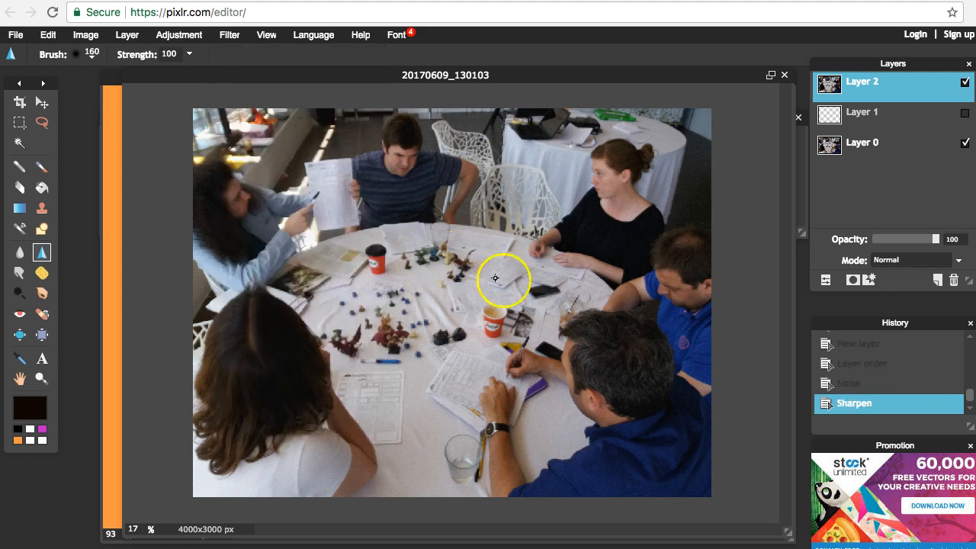
Examine the grain on the miniatures, papers and coffee cup at several magnifications
scroll(472, 261, down, 3)
scroll(473, 261, up, 5)
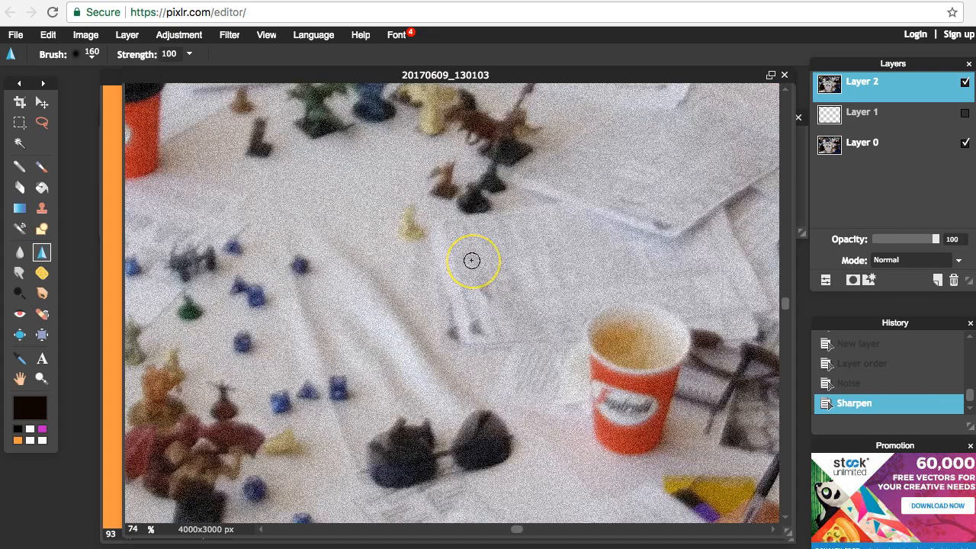
scroll(472, 261, down, 2)
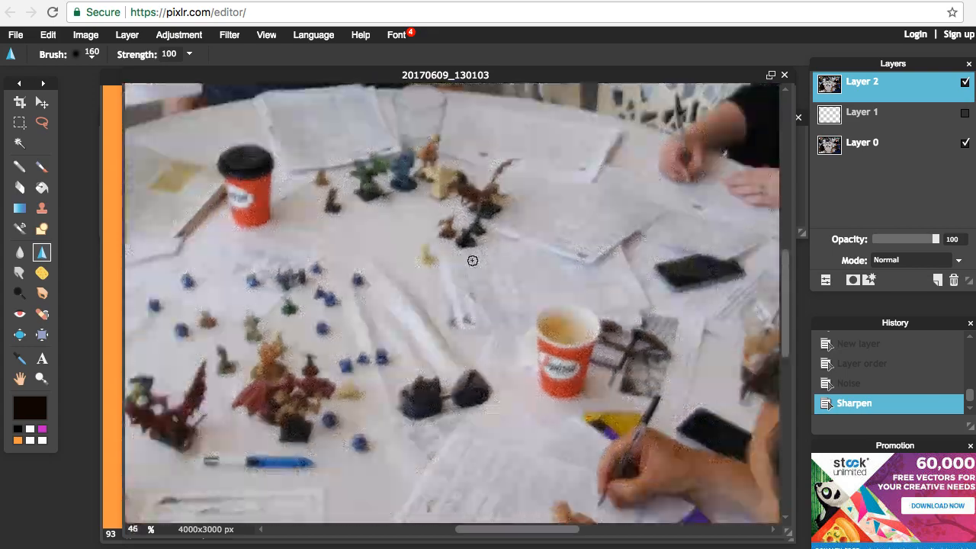
scroll(472, 261, up, 2)
scroll(472, 261, down, 4)
scroll(473, 261, up, 3)
scroll(473, 261, up, 3)
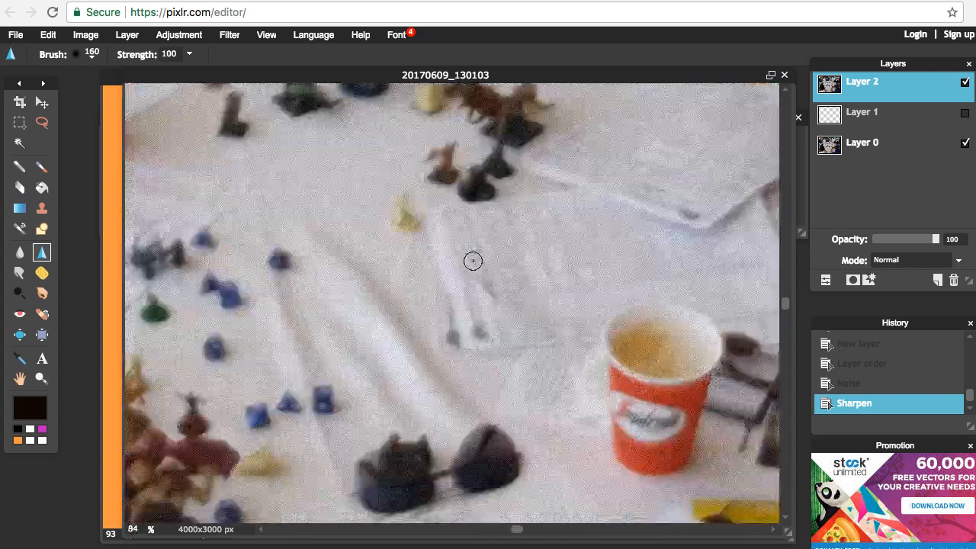
scroll(473, 261, down, 1)
Compare the Noise and Layer order history states repeatedly, finally reverting the photo to the Layer order state
click(872, 384)
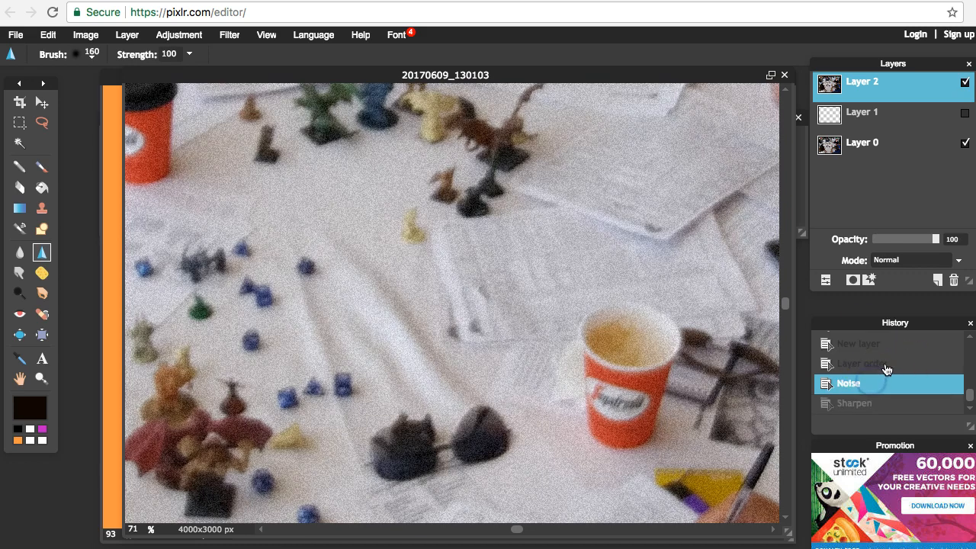
click(887, 366)
click(883, 383)
click(881, 365)
click(885, 385)
click(889, 366)
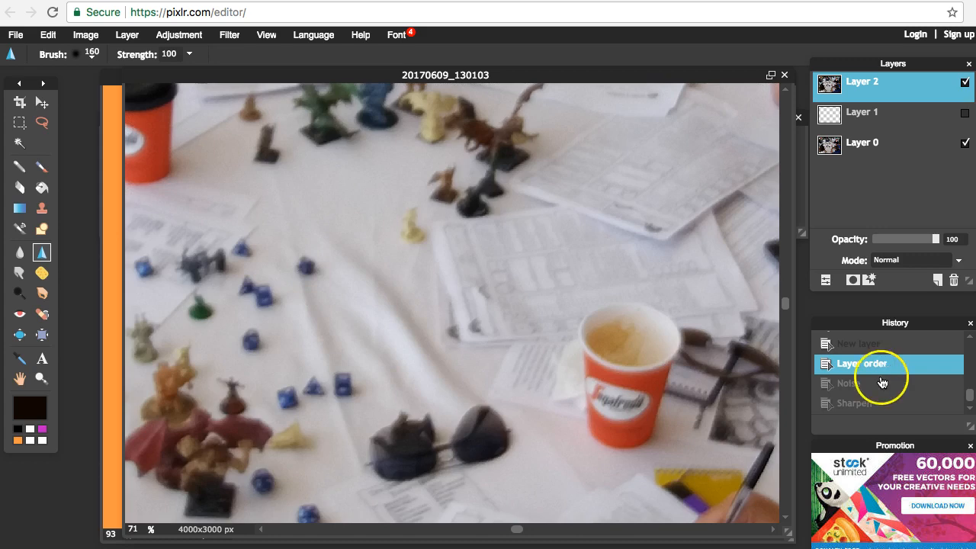
click(882, 382)
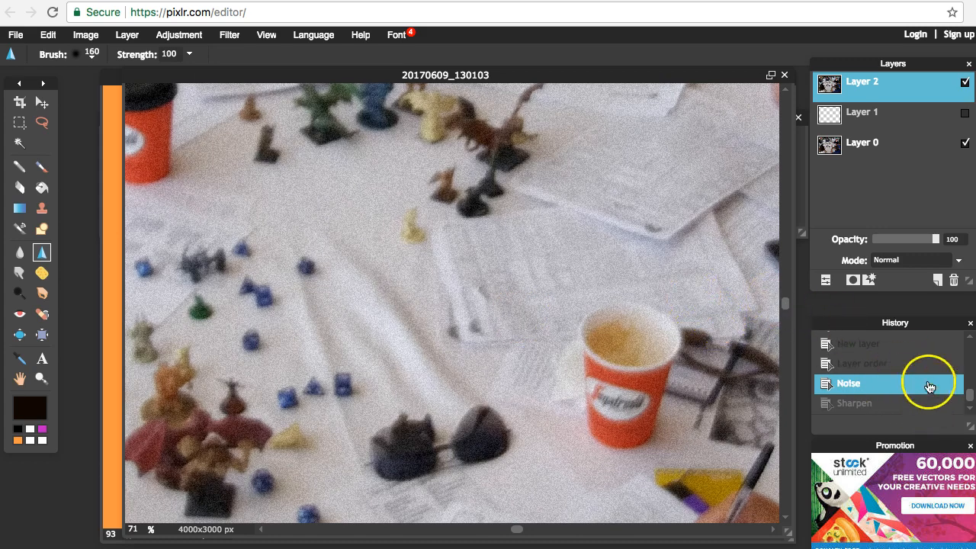
click(846, 364)
scroll(354, 281, down, 4)
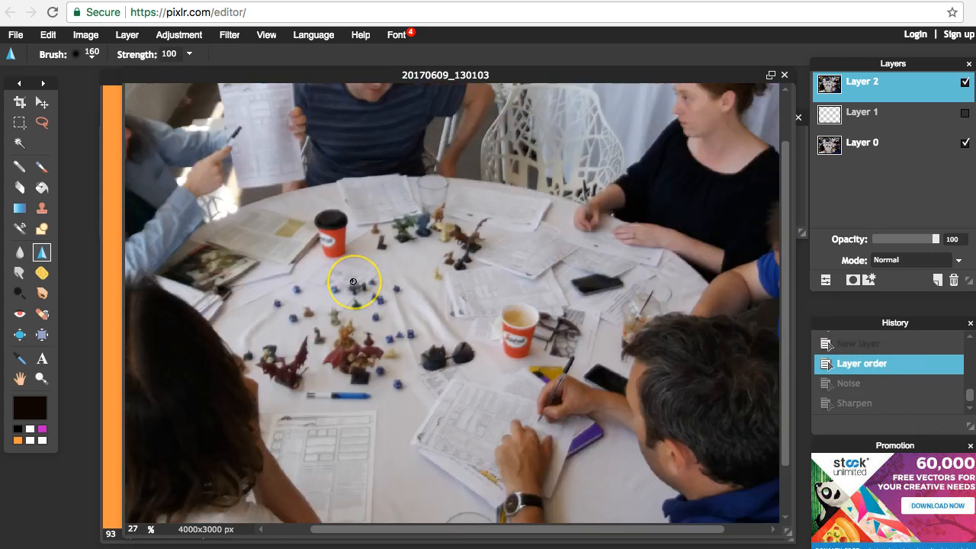
scroll(353, 281, down, 2)
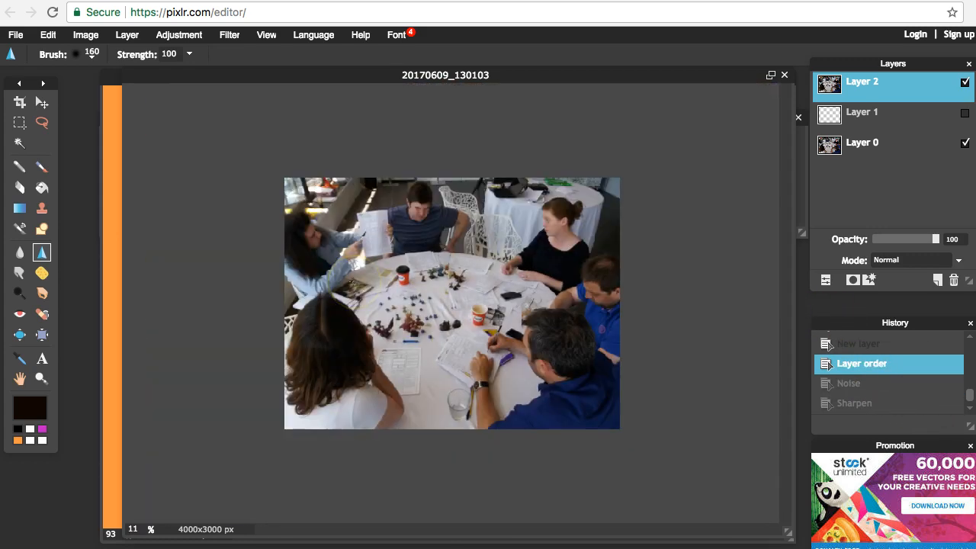
click(42, 294)
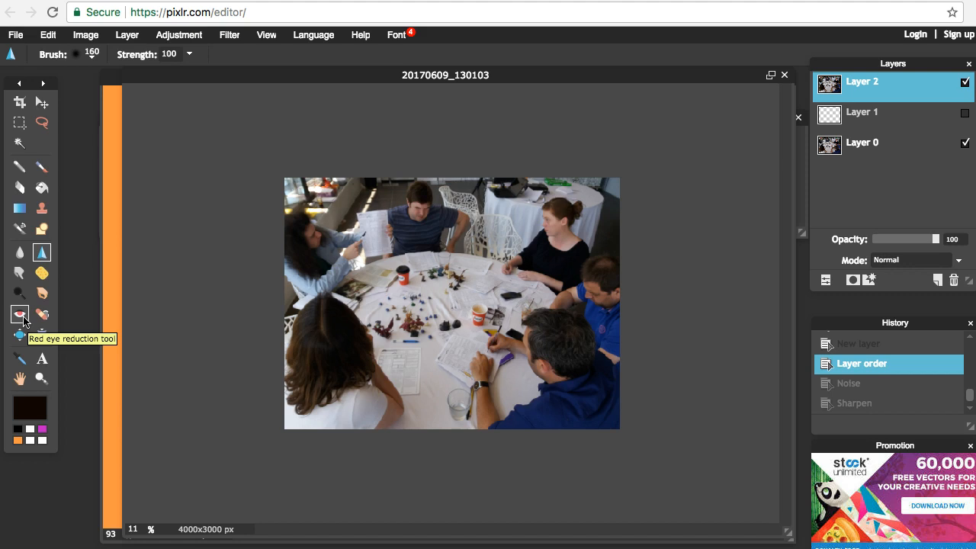
click(20, 336)
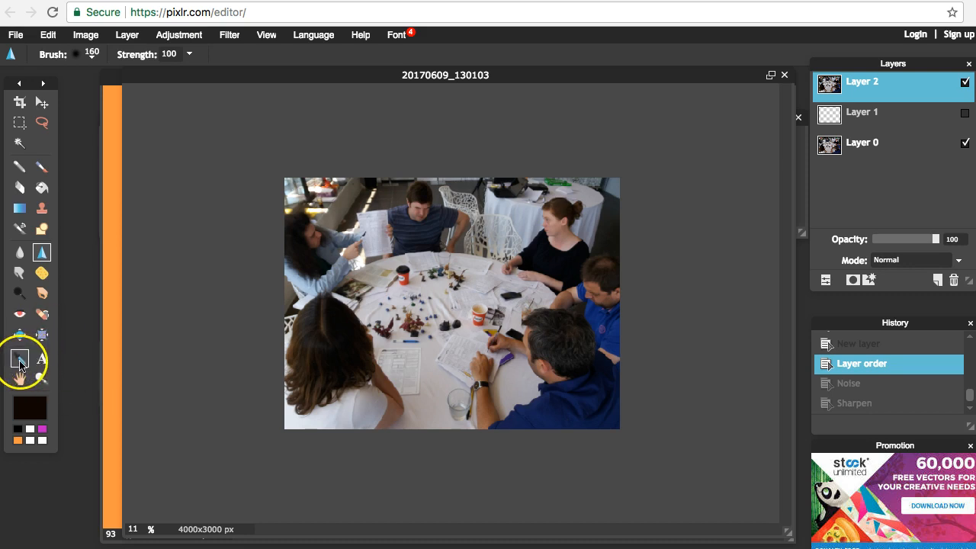
Sample colours with the Color picker from the light blue sleeve, red cup, sunglasses, a blue die and the purple object
click(19, 364)
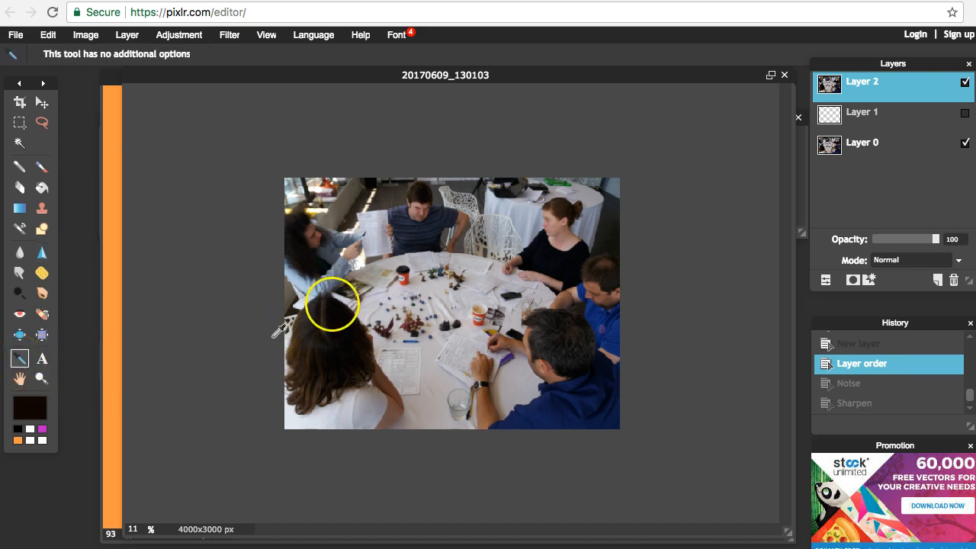
click(340, 264)
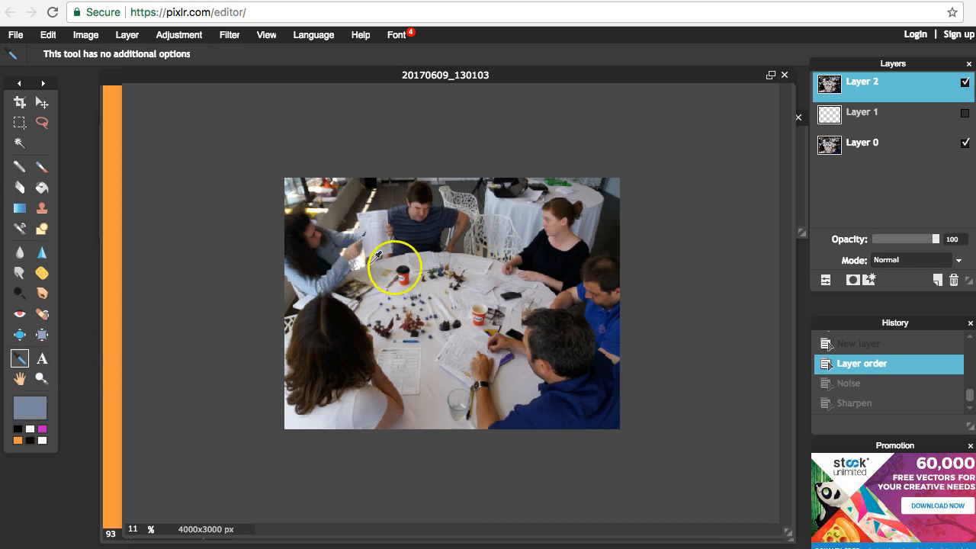
scroll(392, 268, down, 1)
scroll(401, 283, up, 3)
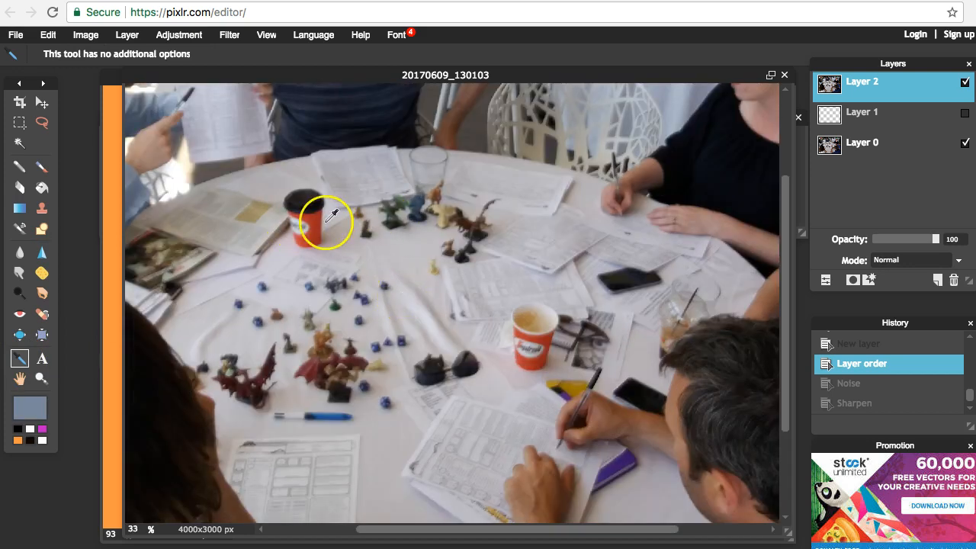
click(321, 220)
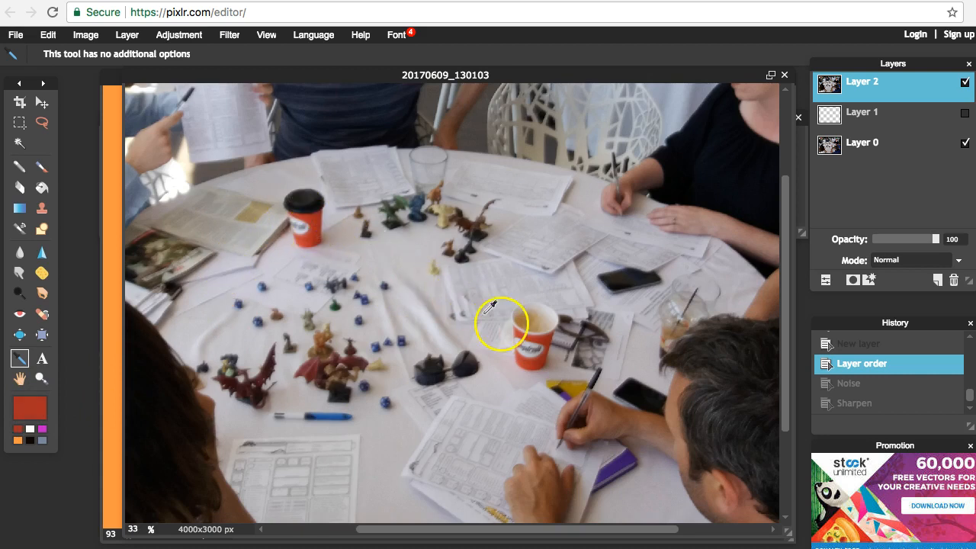
click(456, 367)
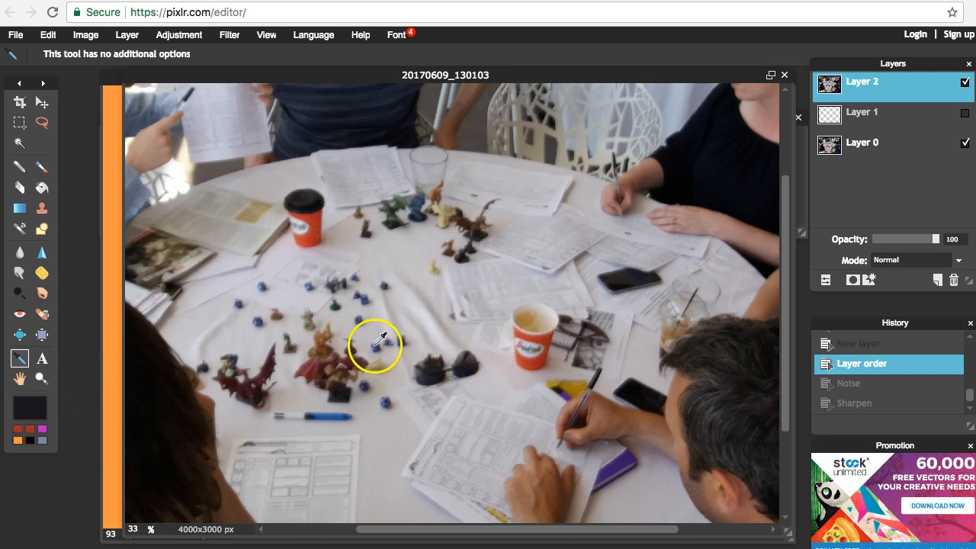
click(379, 346)
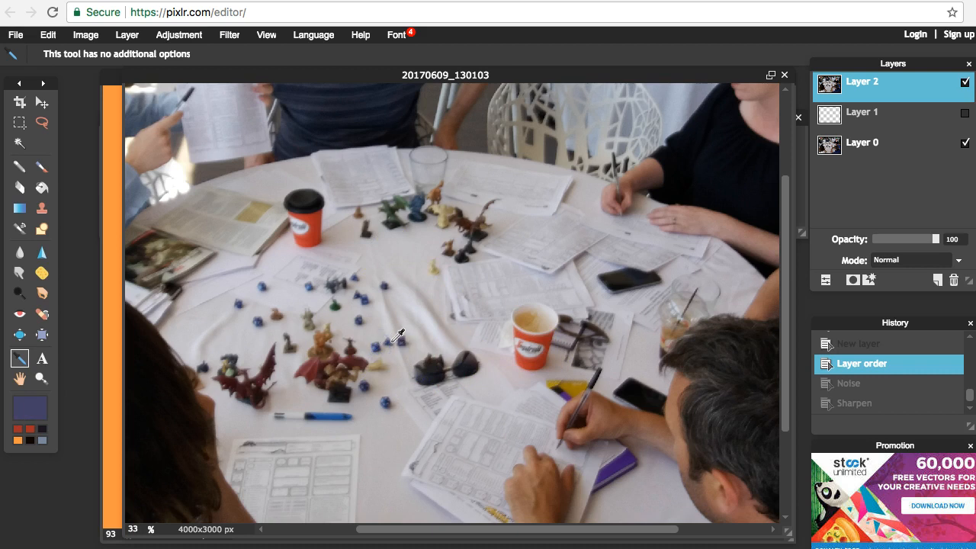
click(619, 463)
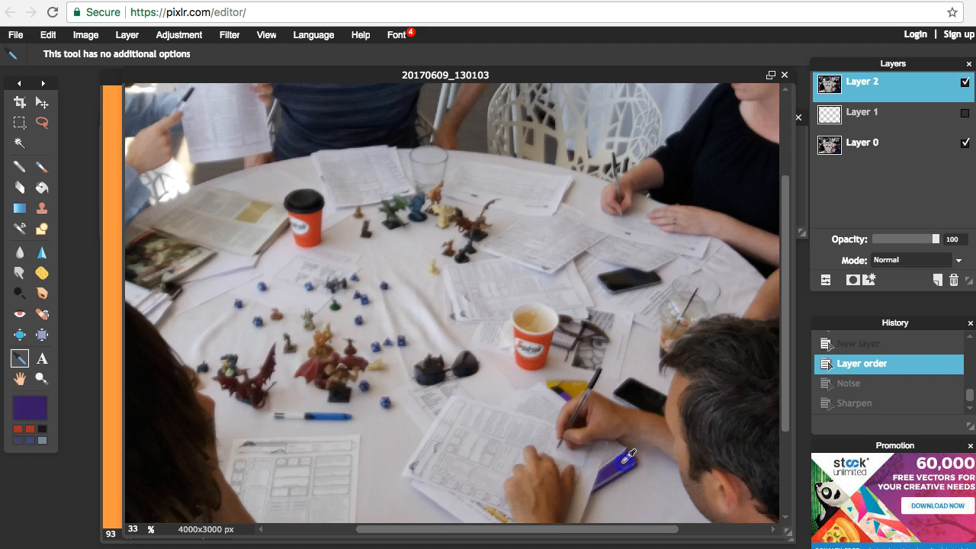
Sample further colours from the black phone, the black shirt and the patterned chair in the background
drag(644, 379, 637, 393)
click(652, 398)
click(678, 173)
click(544, 151)
click(543, 151)
click(535, 153)
scroll(479, 209, down, 5)
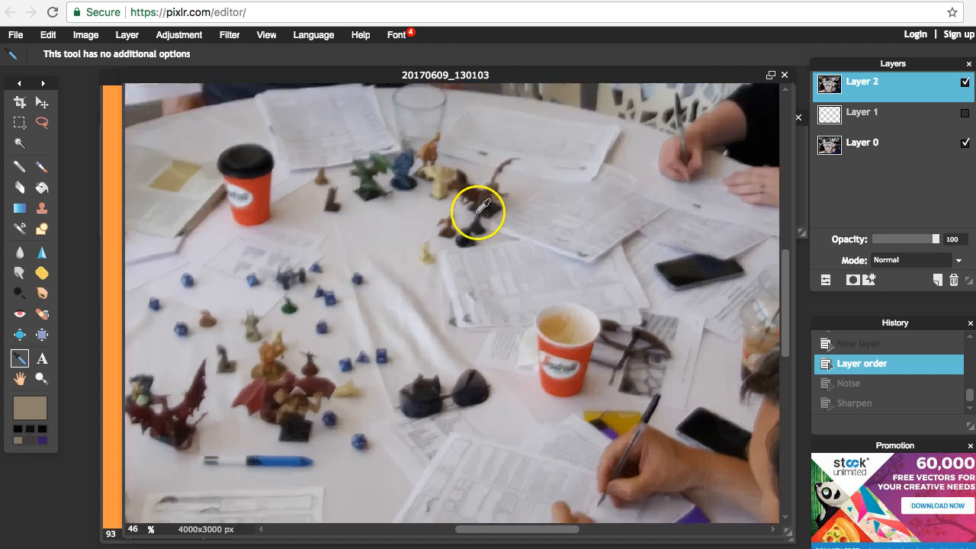
scroll(479, 209, down, 1)
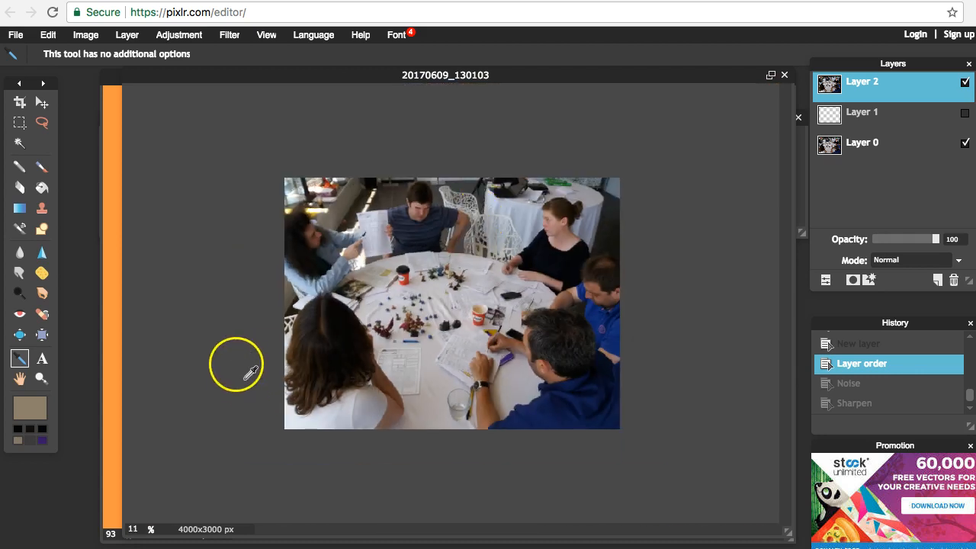
Switch to the Hand tool and try it on the table photo
click(20, 379)
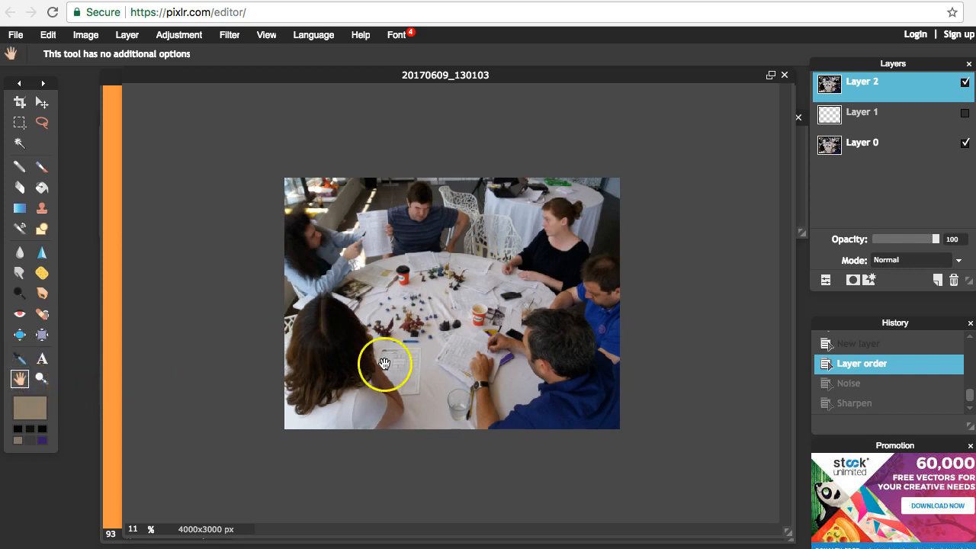
click(480, 319)
click(894, 113)
click(889, 90)
click(516, 207)
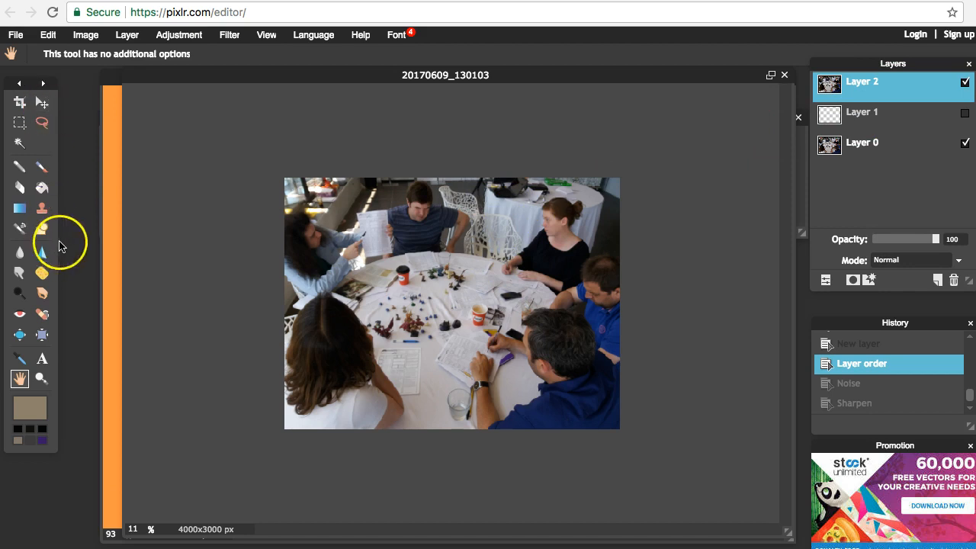
Cycle the toolbox icons through their available styles, including the outline style, and settle on the full-colour style
click(44, 85)
click(43, 85)
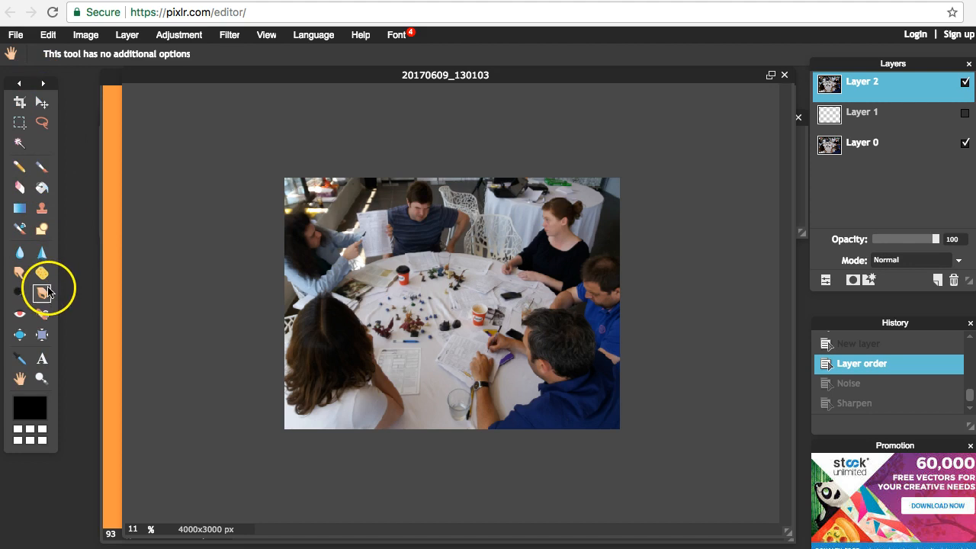
click(43, 84)
click(43, 228)
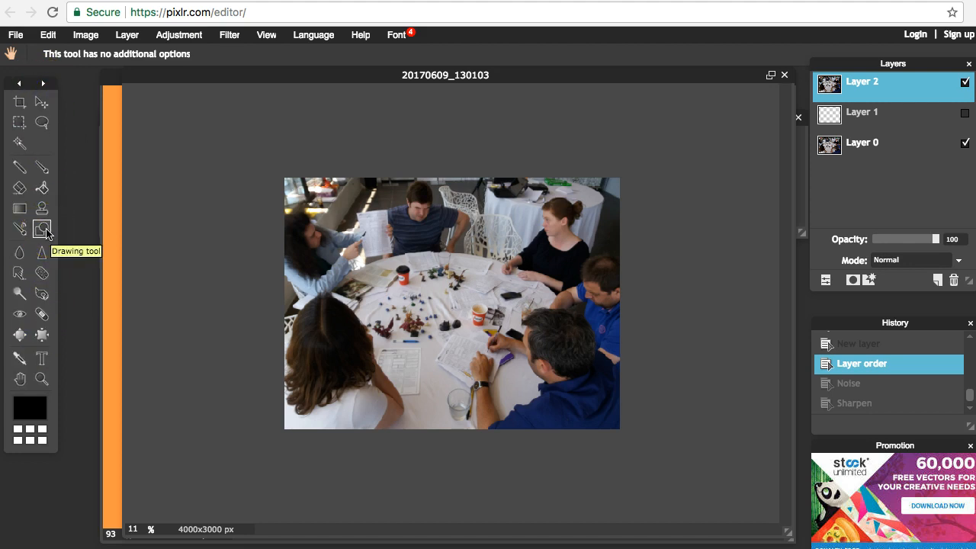
click(22, 193)
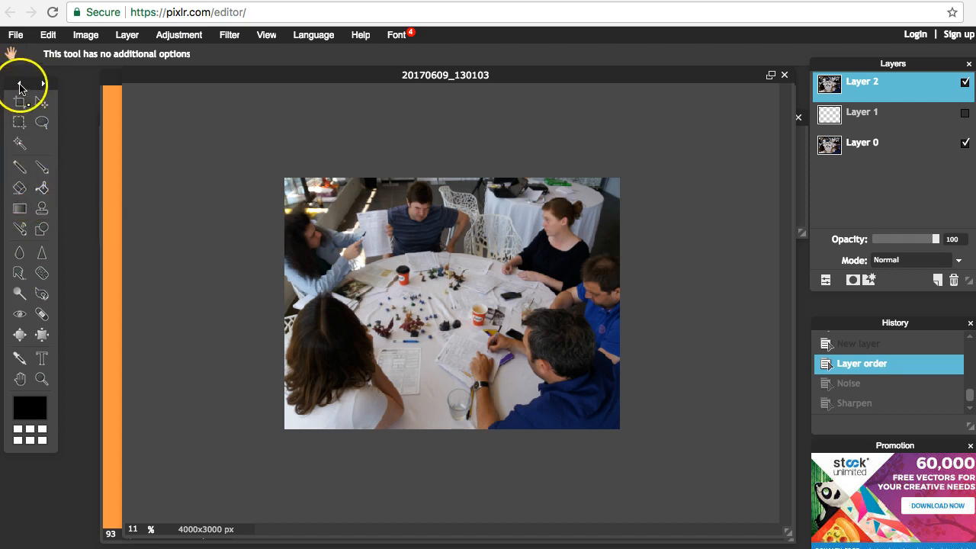
click(20, 85)
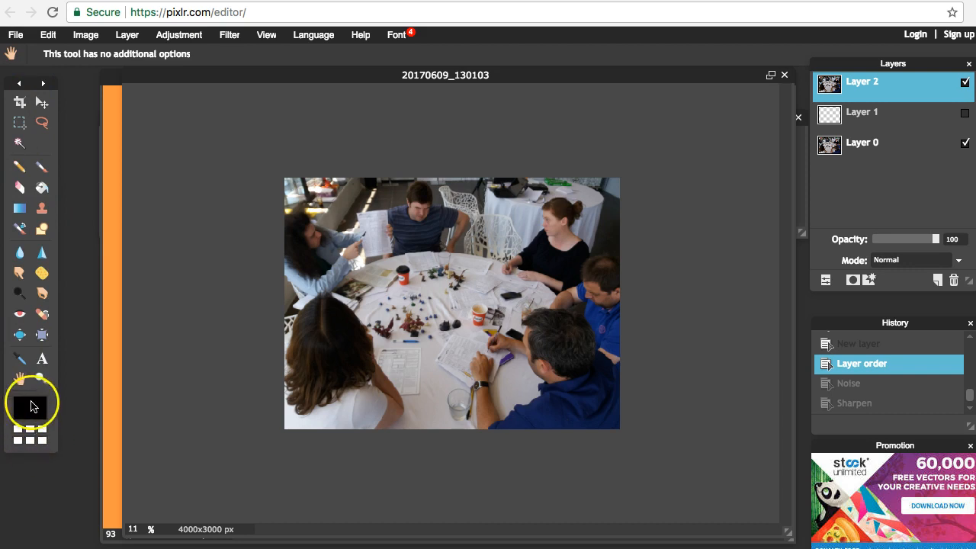
Set the main drawing colour to white by trying the colour swatches
click(36, 430)
click(30, 430)
click(30, 429)
click(39, 432)
click(30, 408)
click(549, 288)
drag(551, 292, 544, 293)
click(864, 486)
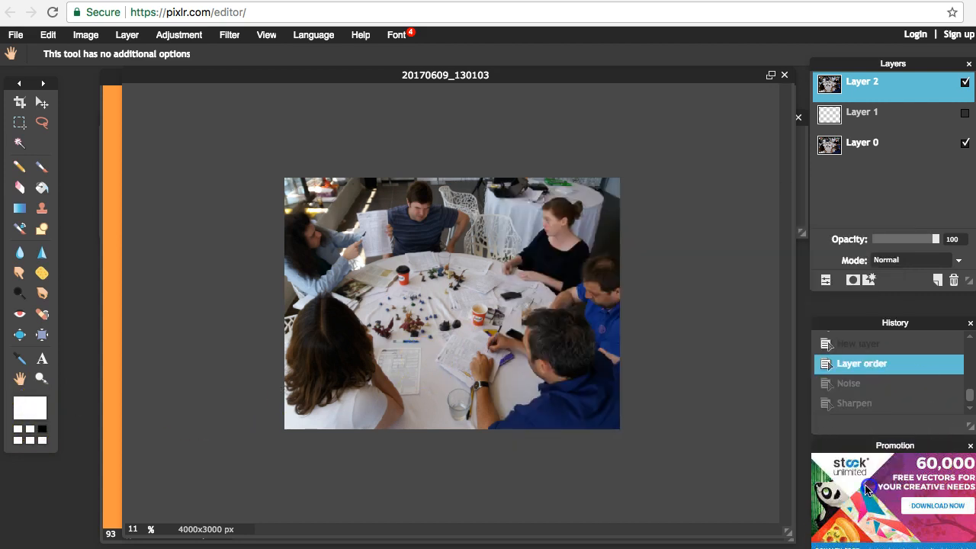
Mix a saturated magenta with hue 303 as the drawing colour and store it in the second palette swatch, restoring white as the main colour
click(29, 409)
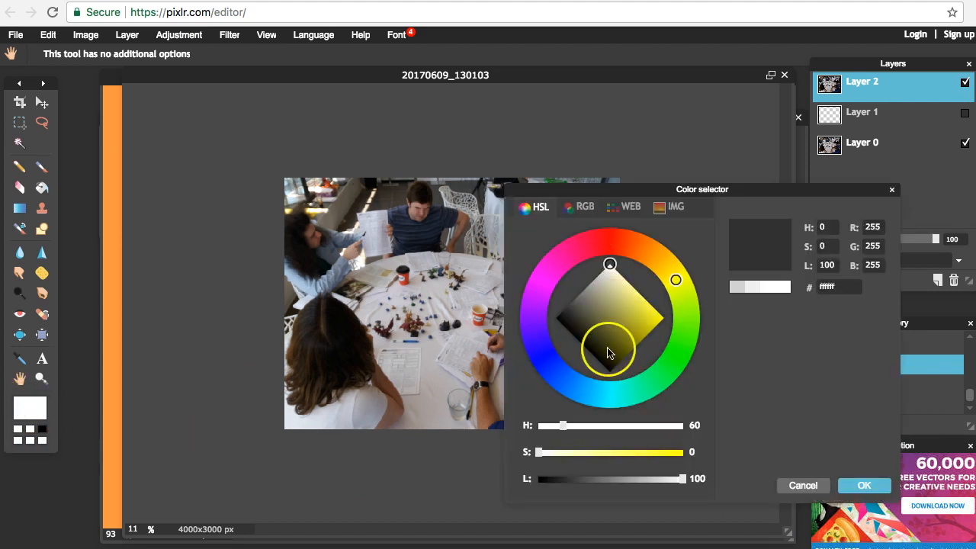
mouse_move(600, 255)
mouse_down()
mouse_move(560, 260)
mouse_move(550, 275)
mouse_move(560, 292)
mouse_up()
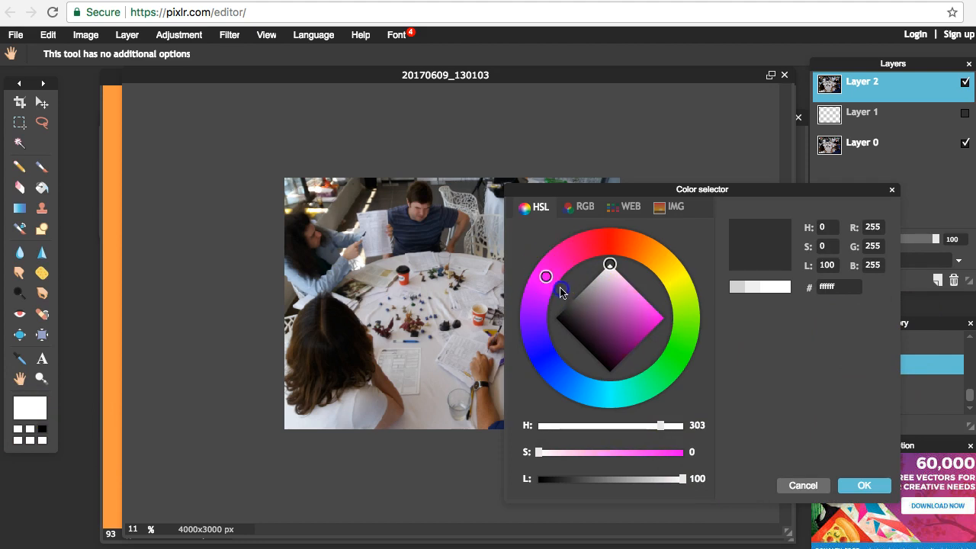
drag(608, 453, 732, 449)
click(863, 485)
click(28, 431)
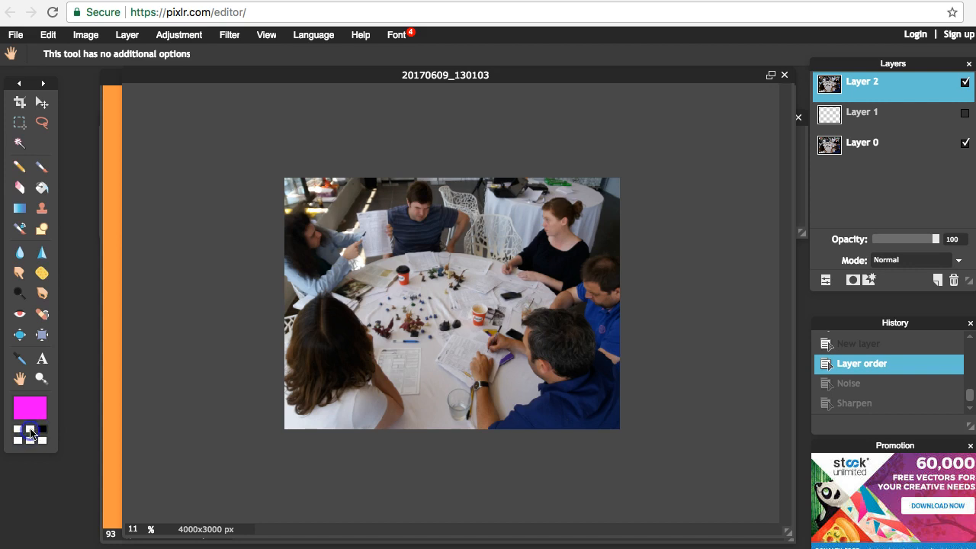
click(30, 432)
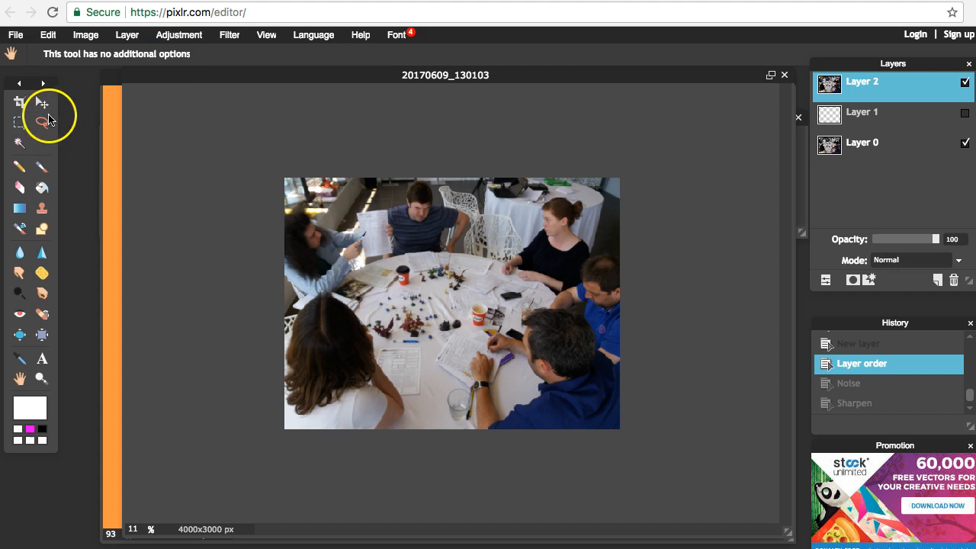
Step the table photo's history back to the Select all entry near the beginning
click(179, 36)
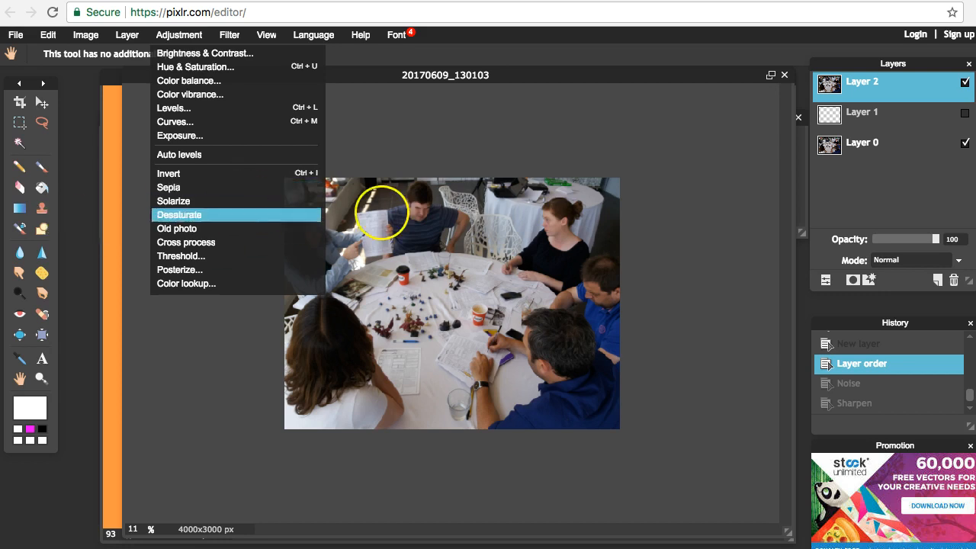
scroll(883, 381, up, 5)
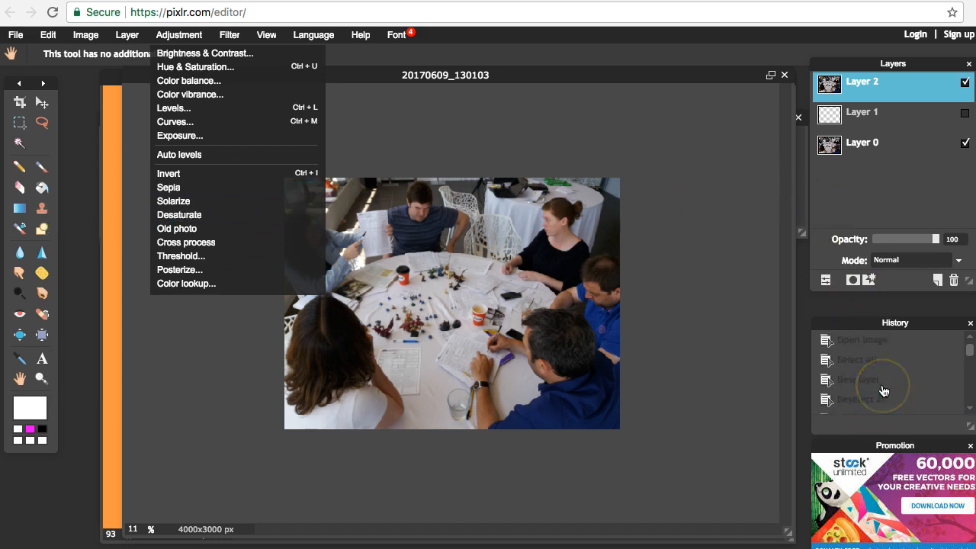
click(898, 364)
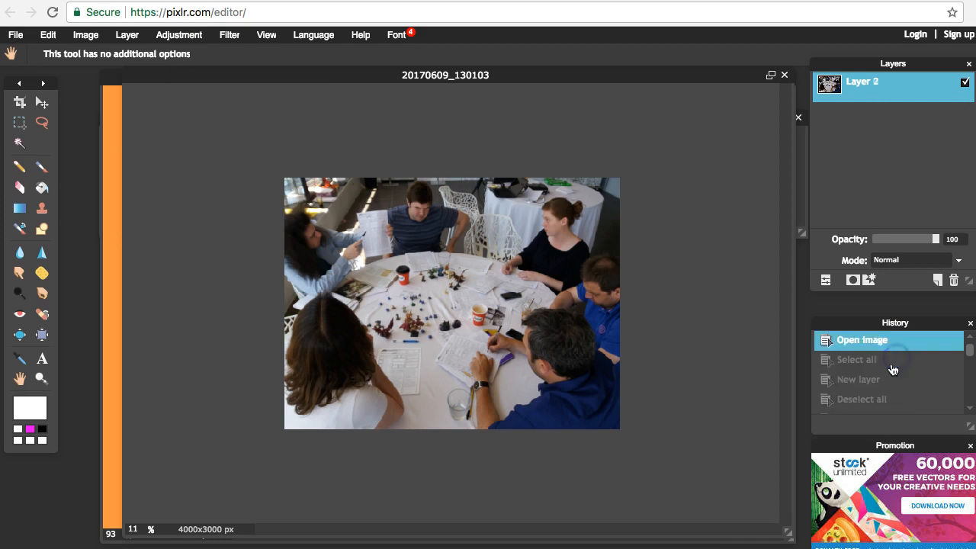
click(888, 366)
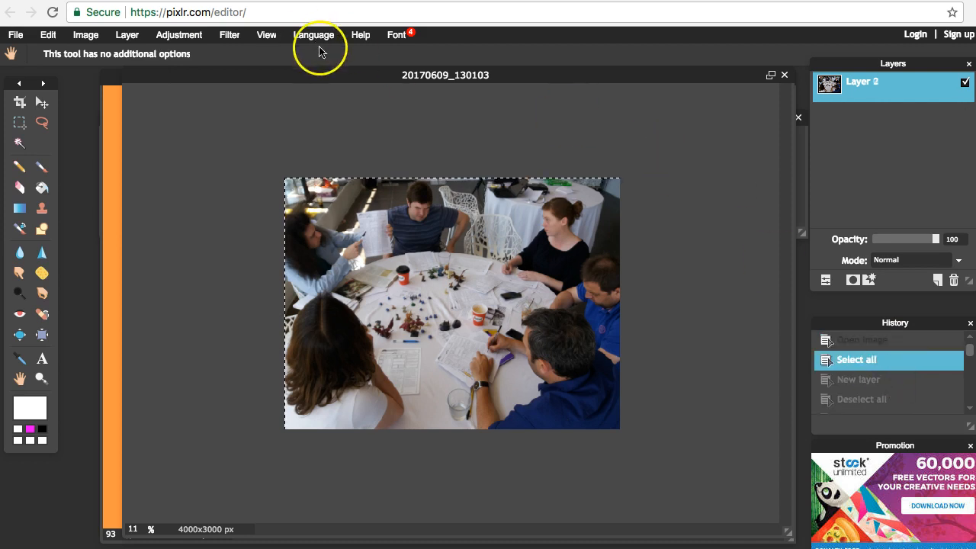
Bring the VYW_Poster document to the front and revert its history to the initial Blur tool entry
drag(287, 79, 549, 120)
click(322, 205)
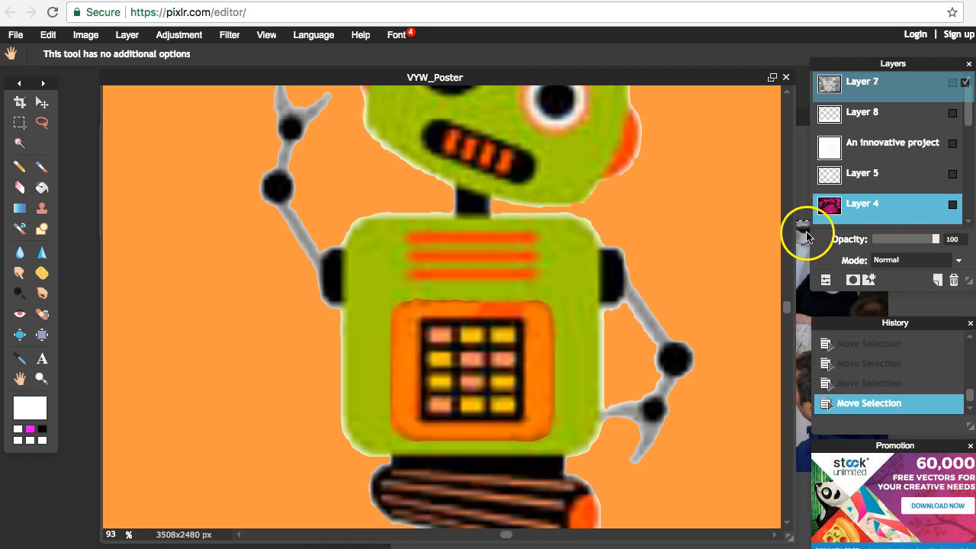
click(896, 356)
scroll(897, 363, up, 5)
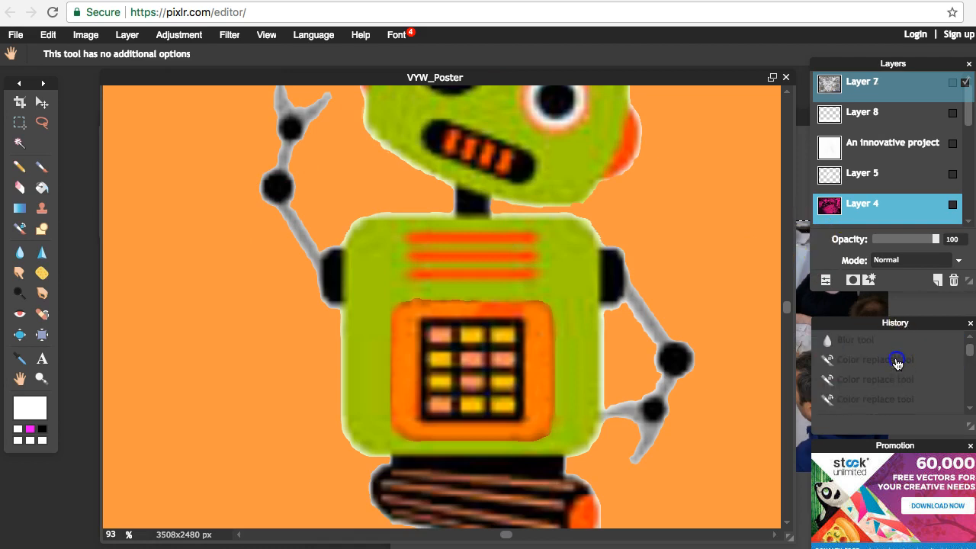
click(897, 361)
click(900, 348)
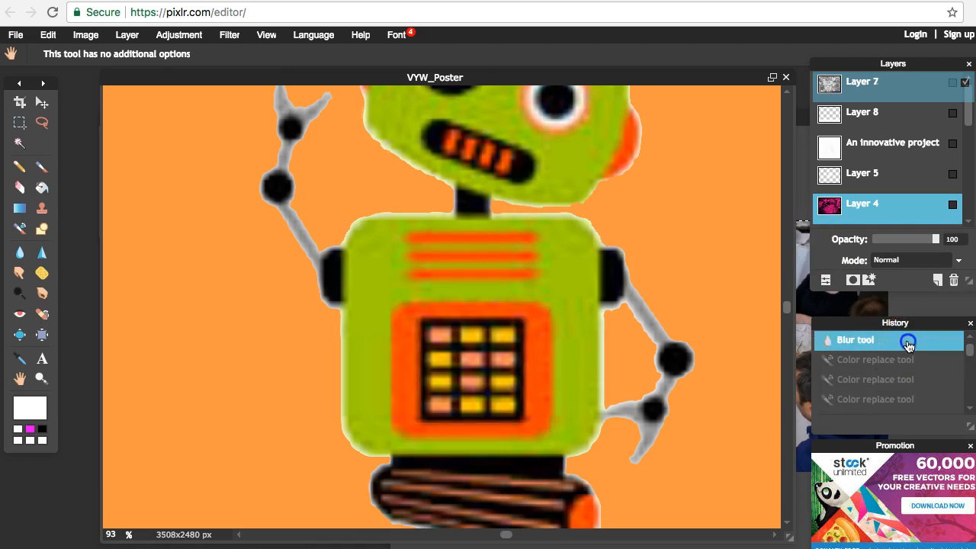
scroll(873, 377, down, 2)
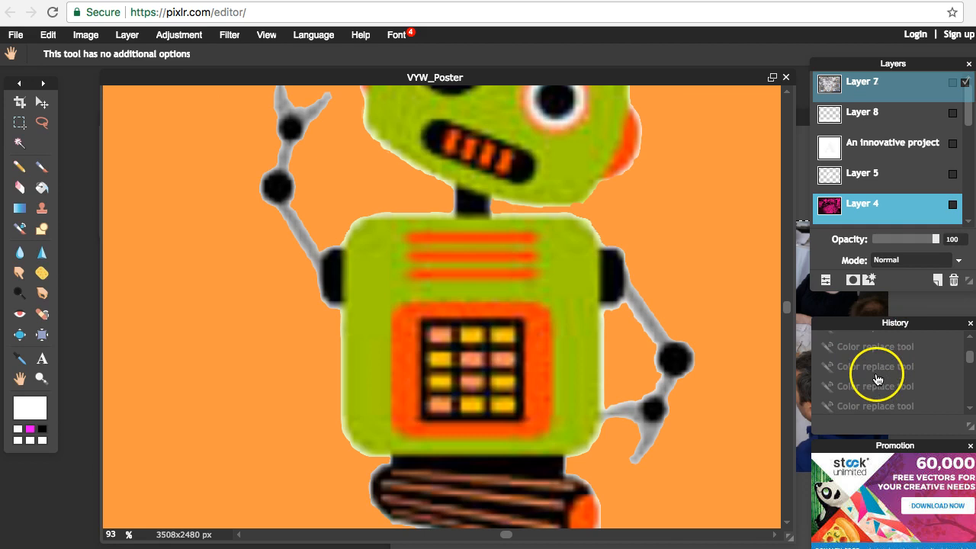
Make Layer 4, Layer 5, the An innovative project text, Layer 8 and the partner-logo layer visible in the poster
click(953, 203)
click(952, 174)
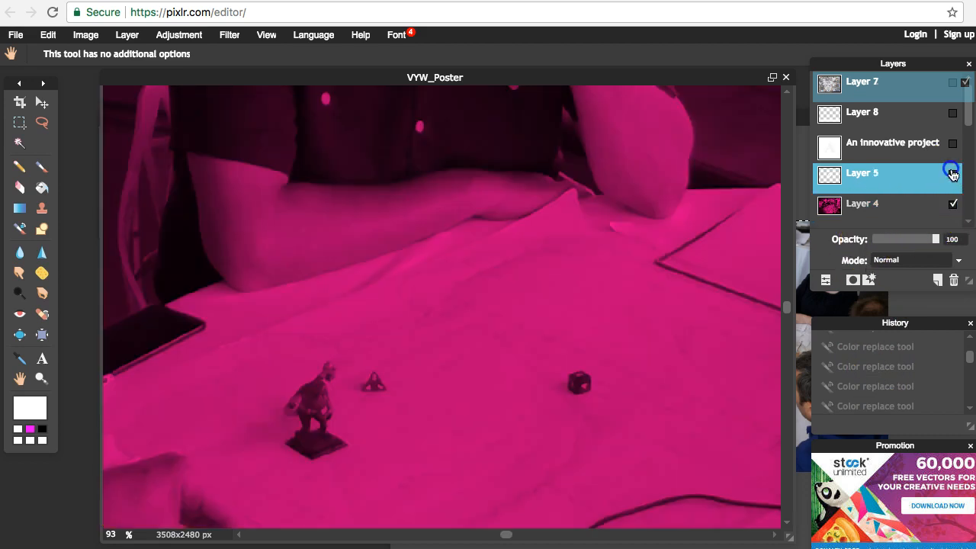
click(954, 116)
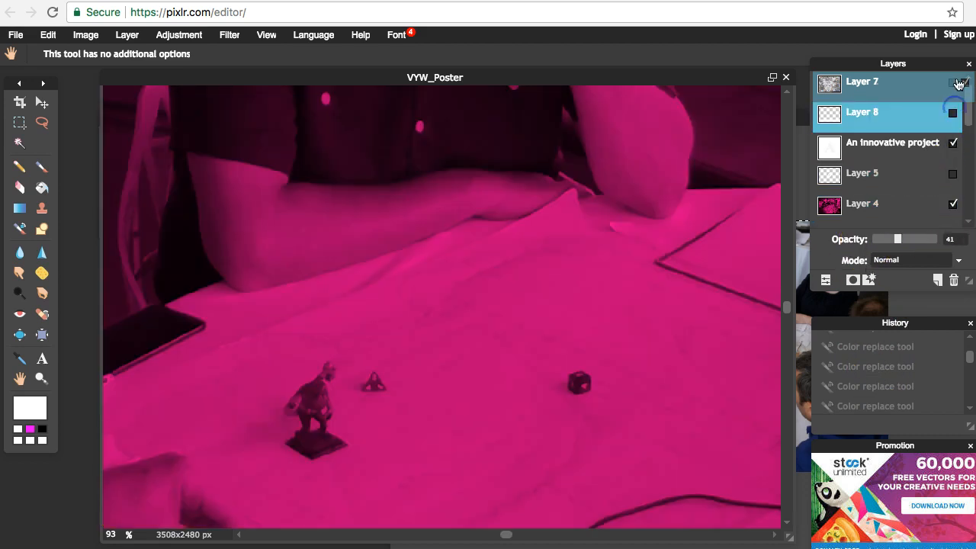
click(958, 176)
click(953, 114)
scroll(603, 228, up, 3)
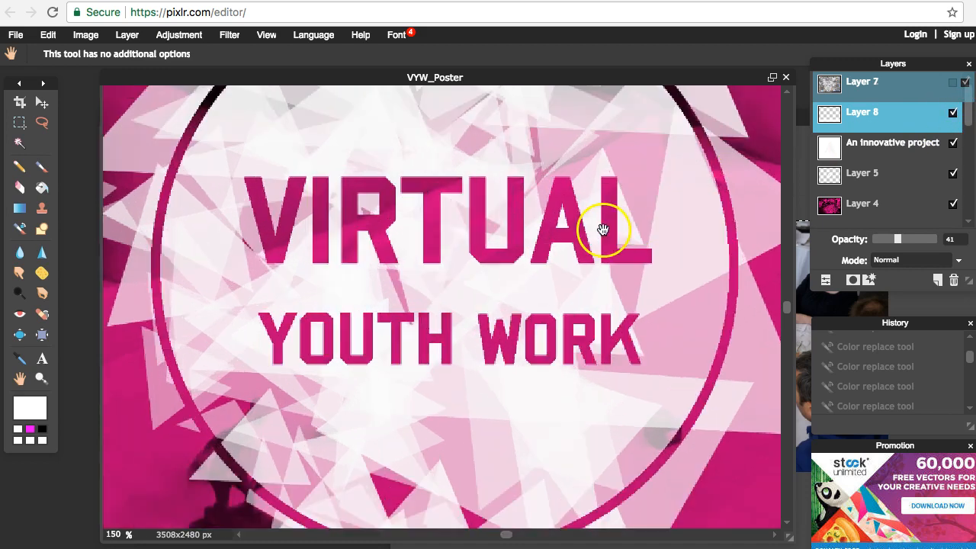
scroll(603, 229, down, 5)
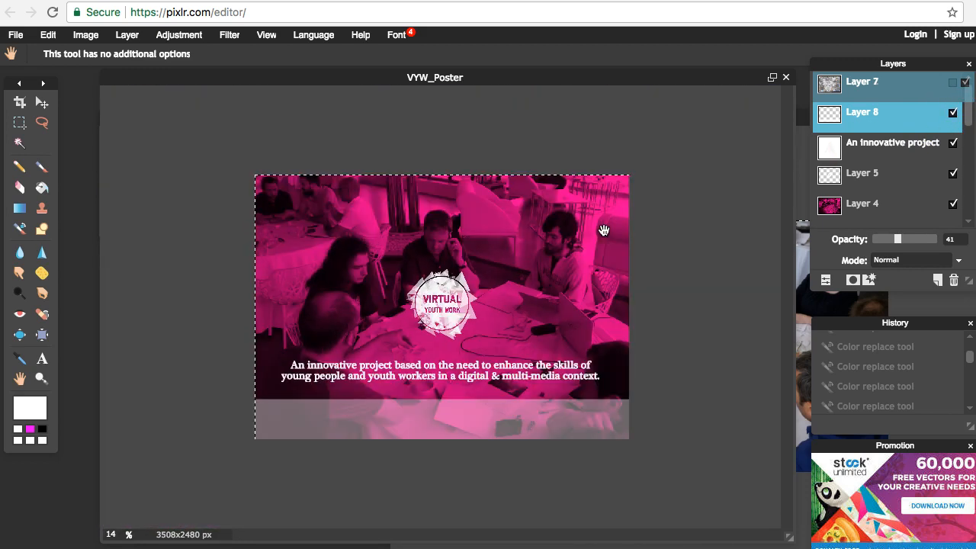
scroll(603, 231, up, 1)
click(952, 82)
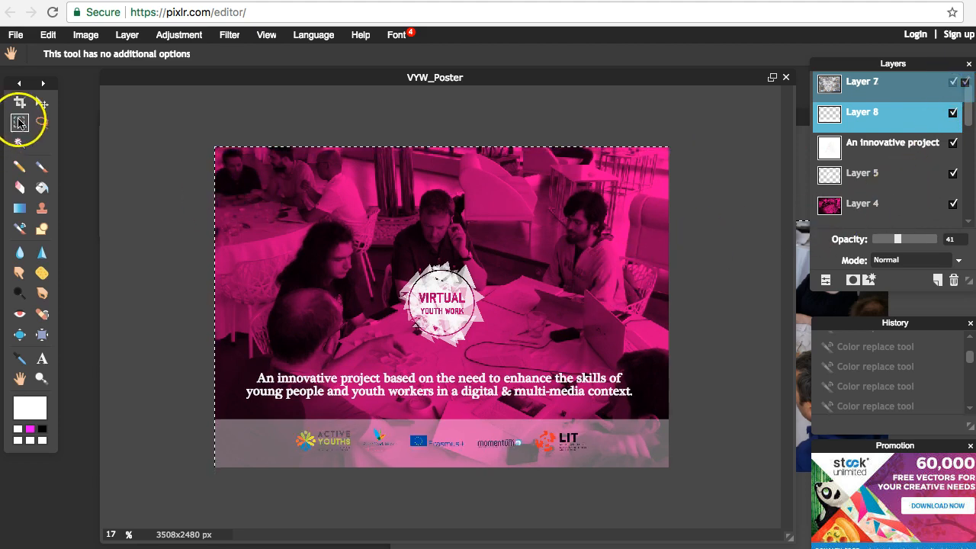
Clear the selection around the poster using the Marquee tool
click(20, 122)
click(150, 182)
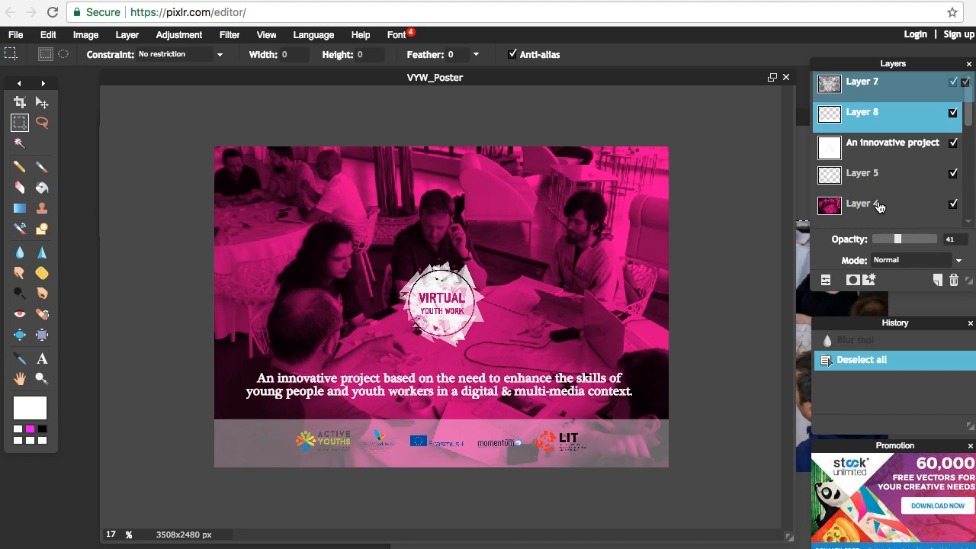
click(665, 96)
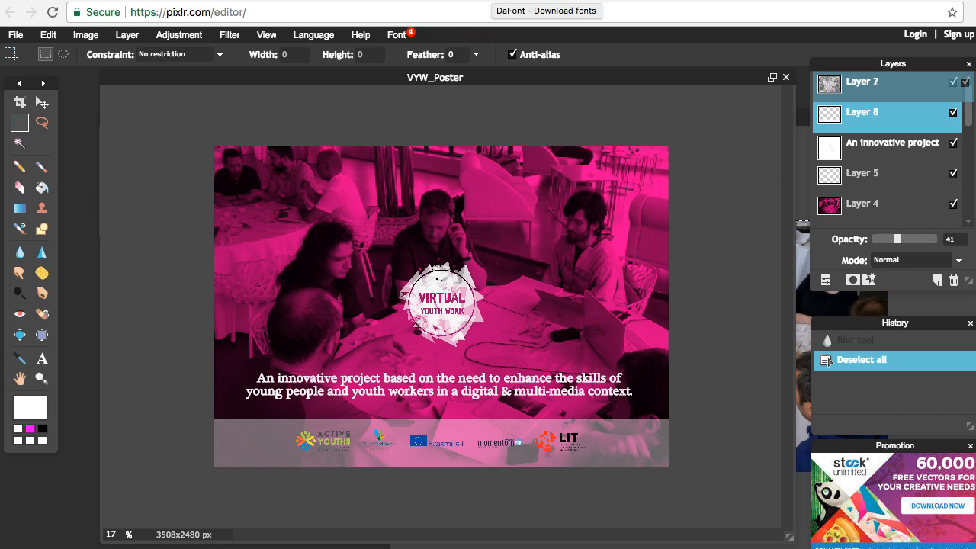
Glance at the DaFont site, open a new browser page and search the web for "free fonts"
click(490, 1)
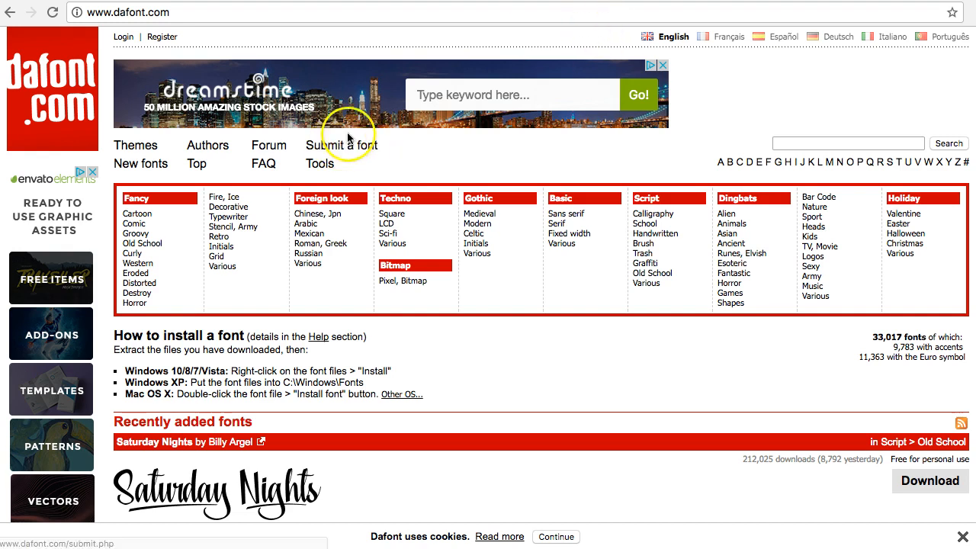
click(660, 0)
double_click(553, 15)
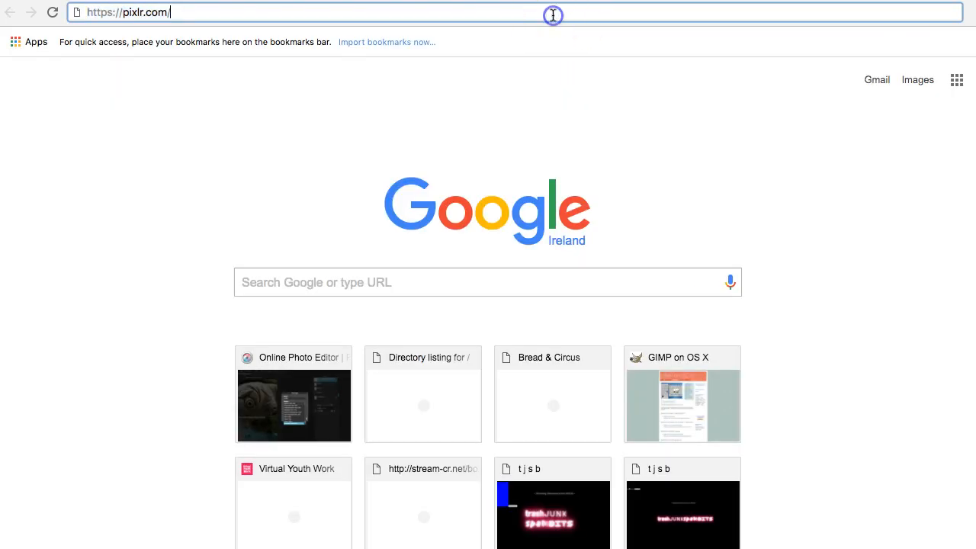
text(free fonts)
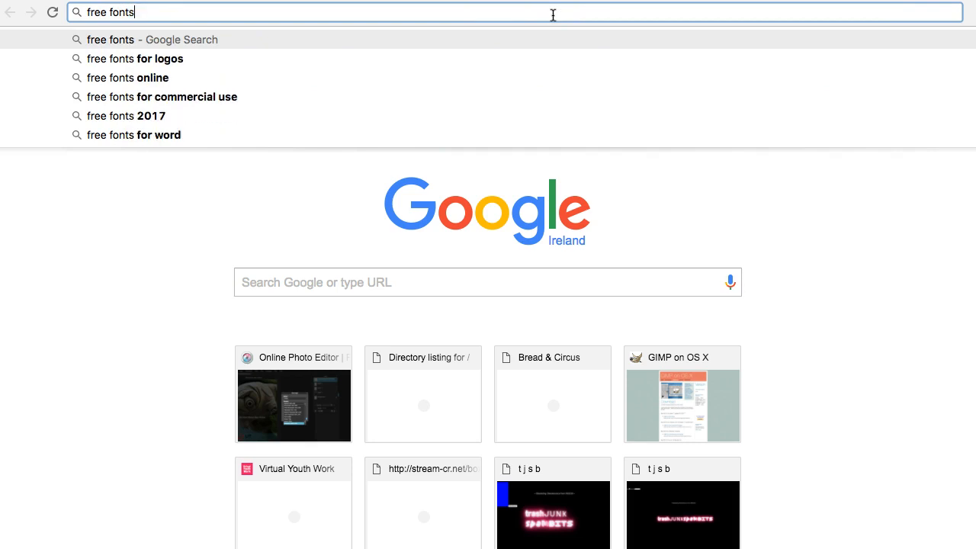
key(Return)
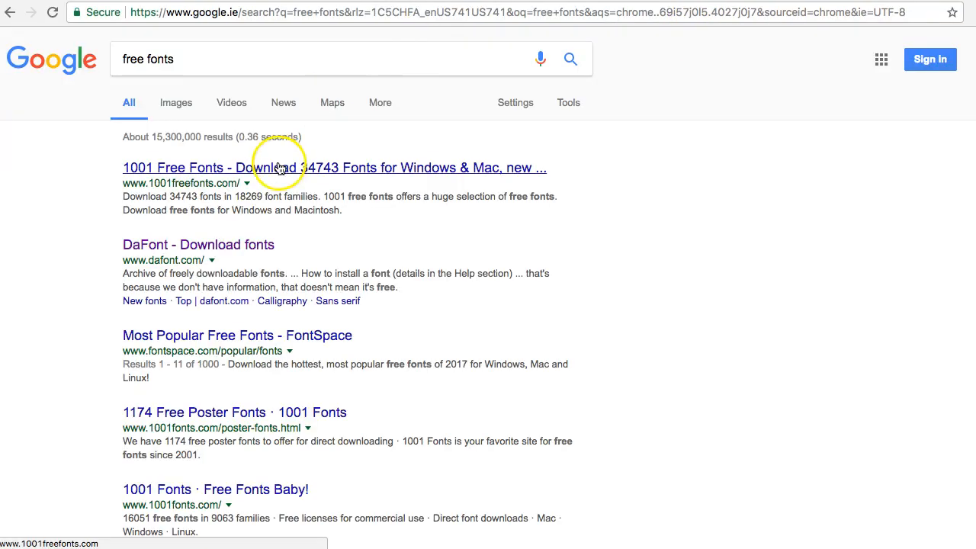
Look through the free font search results and open the DaFont site
scroll(355, 404, down, 6)
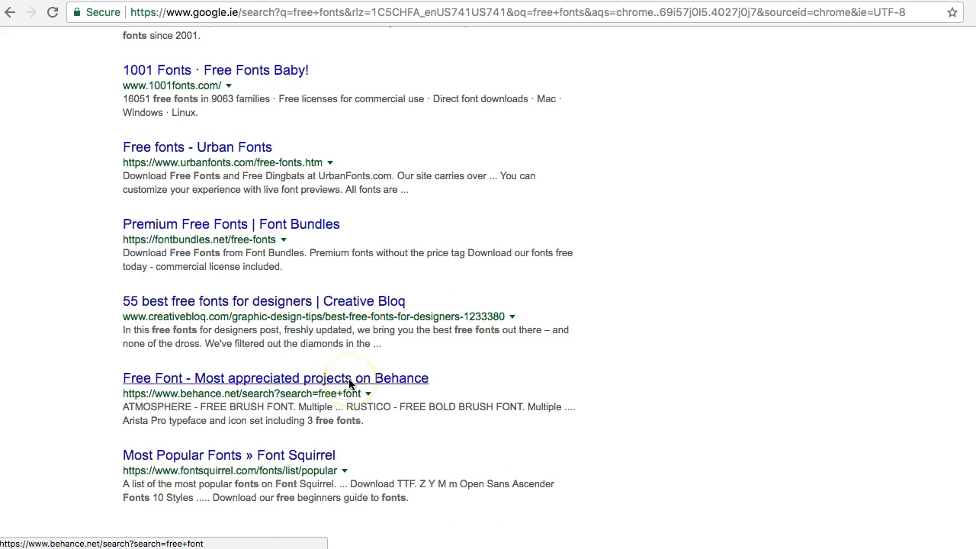
scroll(399, 453, up, 3)
scroll(247, 190, up, 3)
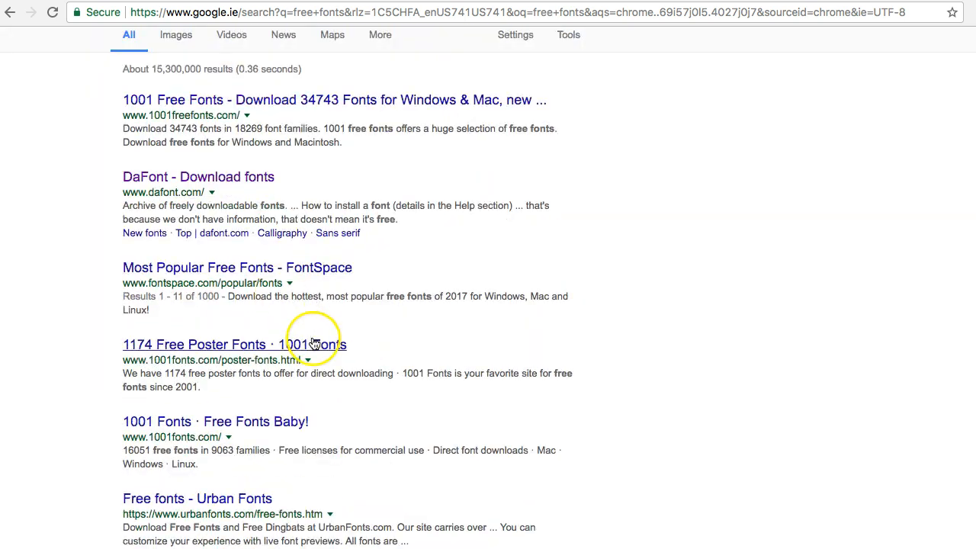
click(227, 177)
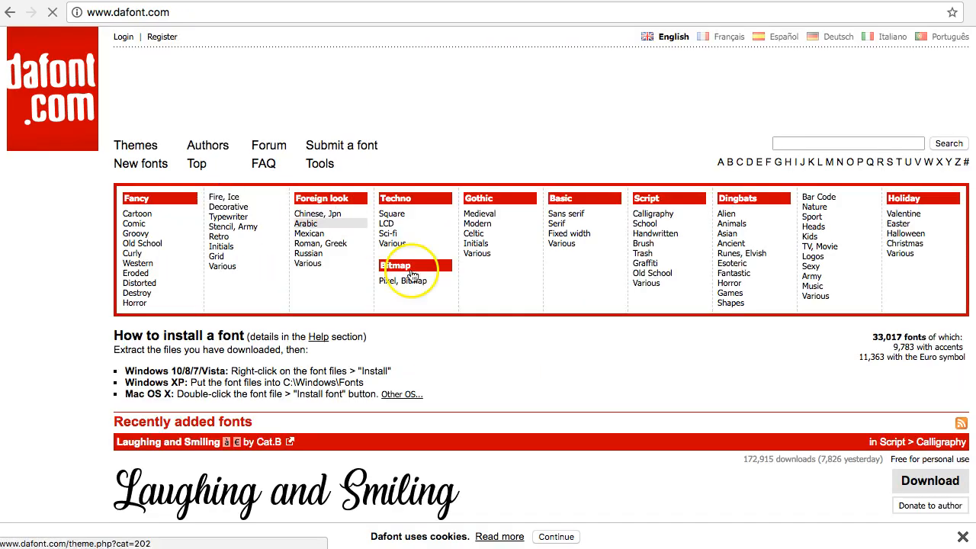
Download the Millionaire font from DaFont's recently added fonts and extract millionaire.zip from the browser's download list
scroll(534, 374, down, 10)
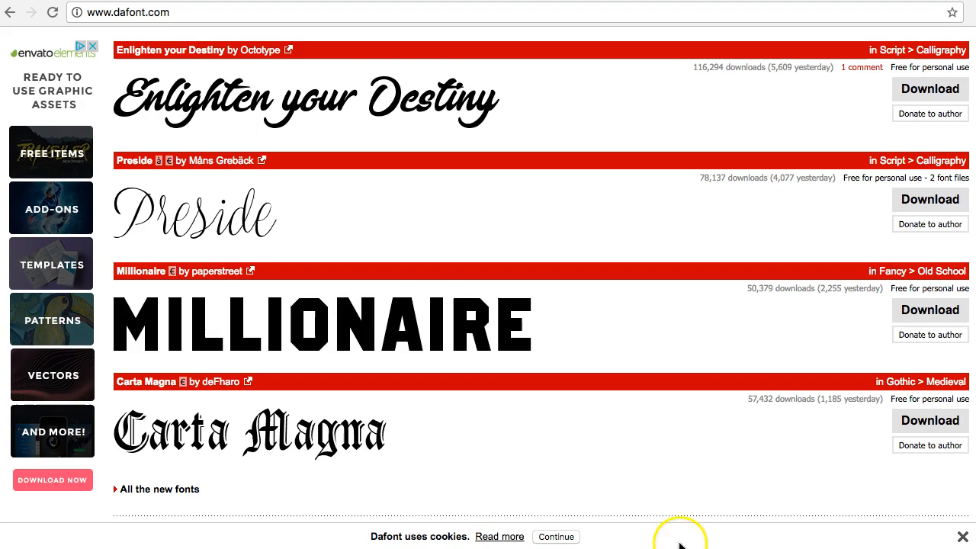
click(896, 548)
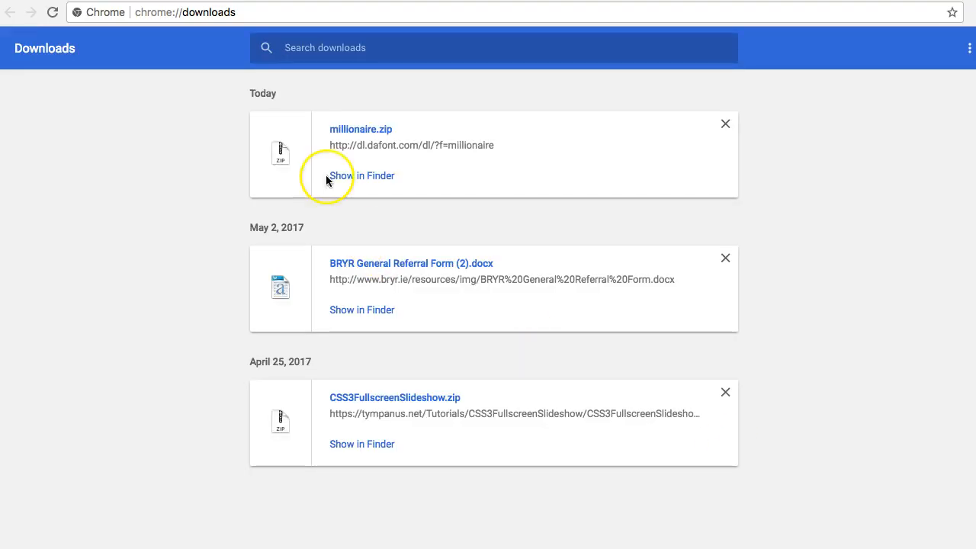
click(370, 131)
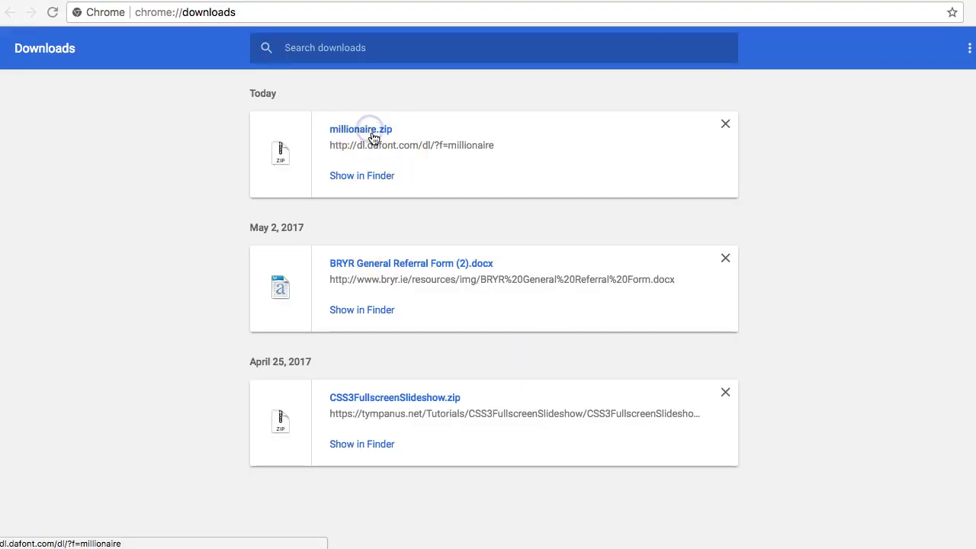
drag(975, 188, 368, 109)
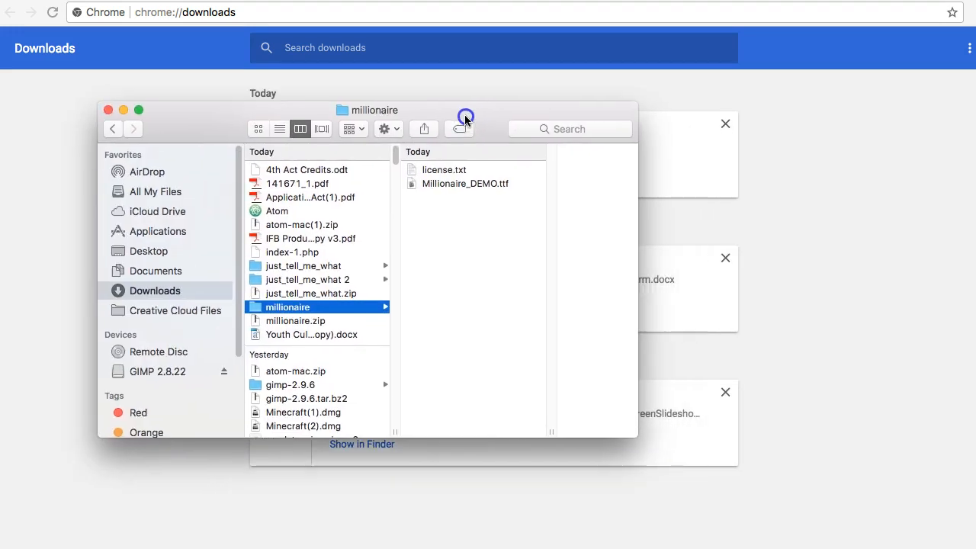
Preview Millionaire_DEMO.ttf from the millionaire folder and bring up Font Book's user fonts
click(502, 184)
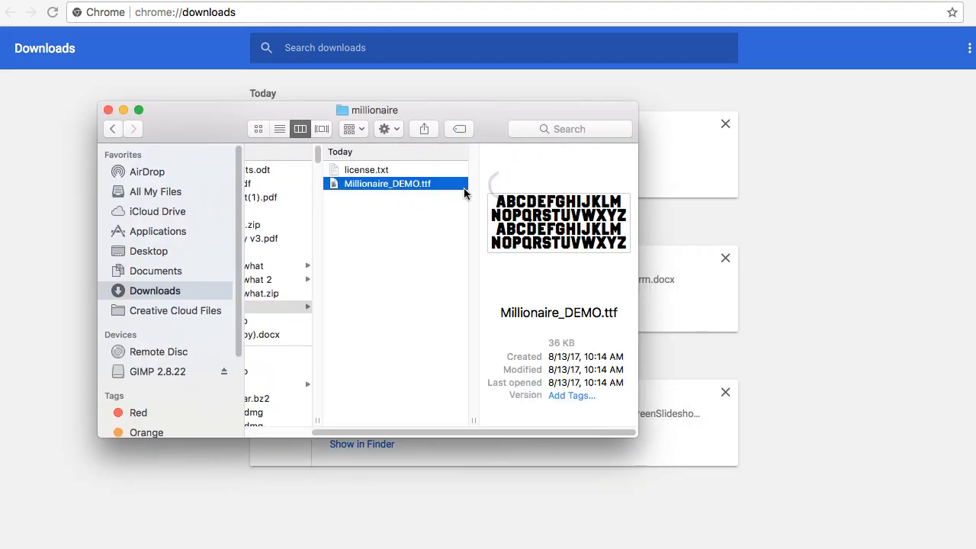
double_click(404, 183)
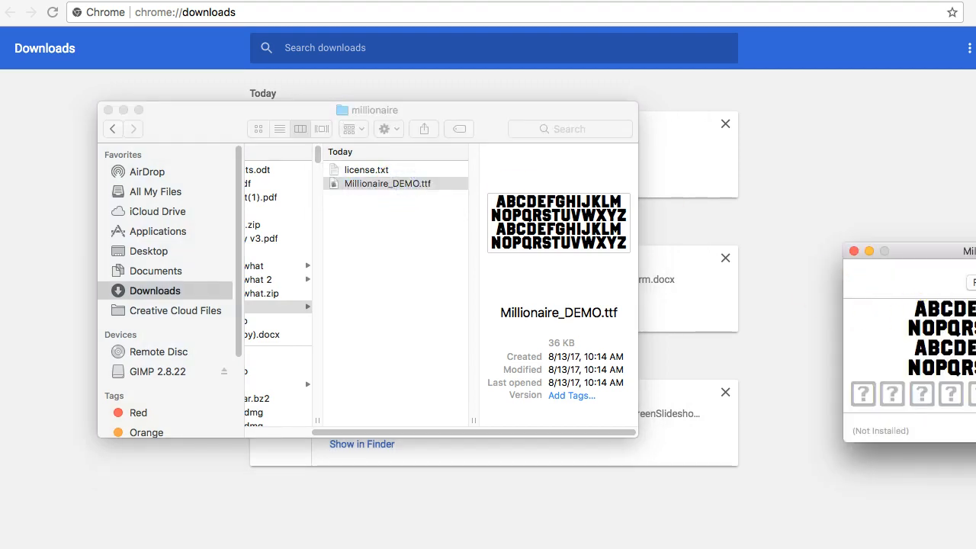
click(548, 422)
drag(494, 446, 404, 410)
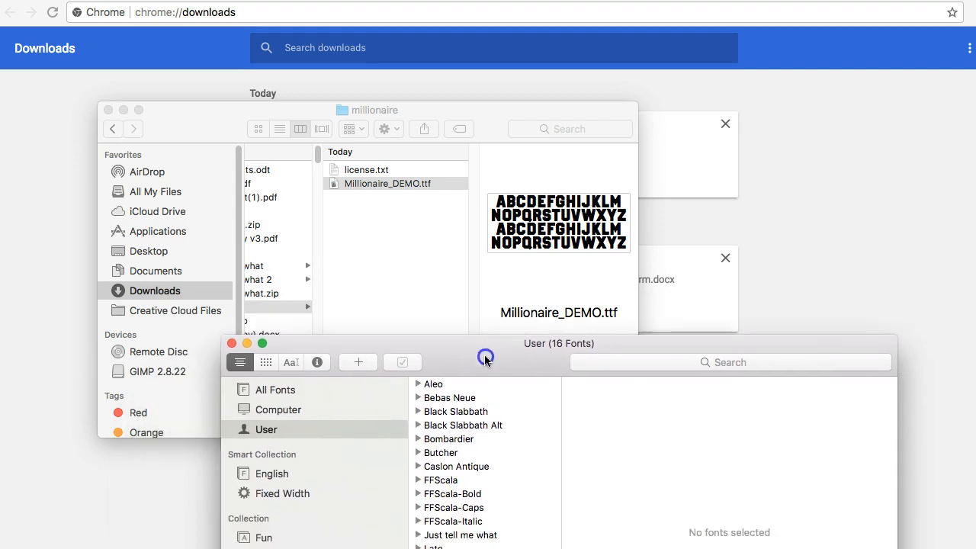
Reopen Millionaire_DEMO.ttf, tick it in the Font Validation window and install the checked font
click(377, 184)
double_click(377, 184)
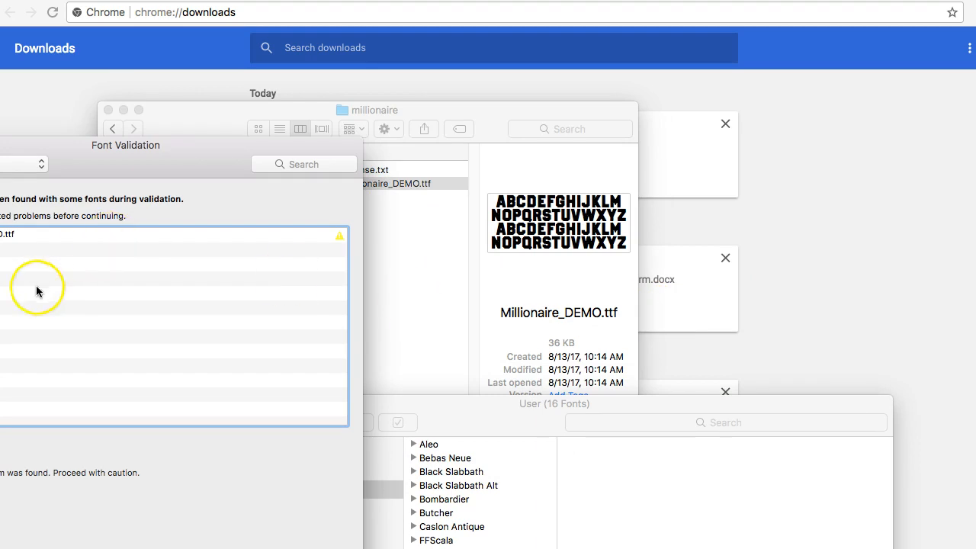
drag(61, 151, 573, 145)
click(424, 227)
drag(698, 138, 492, 67)
click(581, 485)
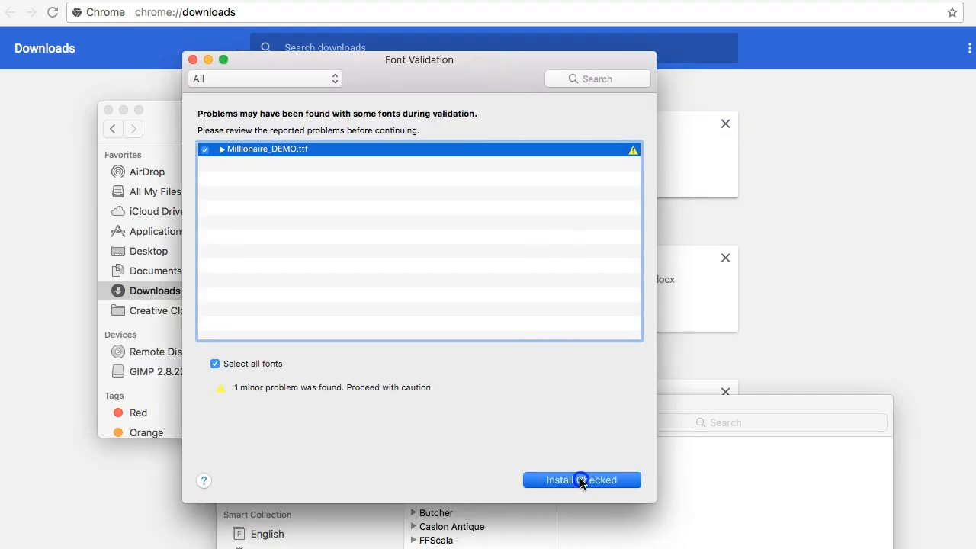
Move the Font Book window so its font list is in full view, show the User fonts and select Aleo
drag(506, 425, 575, 421)
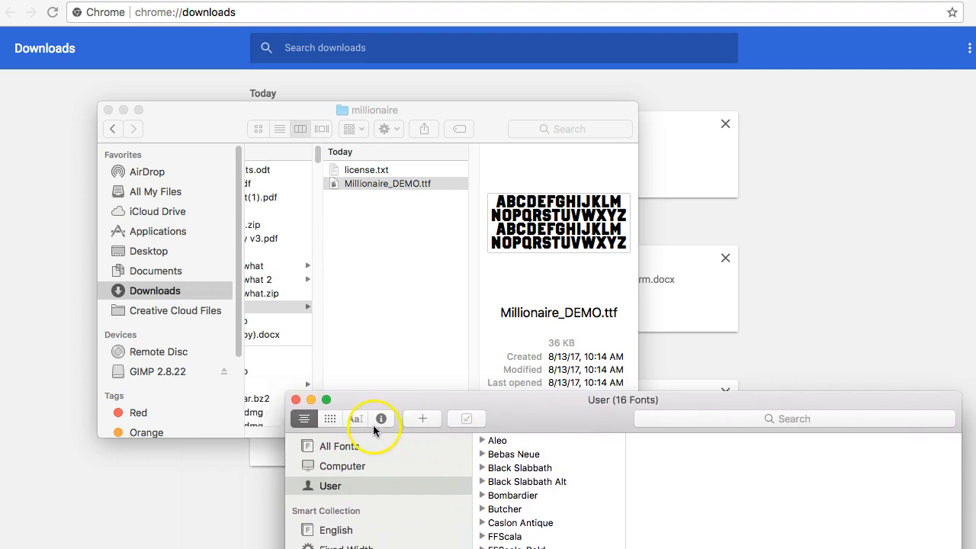
click(346, 466)
click(344, 489)
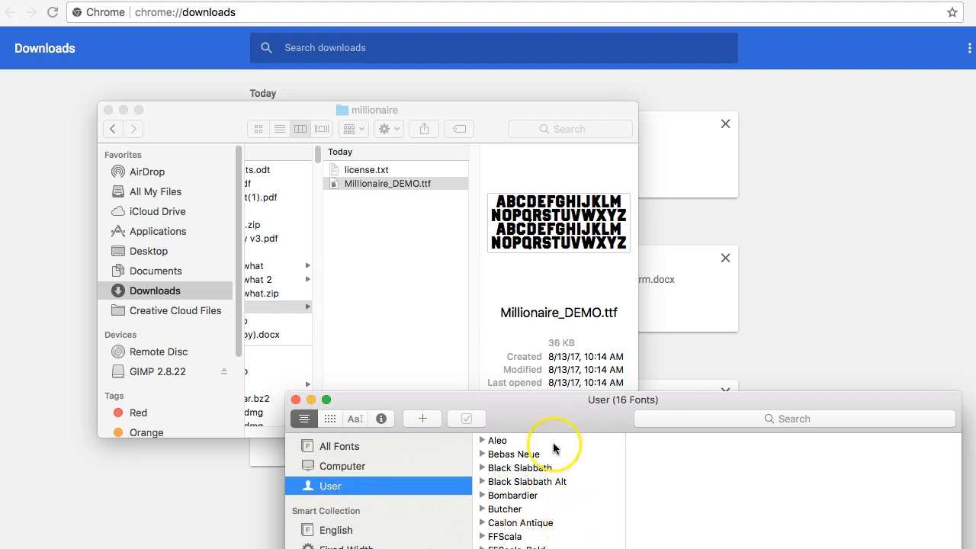
drag(583, 415, 389, 273)
click(344, 310)
click(351, 298)
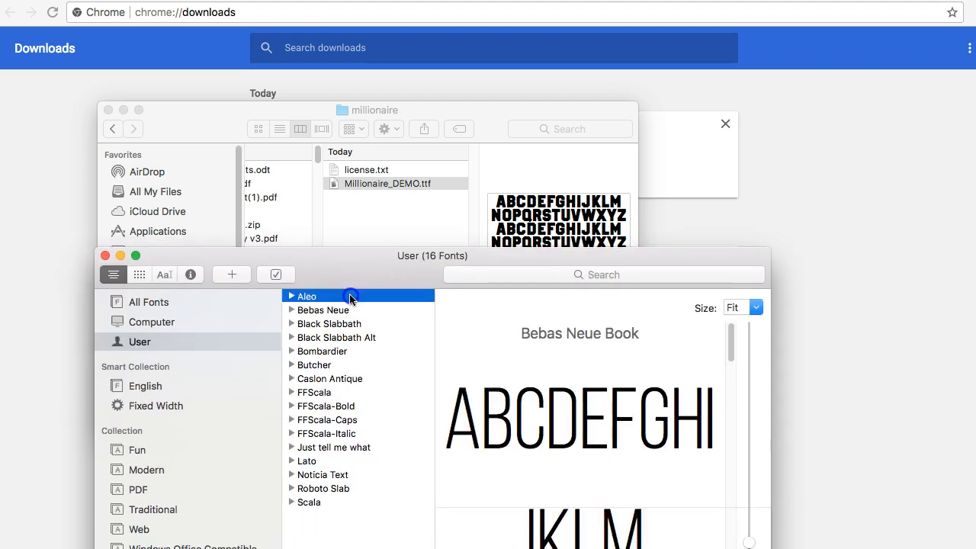
Preview the user fonts one after another from Bebas Neue to Lato and quit Font Book
key(Down)
key(Down)
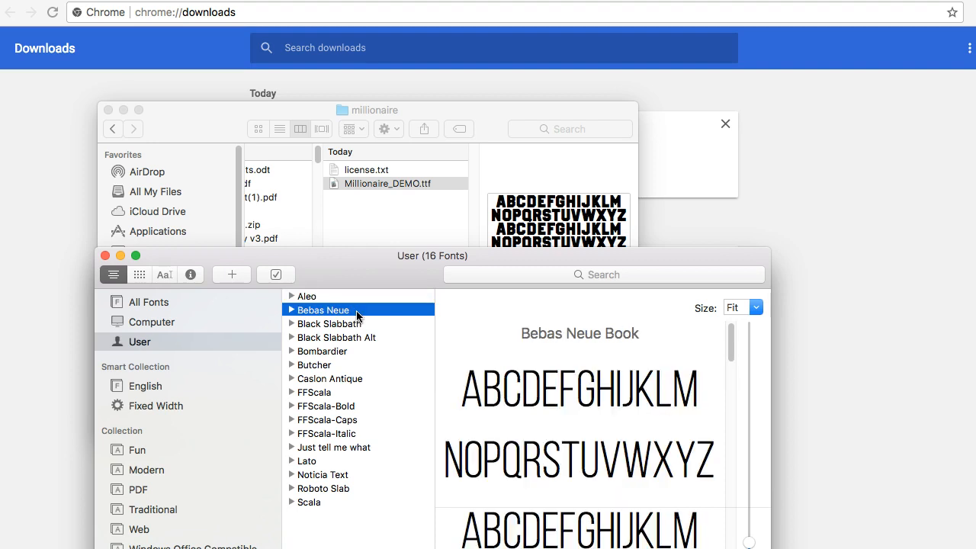
key(Down)
key(Down)
key(Down)
key(Down)
key(Down)
key(Down)
key(Down)
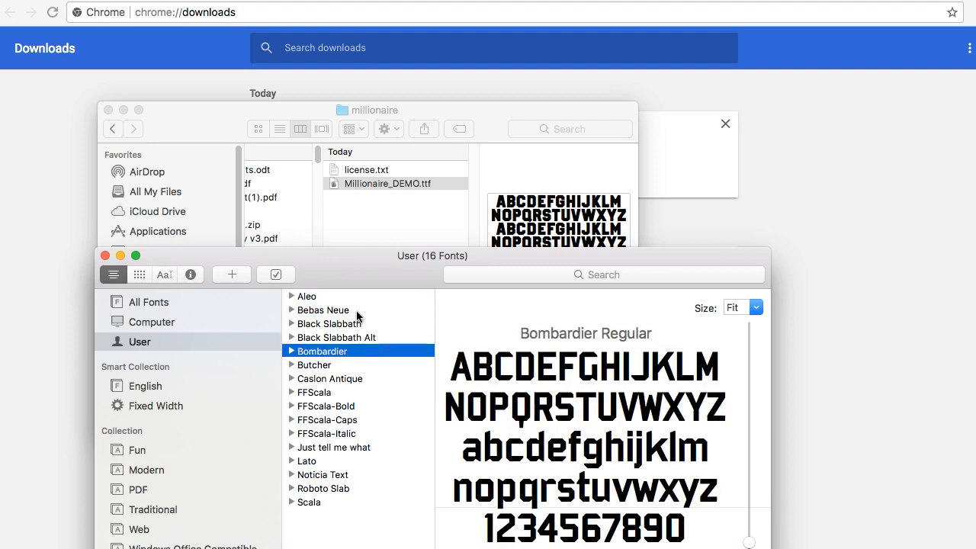
key(Down)
key(Down)
key(Down)
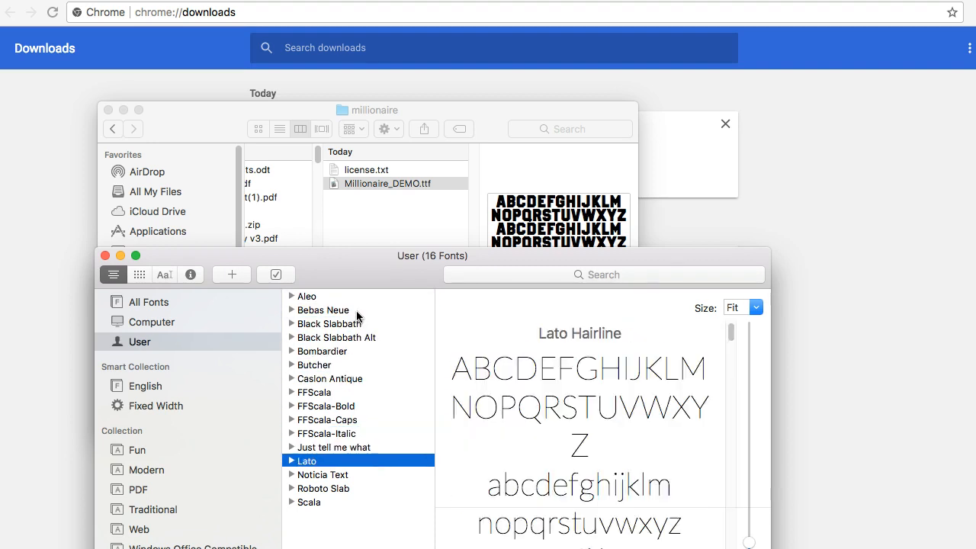
key(super+q)
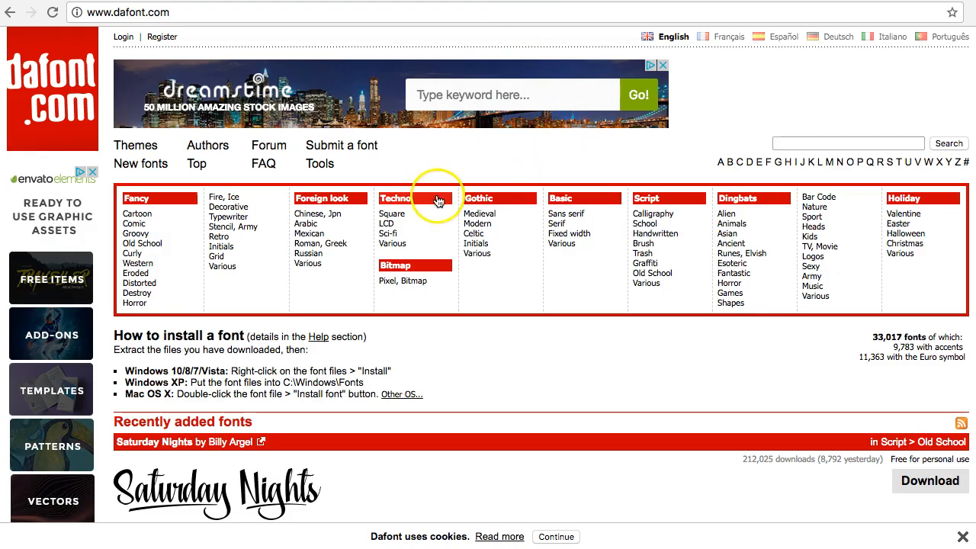
Look through DaFont's recently added fonts and return to the font category overview
scroll(654, 280, down, 10)
scroll(654, 280, down, 3)
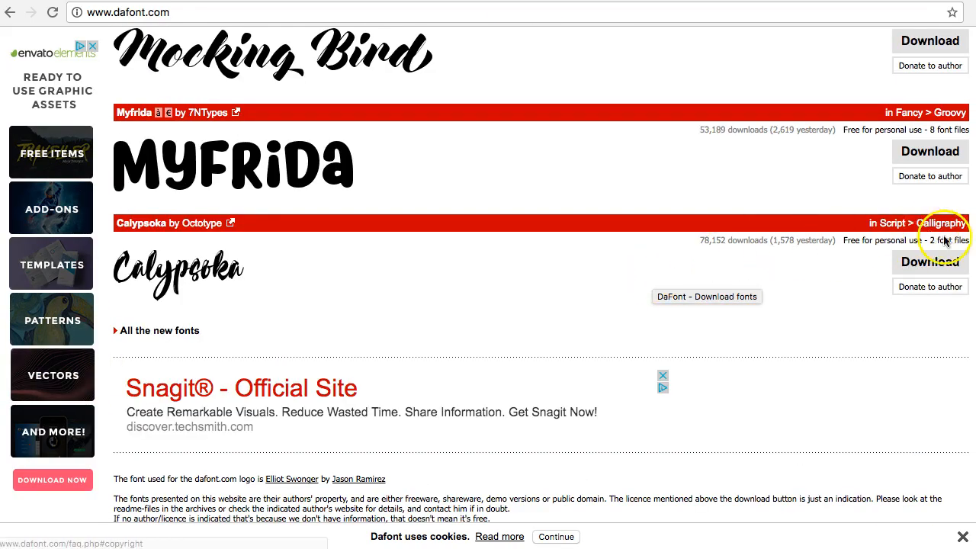
scroll(479, 191, down, 2)
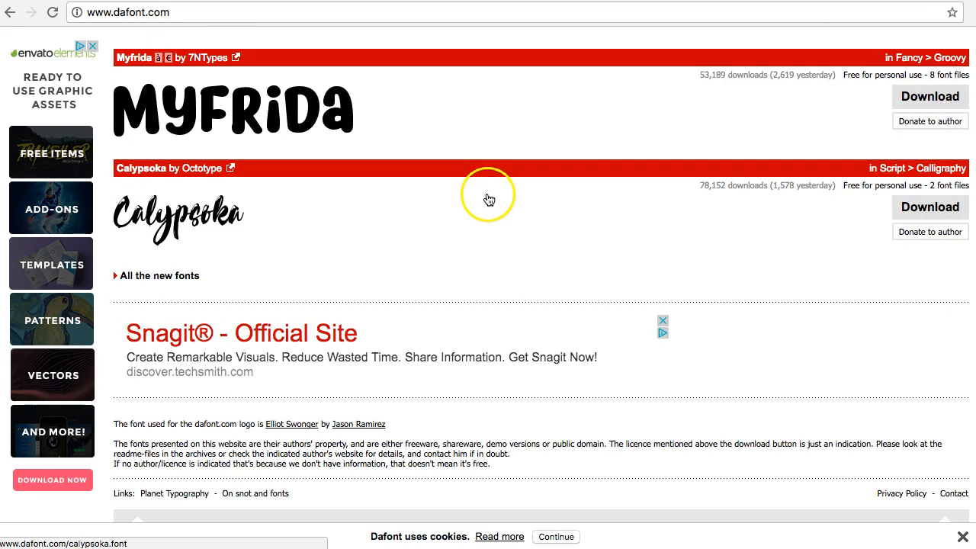
scroll(488, 200, up, 15)
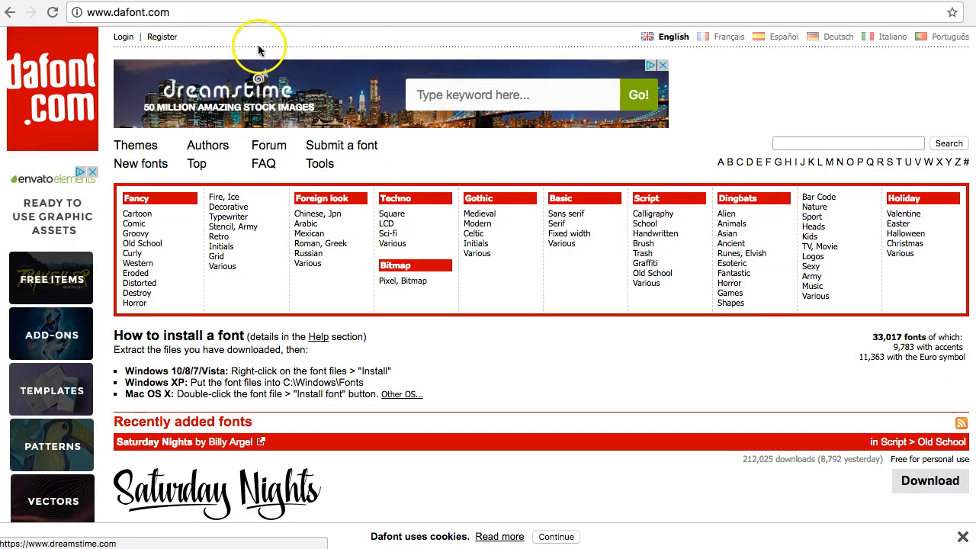
Switch to the VYW_Poster in Pixlr, start a new text on the photo and look through the available fonts down to Zapfino
key(super+Tab)
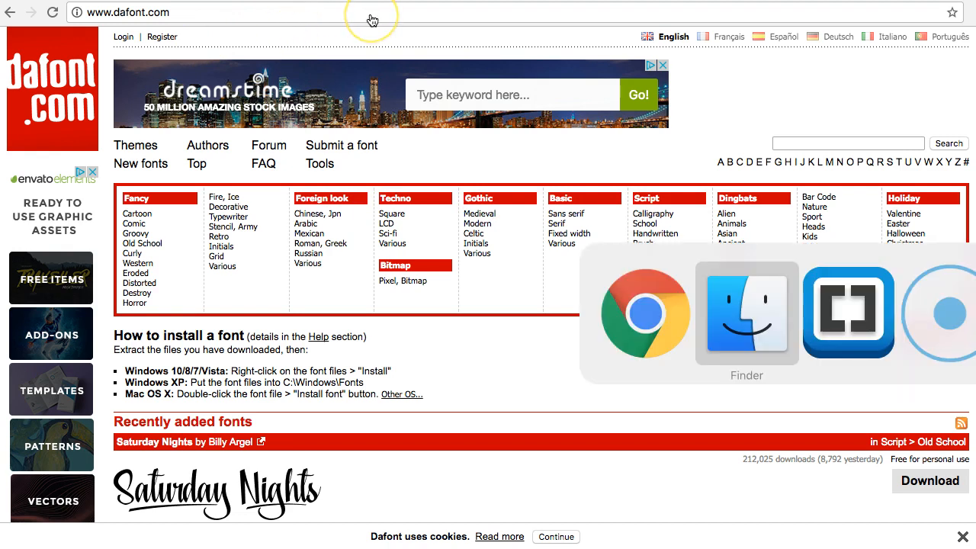
key(super+shift+Tab)
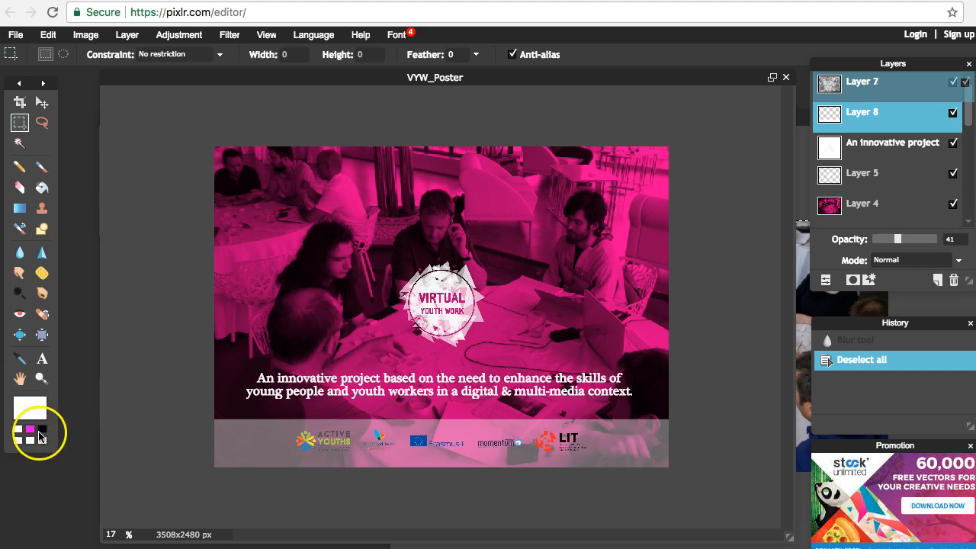
click(44, 364)
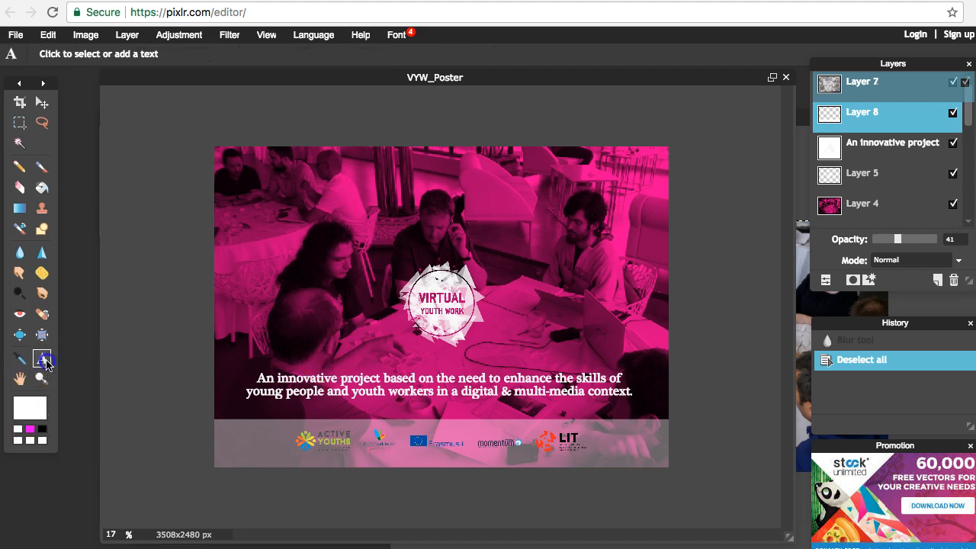
click(319, 309)
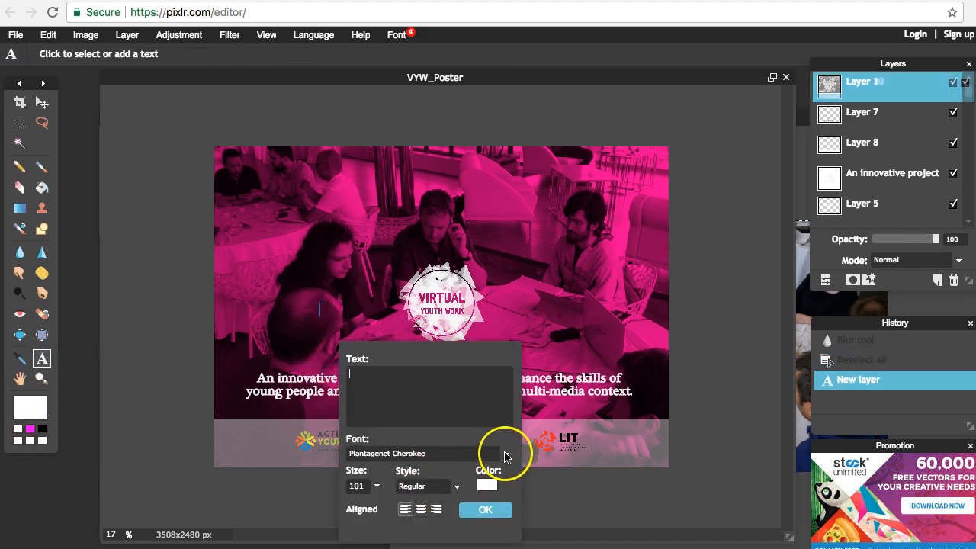
click(506, 454)
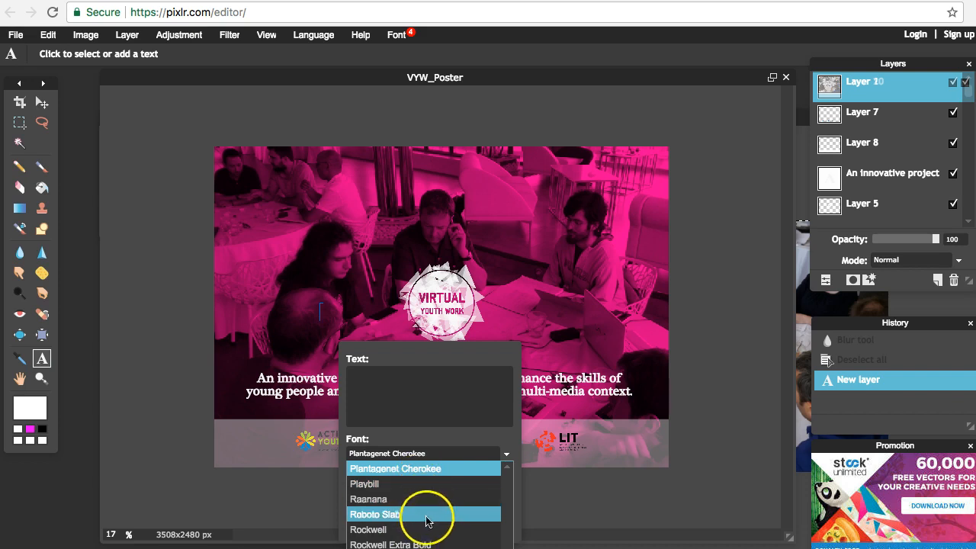
scroll(426, 521, down, 5)
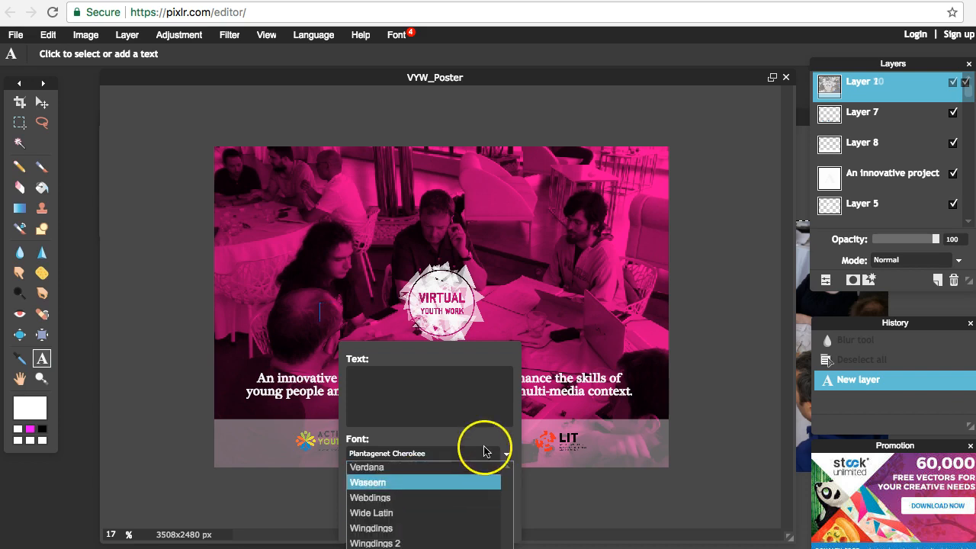
drag(447, 353, 528, 198)
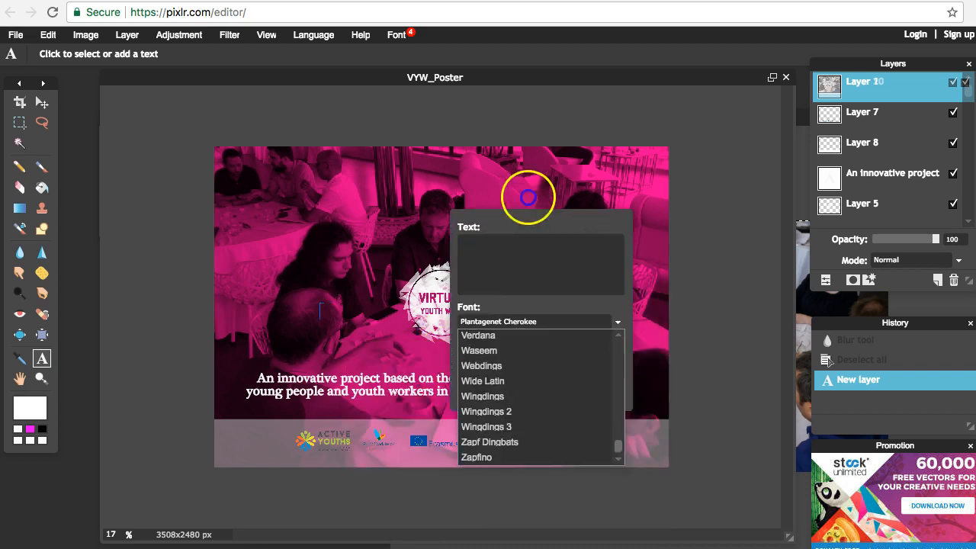
Discard the empty text layer from the poster and activate the Crop tool
click(221, 270)
click(20, 102)
click(107, 206)
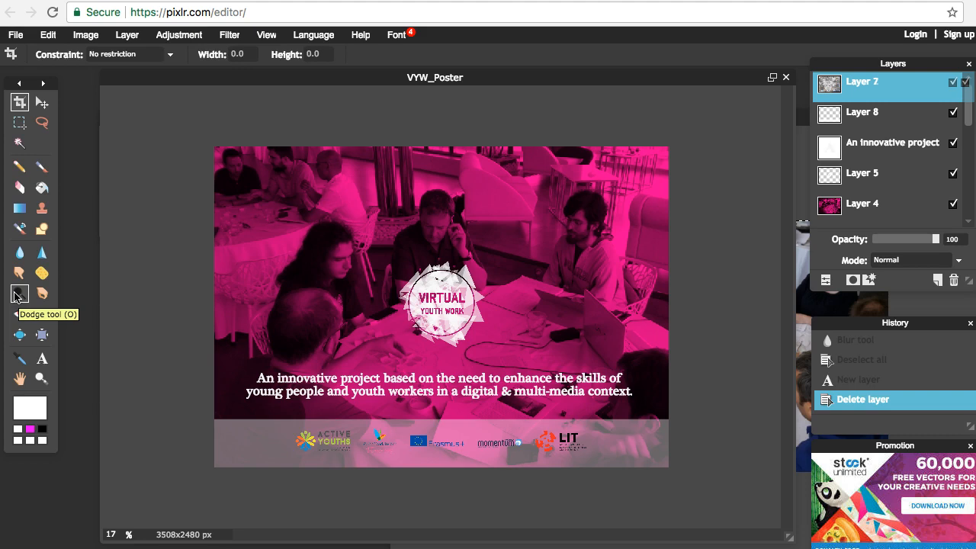
click(55, 223)
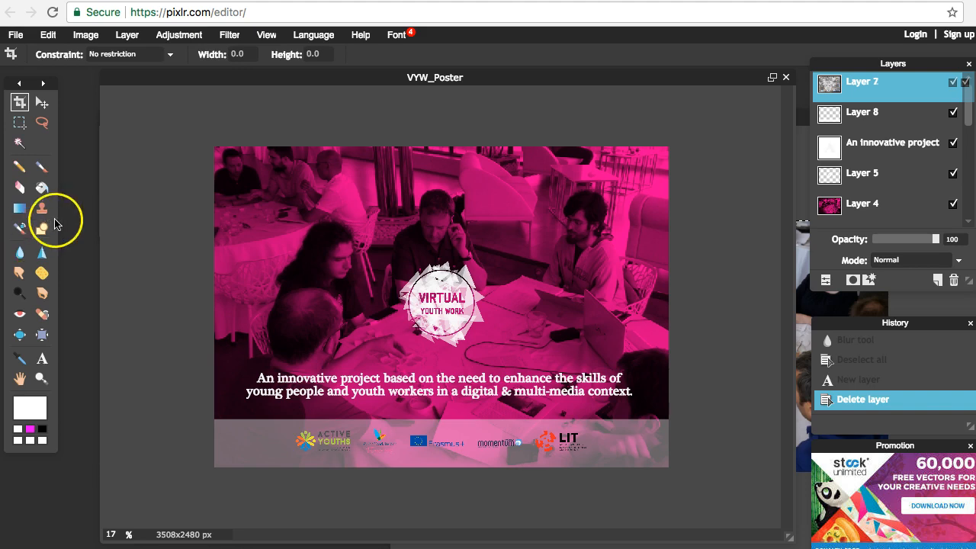